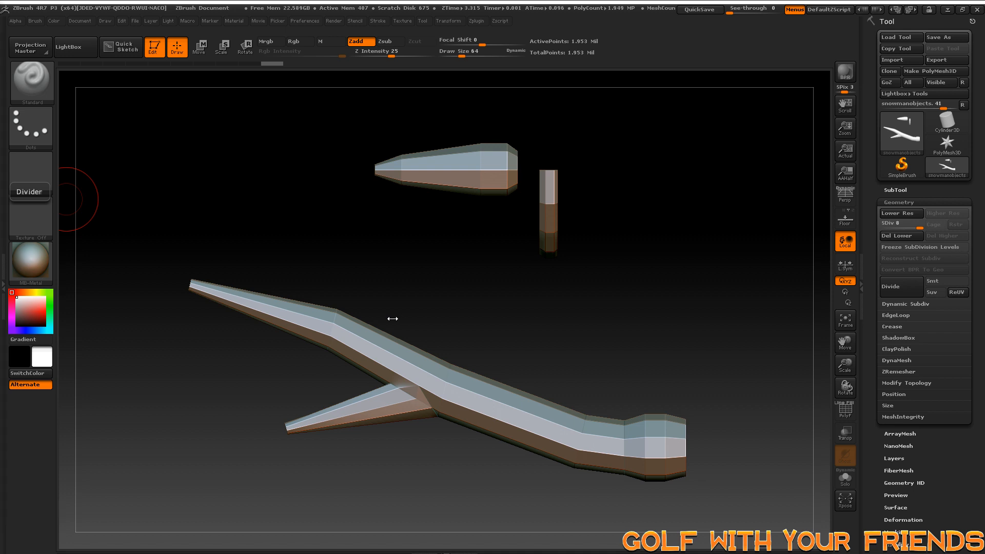
- Switch to OBS and set the tablet source's capture display to Display 2: 1920x1080 @ 1920,0
left_click_drag(475, 299, 493, 329)
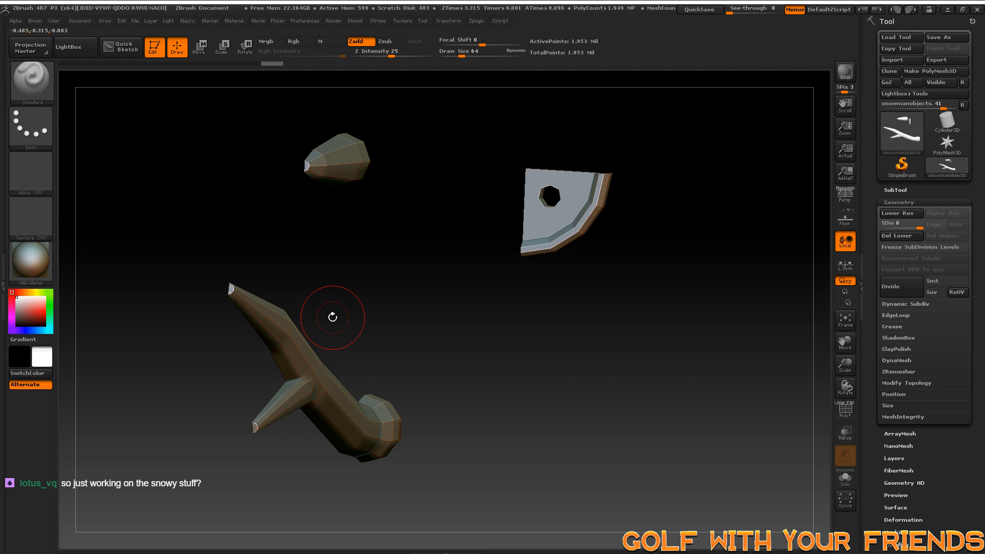
key("alt+Tab")
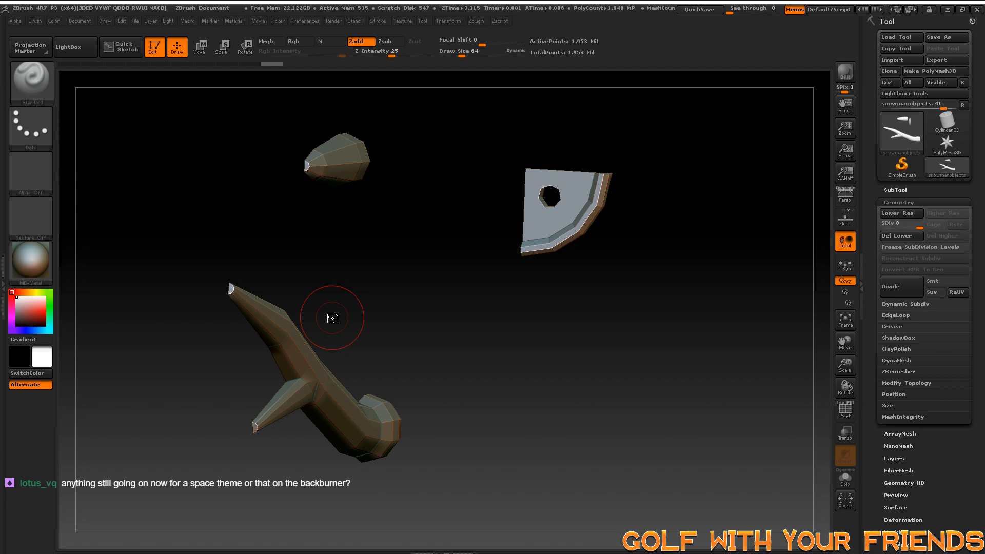
key("alt+Tab")
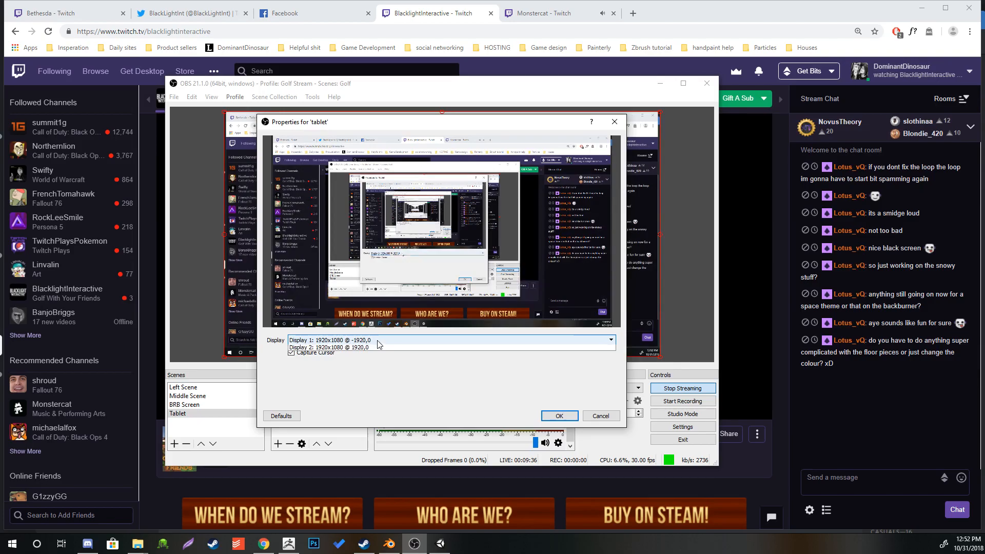
left_click(376, 341)
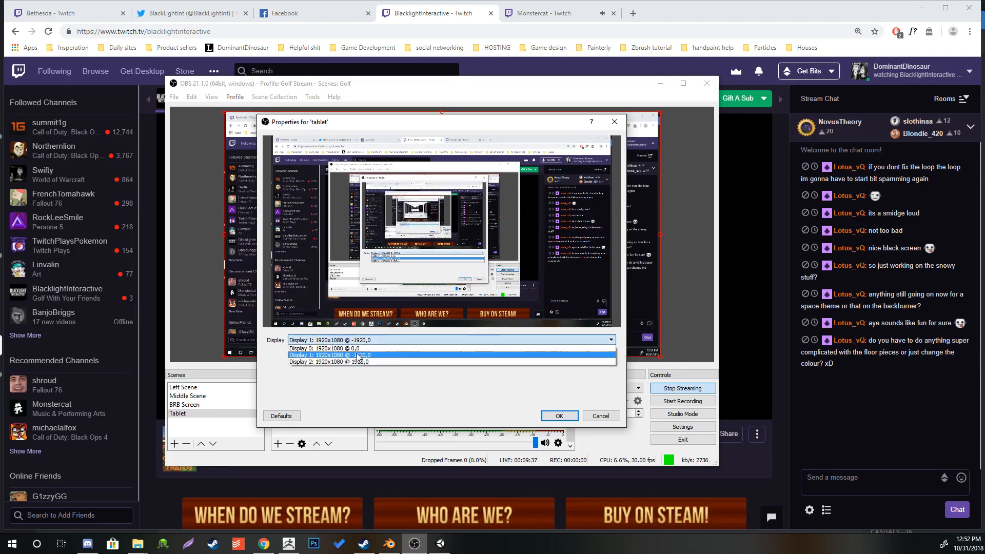
left_click(352, 362)
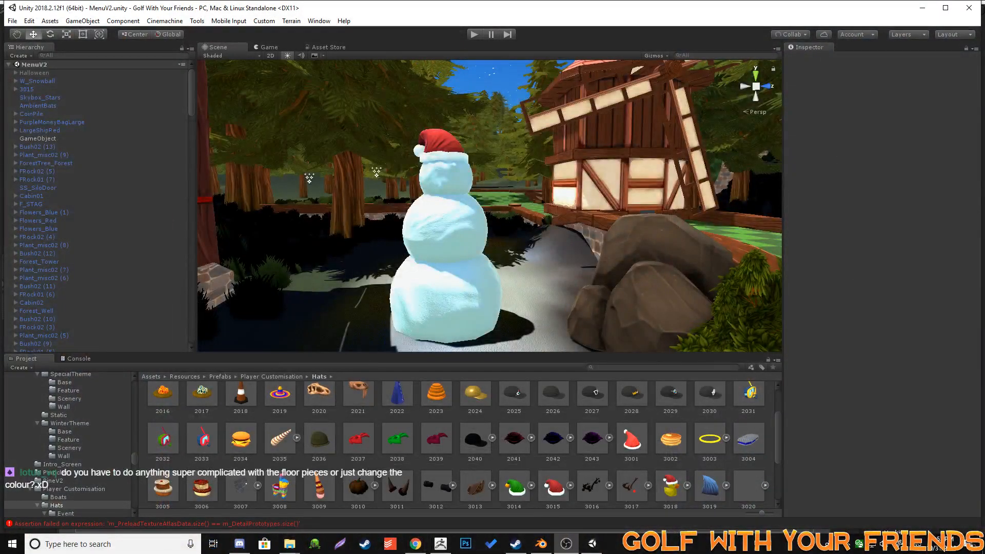
- Switch back to ZBrush with the low-poly snowman parts
mouse_move(446, 546)
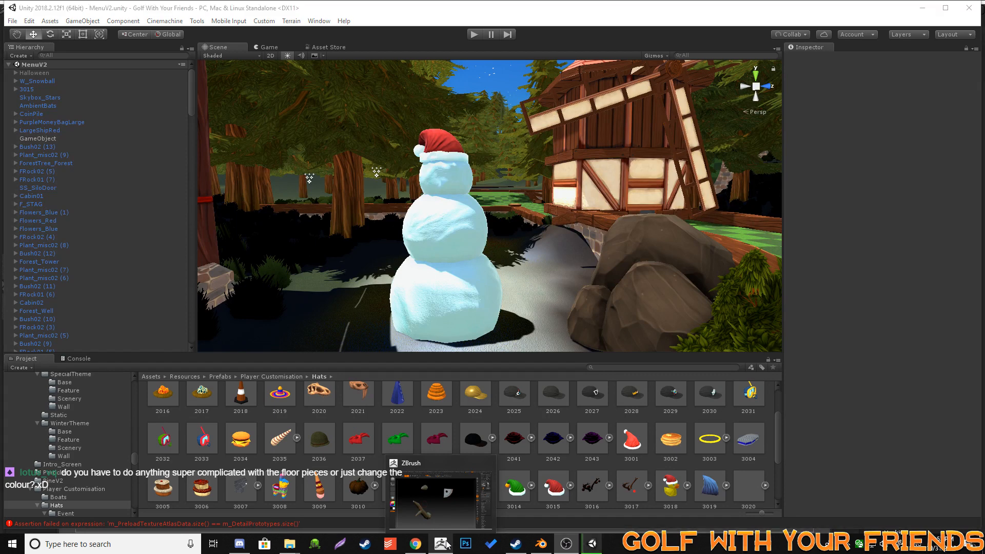
left_click(442, 544)
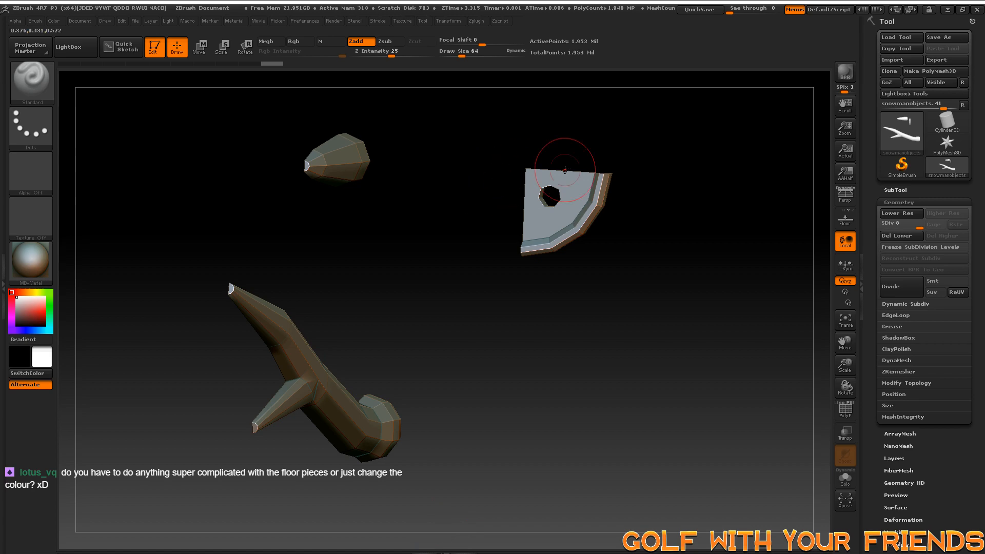
left_click(954, 11)
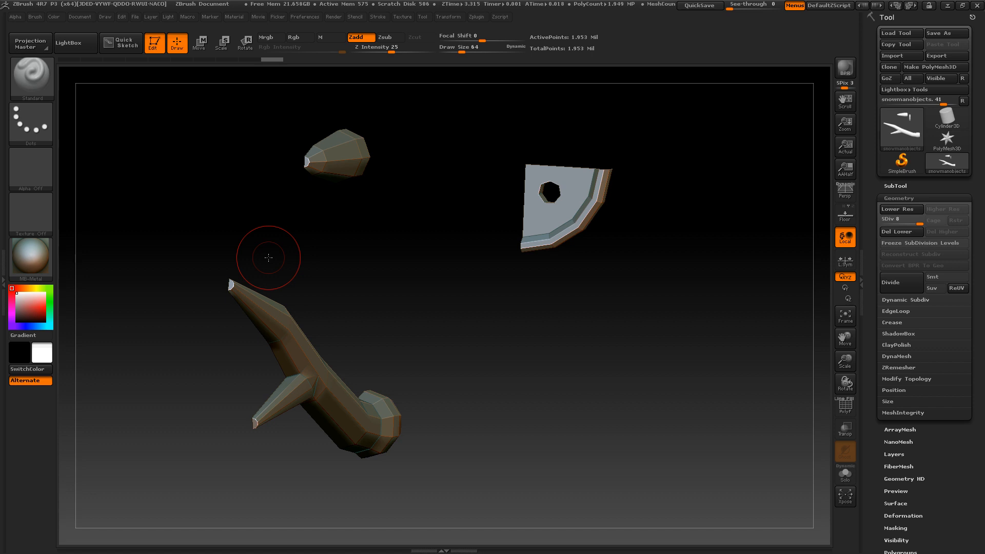
- Choose the Flatten brush and set its Draw Size to 35 and Z Intensity to 30
left_click(36, 80)
left_click(123, 159)
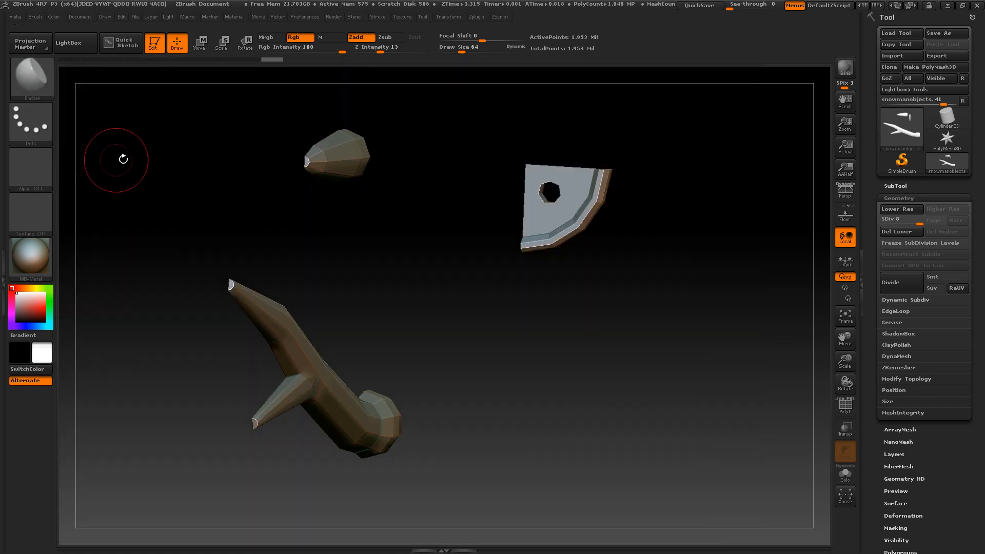
left_click_drag(461, 52, 451, 52)
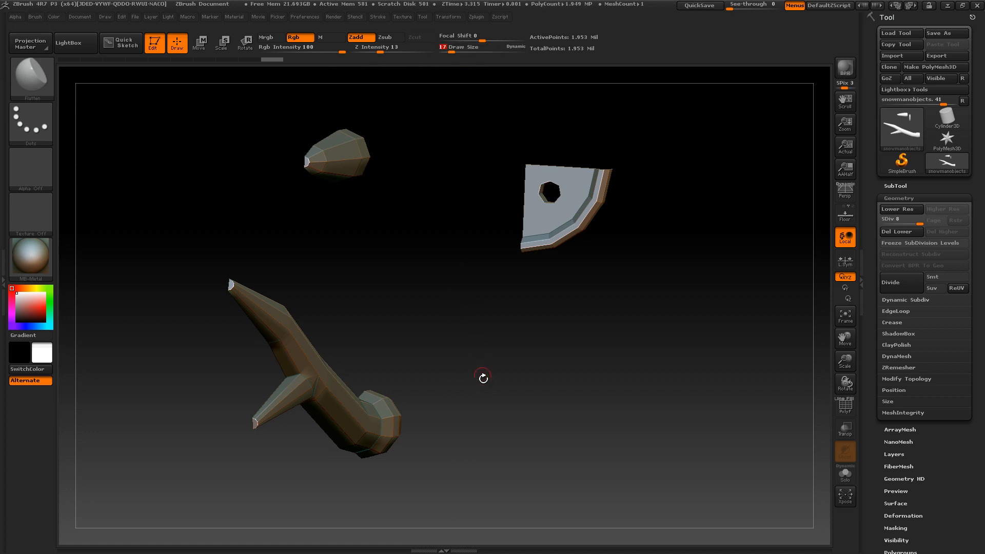
mouse_move(484, 378)
left_mouse_down()
mouse_move(433, 391)
mouse_move(467, 389)
left_mouse_up()
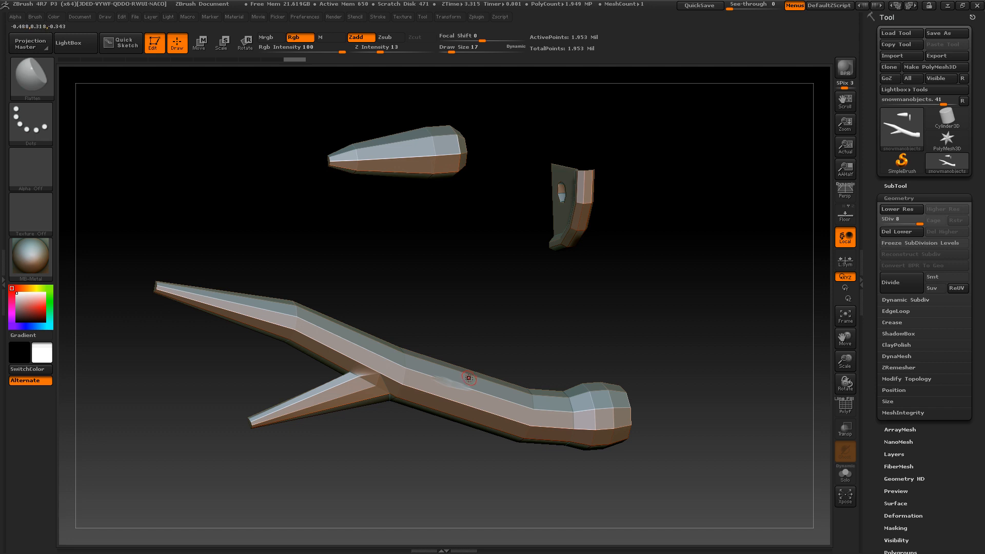
left_click_drag(451, 52, 457, 51)
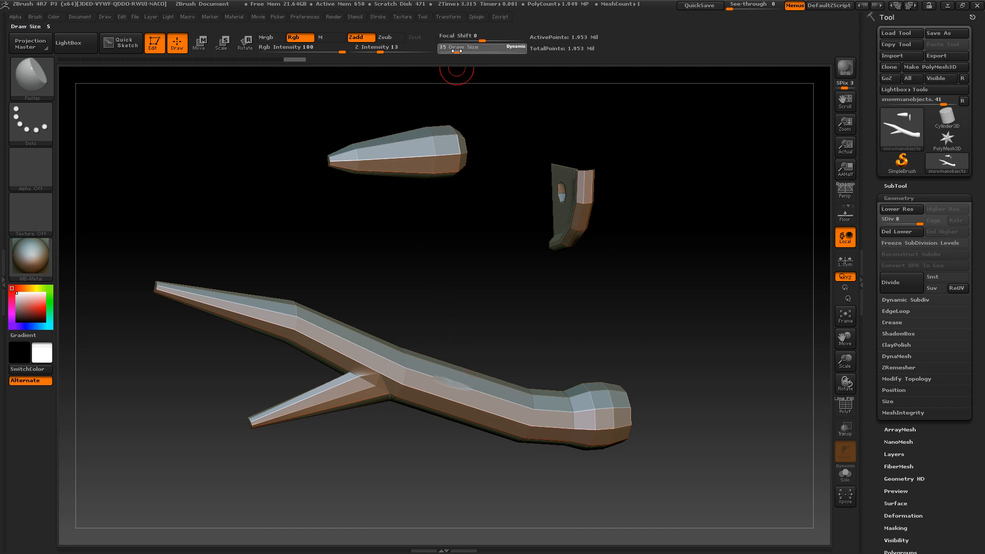
left_click(394, 51)
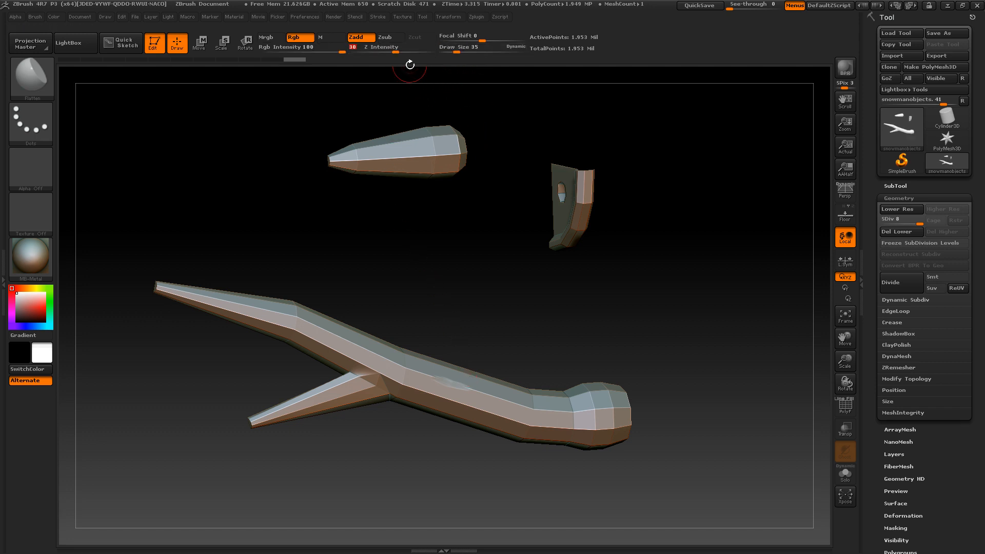
- Flatten the hard edges around the branch's thick end and along its lower trunk up to the fork
mouse_move(480, 391)
left_mouse_down()
mouse_move(621, 410)
mouse_move(605, 426)
mouse_move(619, 416)
mouse_move(516, 421)
mouse_move(432, 392)
mouse_move(397, 366)
left_mouse_up()
left_click_drag(550, 322, 579, 299, "alt")
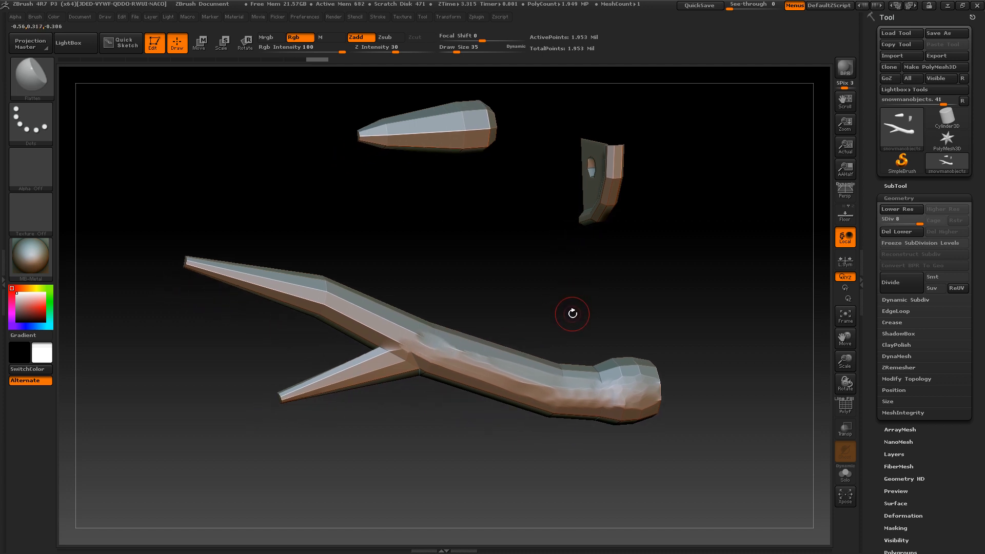
left_click_drag(637, 471, 633, 471)
mouse_move(637, 359)
left_mouse_down()
mouse_move(632, 352)
mouse_move(654, 362)
mouse_move(670, 349)
left_mouse_up()
left_click_drag(690, 301, 674, 330)
- Flatten the remaining hard edges along the main branch from its thick end to its thin tip
left_click_drag(554, 362, 533, 365)
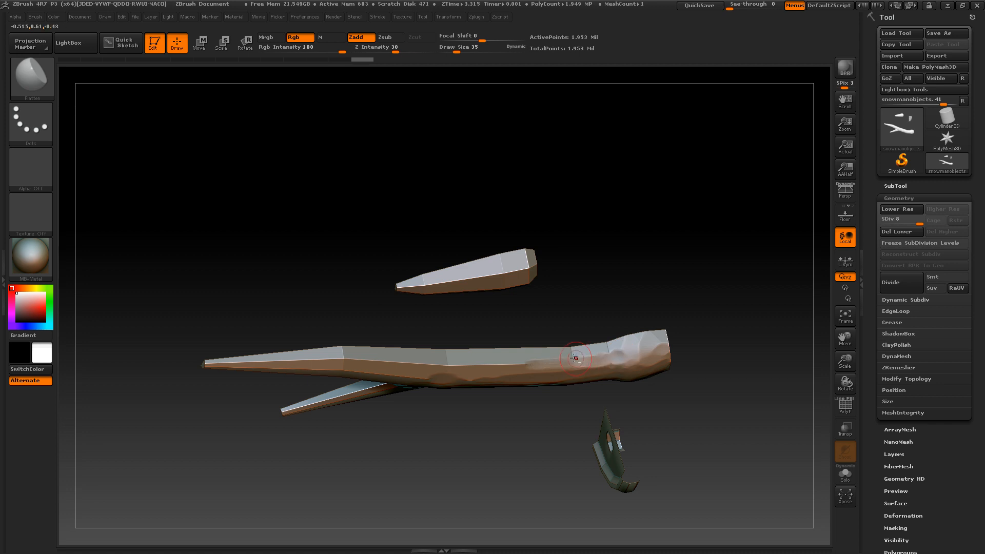
mouse_move(609, 355)
left_mouse_down()
mouse_move(616, 362)
mouse_move(600, 346)
mouse_move(493, 364)
mouse_move(436, 362)
mouse_move(443, 353)
mouse_move(249, 361)
left_mouse_up()
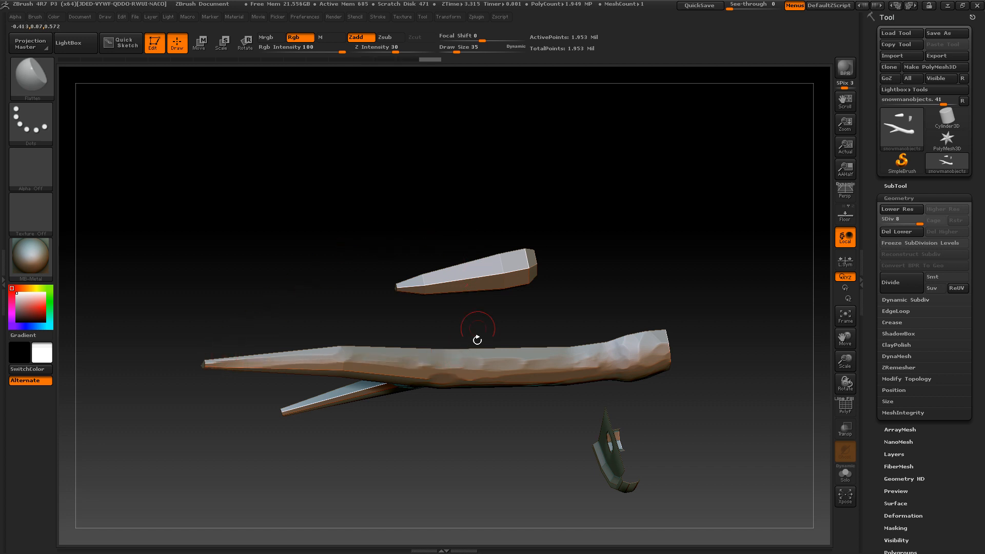
mouse_move(477, 337)
left_mouse_down()
mouse_move(482, 393)
mouse_move(466, 362)
left_mouse_up()
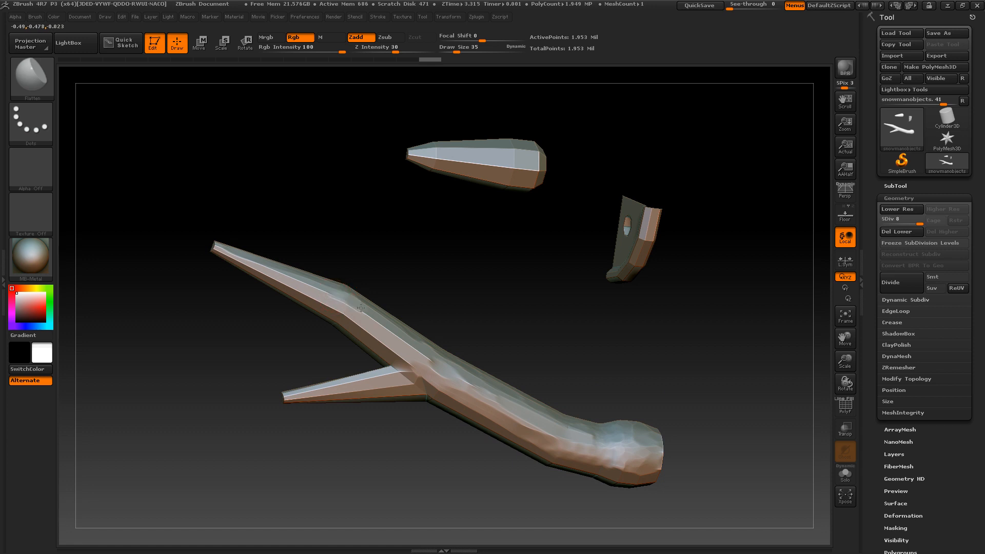
mouse_move(395, 352)
left_mouse_down()
mouse_move(320, 298)
mouse_move(232, 257)
left_mouse_up()
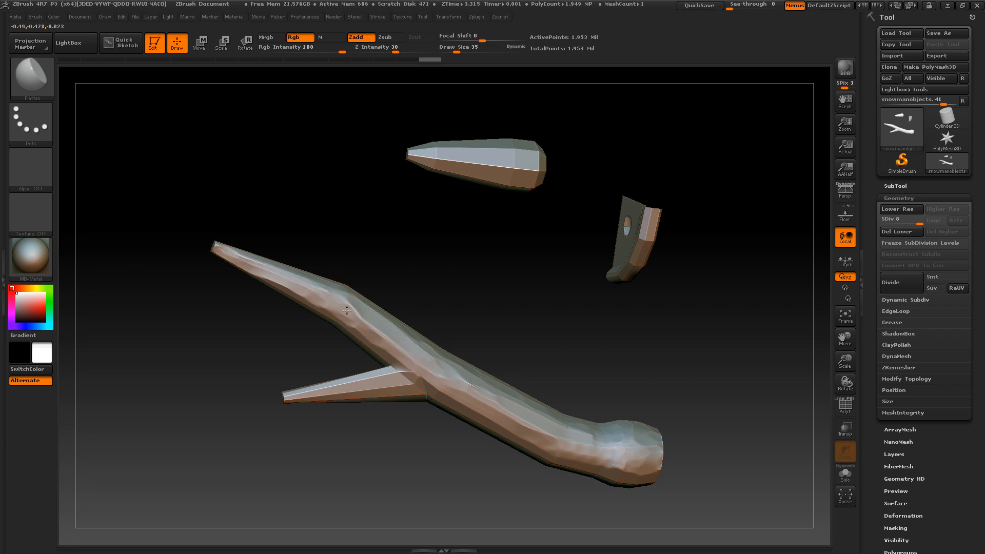
- Flatten the upper edge of the side twig from the fork to its tip
mouse_move(466, 321)
left_mouse_down("alt")
mouse_move(517, 289)
mouse_move(465, 349)
mouse_move(442, 342)
mouse_move(436, 354)
mouse_move(457, 365)
mouse_move(458, 348)
mouse_move(461, 374)
mouse_move(616, 471)
mouse_move(632, 463)
mouse_move(639, 477)
mouse_move(650, 460)
left_mouse_up("alt")
mouse_move(667, 411)
left_mouse_down()
mouse_move(661, 459)
mouse_move(653, 433)
mouse_move(657, 459)
mouse_move(640, 469)
mouse_move(617, 442)
left_mouse_up()
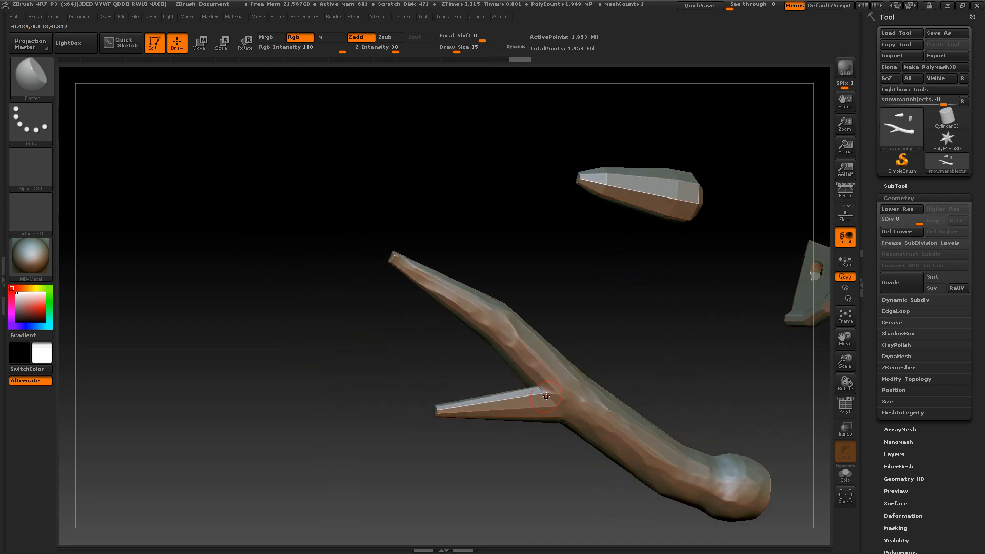
left_click_drag(545, 396, 442, 407)
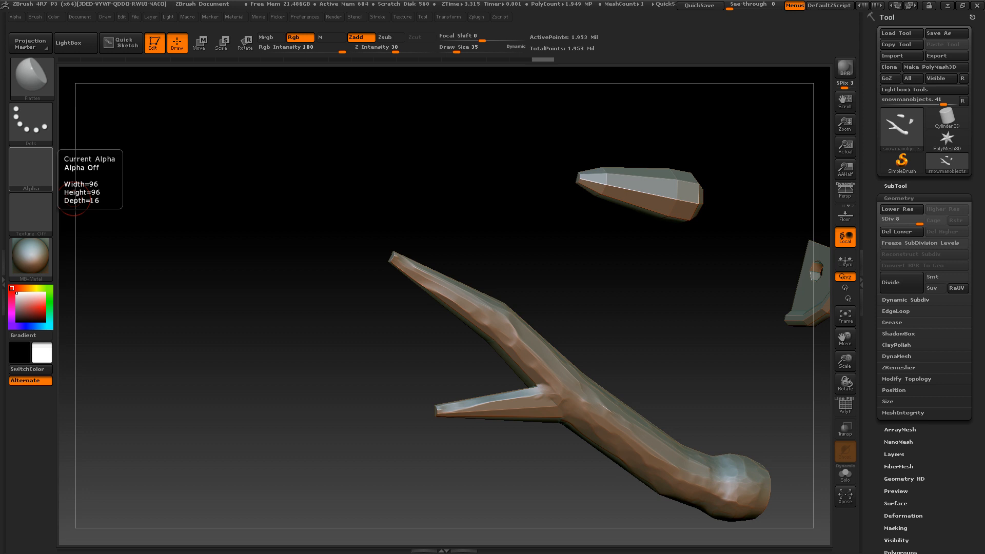
left_click_drag(0, 164, 0, 153)
- Set the Draw Size to 20 and soften the fork where the side twig meets the main branch
left_click_drag(457, 51, 452, 51)
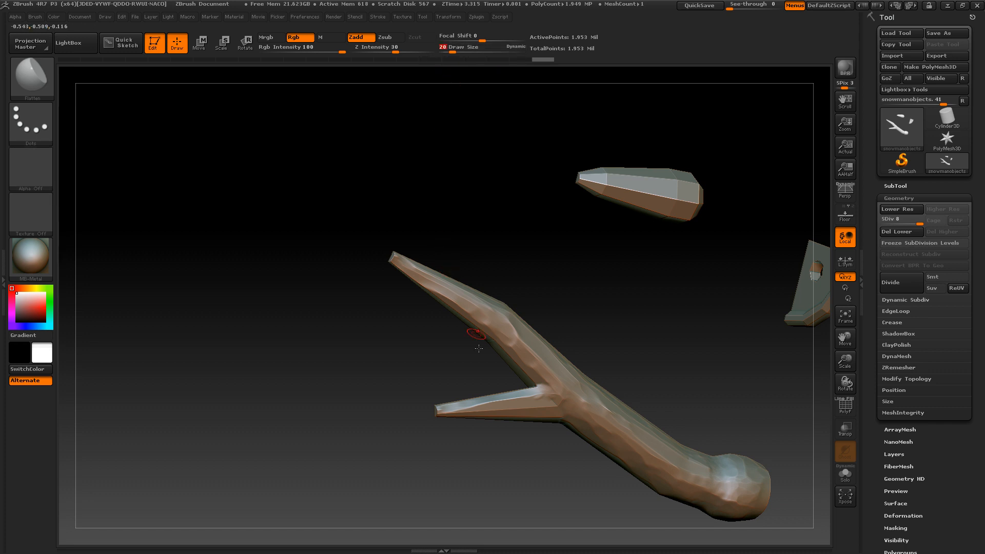
mouse_move(484, 408)
left_mouse_down()
mouse_move(464, 414)
mouse_move(482, 408)
left_mouse_up()
left_click_drag(609, 351, 611, 320)
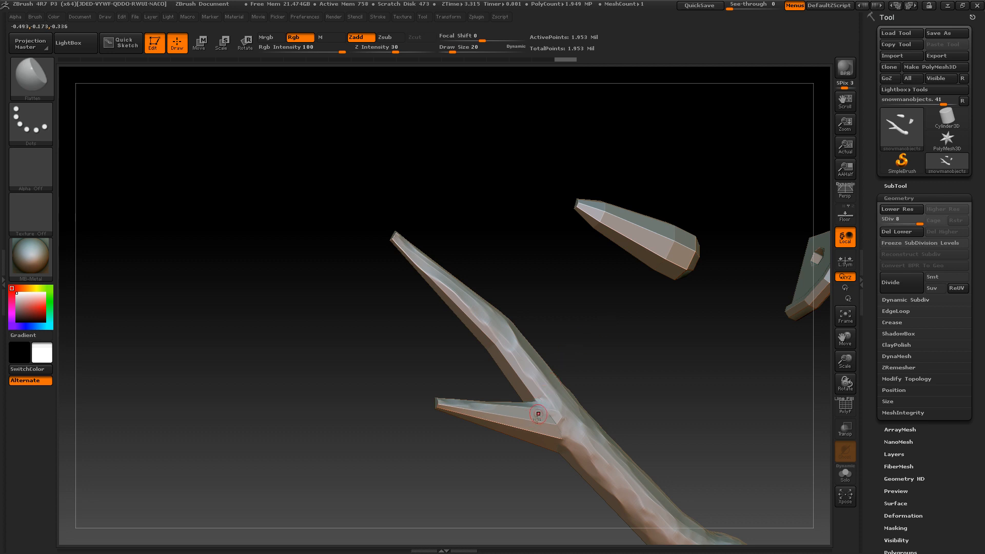
left_click_drag(538, 414, 563, 416)
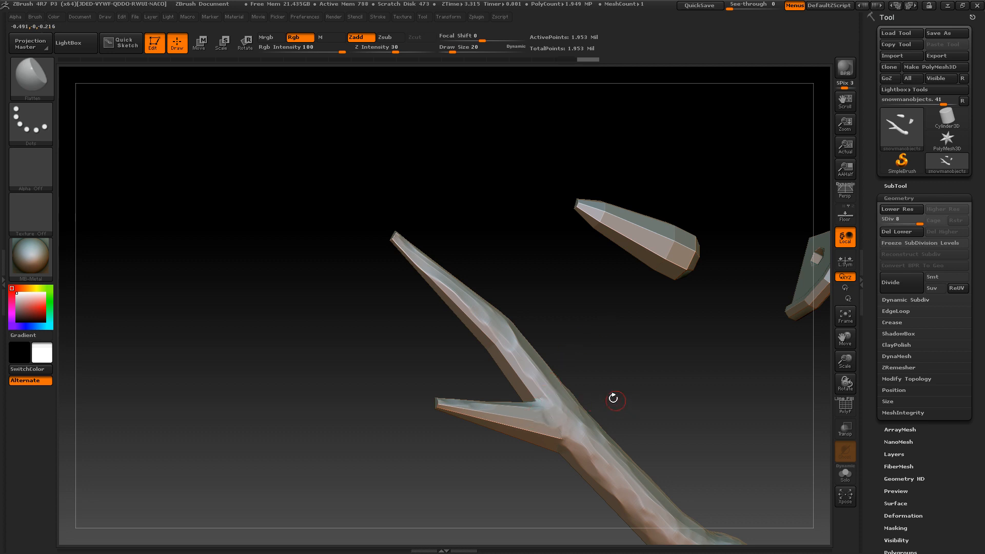
mouse_move(639, 400)
left_mouse_down()
mouse_move(636, 387)
mouse_move(558, 434)
mouse_move(456, 383)
mouse_move(544, 420)
left_mouse_up()
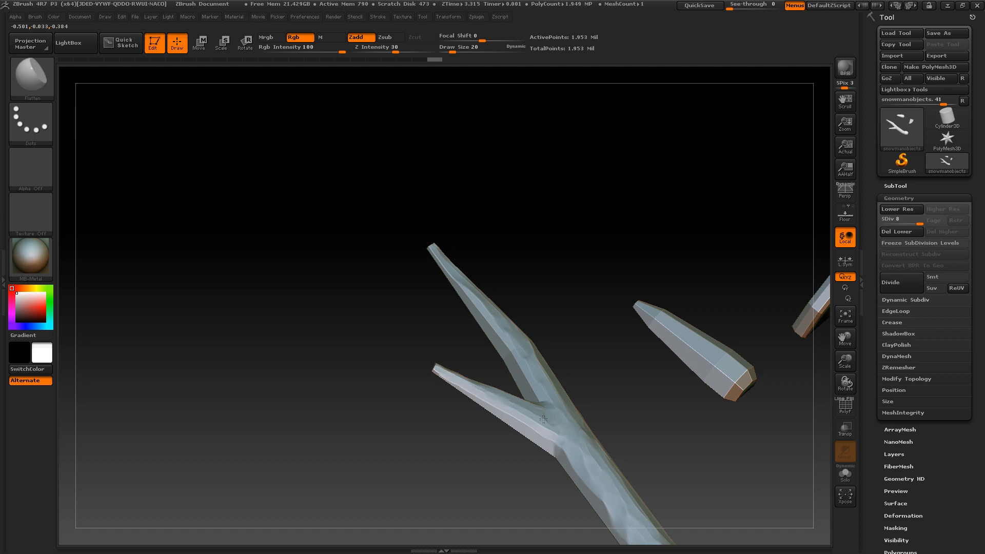
- Flatten the remaining edges of the side twig and the tips of both branch ends
left_click_drag(611, 403, 505, 398)
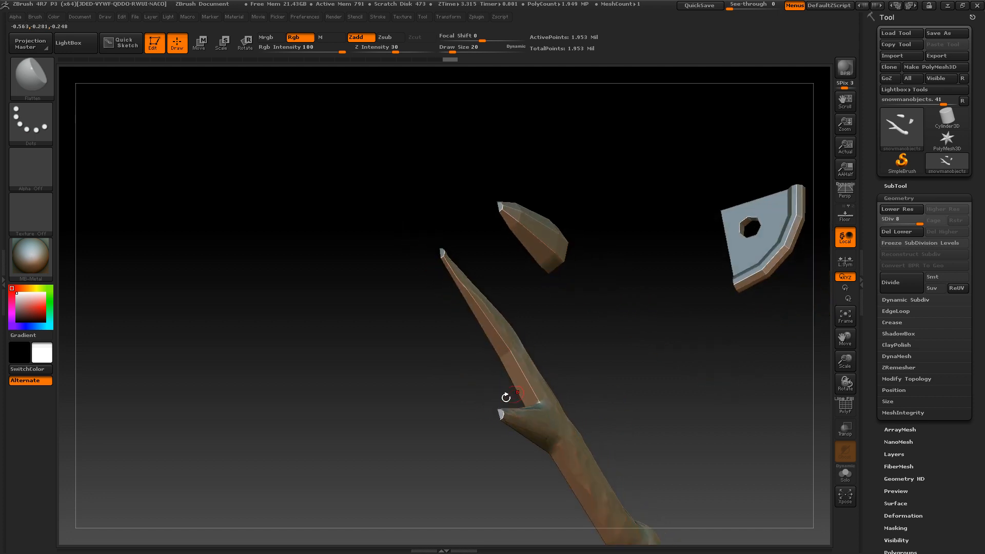
left_click_drag(611, 415, 506, 410)
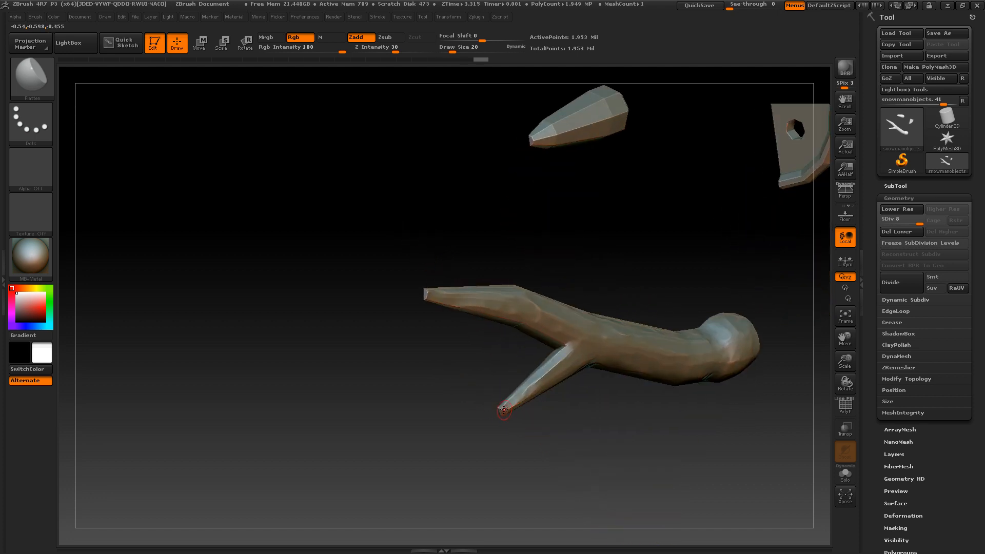
left_click_drag(585, 316, 528, 370)
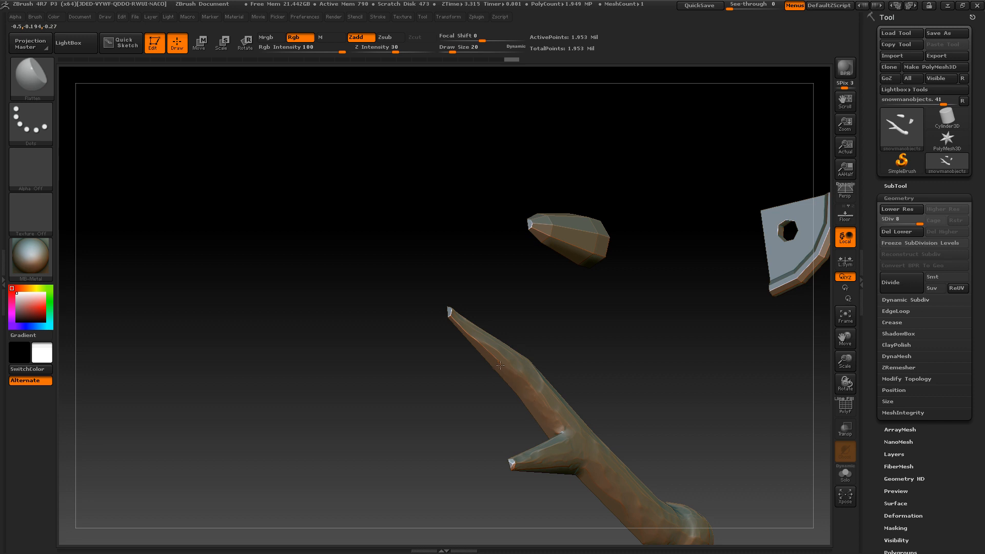
mouse_move(450, 311)
left_mouse_down()
mouse_move(462, 334)
mouse_move(423, 417)
mouse_move(455, 340)
mouse_move(623, 437)
mouse_move(471, 405)
mouse_move(464, 413)
mouse_move(475, 364)
left_mouse_up()
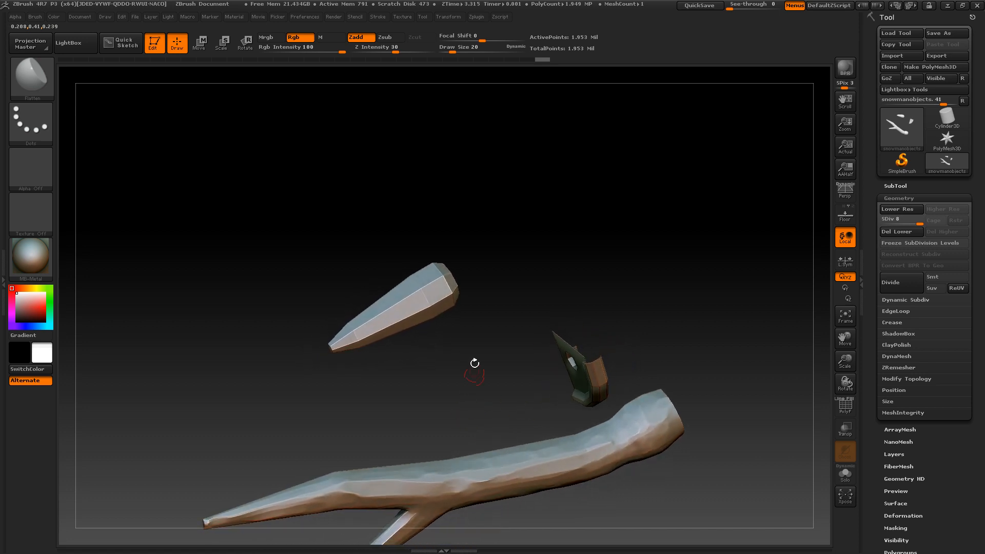
- Set the Draw Size to 26 and flatten the edges all around the carrot nose, including its thick end
left_click(454, 50)
mouse_move(428, 284)
left_mouse_down()
mouse_move(402, 303)
mouse_move(440, 279)
mouse_move(345, 338)
mouse_move(400, 322)
mouse_move(456, 284)
left_mouse_up()
left_click_drag(520, 279, 464, 283)
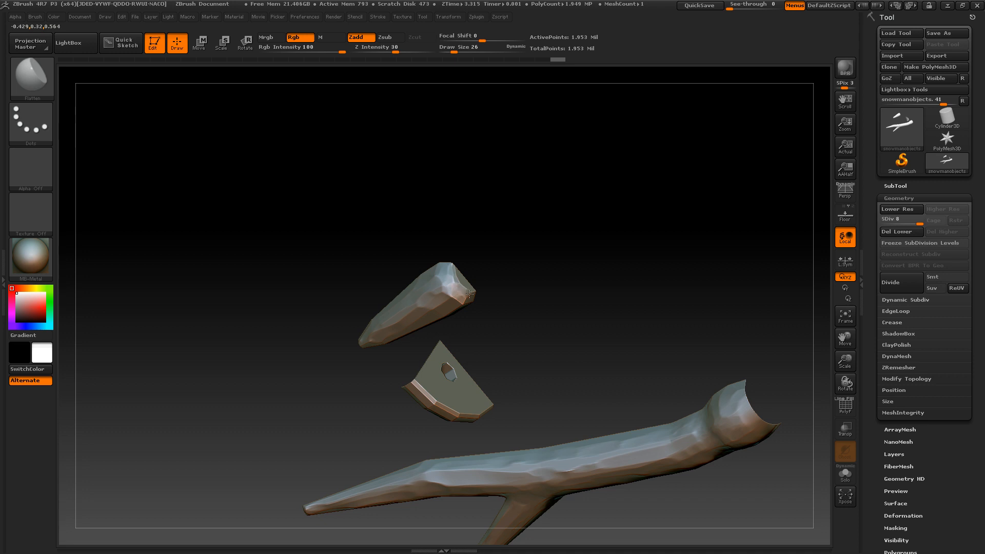
left_click_drag(495, 301, 473, 304)
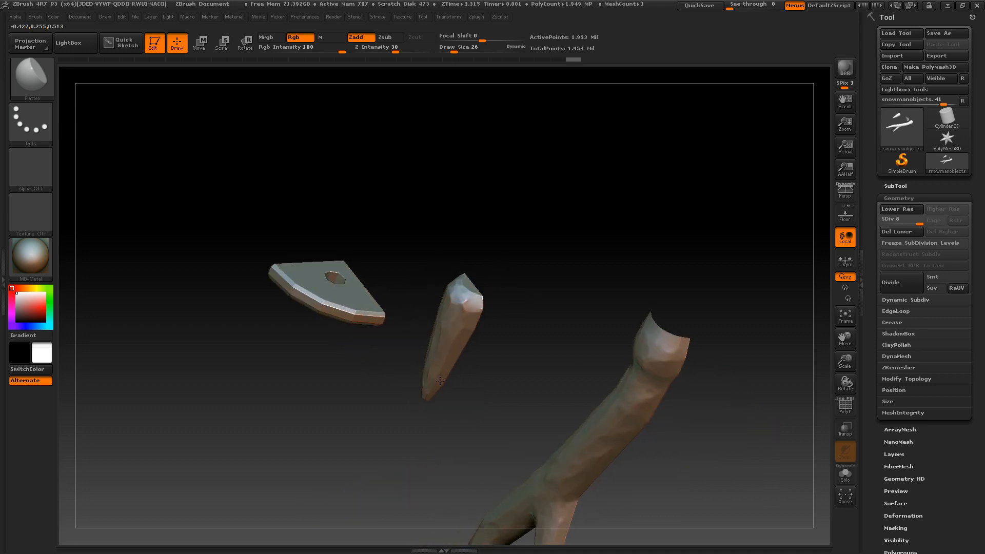
left_click_drag(494, 330, 486, 362)
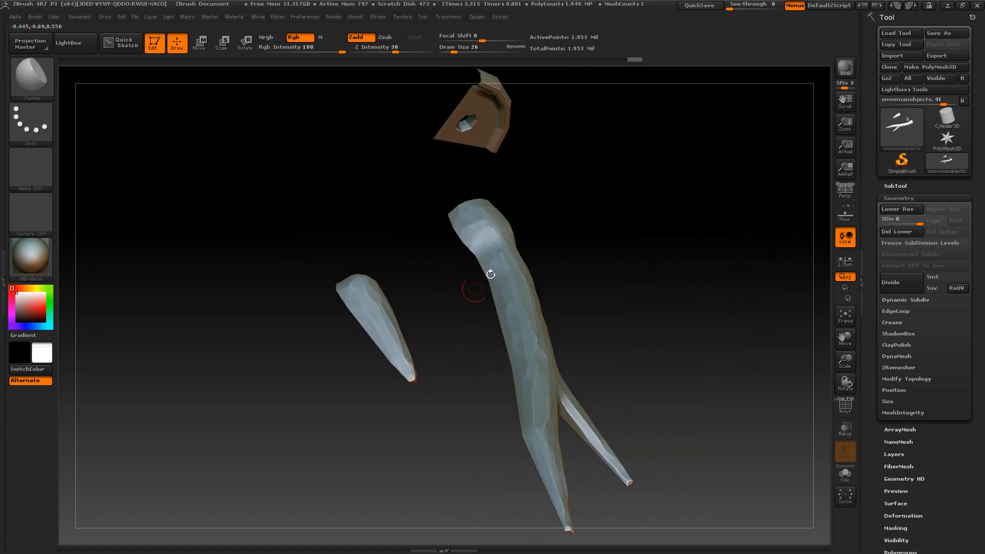
- Flatten the outer edges of the button piece's curved rim on both its front and back sides
left_click_drag(493, 298, 528, 306)
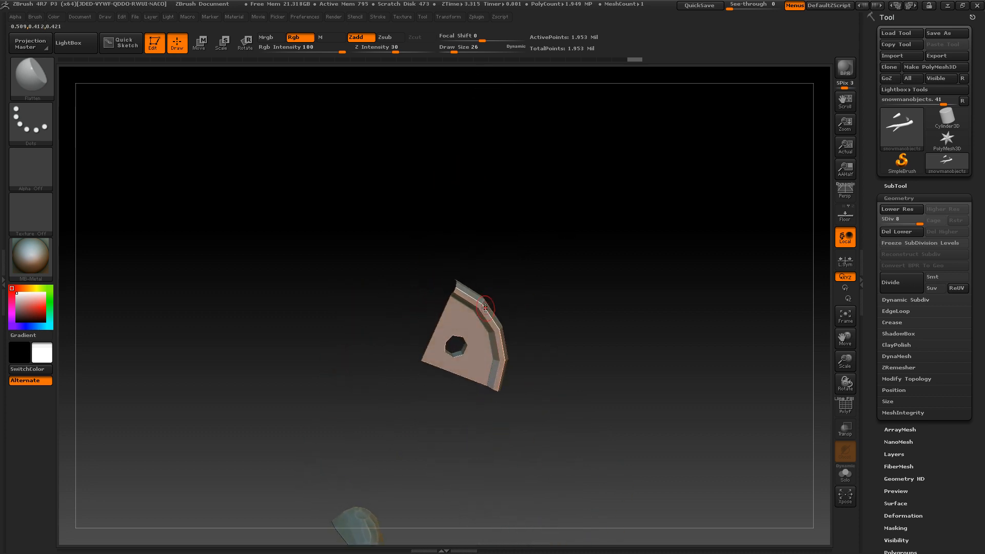
mouse_move(462, 290)
left_mouse_down()
mouse_move(534, 367)
mouse_move(503, 386)
left_mouse_up()
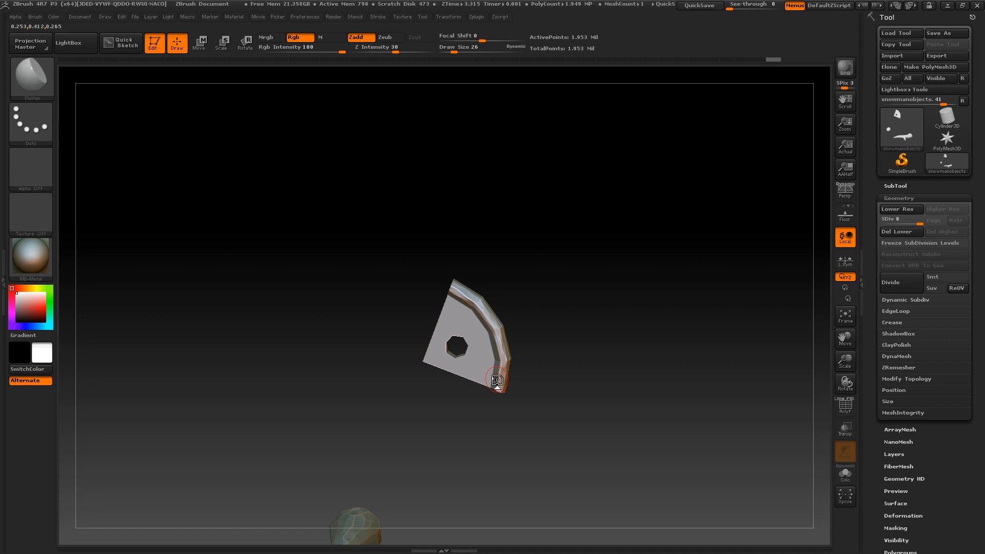
mouse_move(569, 409)
left_mouse_down()
mouse_move(546, 417)
mouse_move(513, 339)
left_mouse_up()
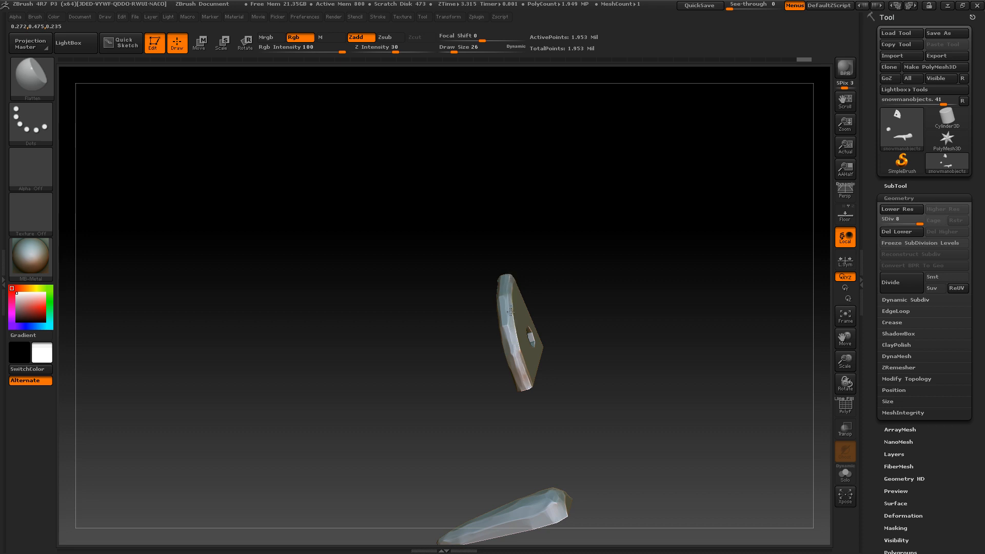
left_click_drag(601, 323, 567, 334)
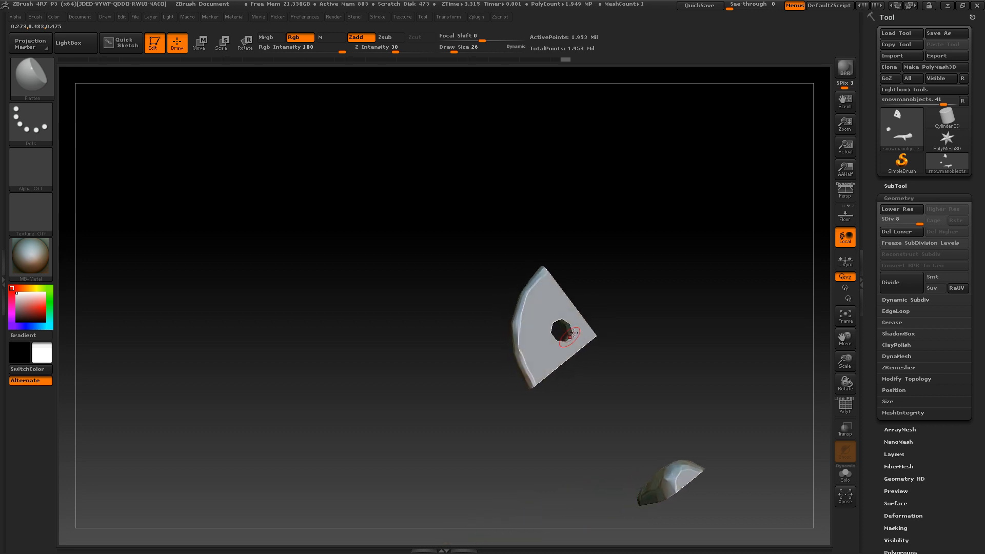
mouse_move(615, 280)
left_mouse_down()
mouse_move(559, 325)
mouse_move(596, 314)
mouse_move(577, 338)
mouse_move(574, 325)
mouse_move(572, 345)
mouse_move(564, 340)
left_mouse_up()
left_click_drag(595, 355, 533, 376)
mouse_move(578, 324)
left_mouse_down()
mouse_move(568, 321)
mouse_move(580, 328)
left_mouse_up()
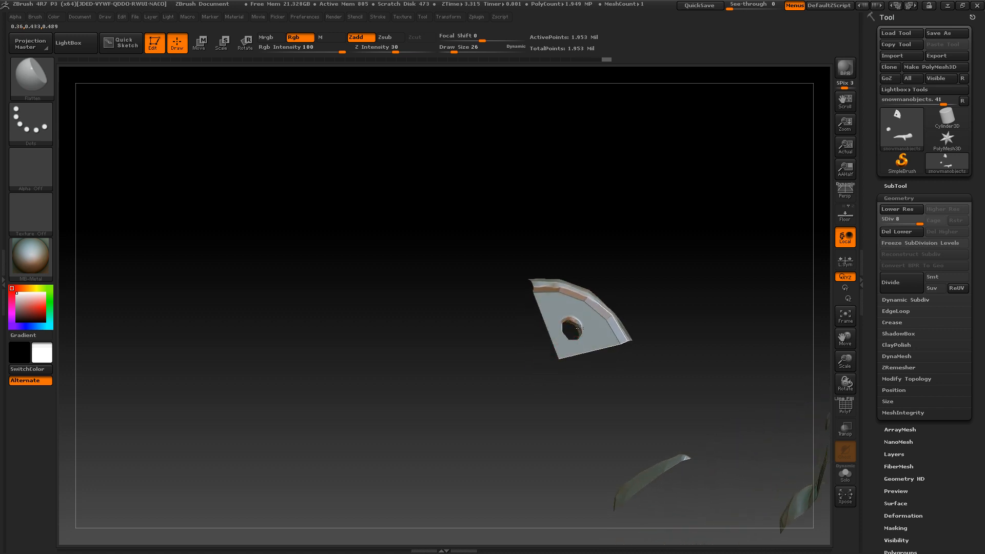
- Flatten the edge around the button piece's hole and the inner step of its curved rim
left_click_drag(608, 293, 634, 302)
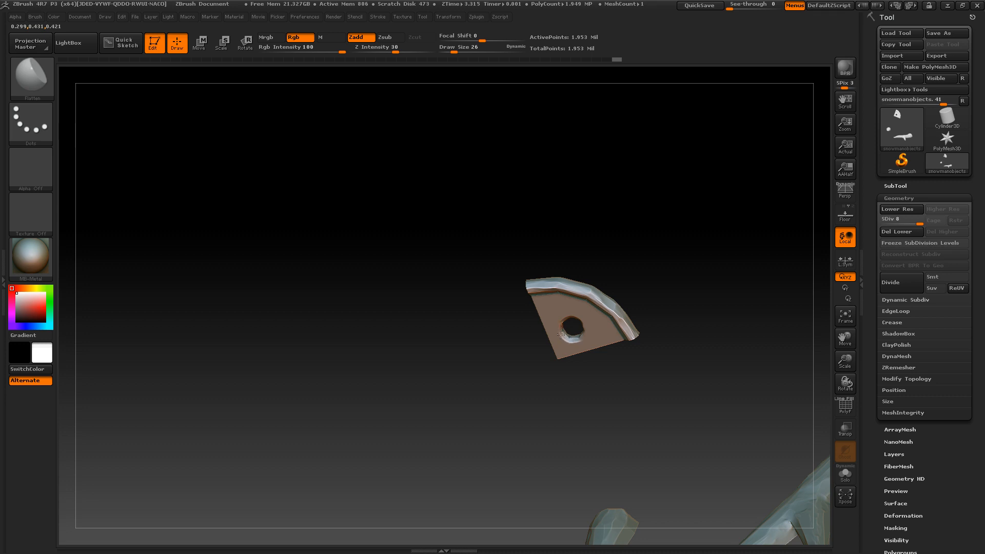
left_click_drag(560, 335, 564, 331)
left_click_drag(611, 274, 626, 248)
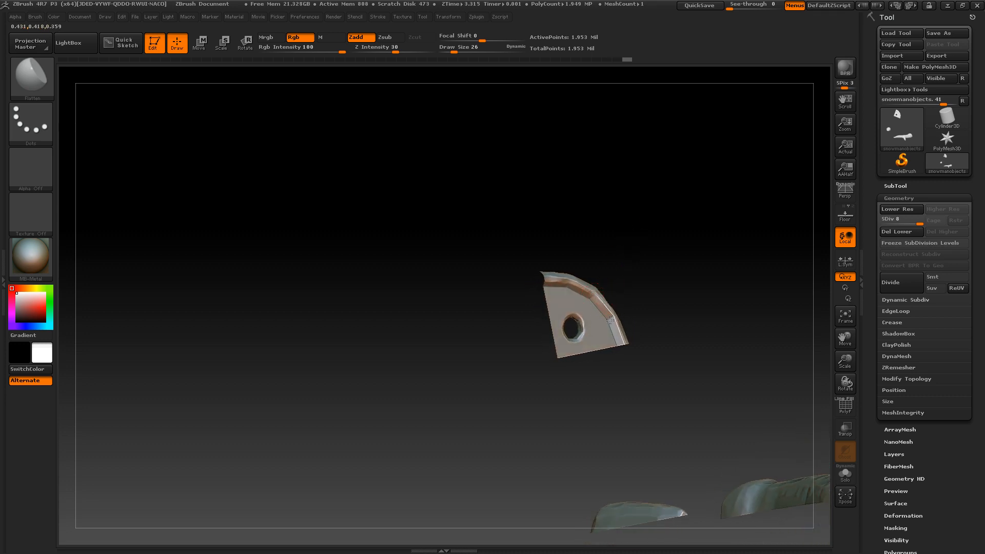
left_click_drag(610, 320, 608, 316)
left_click_drag(614, 320, 616, 326)
left_click_drag(615, 325, 611, 328)
left_click_drag(723, 400, 625, 319)
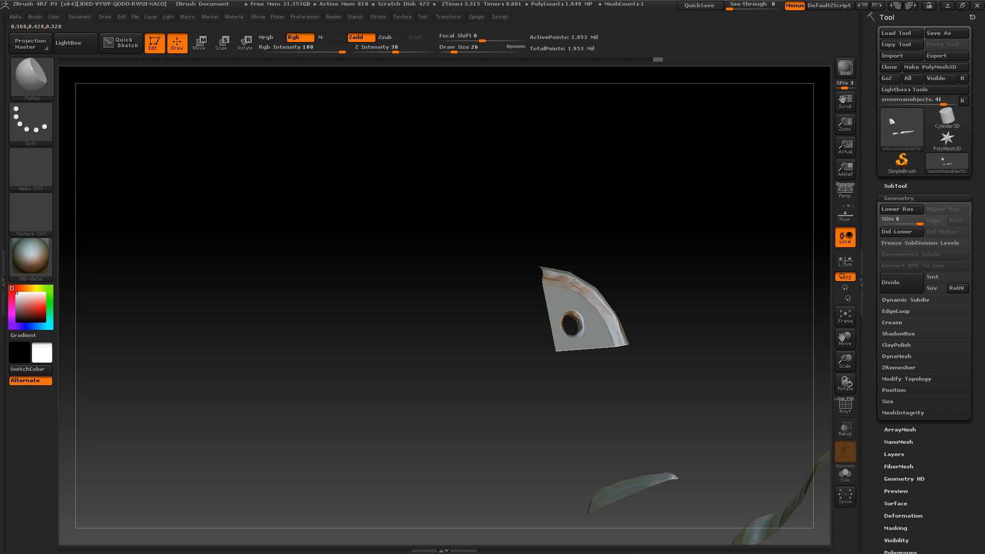
mouse_move(694, 341)
left_mouse_down()
mouse_move(655, 301)
mouse_move(644, 368)
mouse_move(653, 378)
mouse_move(603, 332)
left_mouse_up()
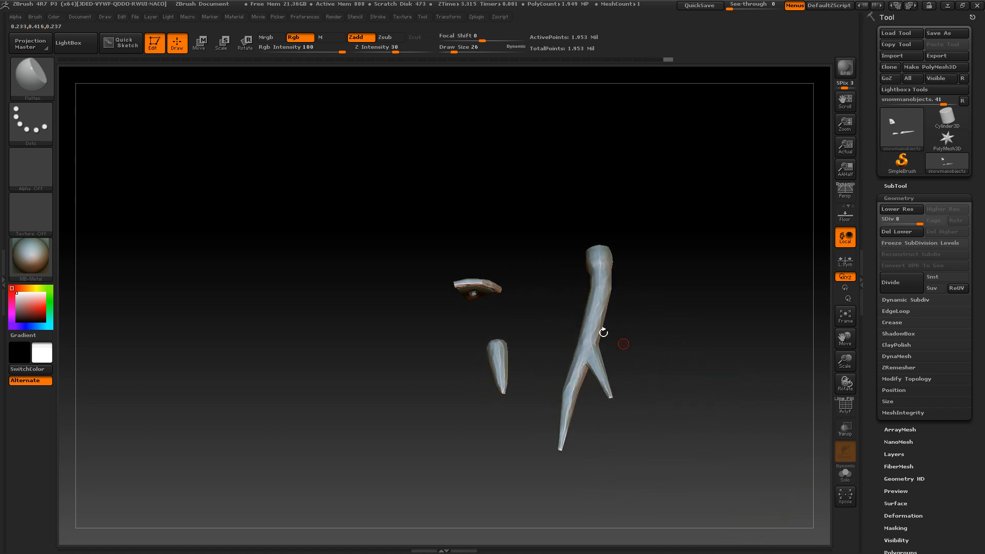
- Build up raised rings around the carrot nose with the Orb ClayTubes brush, using a soft round alpha and Draw Size 37
left_click(34, 91)
left_click(192, 355)
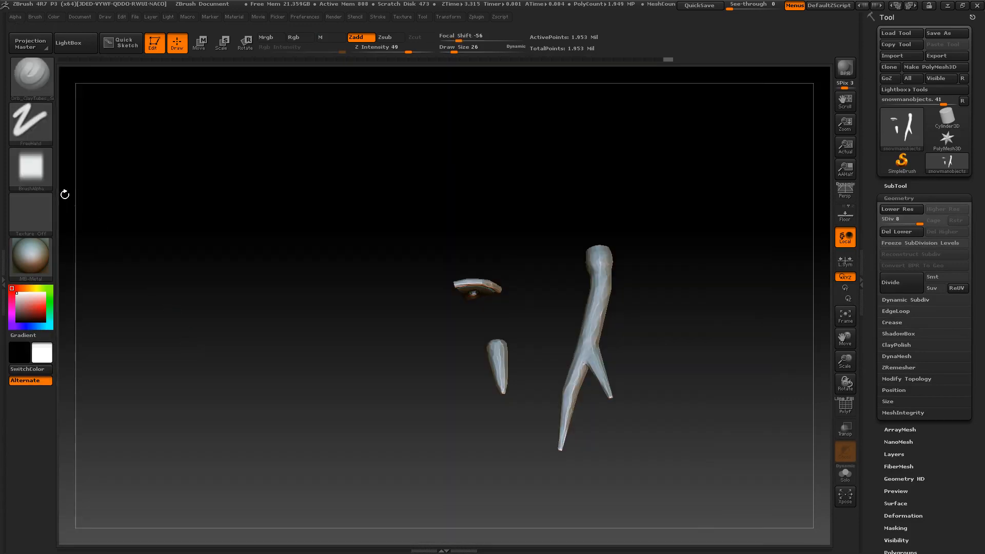
left_click(31, 166)
left_click(134, 177)
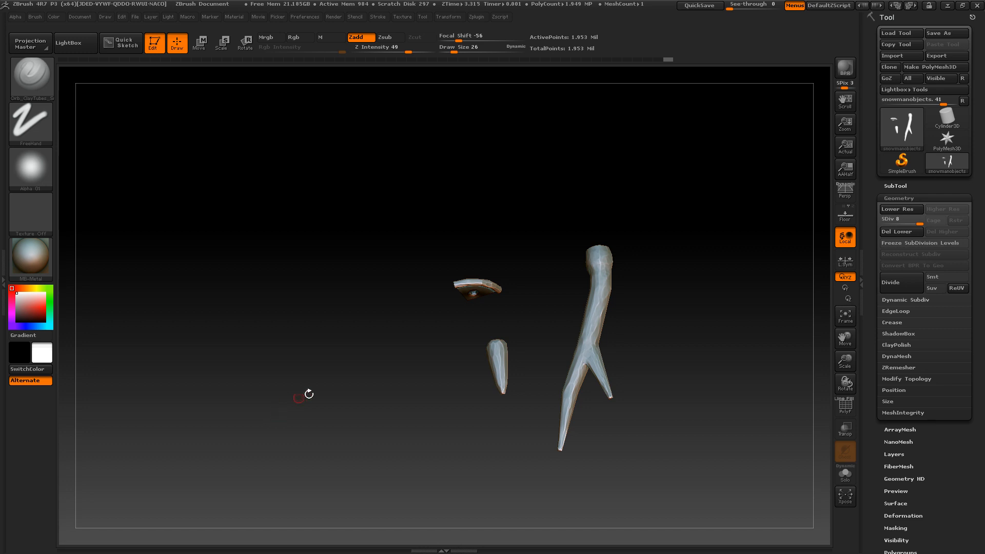
mouse_move(676, 319)
left_mouse_down()
mouse_move(673, 339)
mouse_move(593, 371)
mouse_move(601, 367)
mouse_move(579, 331)
left_mouse_up()
left_click_drag(555, 297, 533, 310, "alt")
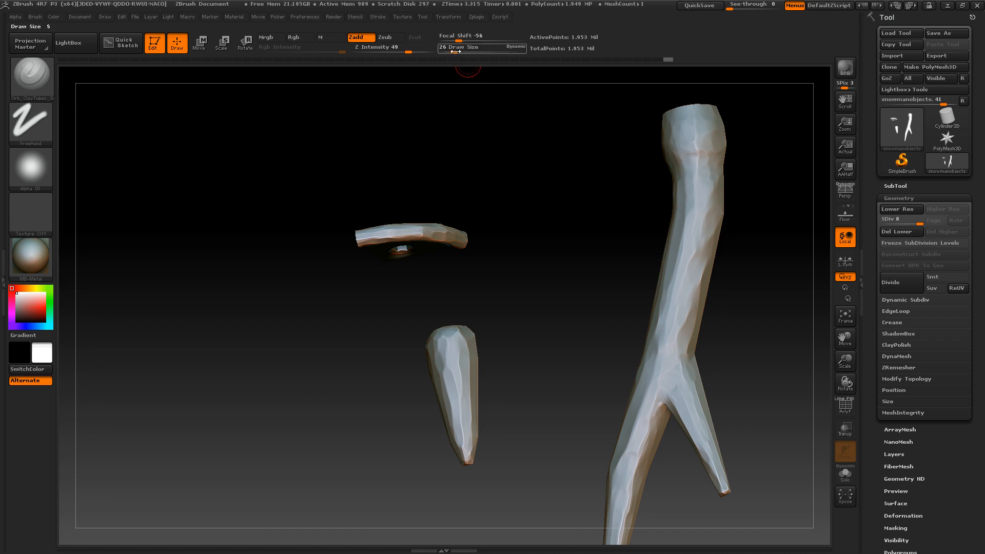
left_click_drag(455, 52, 457, 52)
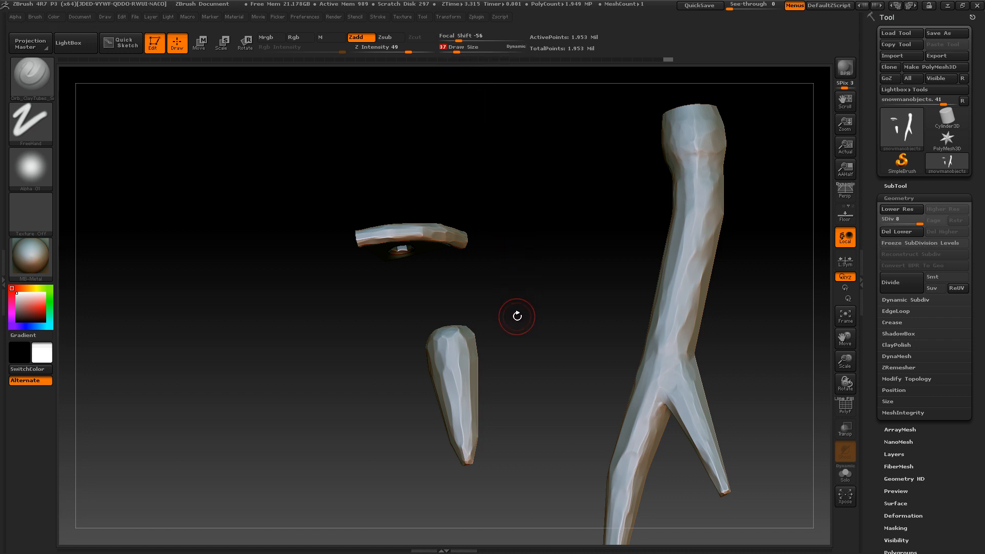
mouse_move(524, 367)
left_mouse_down()
mouse_move(451, 287)
mouse_move(386, 279)
mouse_move(434, 270)
mouse_move(438, 277)
mouse_move(388, 292)
mouse_move(436, 290)
mouse_move(440, 303)
mouse_move(389, 313)
mouse_move(398, 325)
mouse_move(462, 307)
mouse_move(457, 295)
mouse_move(391, 311)
mouse_move(425, 314)
mouse_move(398, 323)
left_mouse_up()
mouse_move(432, 316)
left_mouse_down()
mouse_move(398, 325)
mouse_move(409, 341)
left_mouse_up()
left_click_drag(490, 262, 407, 285)
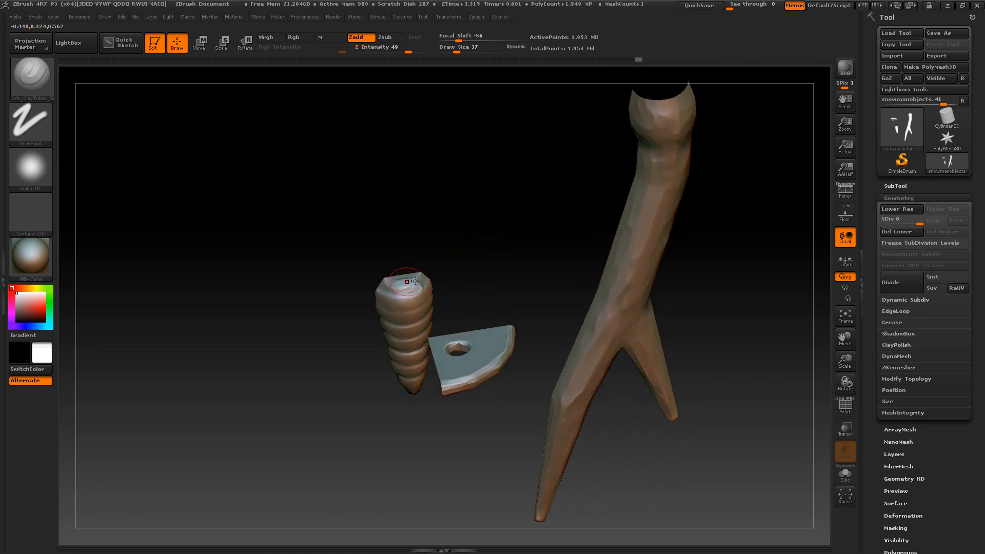
- Flatten the carrot's rings near the narrow tip with the OrbFlatten_EdgeProtect brush at Draw Size 19
left_click_drag(472, 279, 490, 310)
key("b")
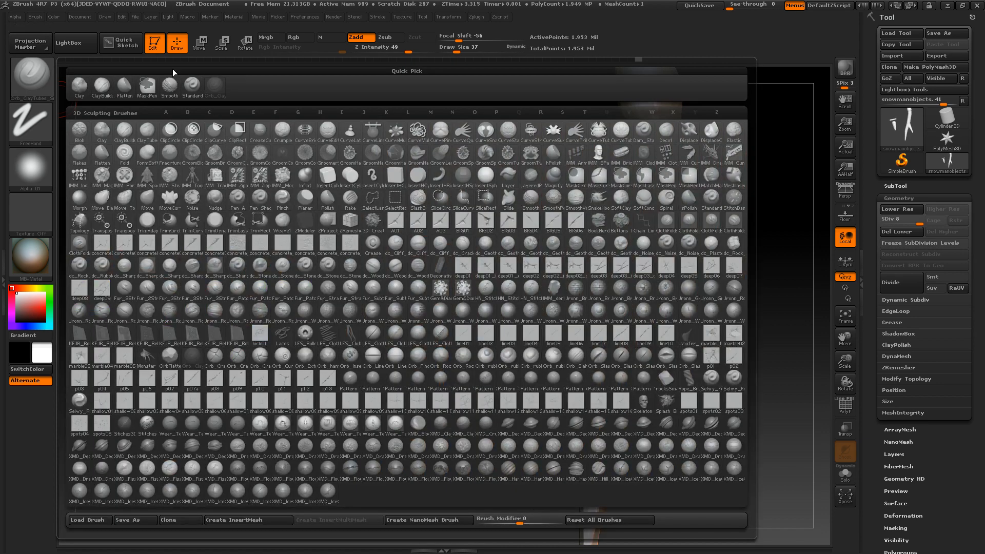
left_click(173, 354)
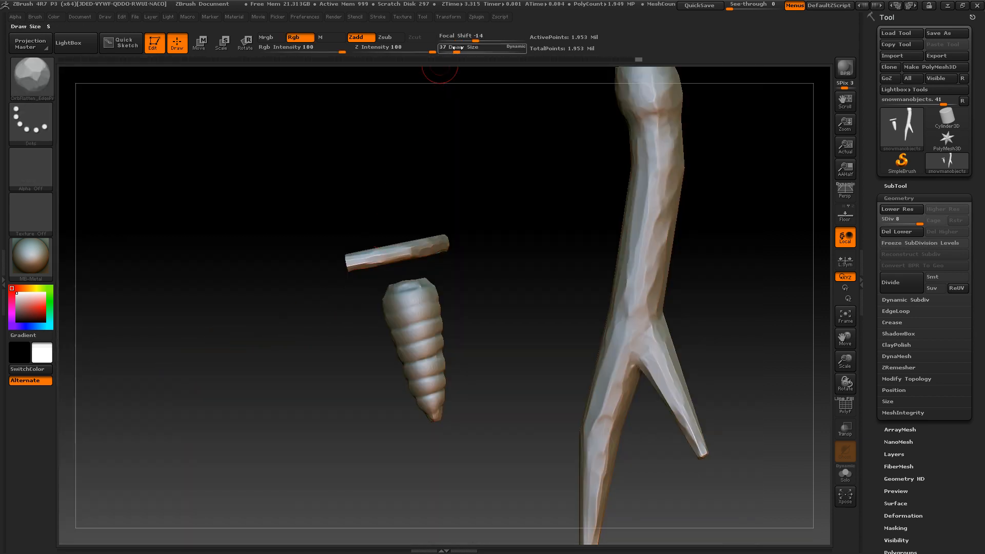
left_click_drag(454, 49, 451, 49)
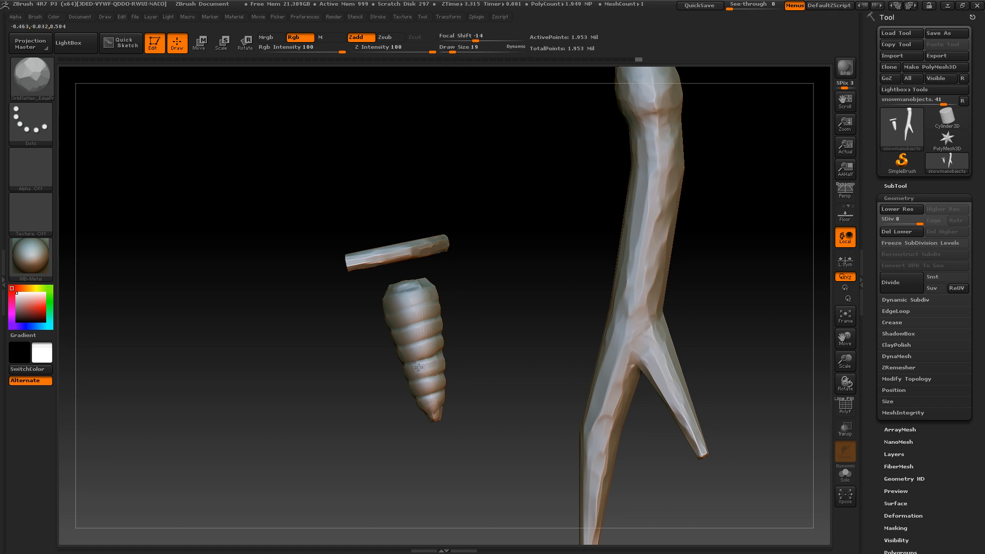
left_click_drag(485, 362, 430, 343)
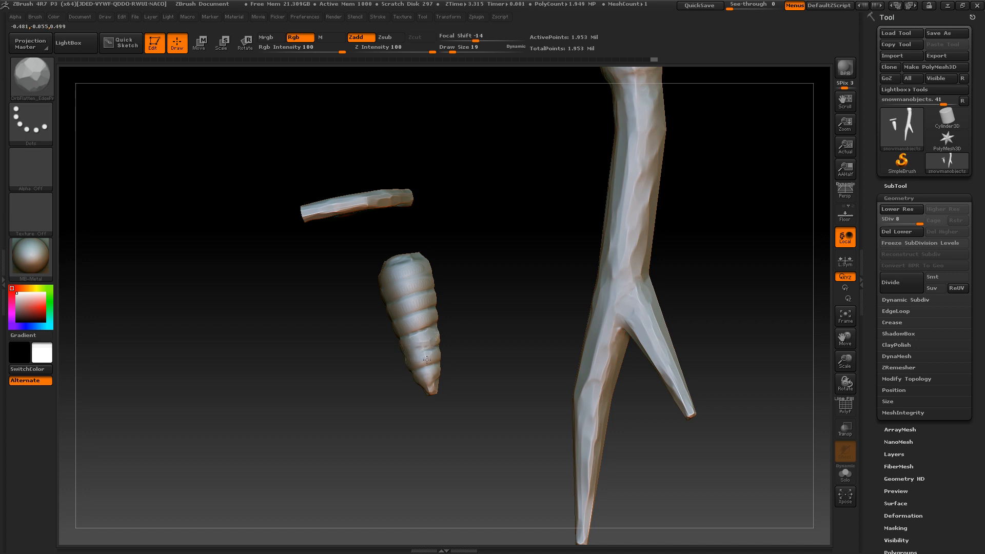
left_click_drag(430, 386, 436, 346)
mouse_move(467, 308)
left_mouse_down()
mouse_move(466, 337)
mouse_move(444, 346)
mouse_move(425, 350)
mouse_move(421, 324)
left_mouse_up()
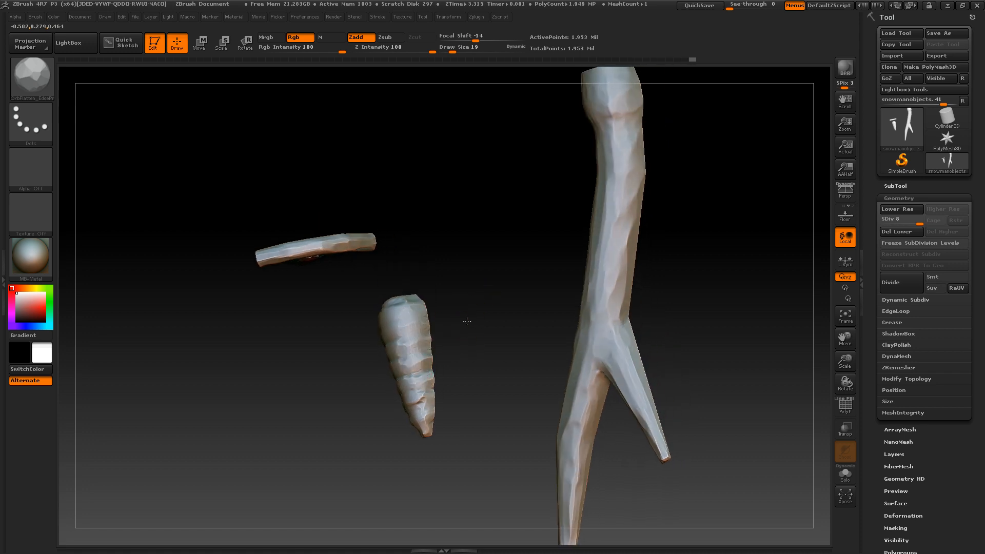
- Chisel the rings on the carrot's remaining sides into flat facets, from the thick end down to the tip
left_click_drag(466, 302, 451, 325)
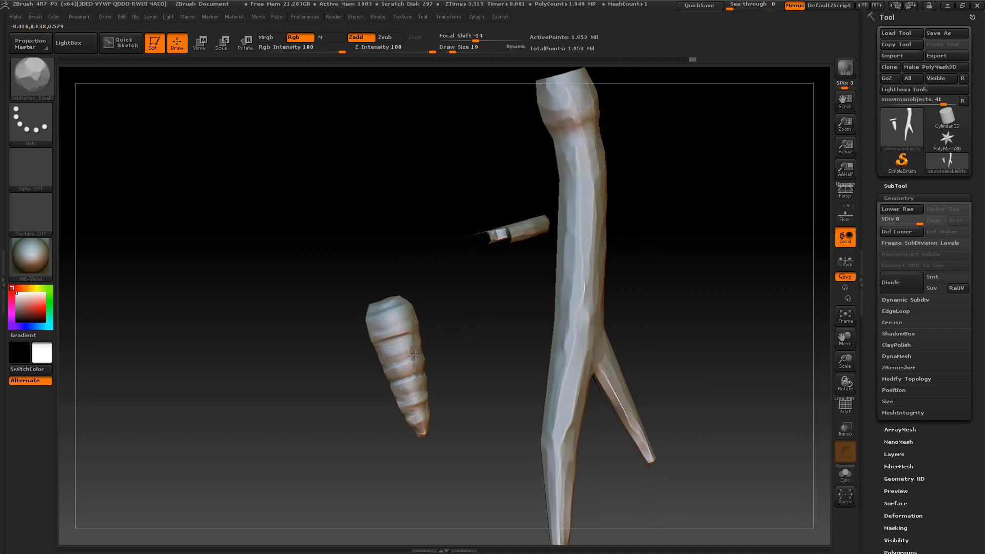
left_click_drag(395, 371, 394, 391)
left_click_drag(469, 329, 471, 368, "alt")
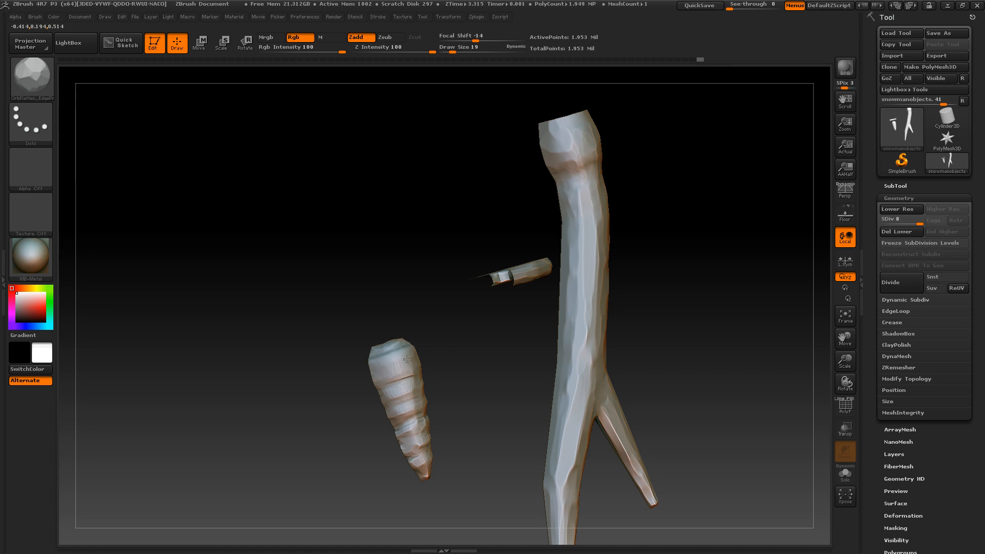
mouse_move(393, 354)
left_mouse_down()
mouse_move(370, 356)
mouse_move(418, 442)
mouse_move(395, 374)
mouse_move(416, 448)
left_mouse_up()
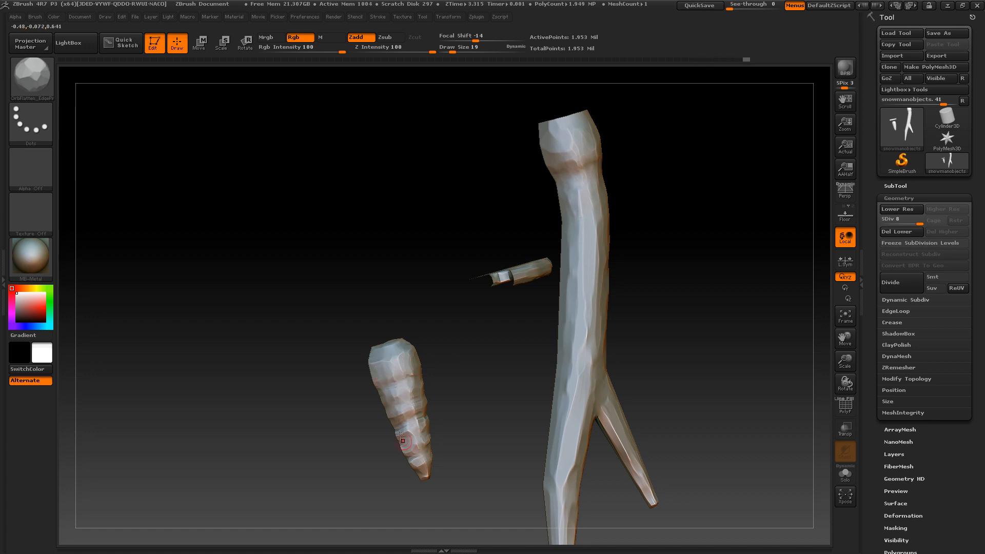
mouse_move(469, 413)
left_mouse_down()
mouse_move(442, 420)
mouse_move(414, 387)
mouse_move(428, 457)
left_mouse_up()
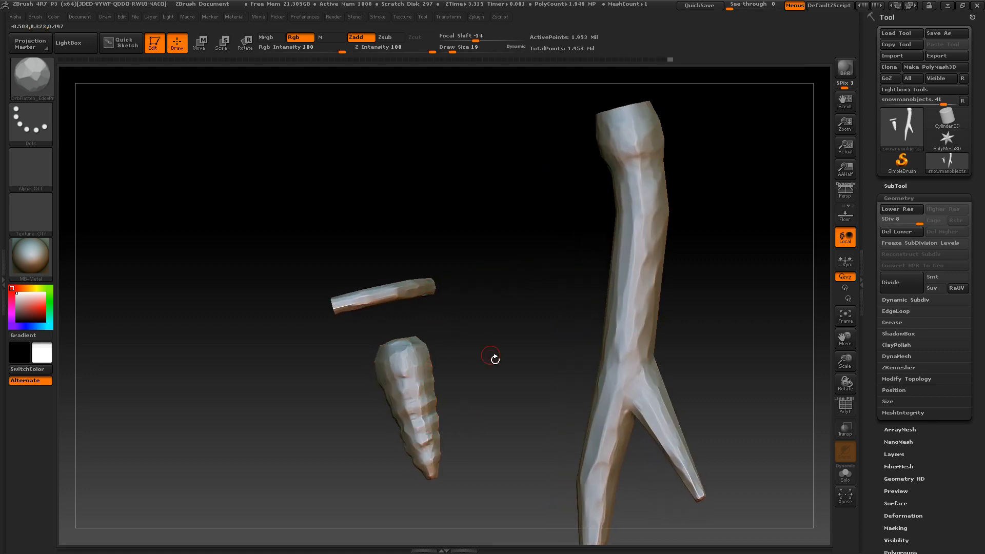
- Compare the carrot nose before and after the latest strokes by undoing and redoing them
key("ctrl+z")
key("ctrl+shift+z")
key("ctrl+shift+z")
key("ctrl+shift+z")
key("ctrl+shift+z")
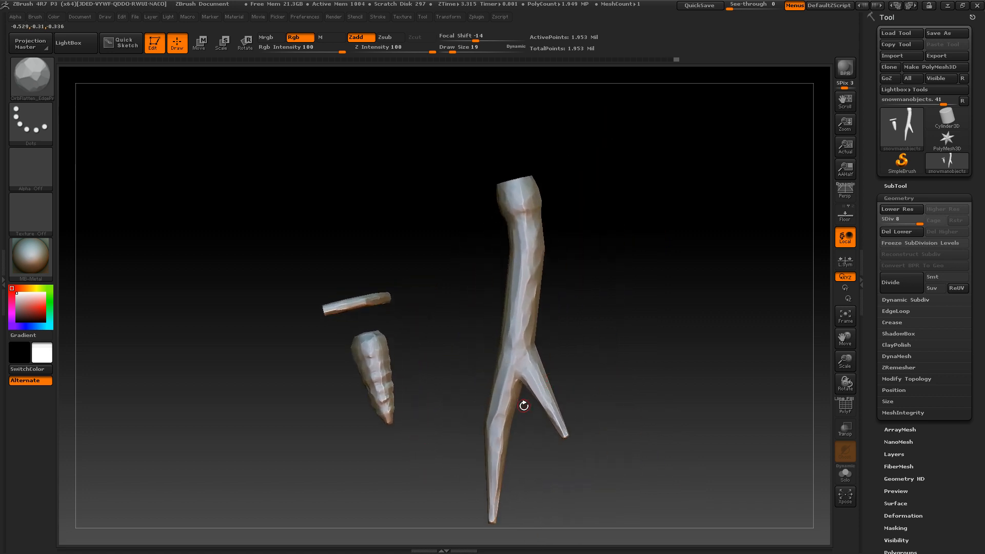
- Build up uneven clay strokes around the hole on the button piece's front face with the Orb ClayTubes brush
mouse_move(460, 425)
left_mouse_down()
mouse_move(445, 310)
mouse_move(457, 396)
mouse_move(488, 413)
left_mouse_up()
left_click_drag(459, 329, 460, 376, "alt")
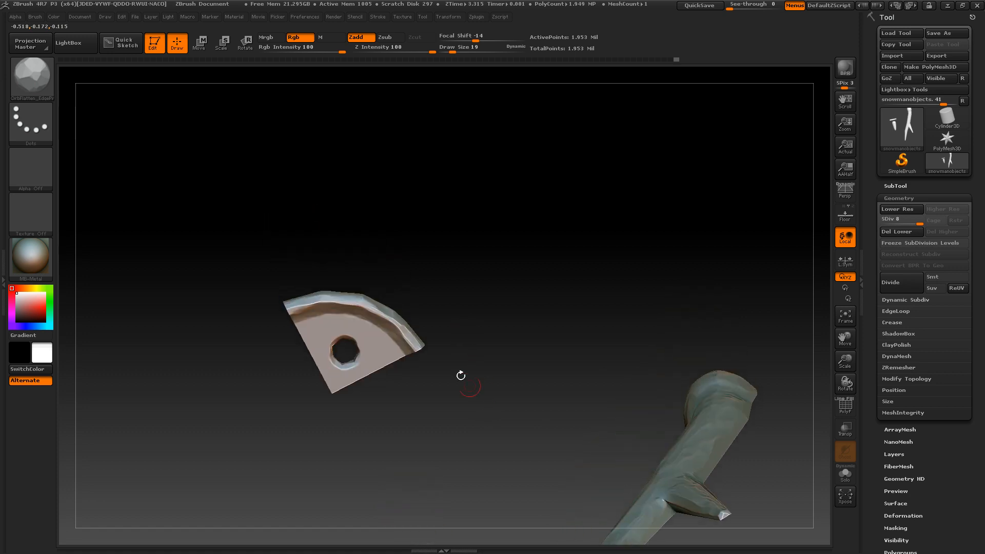
left_click(34, 78)
left_click(248, 88)
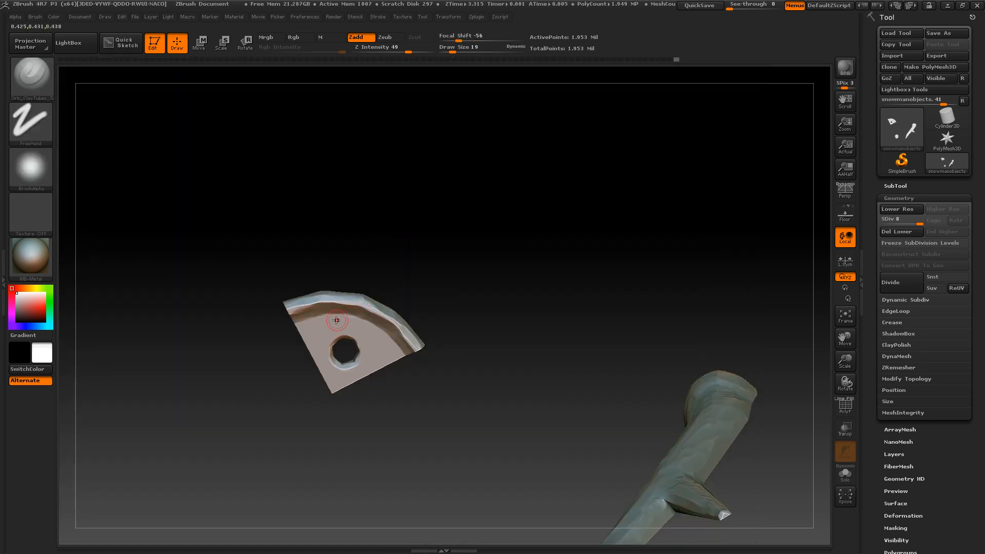
mouse_move(339, 322)
left_mouse_down()
mouse_move(324, 330)
mouse_move(334, 341)
mouse_move(310, 341)
mouse_move(315, 329)
mouse_move(325, 375)
mouse_move(359, 372)
mouse_move(344, 383)
mouse_move(378, 363)
left_mouse_up()
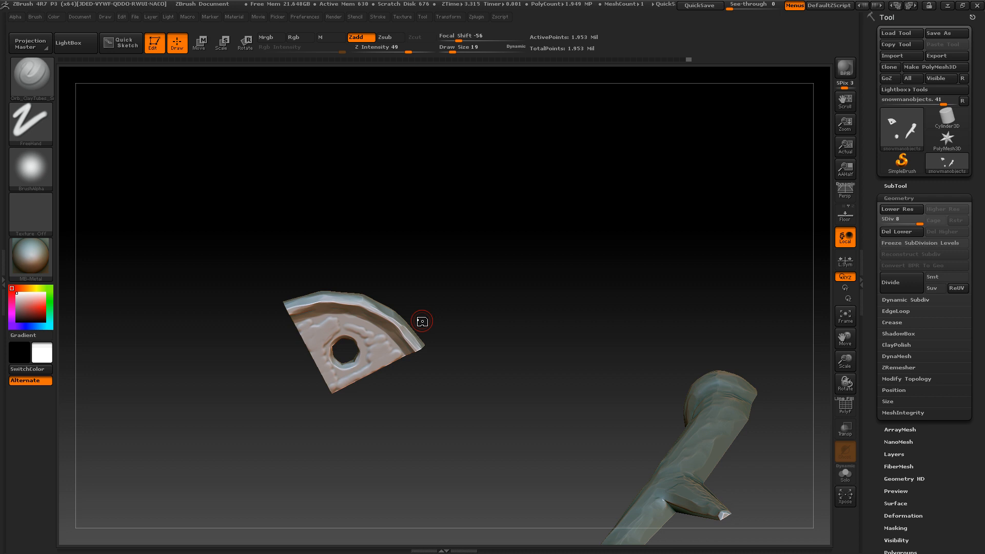
- Add the same uneven clay strokes to the back face of the button piece
mouse_move(190, 154)
left_mouse_down()
mouse_move(470, 334)
mouse_move(459, 384)
mouse_move(491, 340)
left_mouse_up()
mouse_move(337, 285)
left_mouse_down()
mouse_move(311, 301)
mouse_move(339, 305)
mouse_move(359, 333)
mouse_move(328, 314)
mouse_move(303, 328)
mouse_move(312, 372)
left_mouse_up()
mouse_move(359, 357)
left_mouse_down()
mouse_move(317, 332)
mouse_move(302, 382)
mouse_move(318, 381)
left_mouse_up()
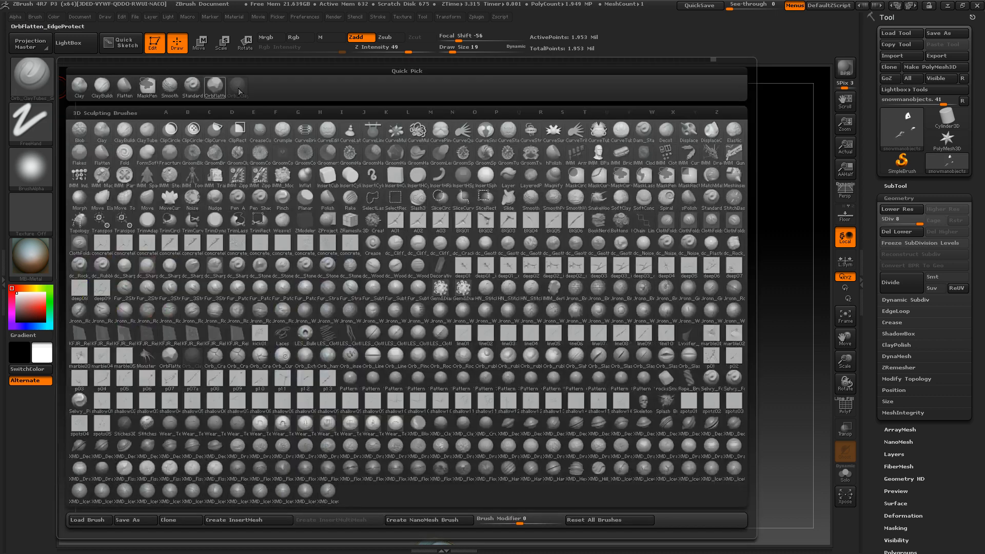
- Flatten the clay strokes on the button piece's back and front faces with the OrbFlatten_EdgeProtect brush
key("b")
left_click(216, 85)
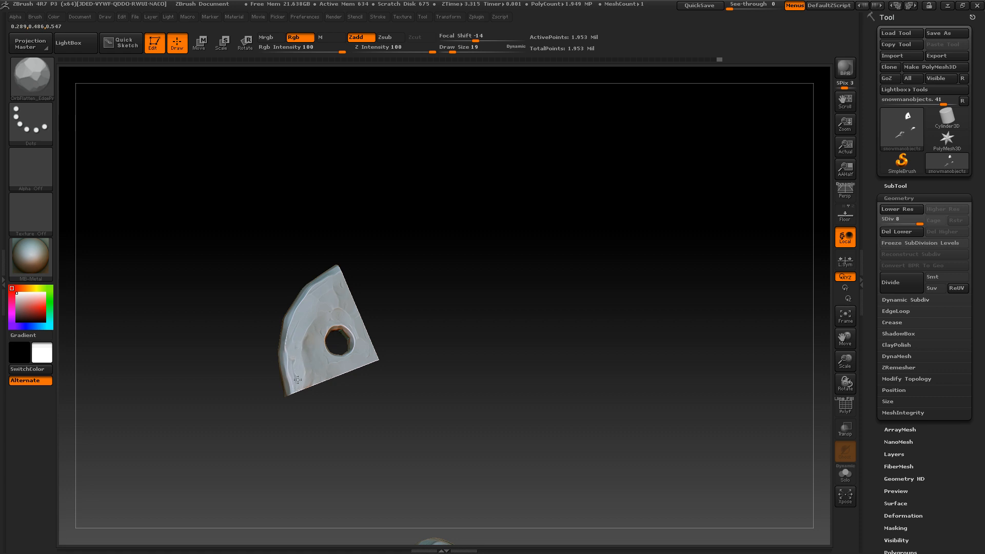
mouse_move(411, 296)
left_mouse_down()
mouse_move(440, 315)
mouse_move(469, 284)
mouse_move(357, 305)
left_mouse_up()
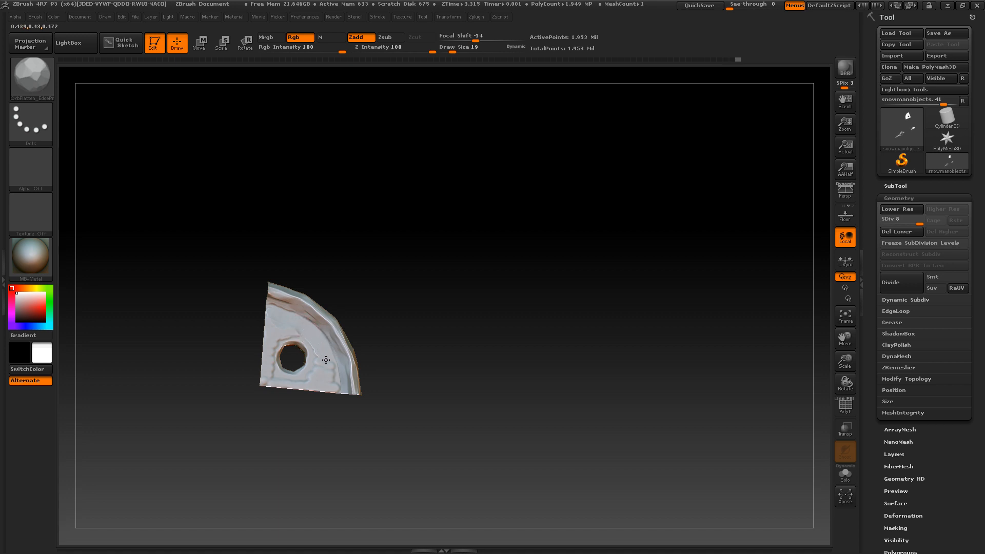
mouse_move(326, 386)
left_mouse_down()
mouse_move(327, 363)
mouse_move(312, 374)
left_mouse_up()
- Sculpt long bark strokes along the main branch up to its thick end with the Orb ClayTubes brush at Draw Size 26
left_click_drag(470, 308, 459, 389)
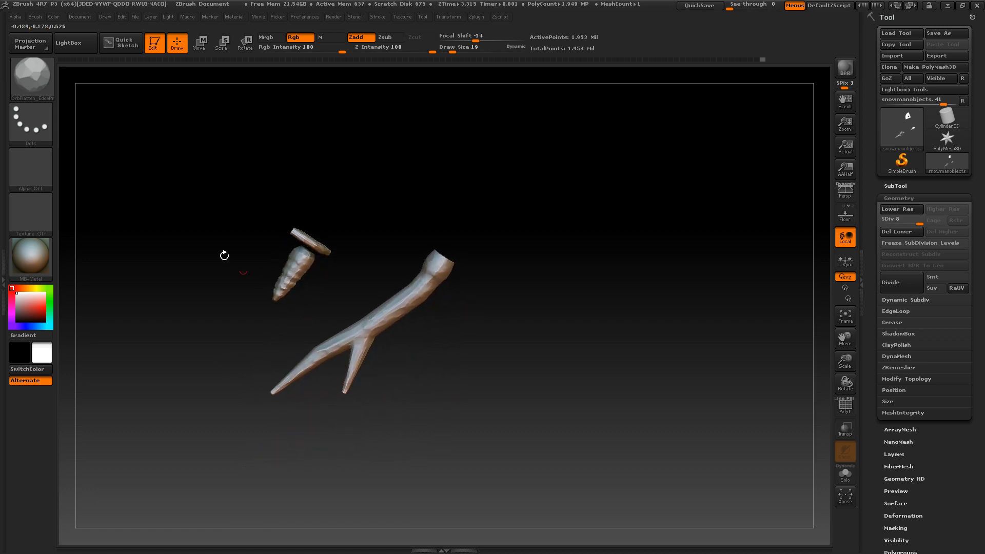
left_click(31, 77)
left_click(239, 85)
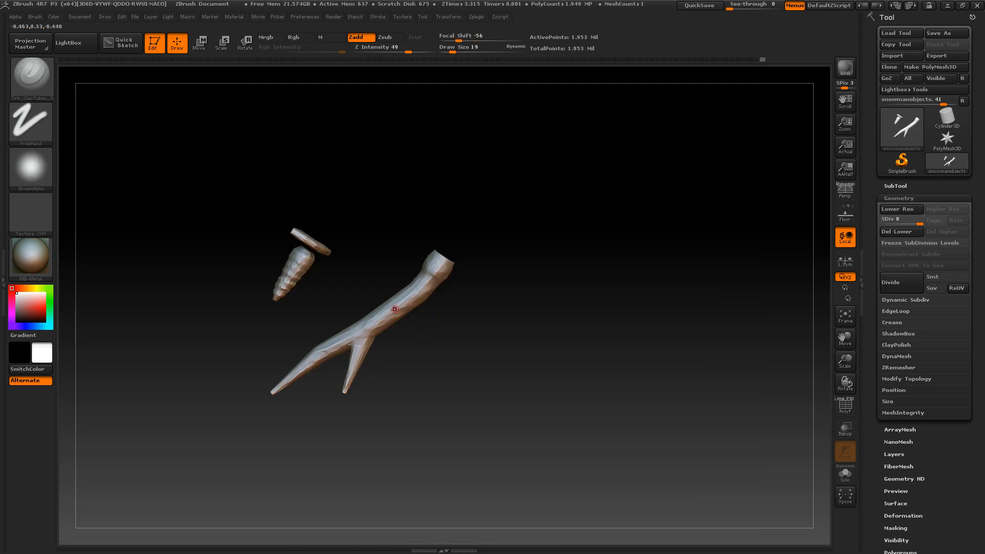
left_click_drag(452, 52, 454, 51)
mouse_move(497, 287)
right_mouse_down("ctrl")
mouse_move(504, 321)
mouse_move(485, 296)
right_mouse_up("ctrl")
left_click_drag(435, 291, 496, 207)
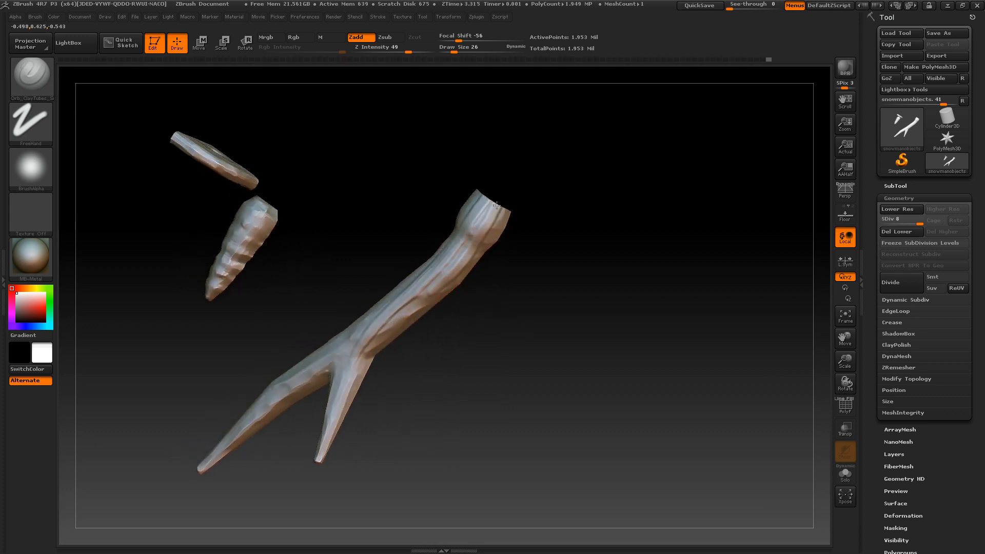
left_click_drag(454, 269, 370, 339)
mouse_move(424, 291)
left_mouse_down()
mouse_move(479, 244)
mouse_move(497, 210)
left_mouse_up()
- Sculpt long bark strokes from the branch's thick end down to the fork and onto the side twig with the Orb ClayTubes brush
left_click_drag(468, 272, 452, 289)
right_click_drag(506, 296, 501, 263)
left_click_drag(470, 267, 508, 215)
left_click_drag(508, 214, 385, 378)
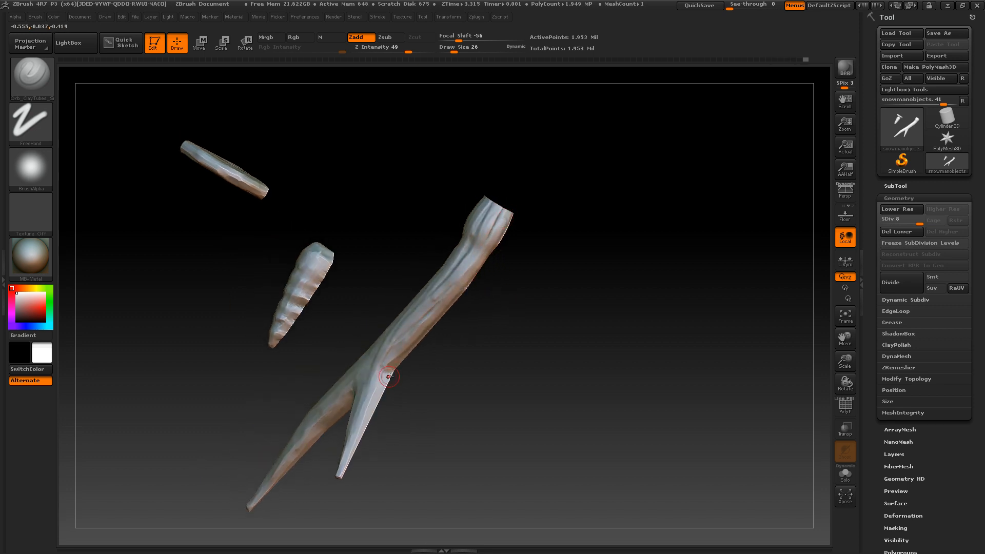
right_click_drag(439, 378, 456, 337, "alt")
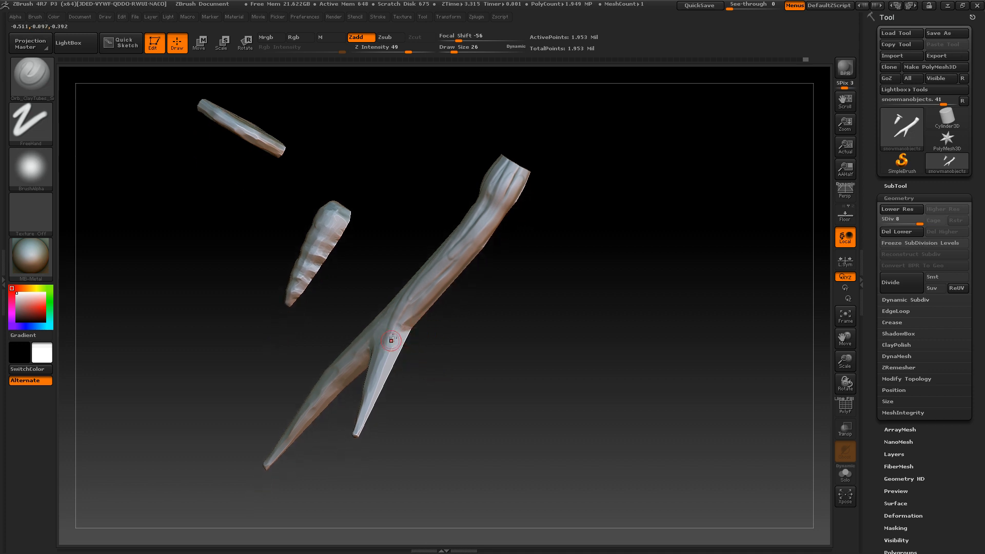
mouse_move(396, 338)
left_mouse_down()
mouse_move(376, 383)
mouse_move(432, 271)
mouse_move(413, 305)
mouse_move(425, 286)
left_mouse_up()
left_click_drag(488, 355, 410, 334)
left_click_drag(365, 410, 390, 301)
- Cover the remaining sides of the branch and its long tapered limb with bark strokes using the same clay brush
mouse_move(480, 313)
left_mouse_down("alt")
mouse_move(503, 347)
mouse_move(448, 314)
left_mouse_up("alt")
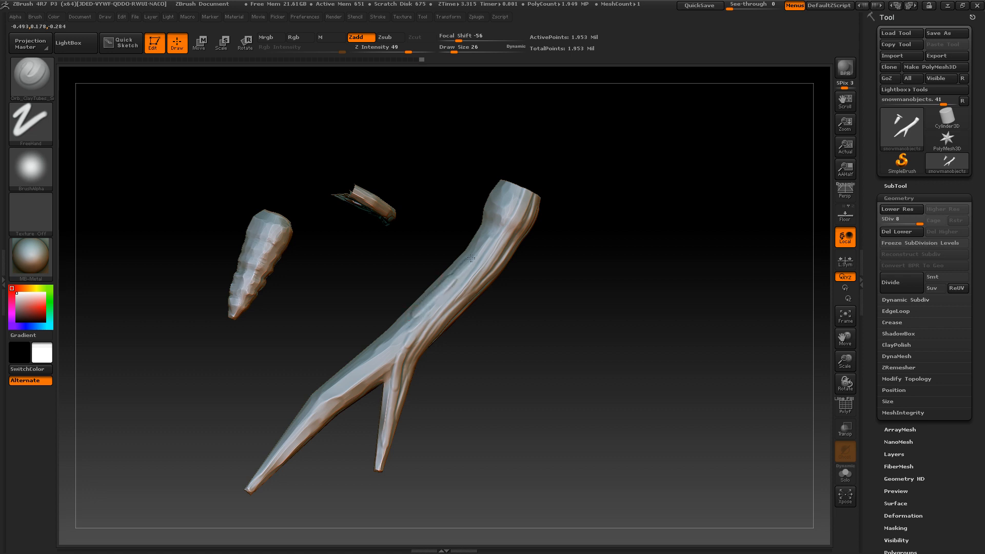
left_click_drag(487, 235, 505, 190)
left_click_drag(483, 235, 386, 357)
left_click_drag(464, 374, 505, 332, "alt")
left_click_drag(423, 319, 290, 441)
mouse_move(436, 301)
left_mouse_down()
mouse_move(359, 353)
mouse_move(408, 318)
left_mouse_up()
left_click_drag(449, 291, 378, 374)
mouse_move(495, 379)
left_mouse_down()
mouse_move(496, 387)
mouse_move(404, 348)
left_mouse_up()
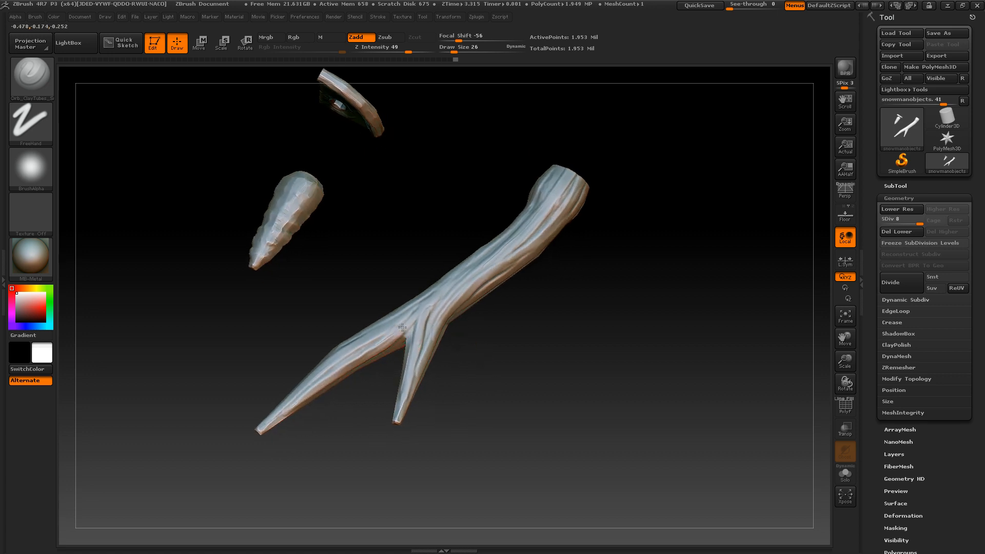
left_click_drag(428, 303, 277, 424)
mouse_move(518, 331)
left_mouse_down()
mouse_move(541, 365)
mouse_move(500, 334)
left_mouse_up()
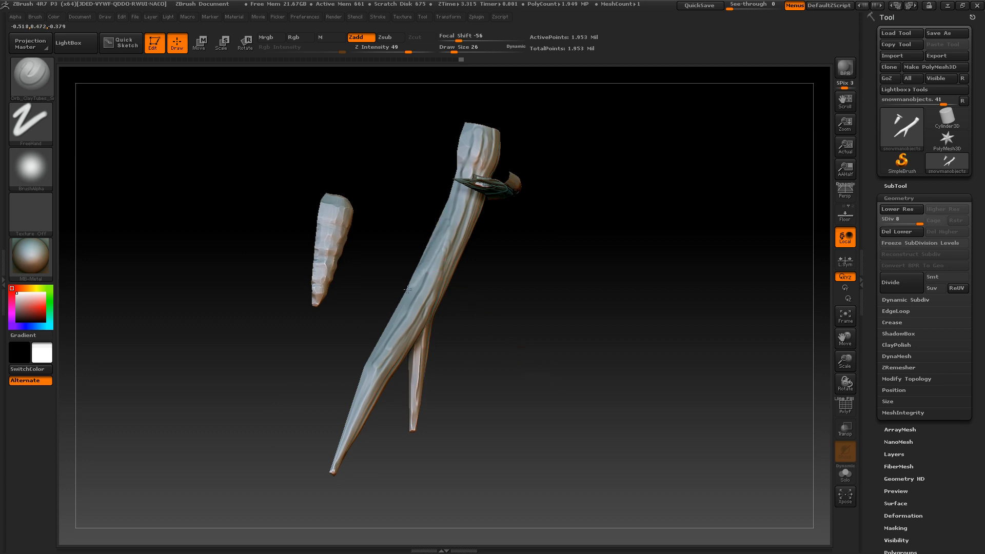
left_click_drag(401, 302, 351, 414)
left_click_drag(409, 308, 389, 349)
- Flatten the bark strokes around the fork and the middle of the branch with the OrbFlatten_EdgeProtect brush
left_click(40, 78)
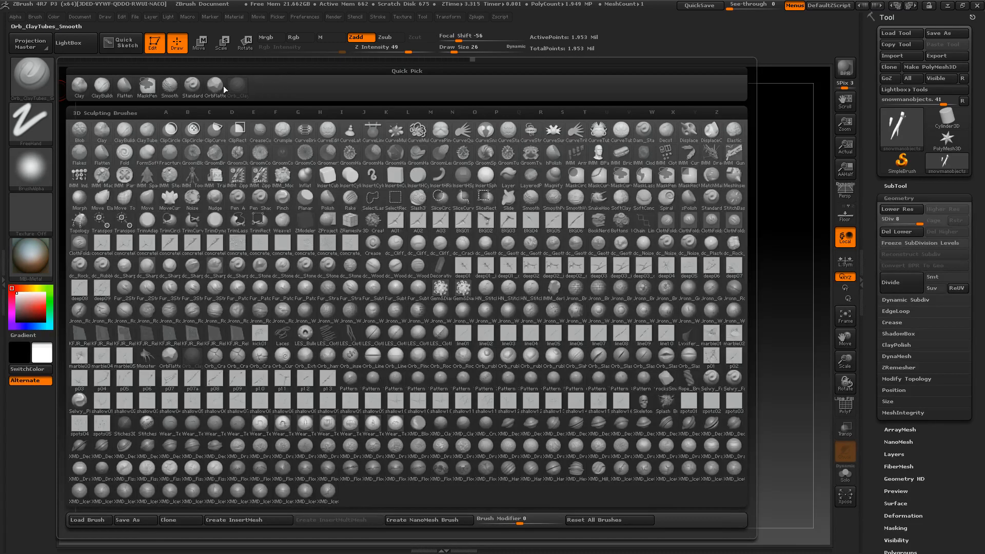
left_click(223, 85)
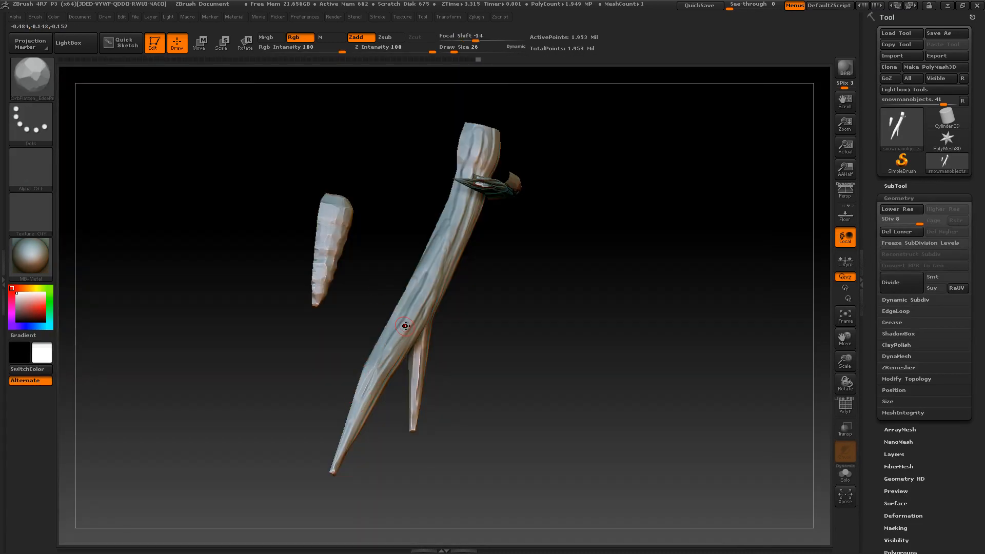
left_click_drag(481, 282, 453, 264)
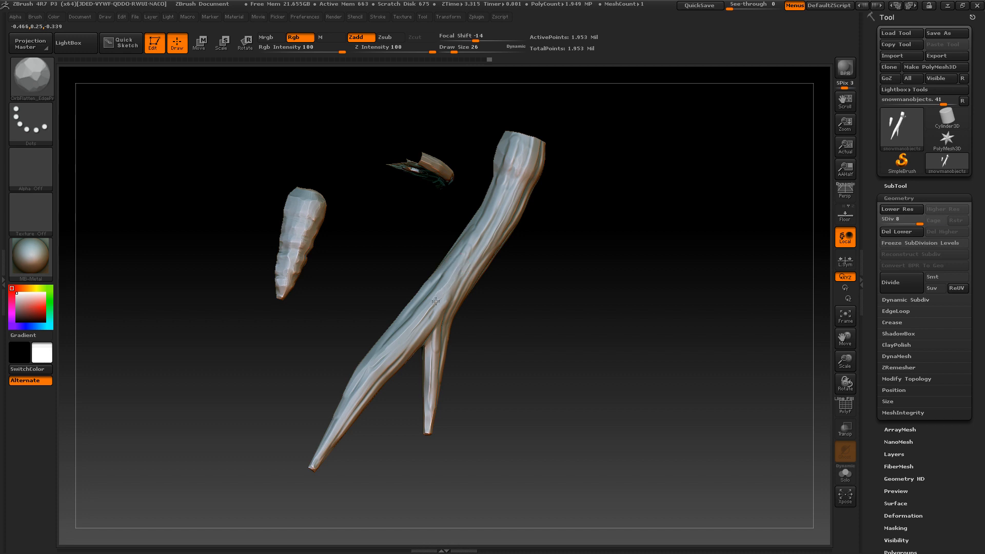
left_click_drag(435, 301, 387, 350)
left_click_drag(461, 252, 396, 334)
left_click_drag(456, 318, 479, 294)
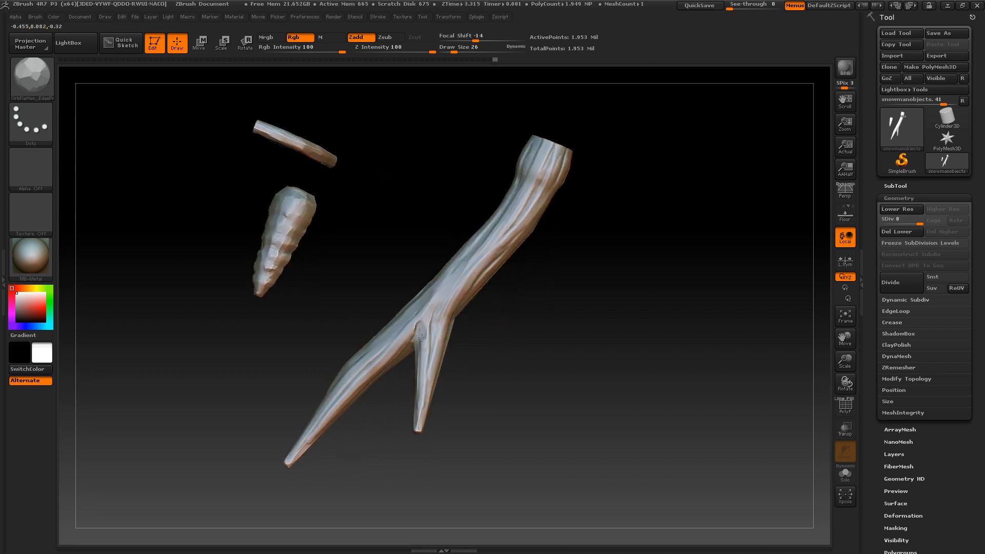
left_click_drag(421, 338, 425, 337)
left_click_drag(501, 323, 477, 266)
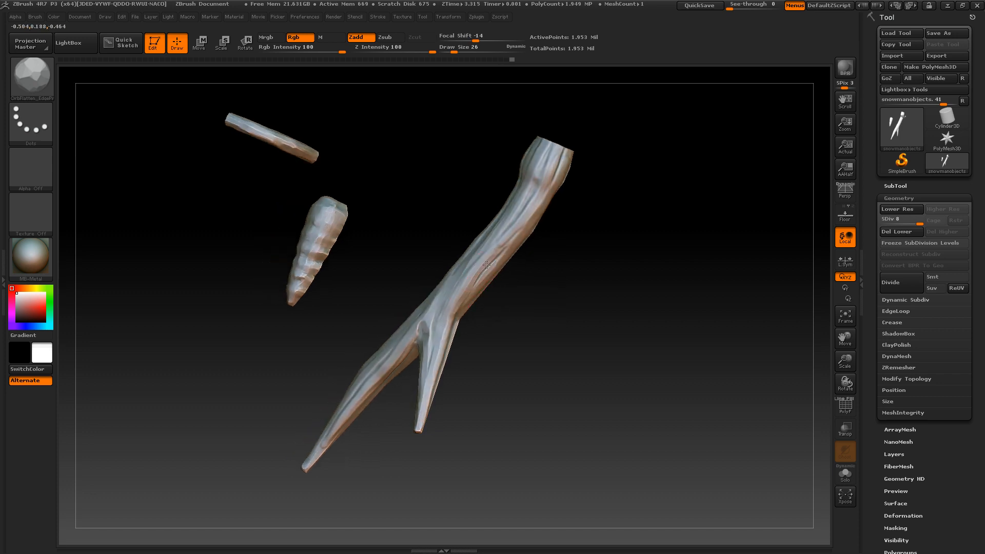
- Flatten the bark ridges at the branch's thick end and along its long tapered limb
left_click_drag(543, 259, 494, 295)
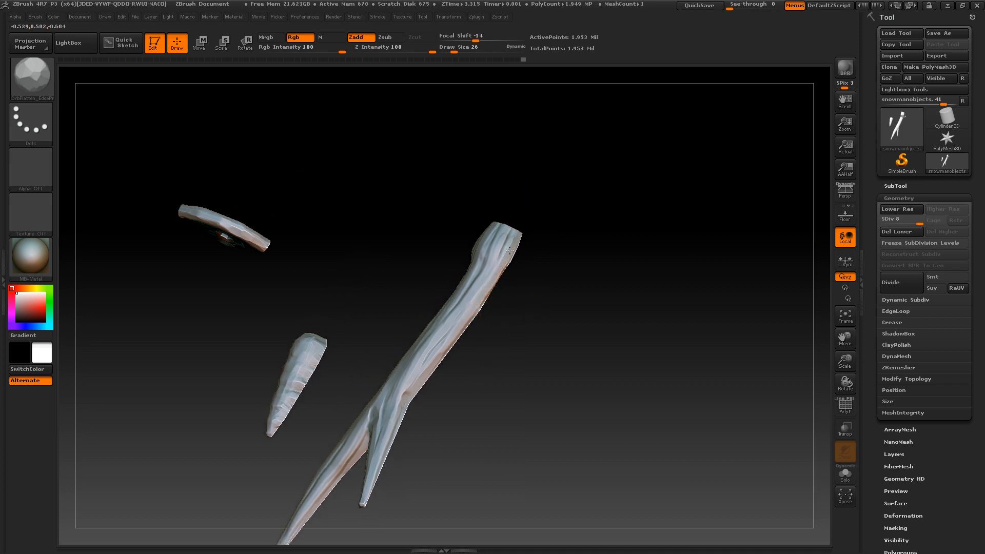
left_click_drag(529, 259, 492, 259)
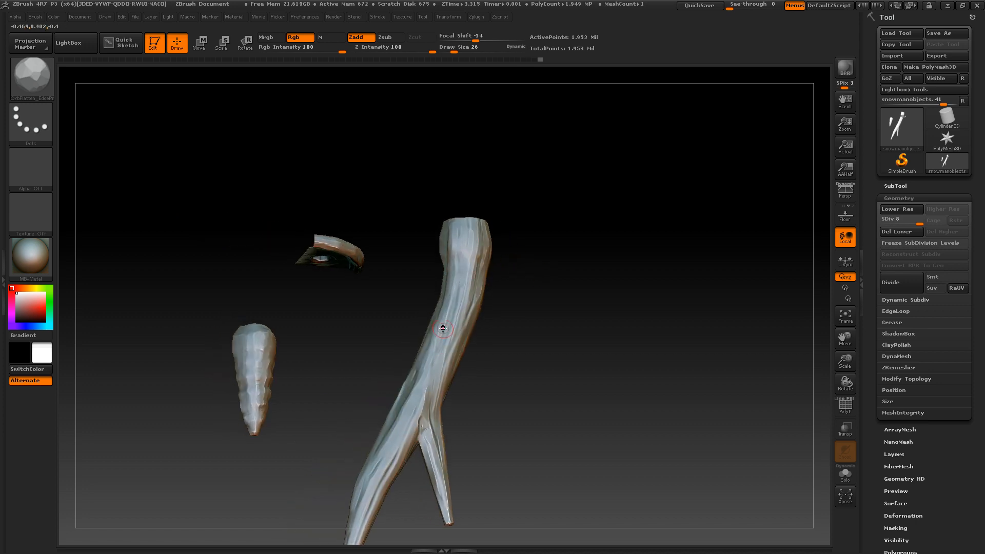
left_click_drag(503, 322, 505, 280)
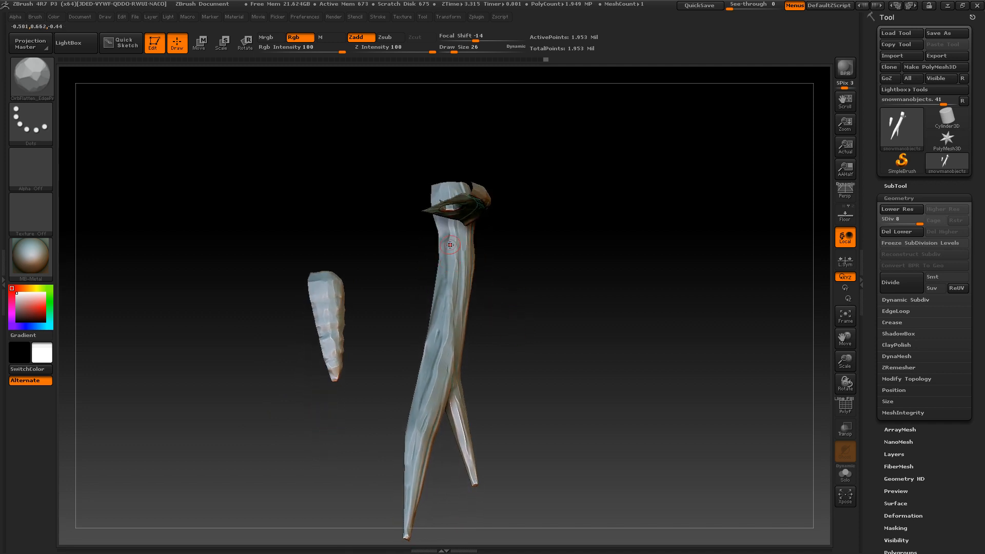
left_click_drag(481, 421, 341, 386)
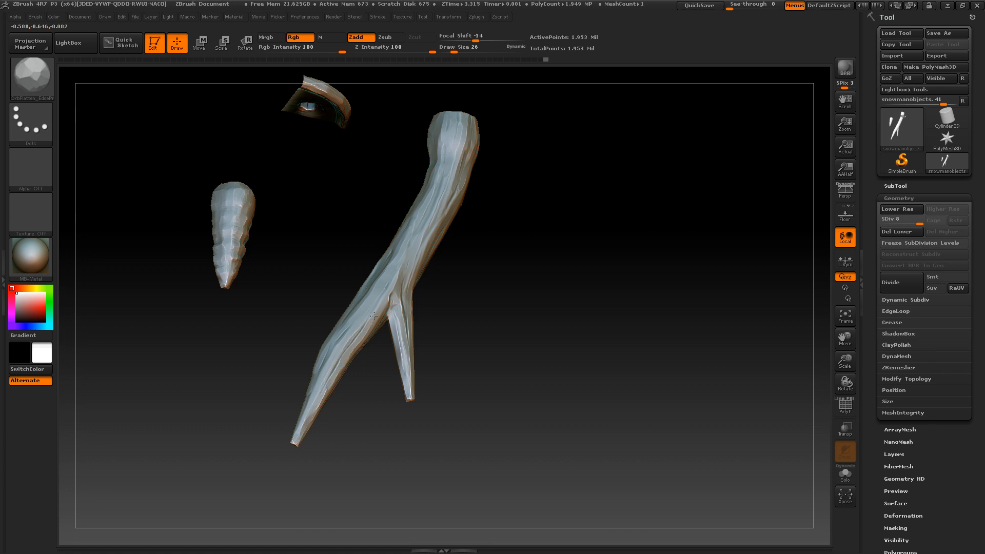
left_click_drag(473, 325, 393, 333)
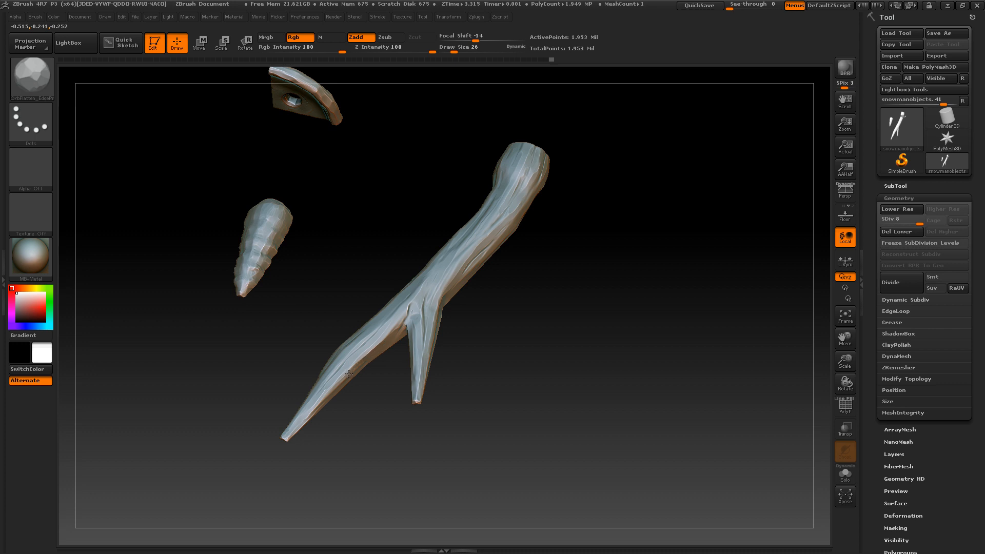
left_click_drag(349, 374, 309, 417)
mouse_move(482, 332)
left_mouse_down()
mouse_move(509, 312)
mouse_move(521, 376)
mouse_move(511, 378)
left_mouse_up()
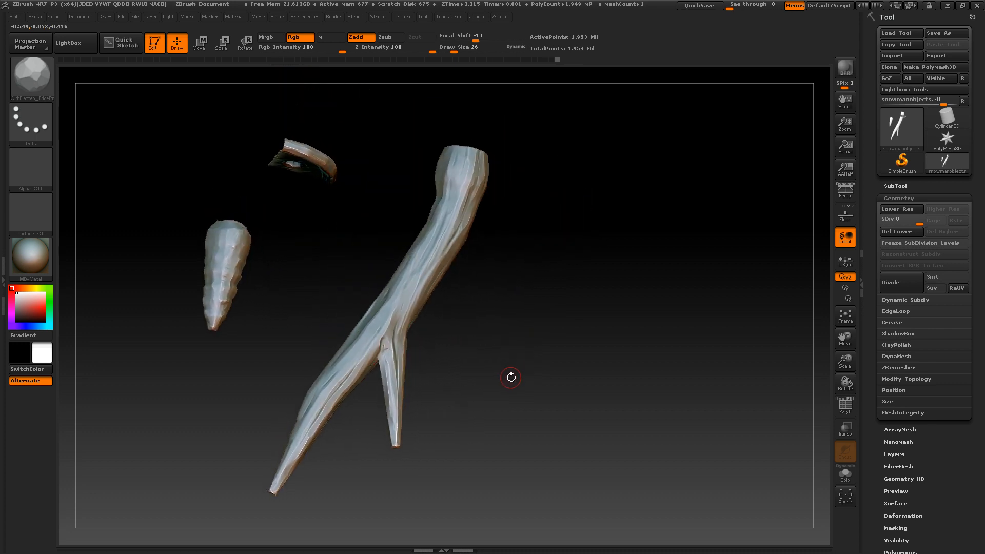
- Carve thin crack lines into the middle of the branch and the side twig with the Orb Cracks brush at Draw Size 26
left_click(39, 71)
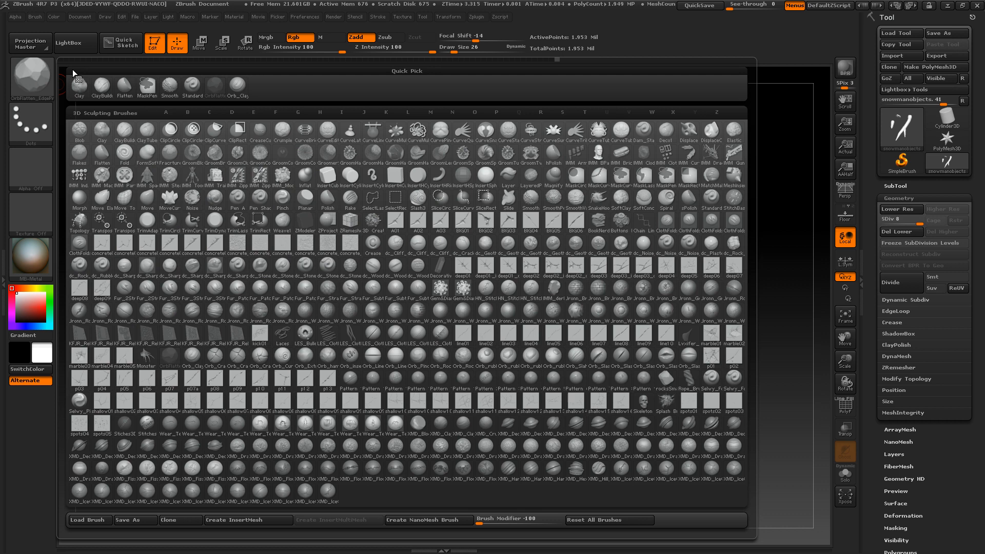
left_click(259, 357)
left_click_drag(493, 322, 460, 321)
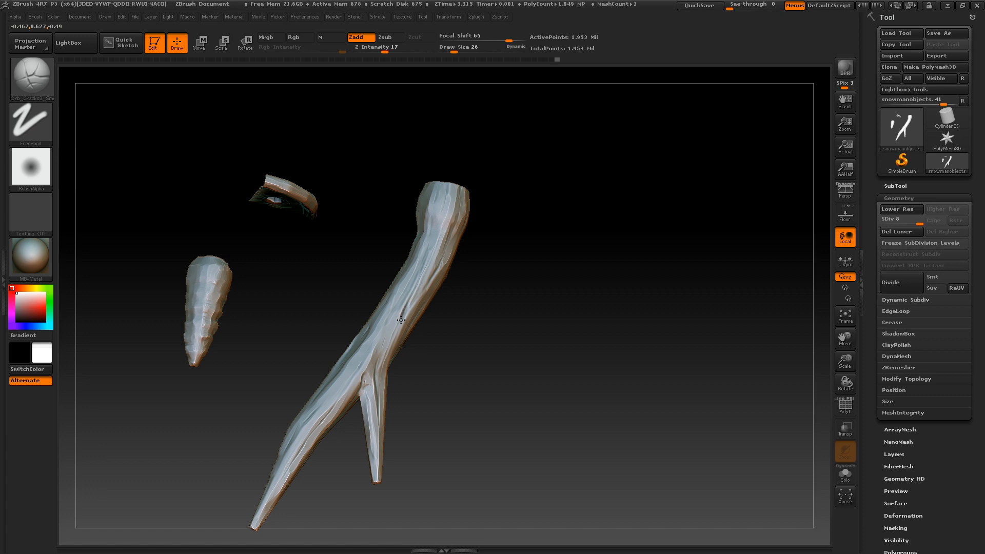
left_click_drag(374, 398, 375, 424)
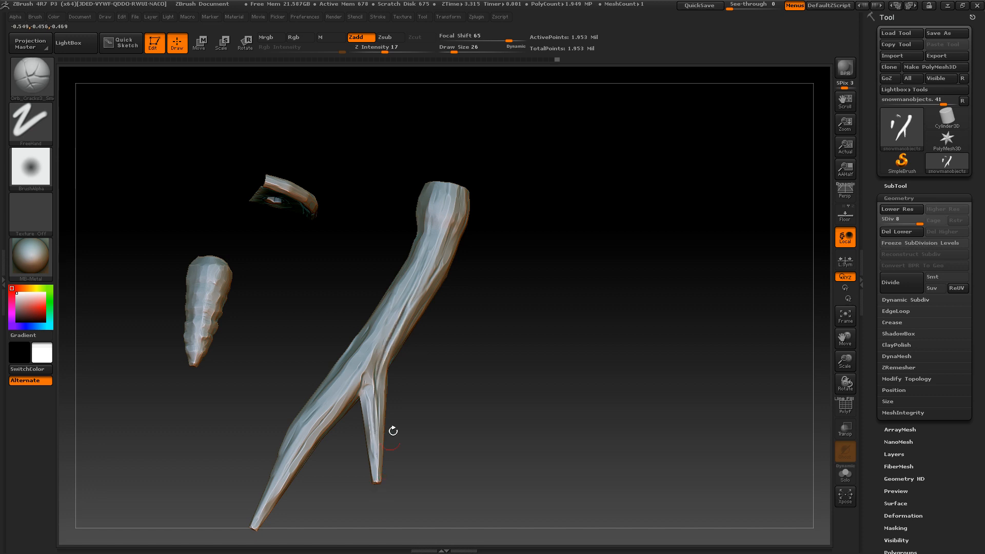
- Carve long cracks along the bark from the branch's thick end down its upper shaft
left_click_drag(460, 274, 444, 359, "alt")
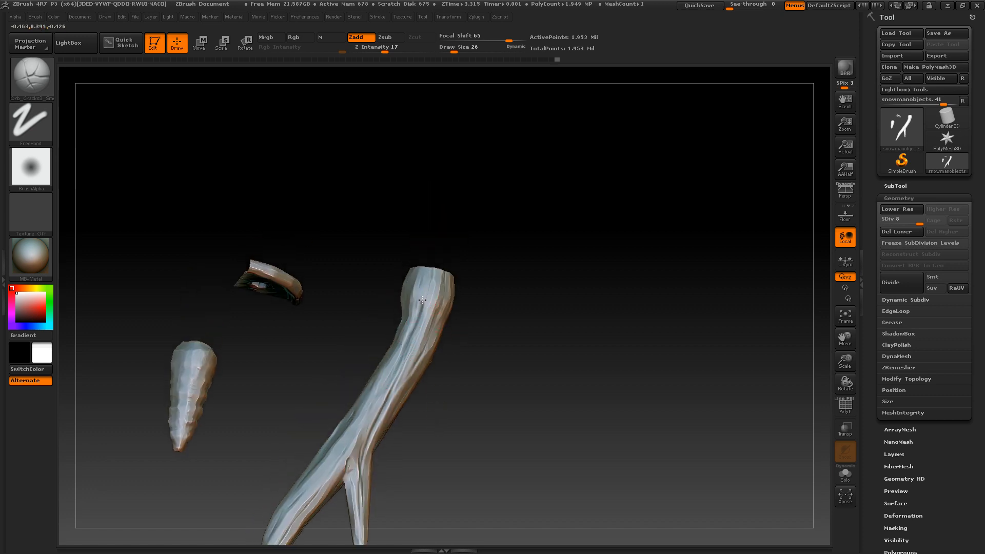
left_click_drag(441, 235, 424, 353)
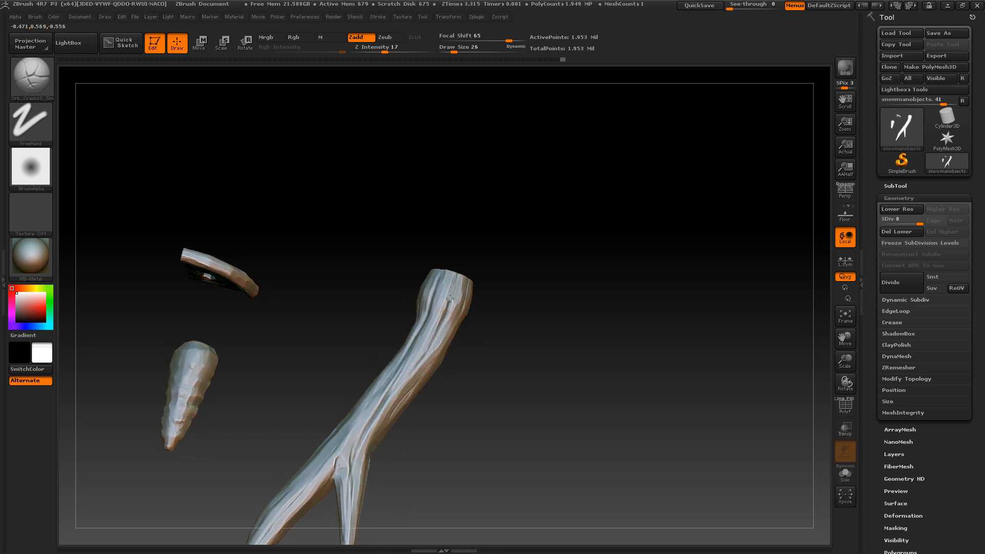
left_click_drag(507, 289, 436, 359)
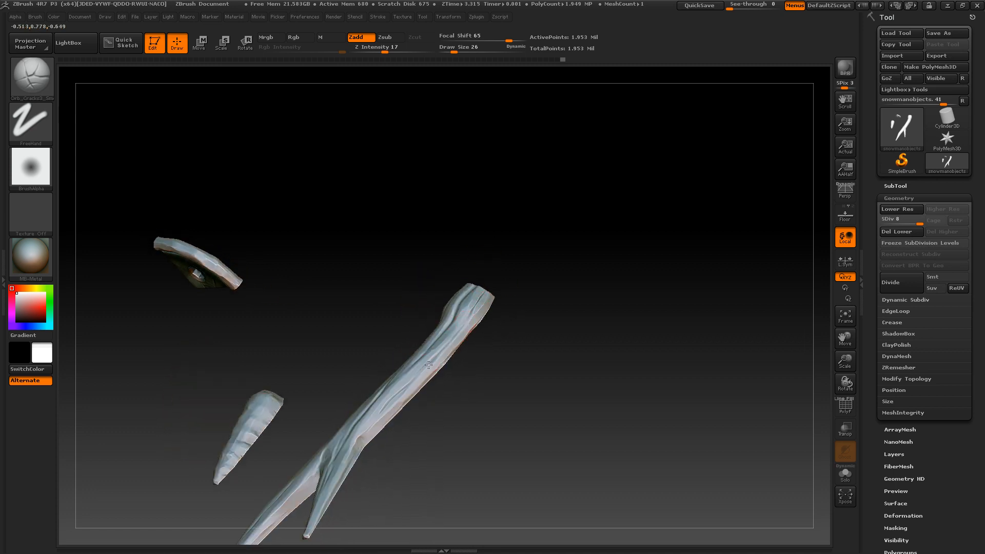
left_click_drag(426, 427, 422, 361)
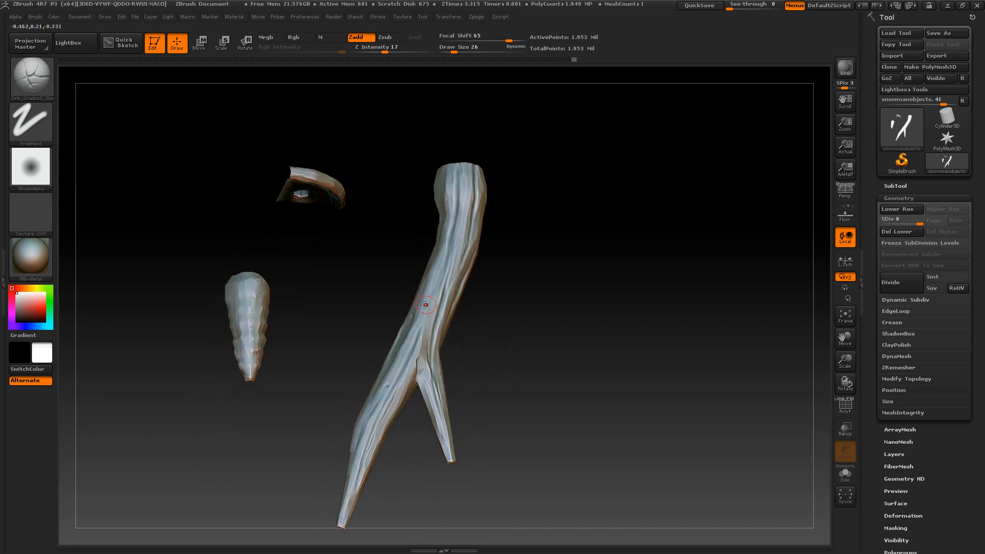
- Dot a small knot into the upper branch and carve fine cracks toward the tips of the side twig and long limb
left_click(460, 235)
left_click_drag(460, 389, 460, 351, "alt")
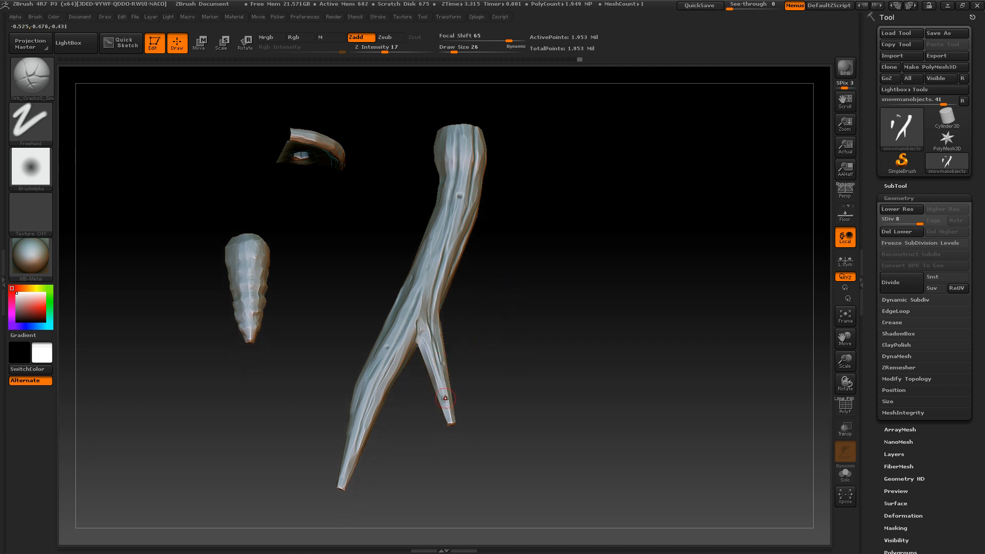
mouse_move(445, 399)
left_mouse_down()
mouse_move(451, 424)
mouse_move(470, 403)
mouse_move(477, 410)
mouse_move(512, 345)
mouse_move(518, 354)
mouse_move(453, 374)
left_mouse_up()
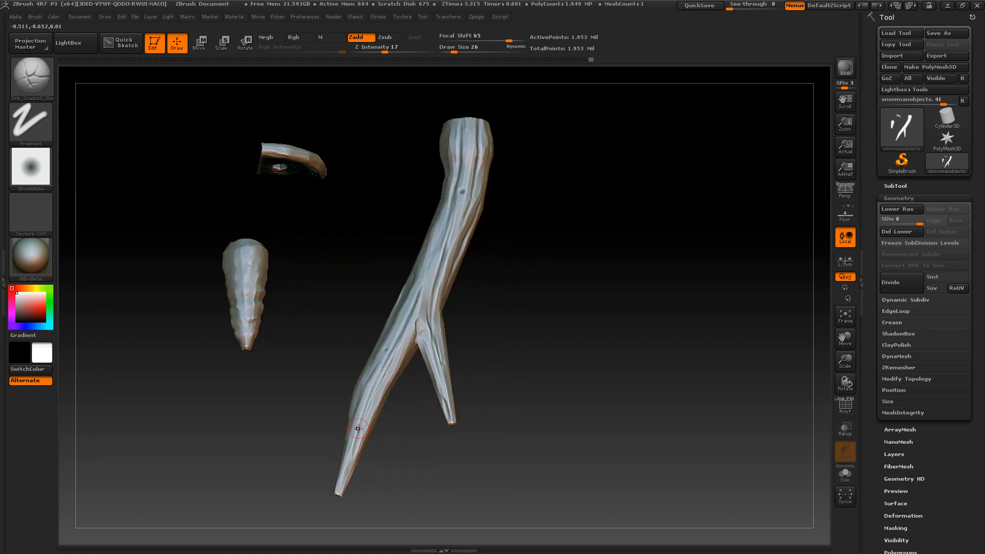
mouse_move(339, 505)
left_mouse_down()
mouse_move(388, 472)
mouse_move(345, 440)
left_mouse_up()
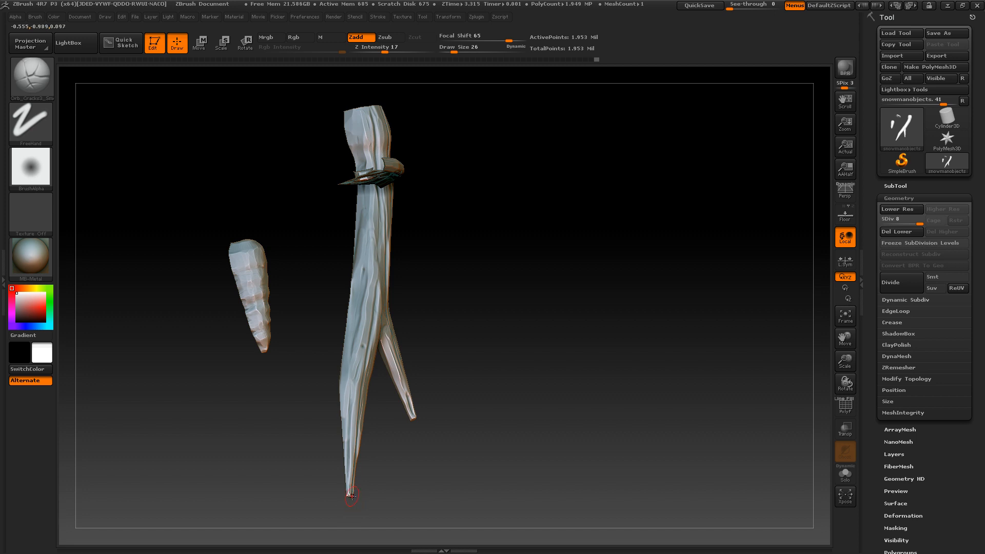
- Carve lengthwise crack lines around the carrot nose with the Orb Cracks brush
mouse_move(503, 361)
left_mouse_down()
mouse_move(523, 393)
mouse_move(308, 316)
mouse_move(278, 323)
mouse_move(264, 305)
left_mouse_up()
left_click_drag(251, 370, 246, 289)
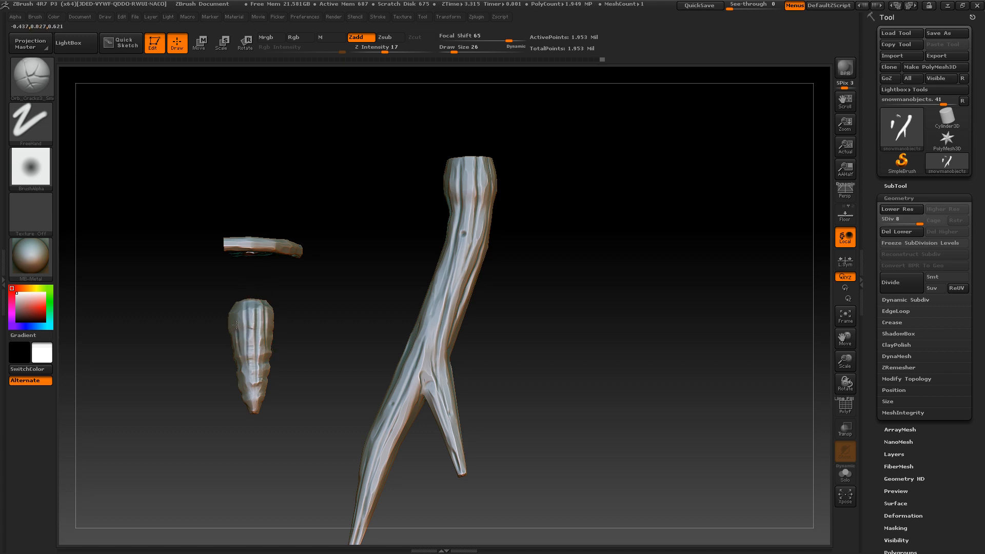
left_click_drag(292, 356, 275, 352)
left_click_drag(272, 313, 395, 336)
left_click_drag(264, 379, 251, 303)
- Export the sculpted mesh to the xmas folder as an OBJ file named snowmanobjectsHP
mouse_move(487, 374)
left_mouse_down("alt")
mouse_move(461, 341)
mouse_move(451, 246)
mouse_move(359, 229)
mouse_move(343, 321)
mouse_move(400, 275)
mouse_move(451, 337)
mouse_move(435, 370)
left_mouse_up("alt")
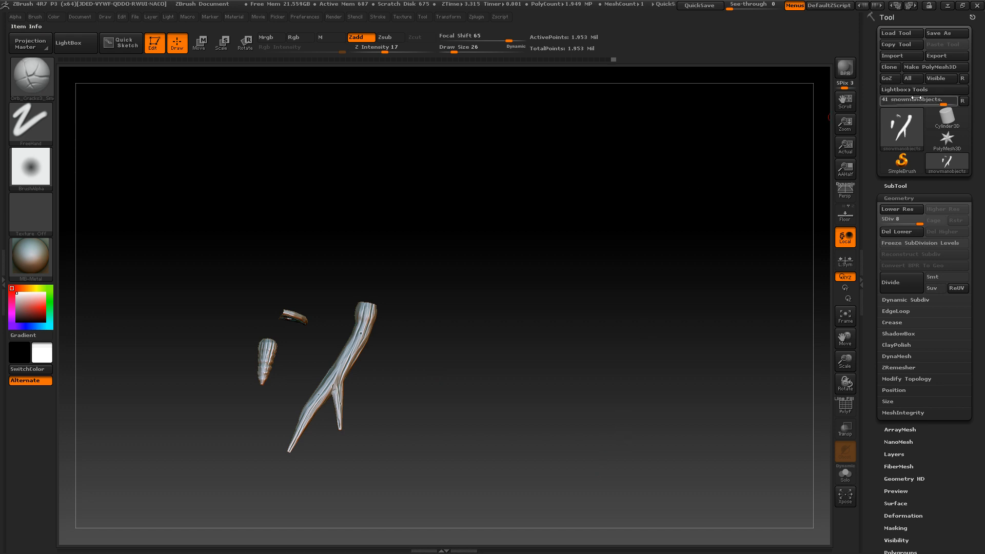
left_click(929, 56)
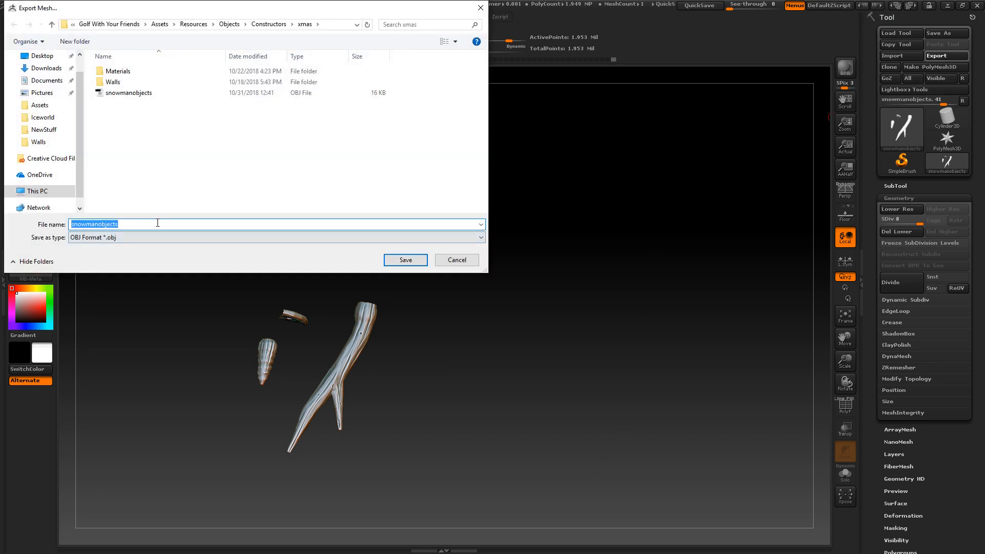
left_click(158, 223)
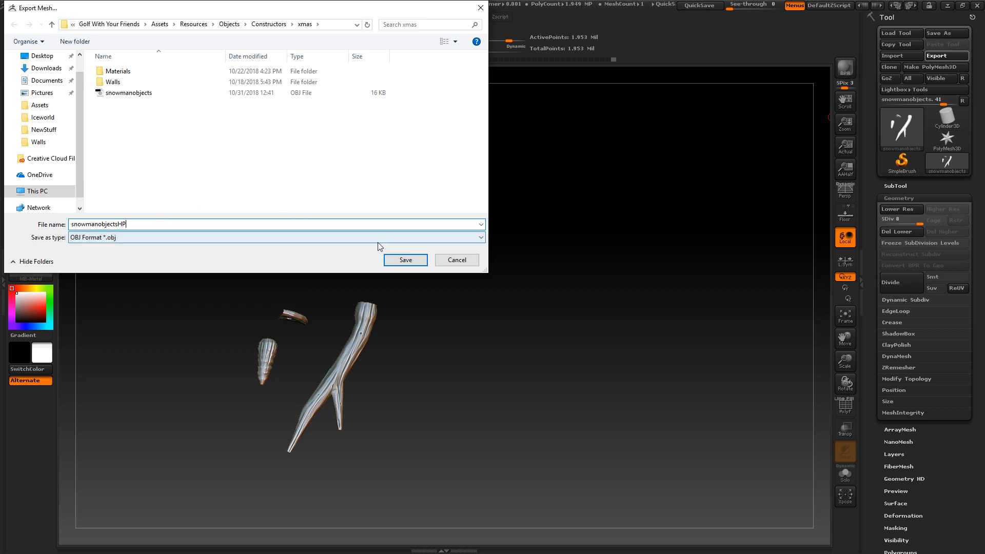
left_click(405, 261)
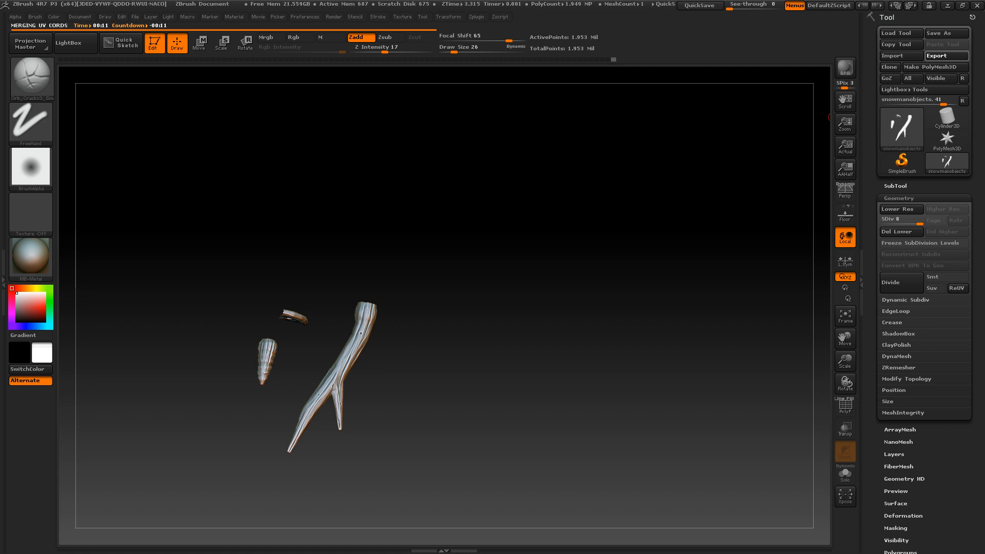
- Switch to Unity and cancel the failed file-opening dialog
key("alt+Tab")
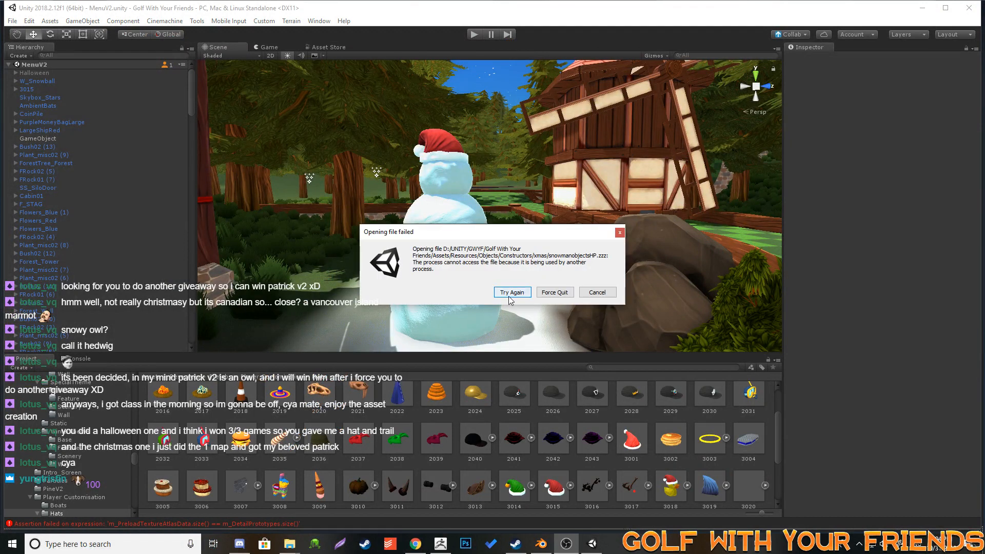
left_click(595, 291)
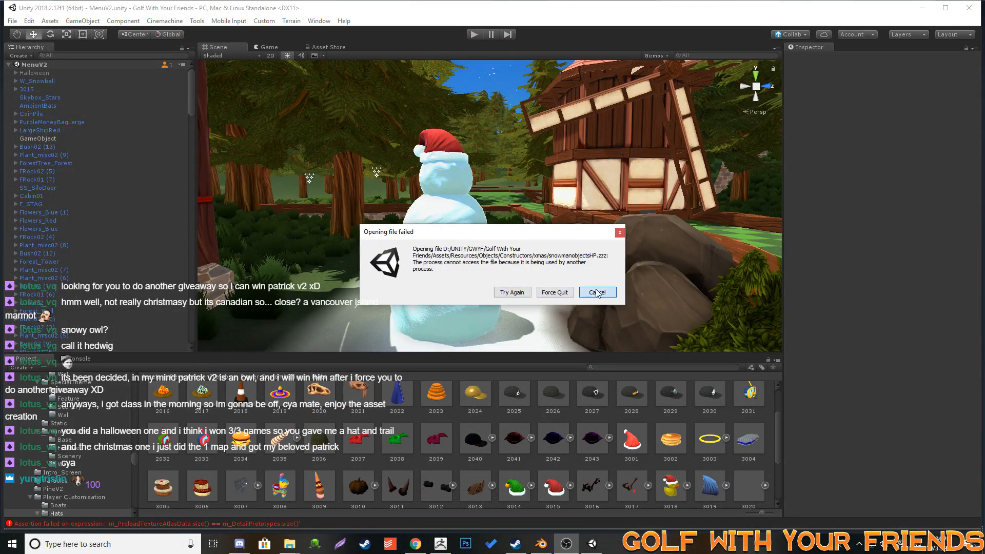
- Fly the scene camera to the green checkered golf course and open the Prefabs folder in the project assets
right_click_drag(417, 191, 691, 216)
key("s")
key("w")
key("w")
key("w")
key("w")
key("w")
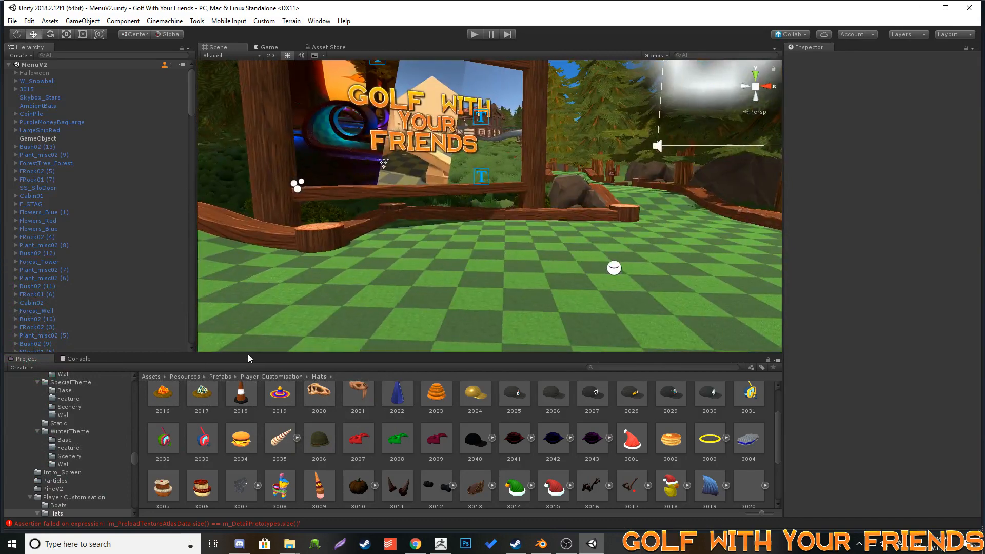
left_click(212, 377)
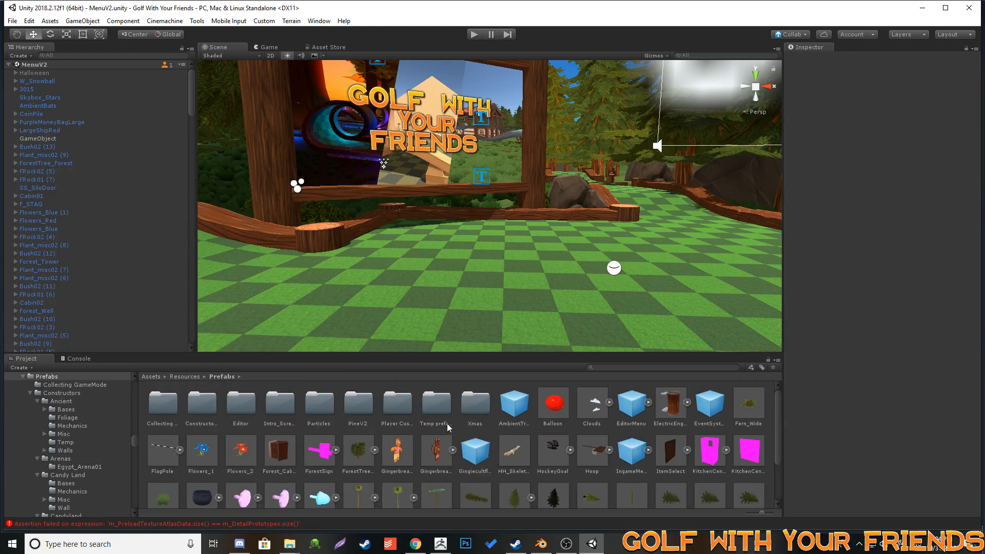
- Examine the WinterTheme wall and base prefabs under Prefabs/Editor in the project assets
double_click(240, 403)
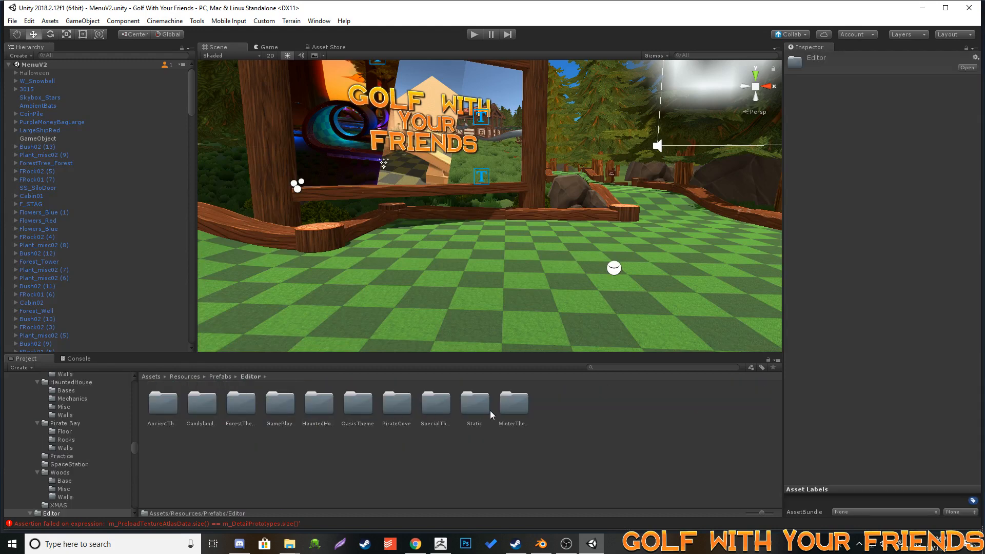
double_click(519, 411)
double_click(279, 405)
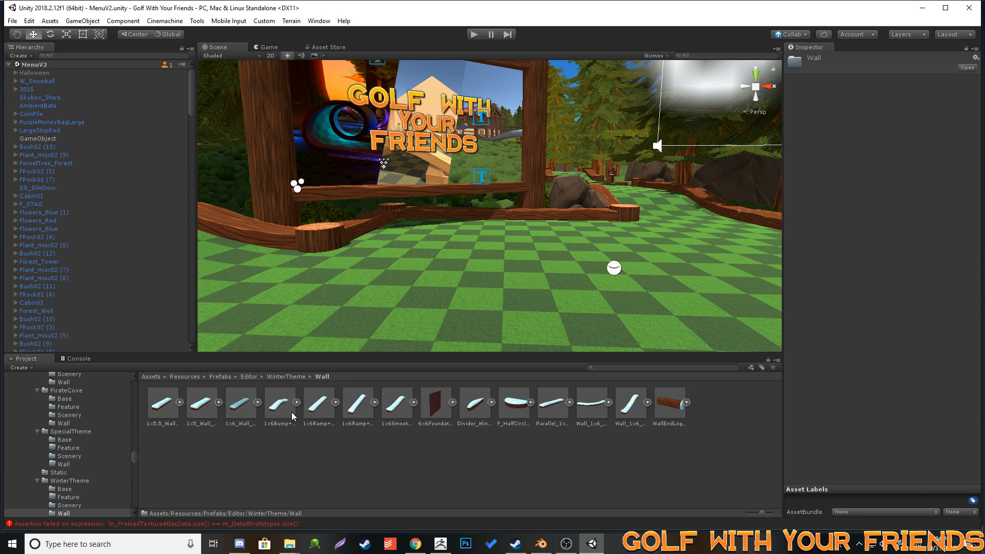
left_click(285, 376)
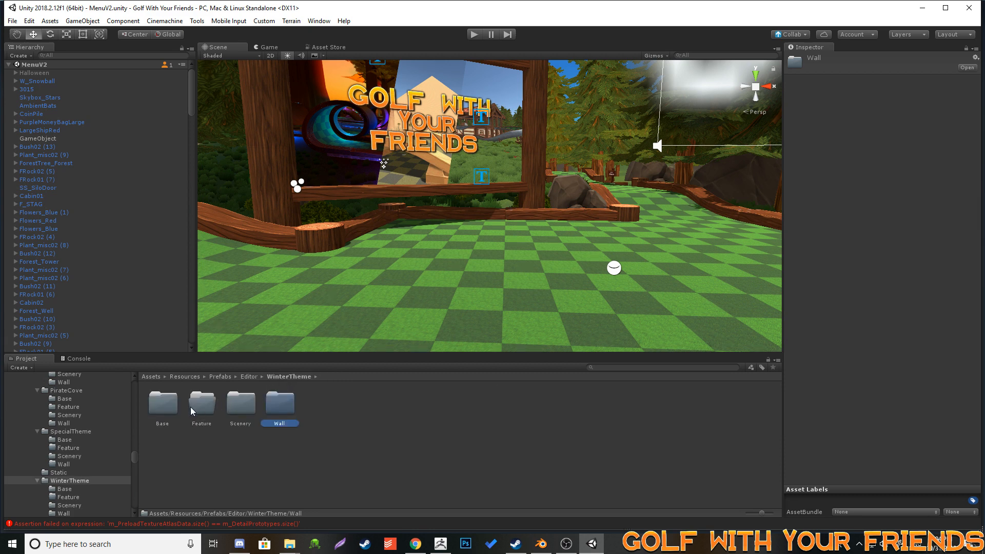
double_click(176, 410)
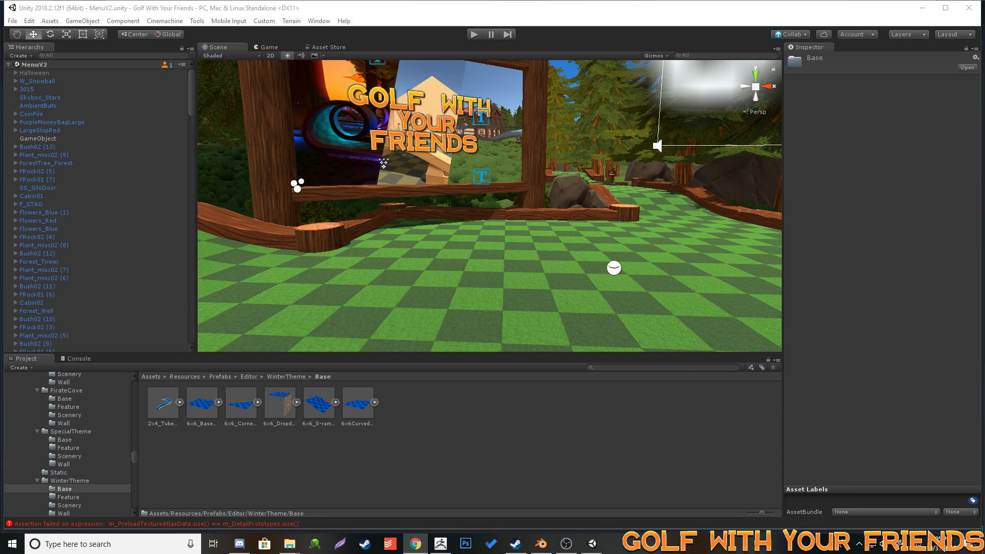
left_click(386, 253)
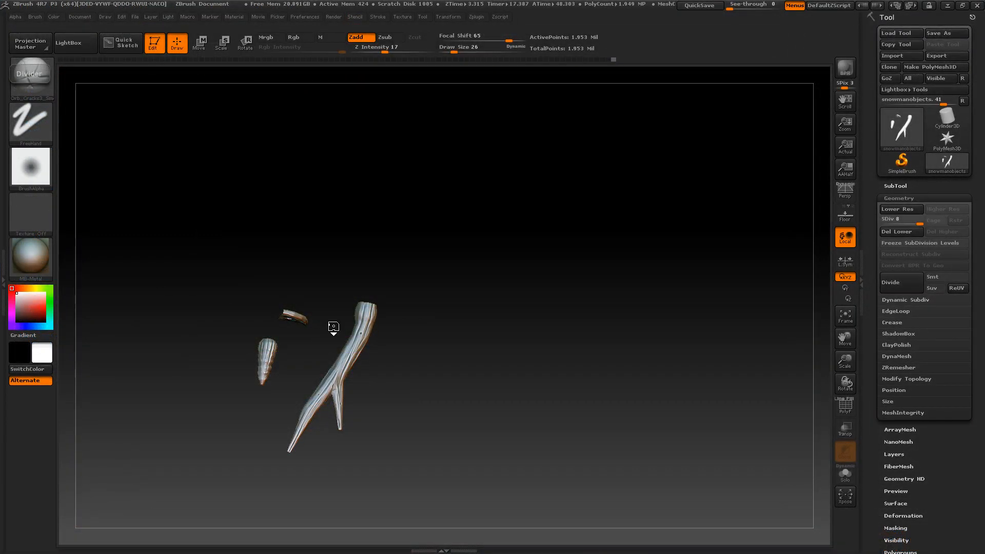
left_click_drag(284, 249, 353, 215, "alt")
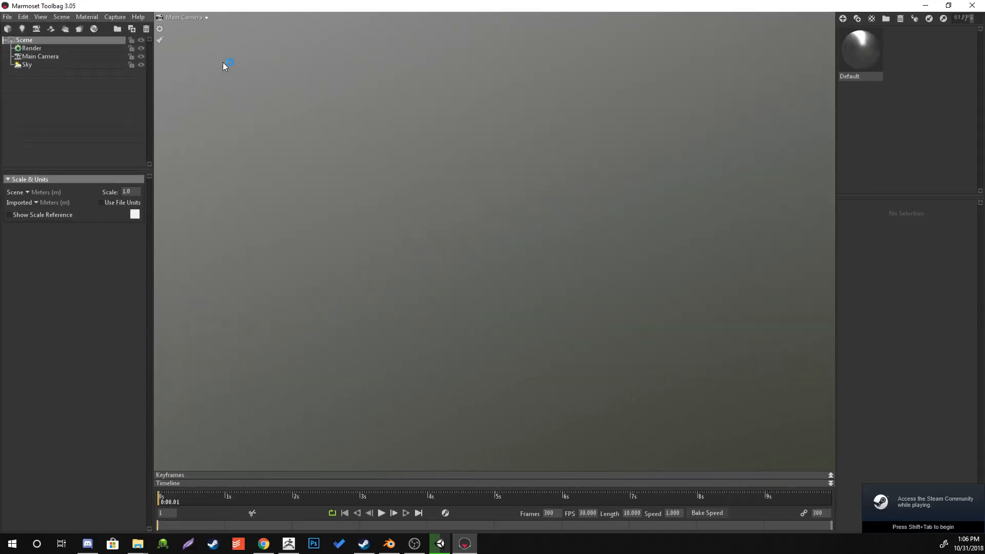
- Switch to Marmoset Toolbag and start importing a model into the empty scene
left_click(7, 16)
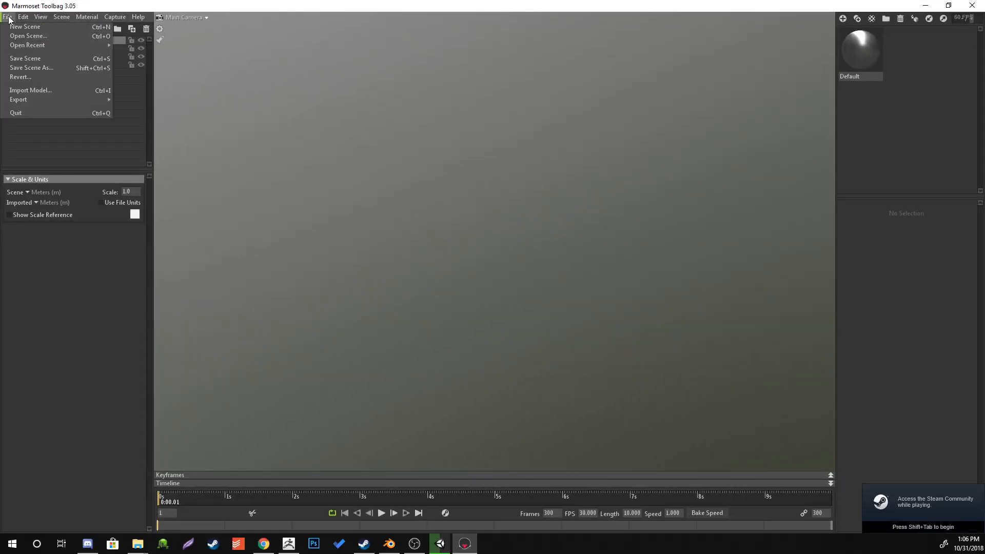
left_click(19, 91)
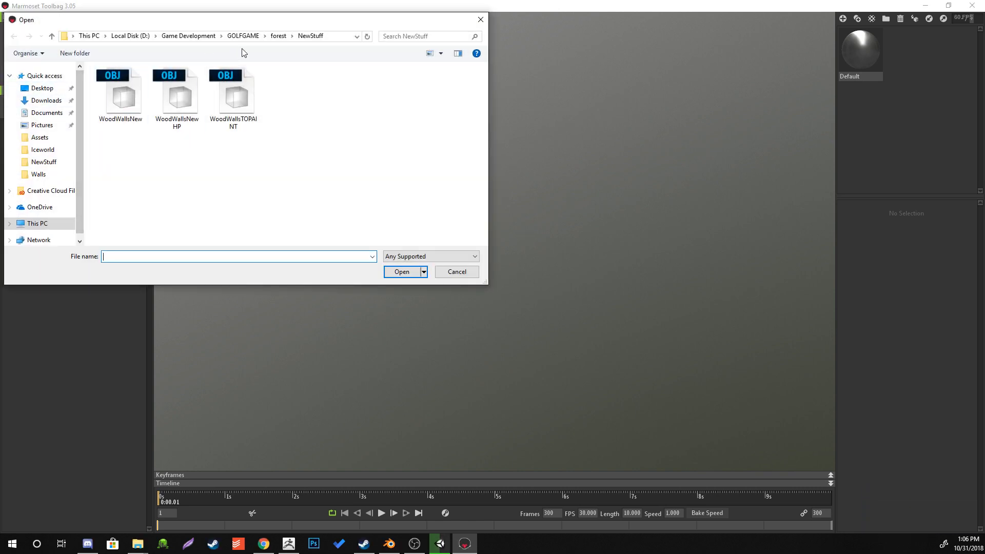
left_click(245, 37)
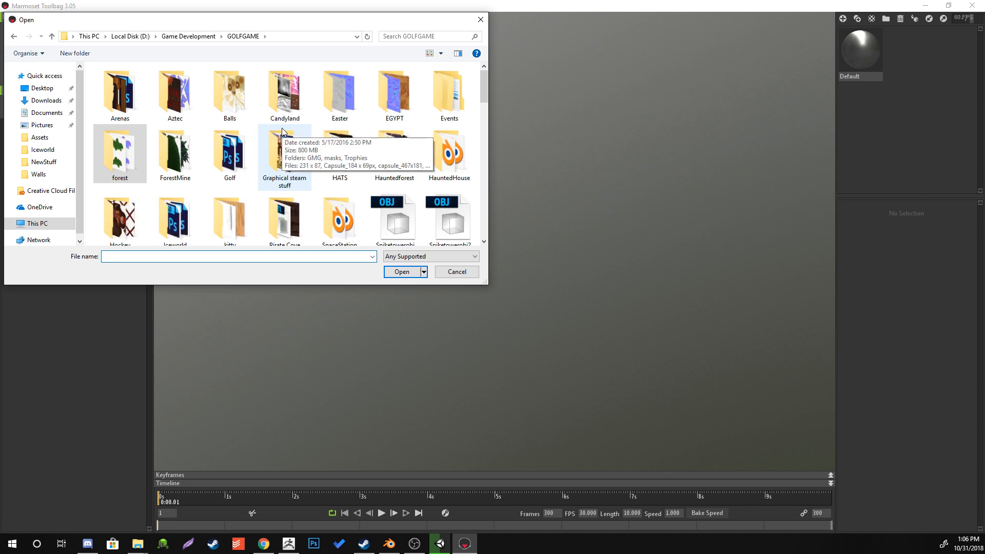
scroll(242, 162, "down", 1)
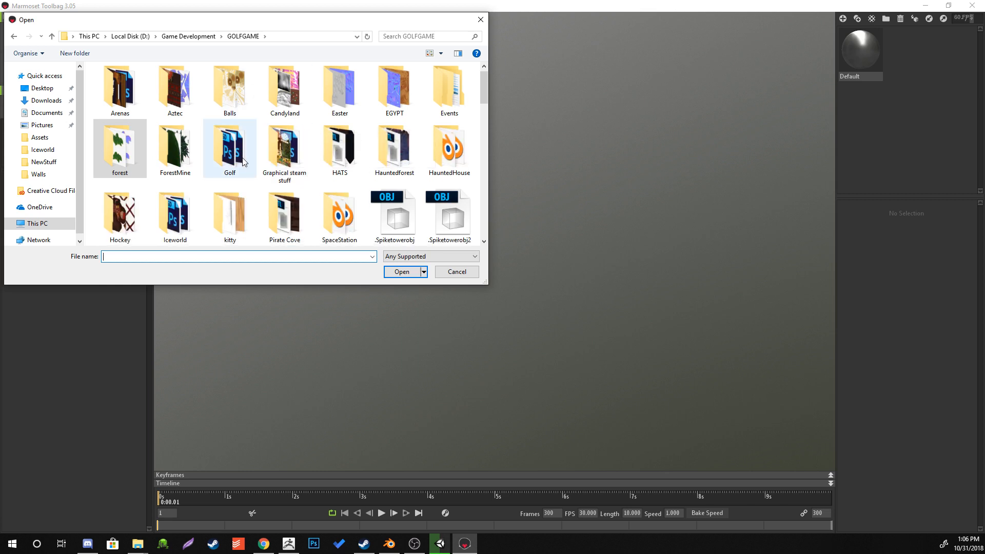
scroll(243, 158, "down", 1)
scroll(242, 157, "up", 2)
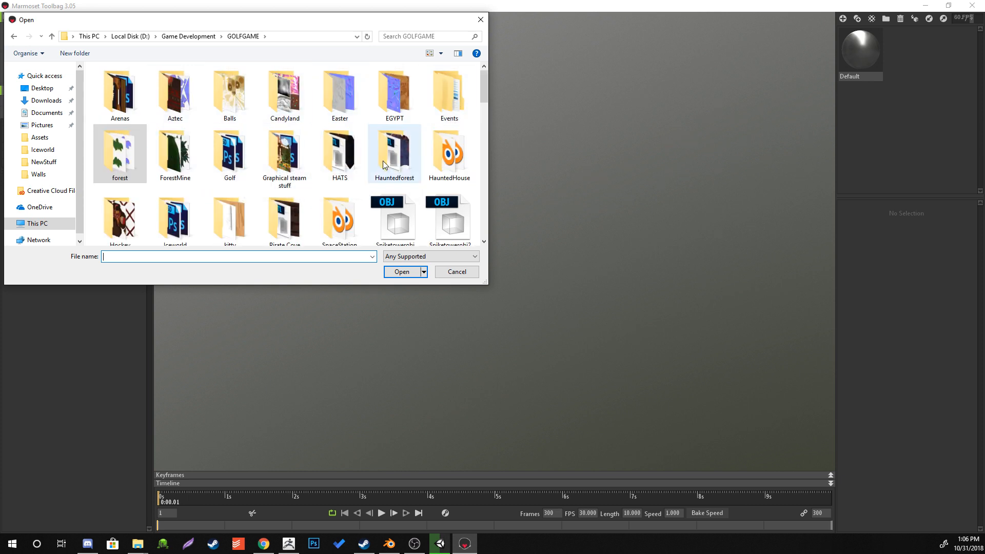
scroll(246, 181, "down", 1)
double_click(182, 213)
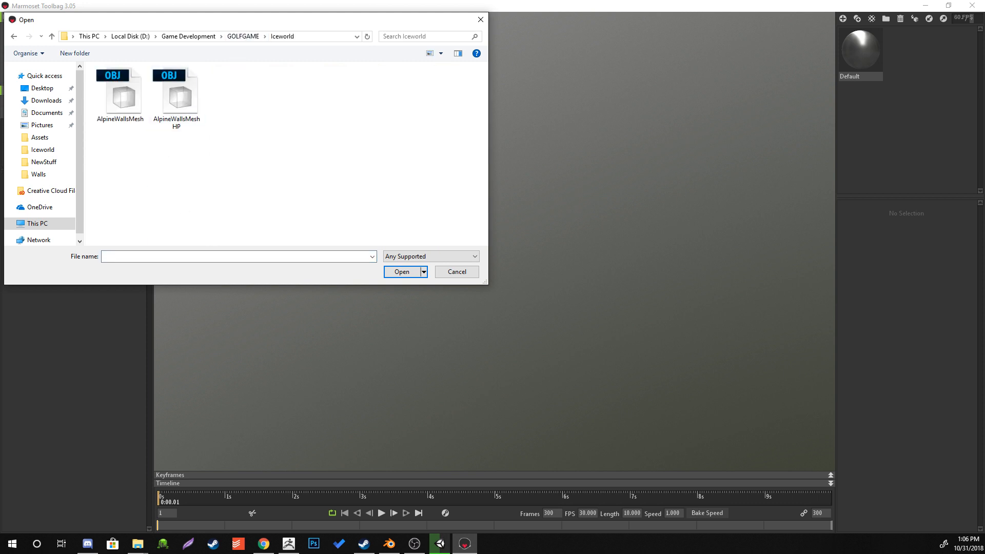
left_click(389, 543)
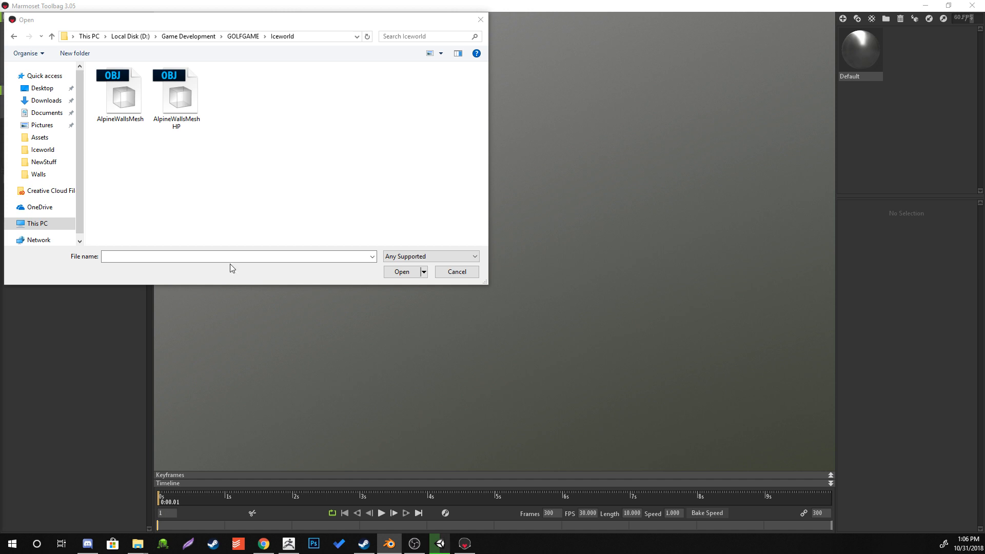
- Browse the import dialog to the Assets folder of the Golf With Your Friends project, in UNITY/GWYF on the D: drive
left_click(47, 228)
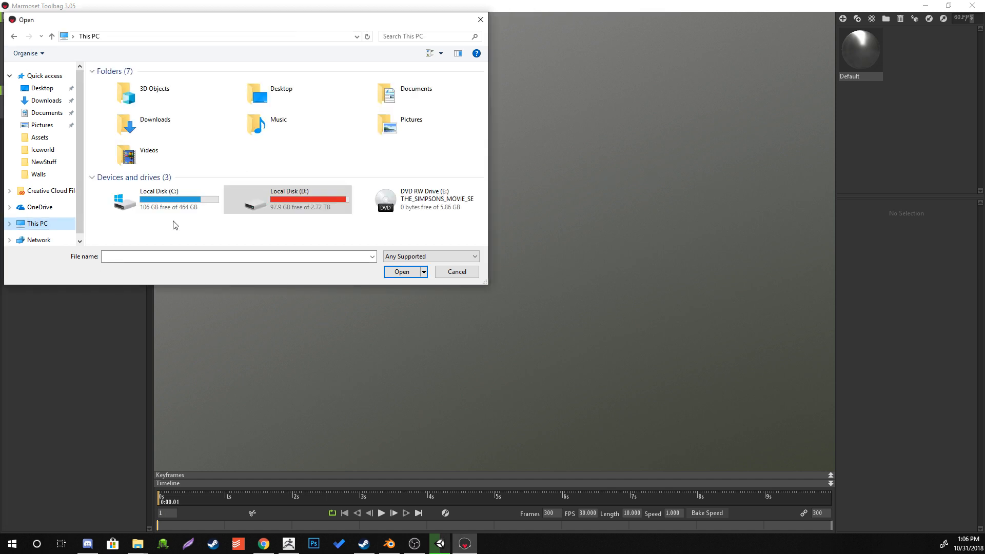
double_click(236, 193)
scroll(191, 194, "down", 5)
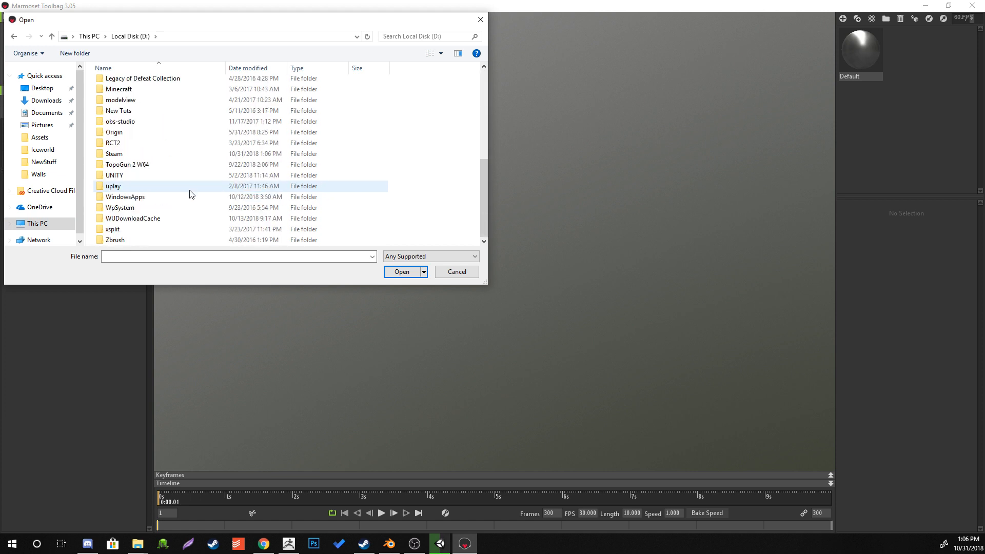
double_click(147, 175)
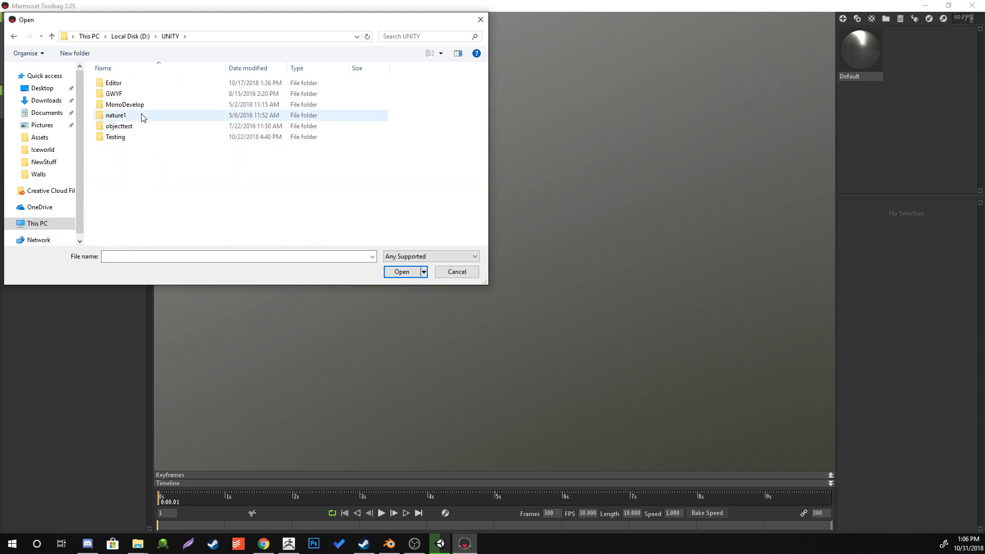
double_click(115, 94)
double_click(127, 85)
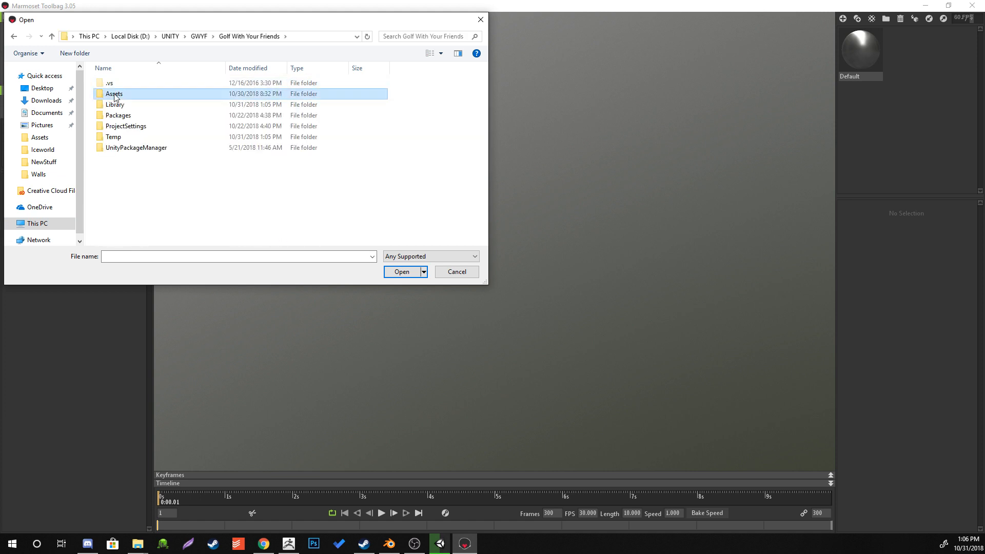
double_click(114, 93)
- Import snowmanobjects and snowmanobjectsHP together from the Resources/Objects/Constructors/xmas folder
scroll(152, 149, "down", 4)
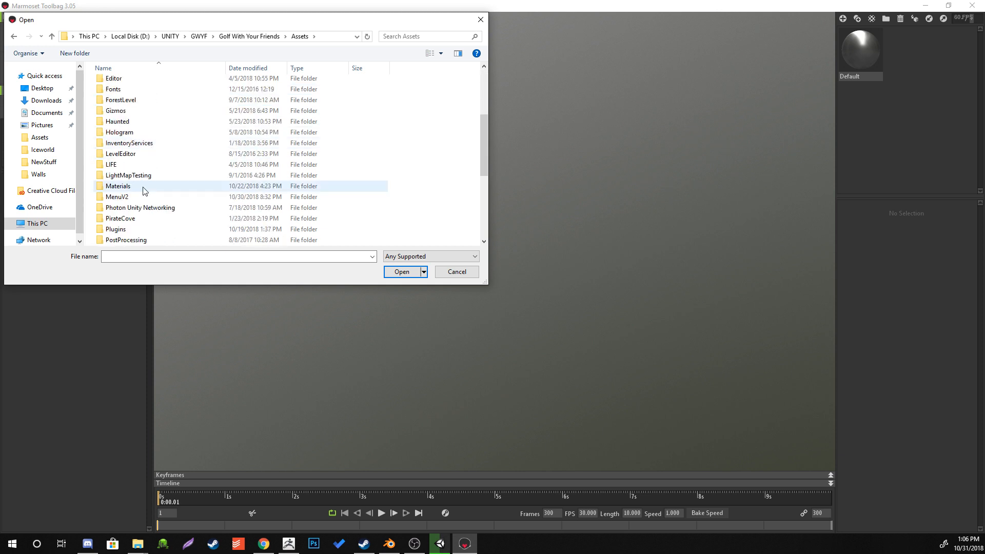
scroll(139, 179, "down", 3)
double_click(130, 154)
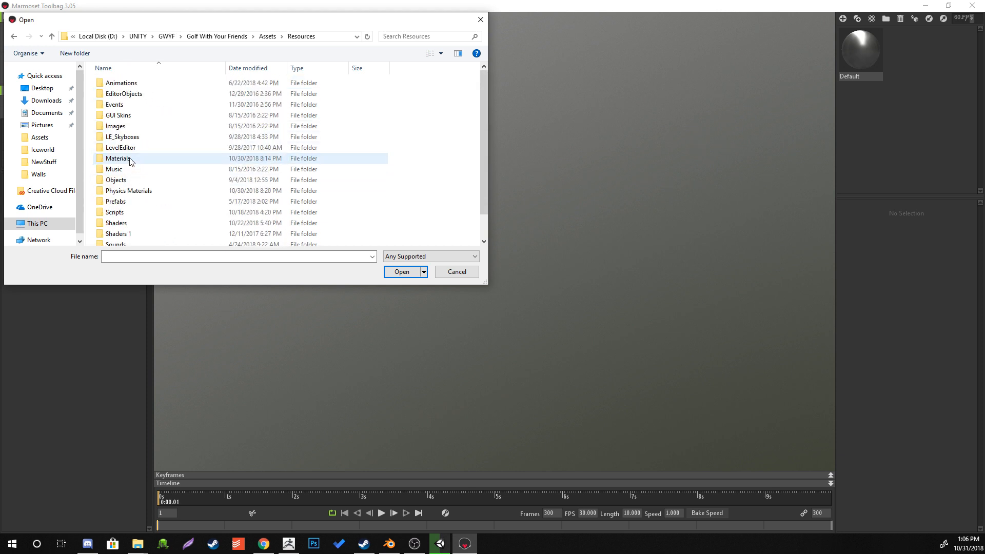
double_click(129, 181)
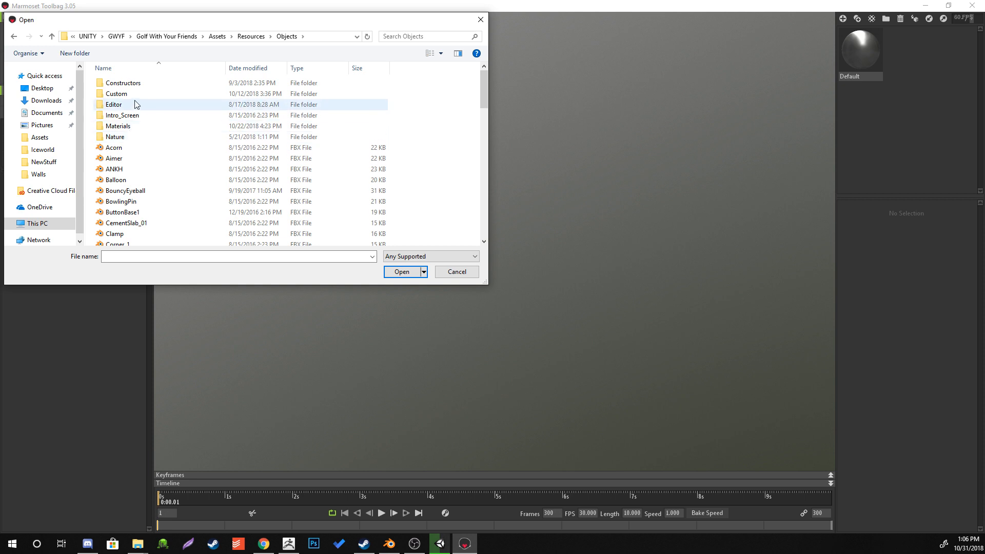
double_click(139, 85)
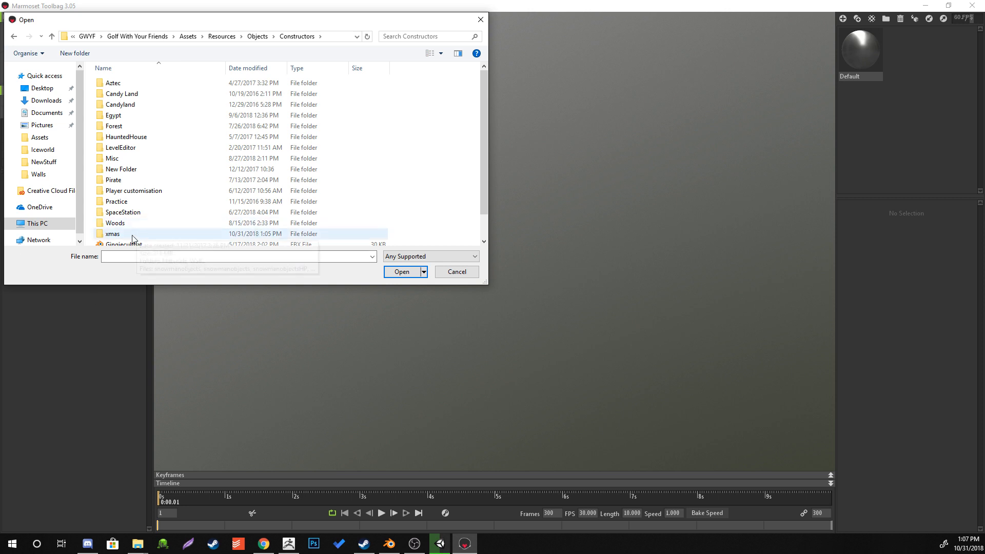
double_click(113, 234)
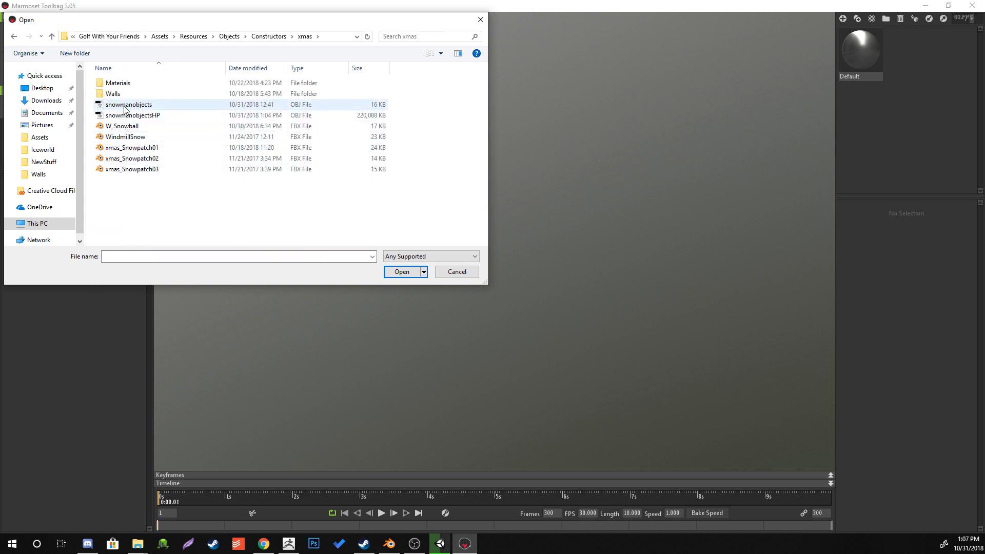
left_click(125, 109)
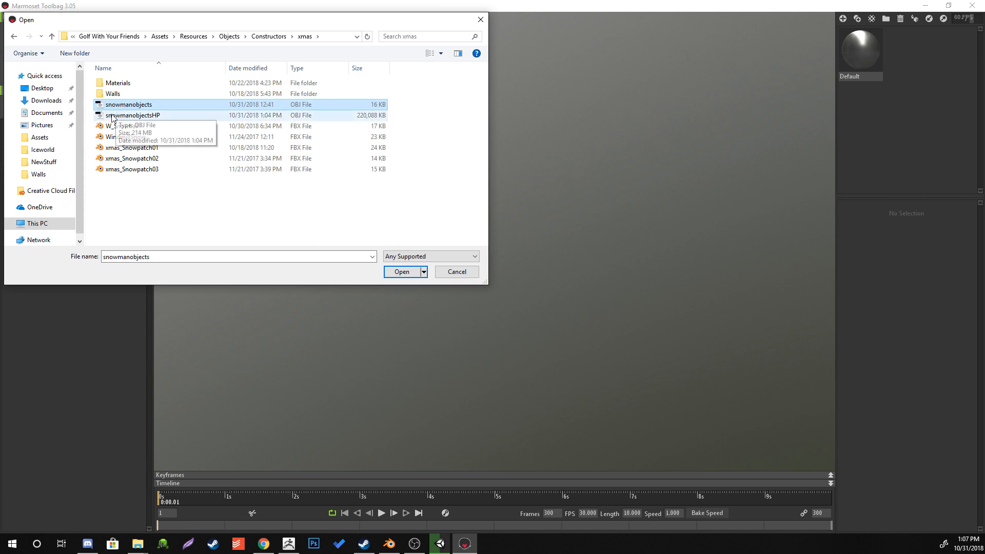
left_click(127, 115, "ctrl")
left_click(397, 272)
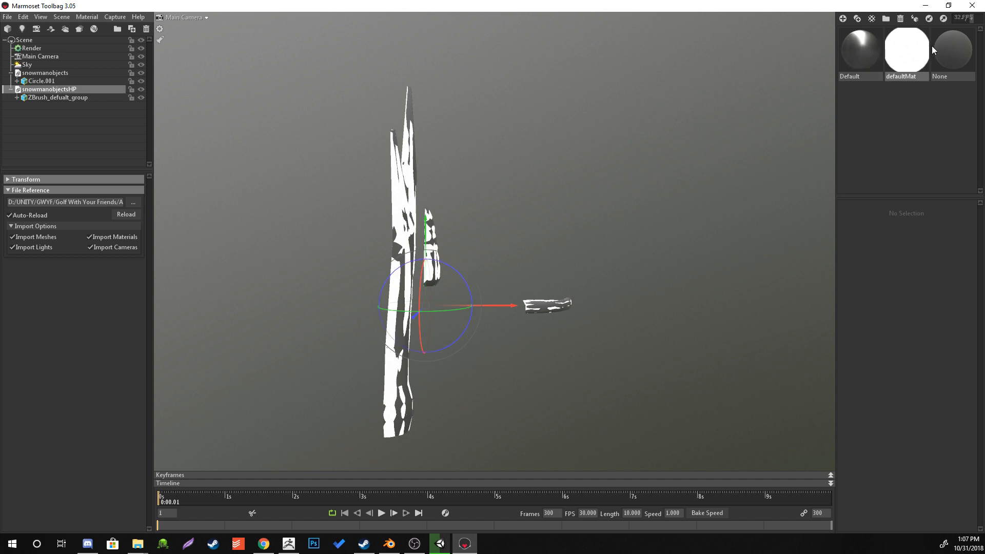
- Apply the None material to the imported snowman mesh that shows white patches
left_click_drag(938, 48, 531, 304)
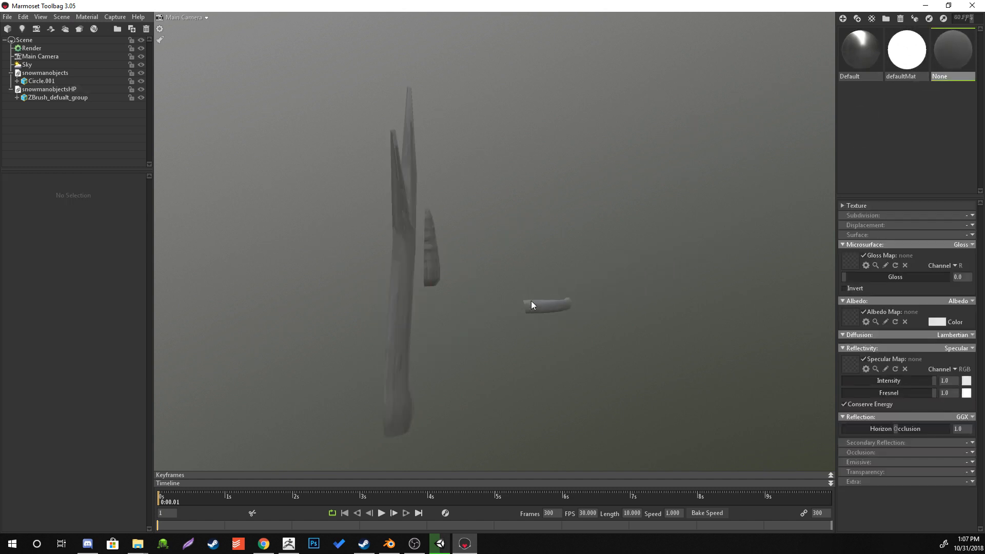
left_click_drag(596, 252, 477, 279)
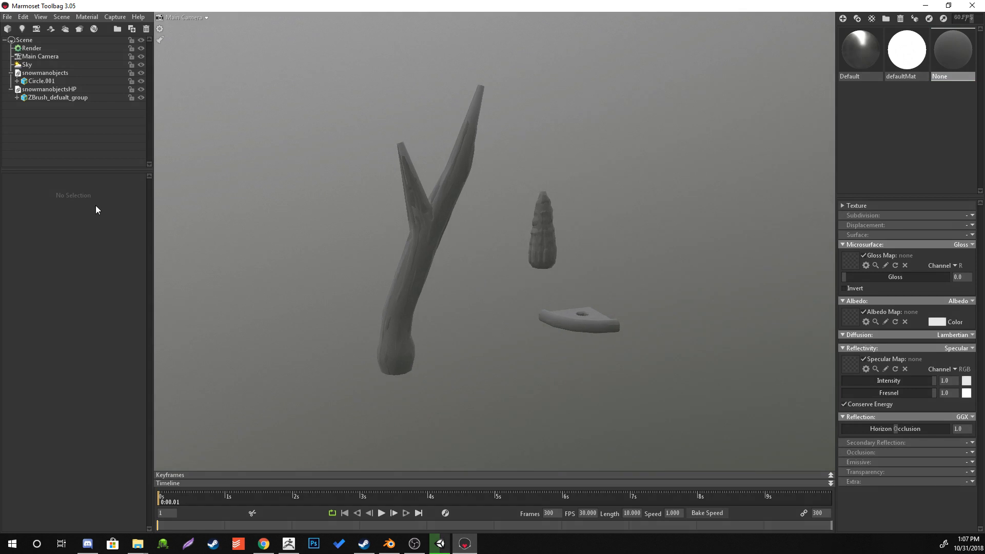
- Create a baker with snowmanobjectsHP as High and snowmanobjects as Low, and enable its Normals (Object) and Ambient Occlusion maps
left_click(80, 29)
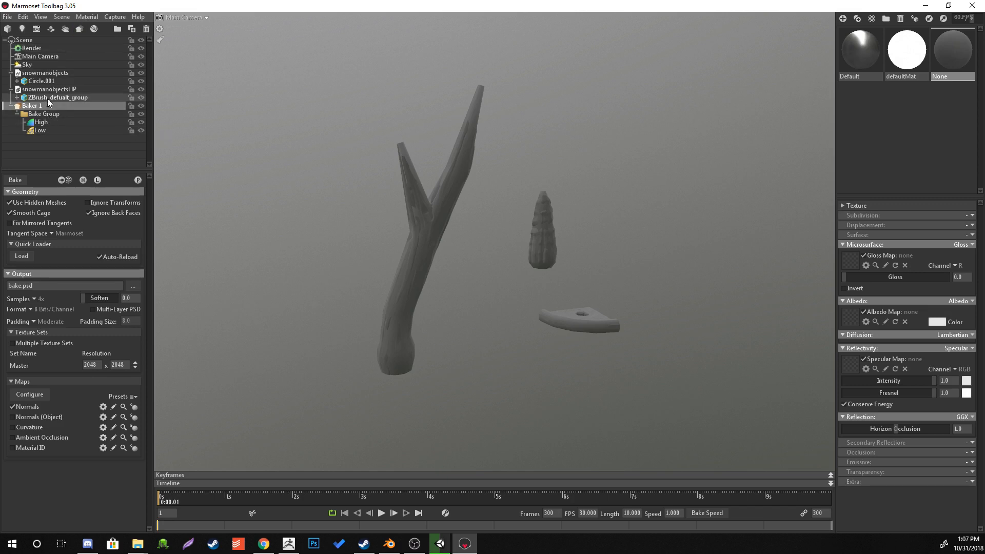
left_click_drag(62, 90, 51, 130)
left_click(62, 117)
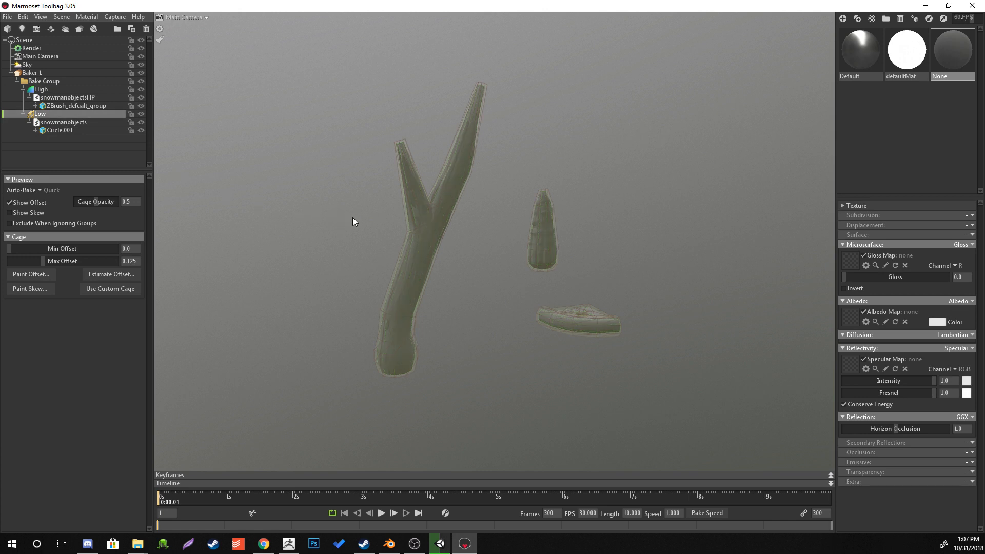
left_click_drag(372, 225, 347, 228)
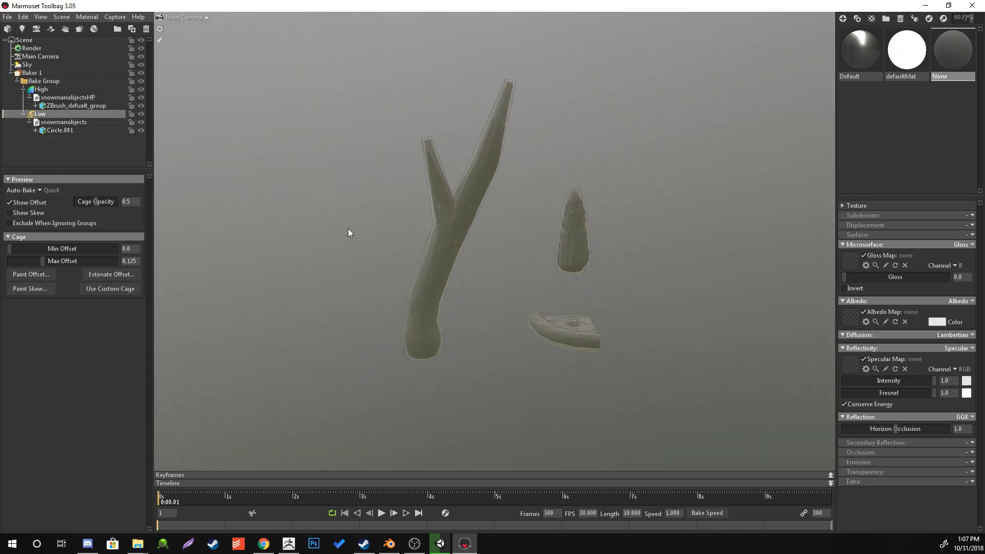
left_click(42, 74)
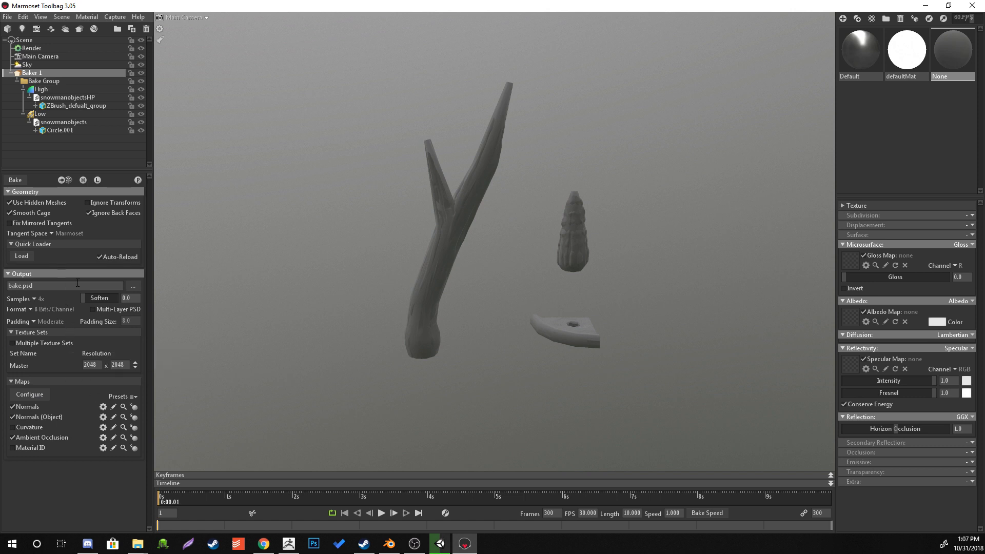
- Browse the baker's output dialog to the Game Development/GOLFGAME/Iceworld folder on the D: drive
left_click(130, 286)
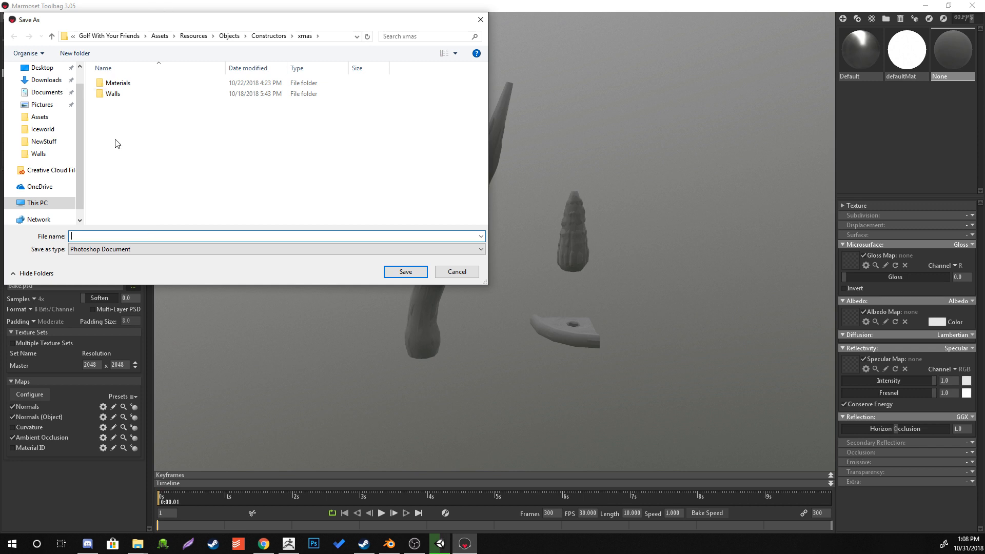
left_click(113, 36)
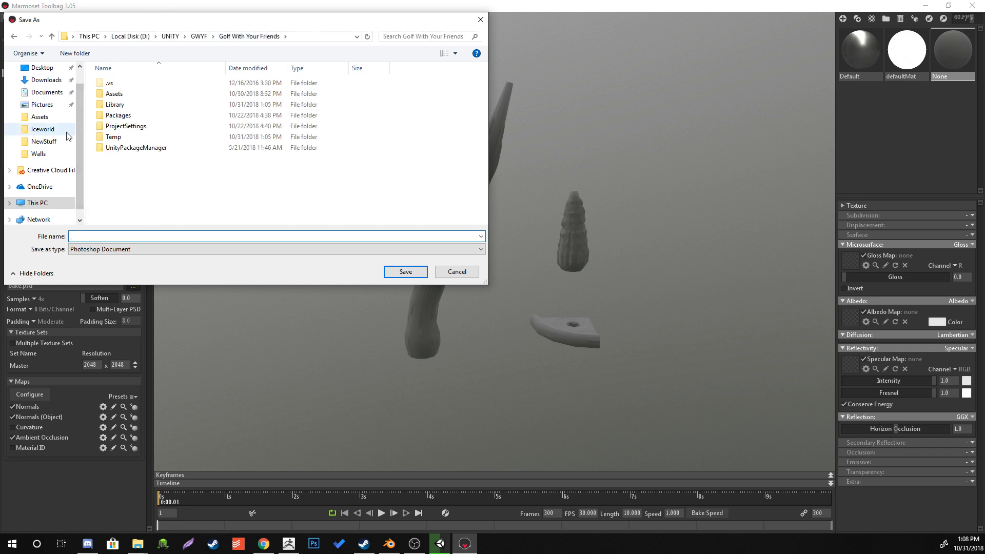
left_click(125, 38)
scroll(149, 100, "down", 1)
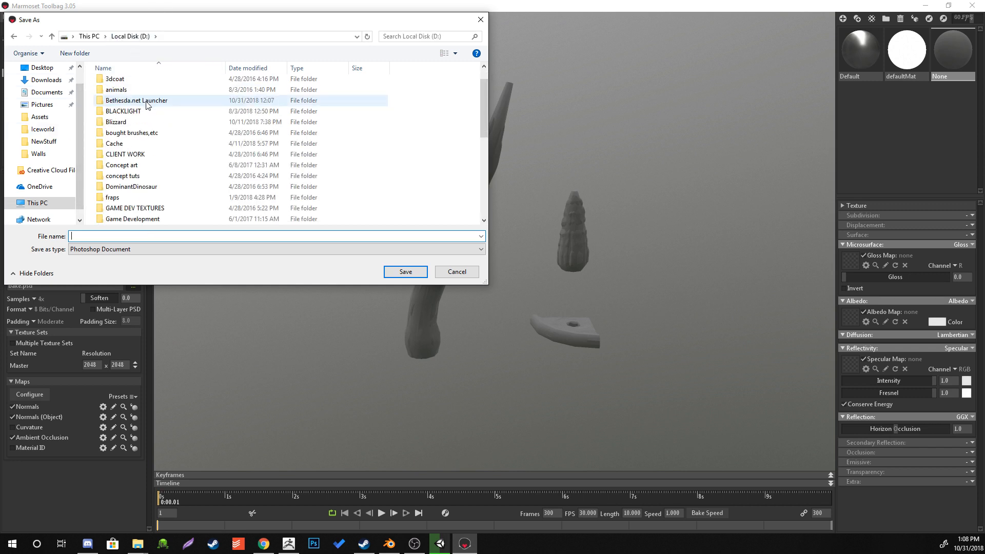
double_click(162, 218)
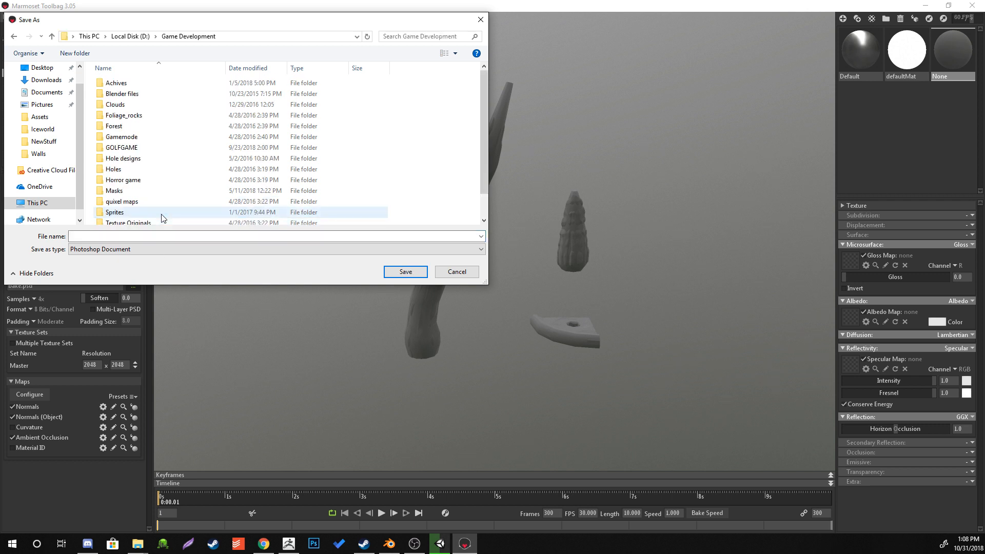
double_click(175, 155)
scroll(174, 154, "down", 2)
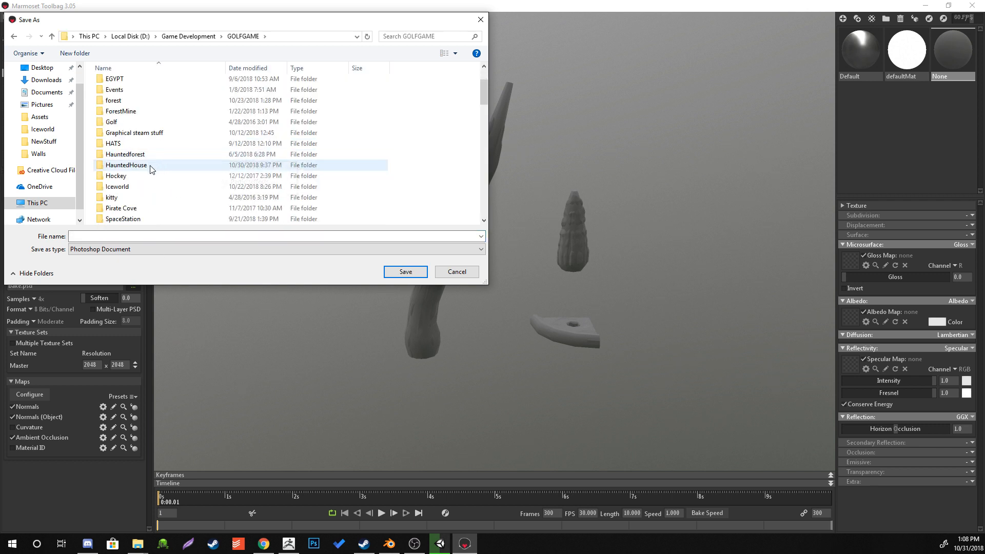
left_click(134, 187)
double_click(135, 186)
- Name the bake output Snowman_Pieces as a Photoshop document and run the bake
left_click(124, 237)
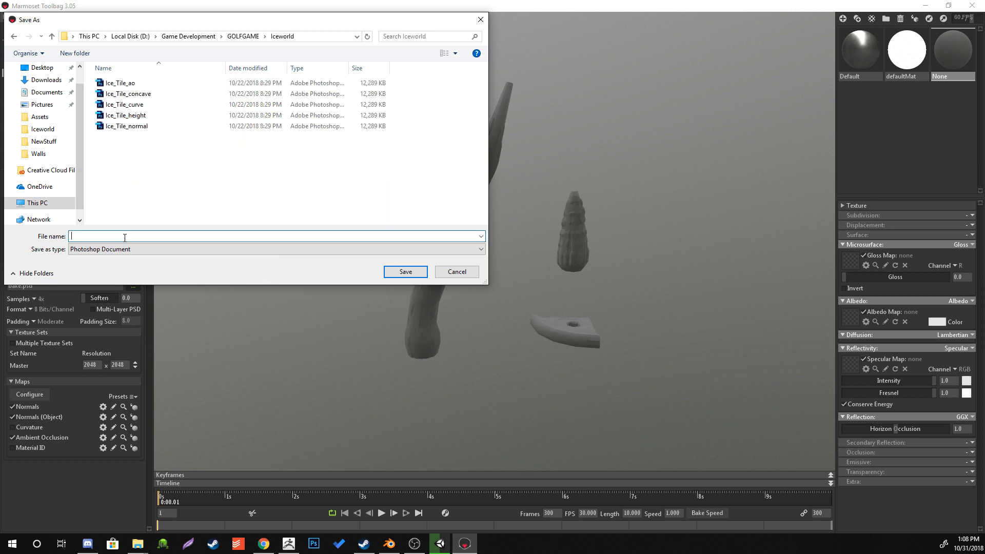
type("Snowman_Pieces")
left_click(403, 274)
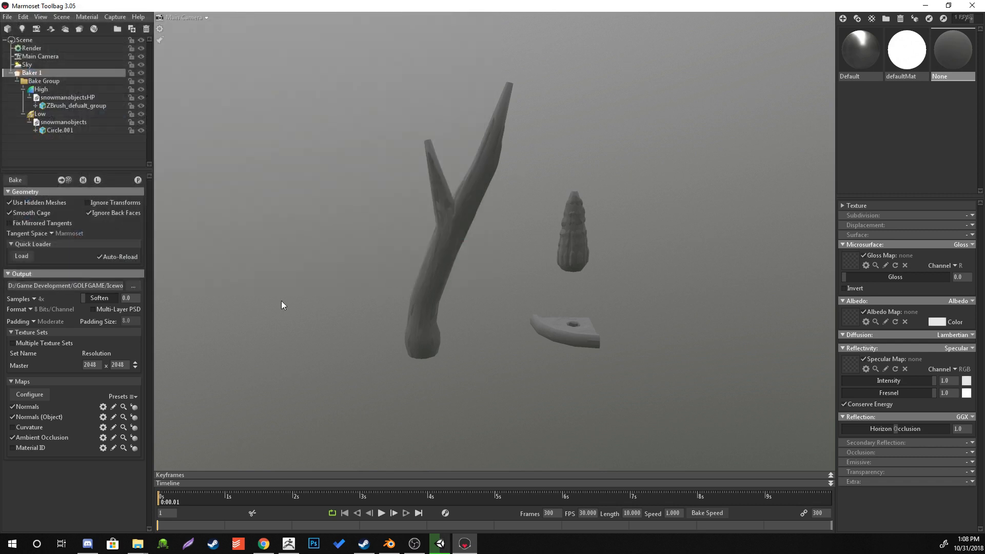
left_click(11, 180)
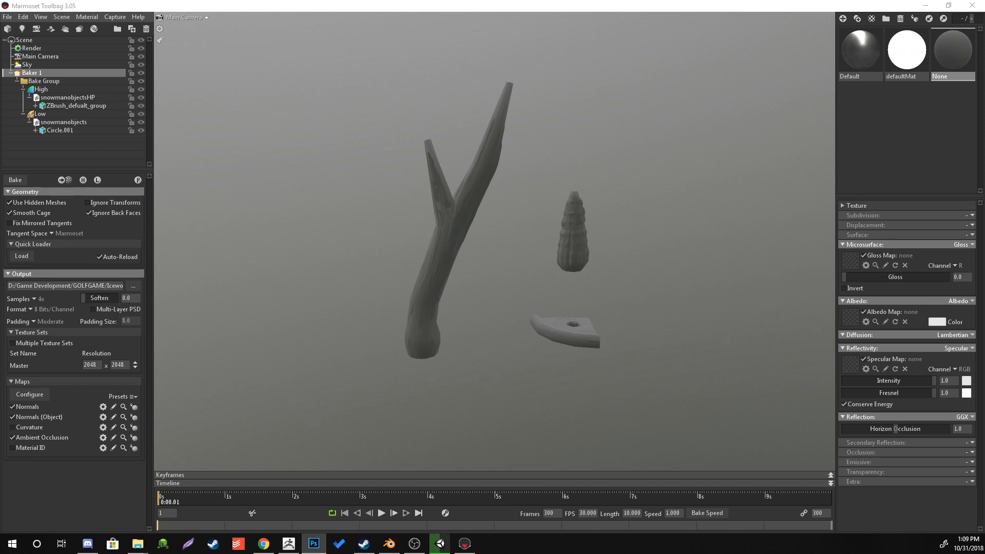
- Switch to Photoshop and browse its open dialog to the Game Development folder on the D: drive
left_click_drag(0, 169, 248, 1)
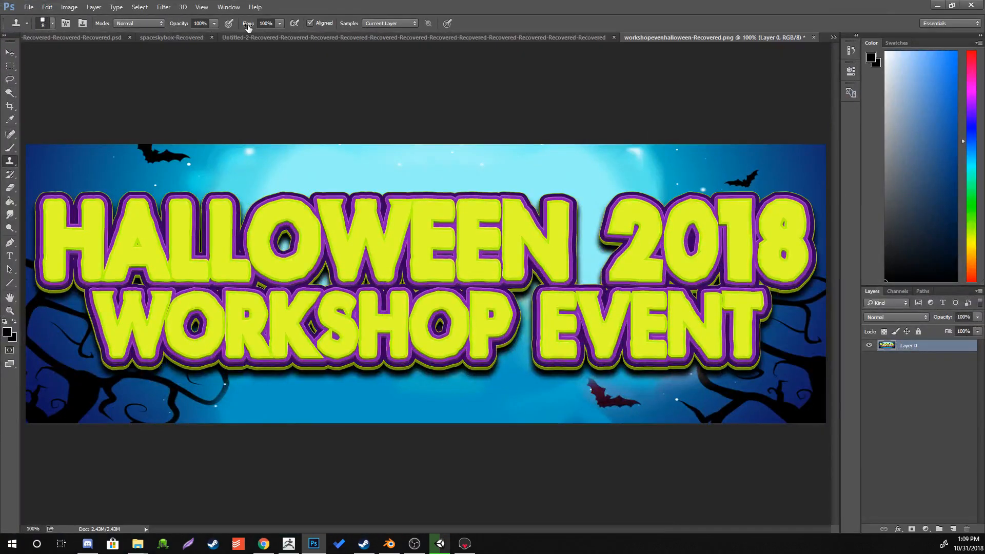
left_click(32, 9)
left_click(41, 30)
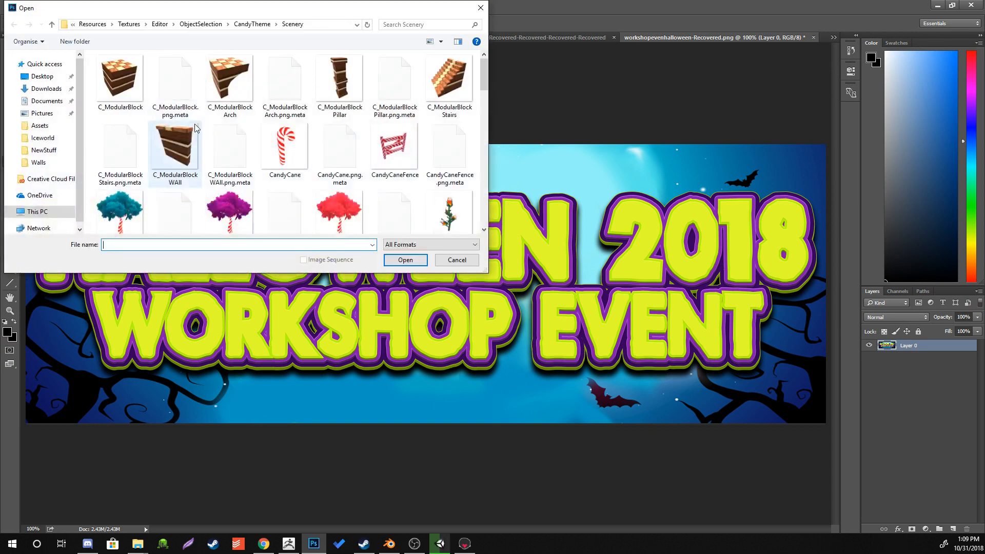
scroll(195, 123, "down", 3)
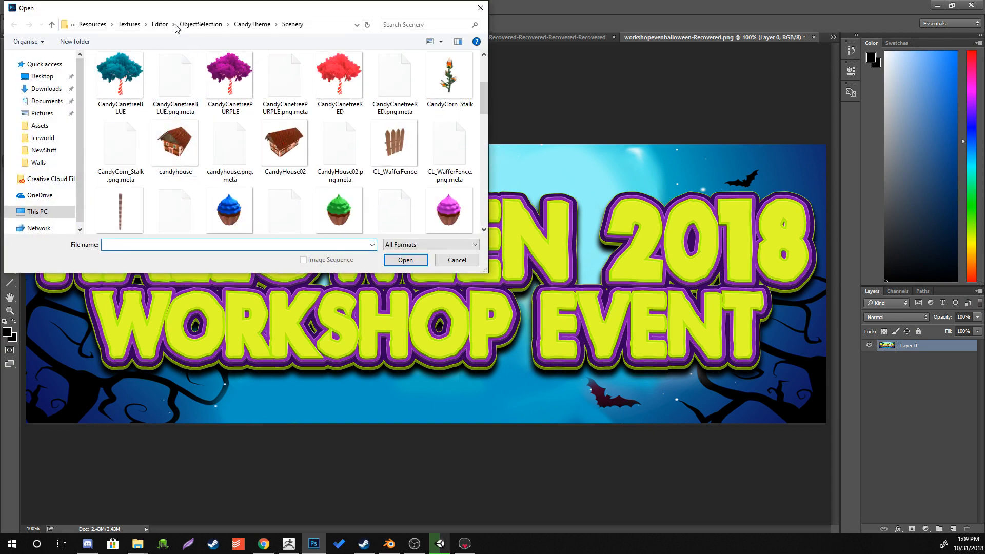
left_click(95, 25)
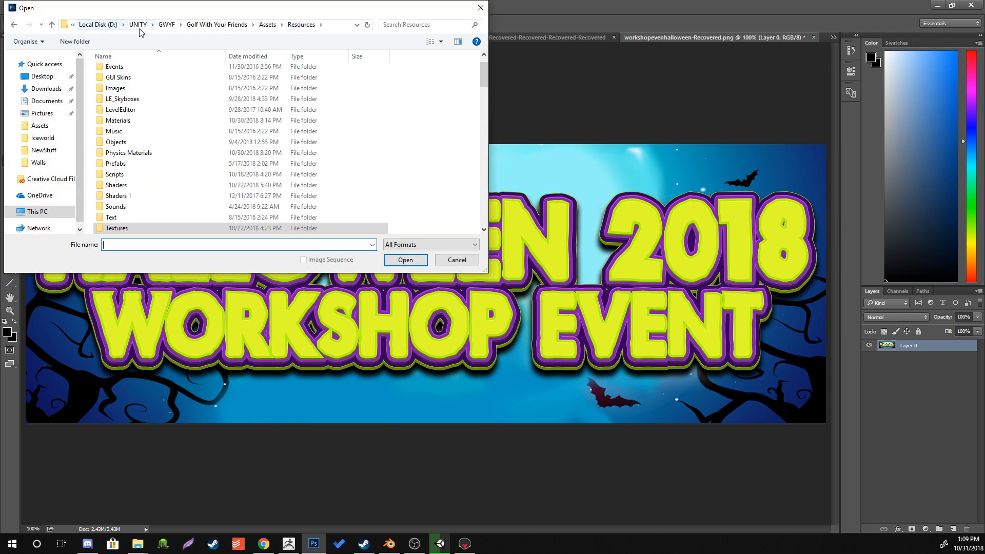
left_click(98, 24)
left_click(154, 98)
double_click(154, 98)
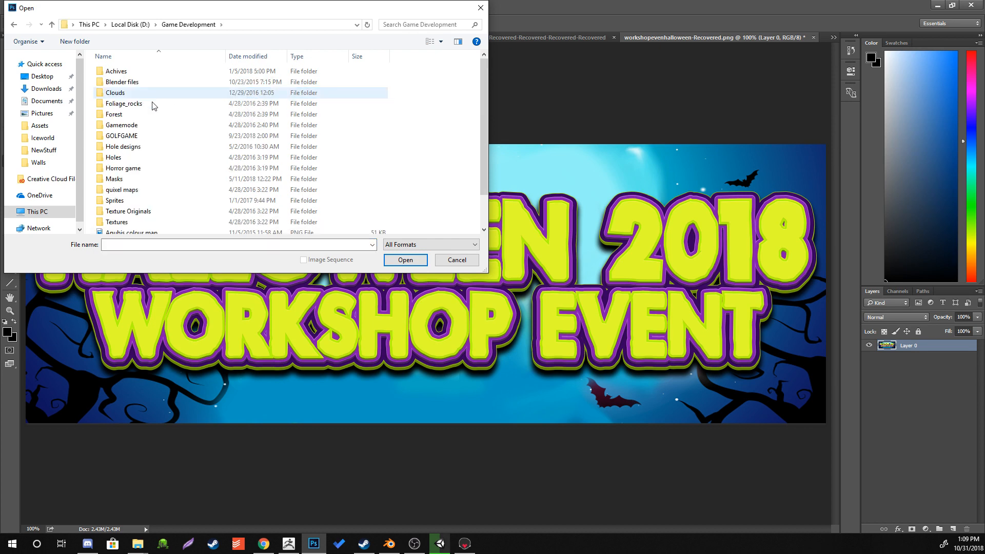
- Open the baked Snowman_Pieces_normal map from the GOLFGAME/Iceworld folder
double_click(152, 128)
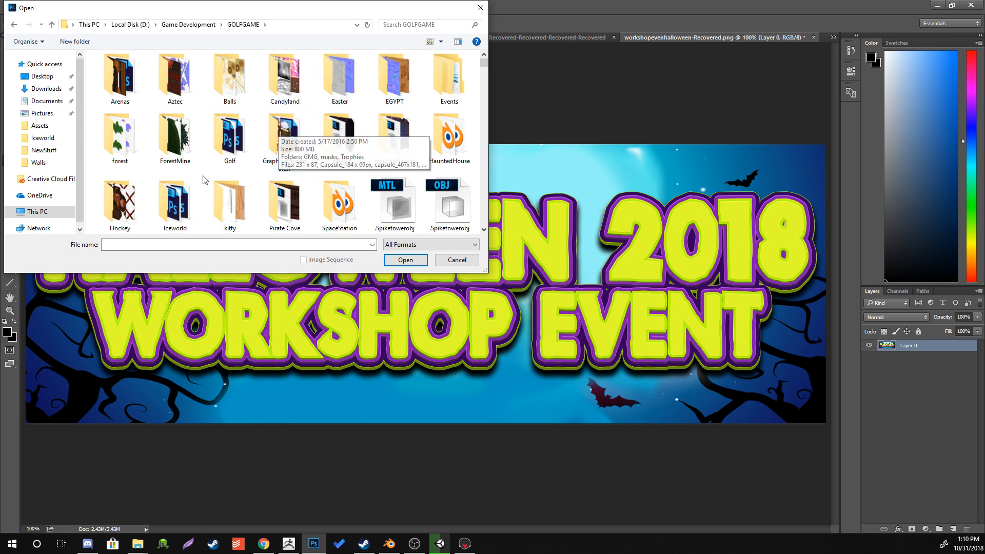
double_click(190, 190)
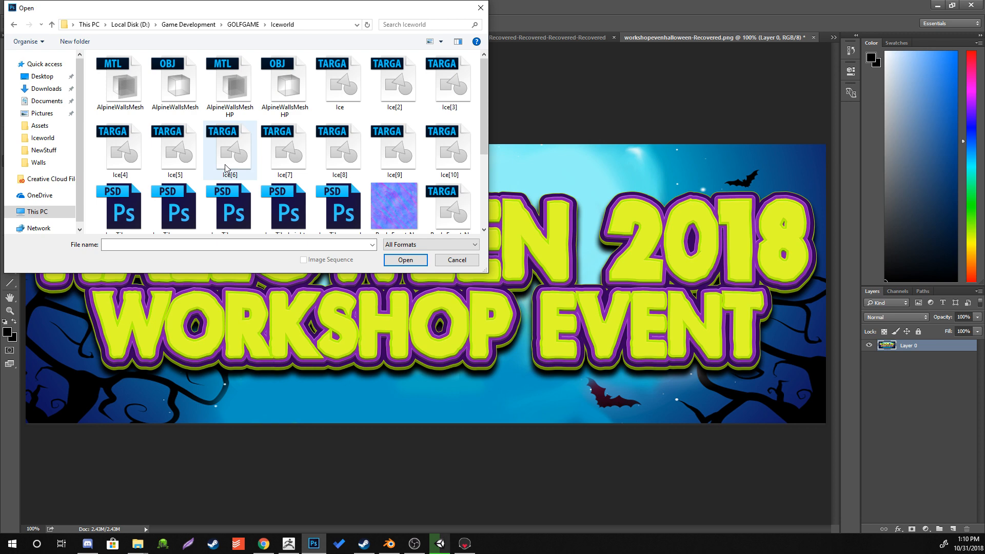
scroll(225, 164, "down", 3)
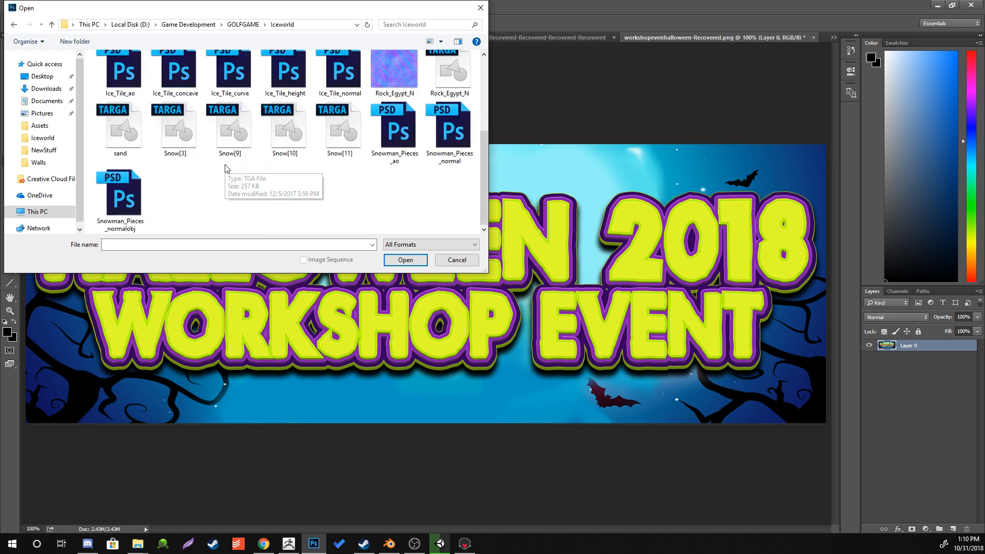
double_click(440, 137)
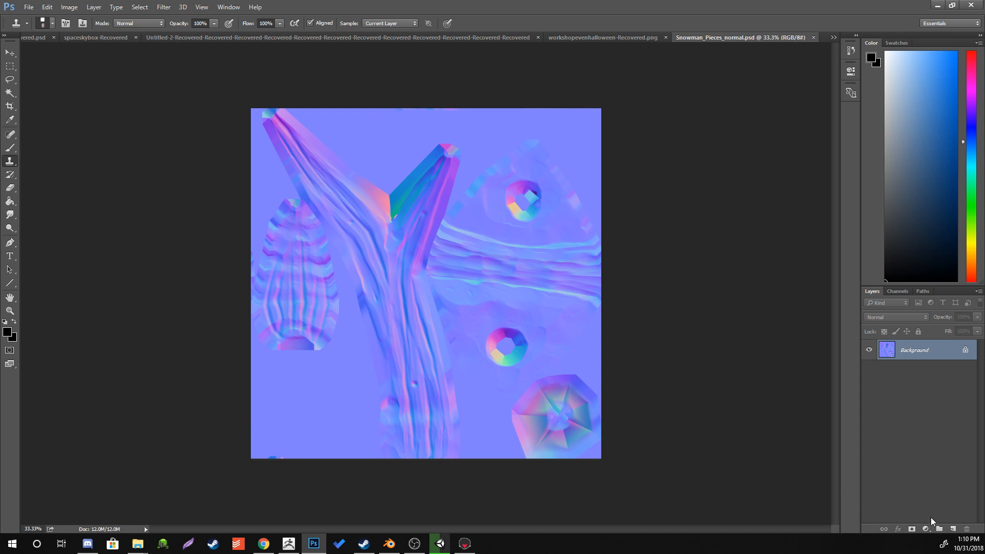
- Place the Snowman_Pieces_ao file from File Explorer as a layer over the normal map at full canvas size
mouse_move(137, 544)
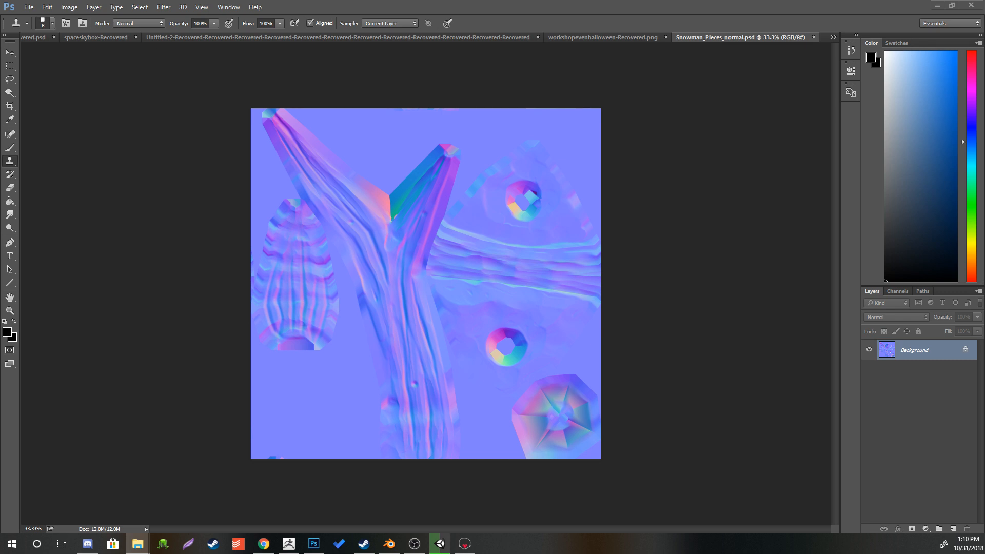
left_click_drag(394, 341, 393, 340)
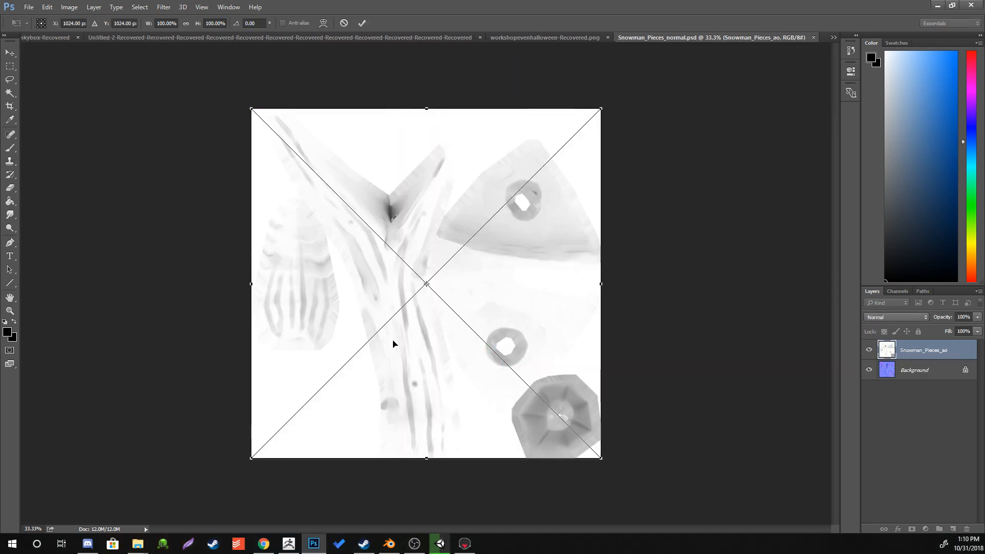
key("s")
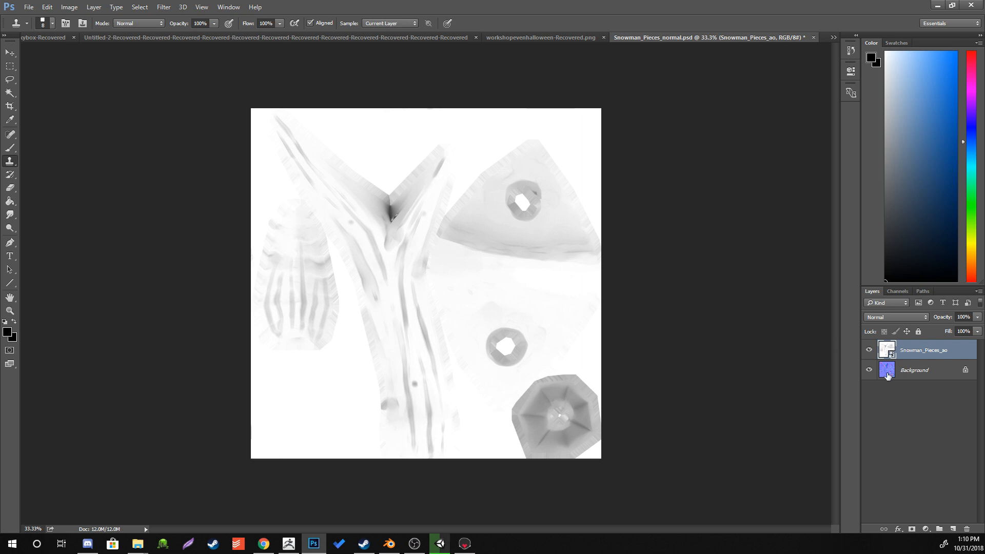
- Duplicate the Background normal map layer and move the copy above the Snowman_Pieces_ao layer
right_click(888, 374)
left_click(923, 437)
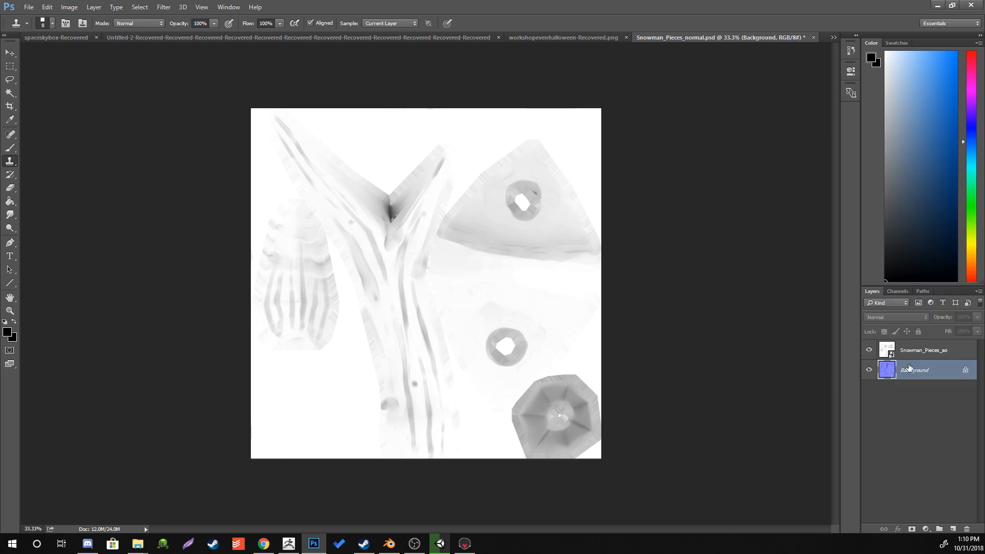
right_click(910, 368)
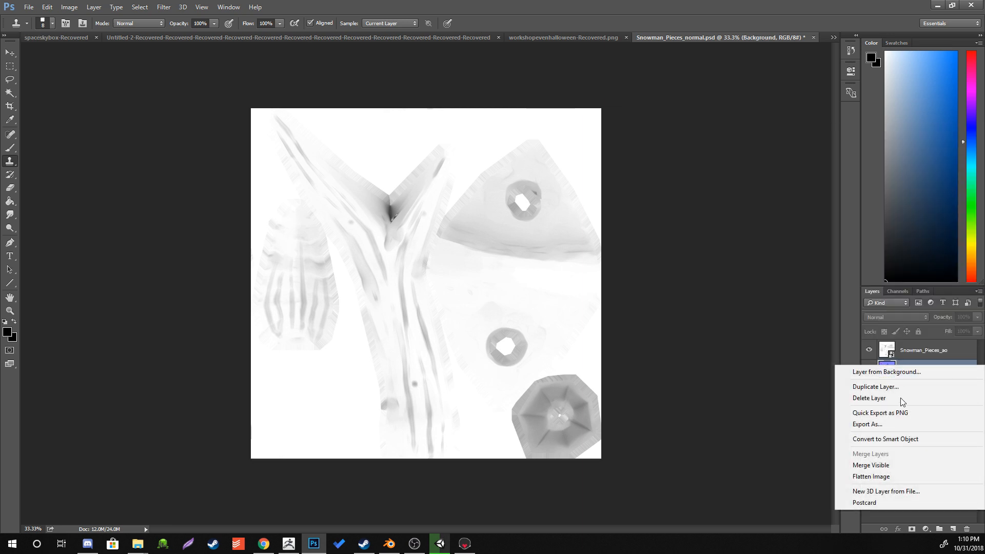
left_click(877, 386)
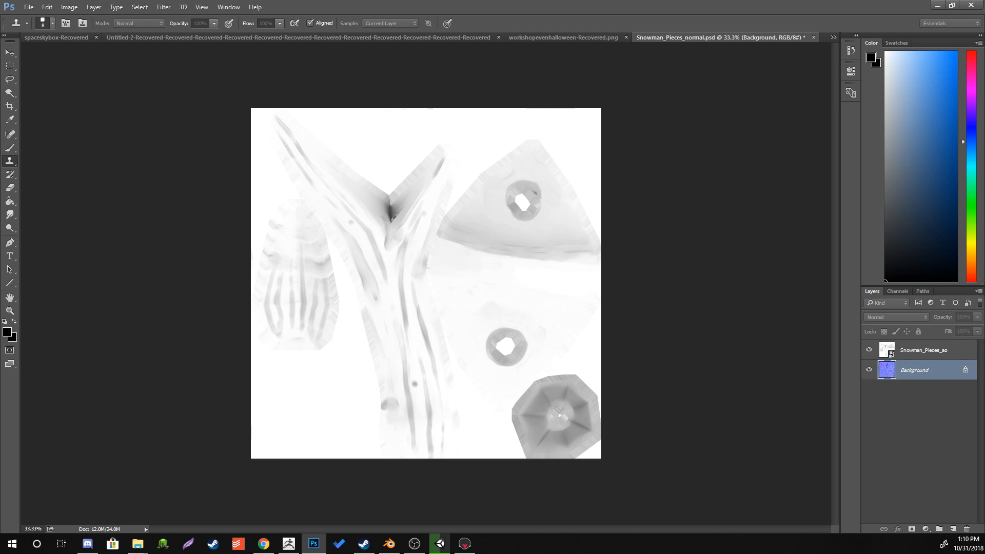
key("Return")
left_click_drag(888, 378, 919, 339)
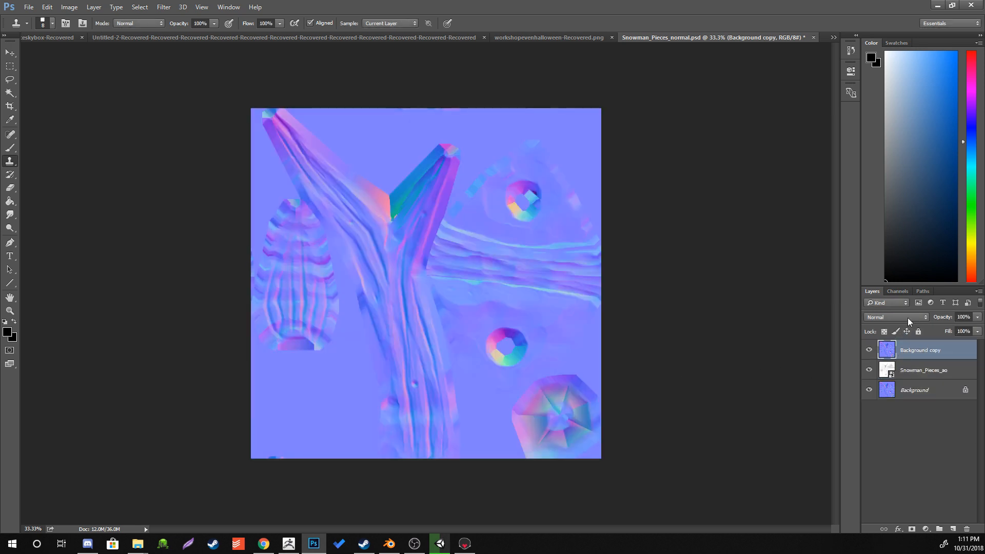
- Set the Background copy layer to Overlay blending, try 38% opacity, and return it to 100%
left_click(908, 321)
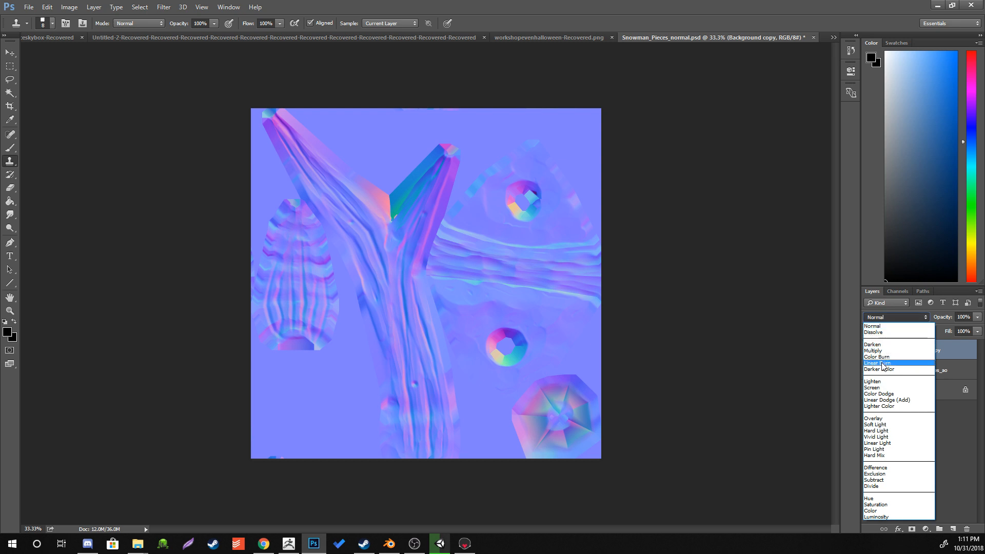
left_click(879, 419)
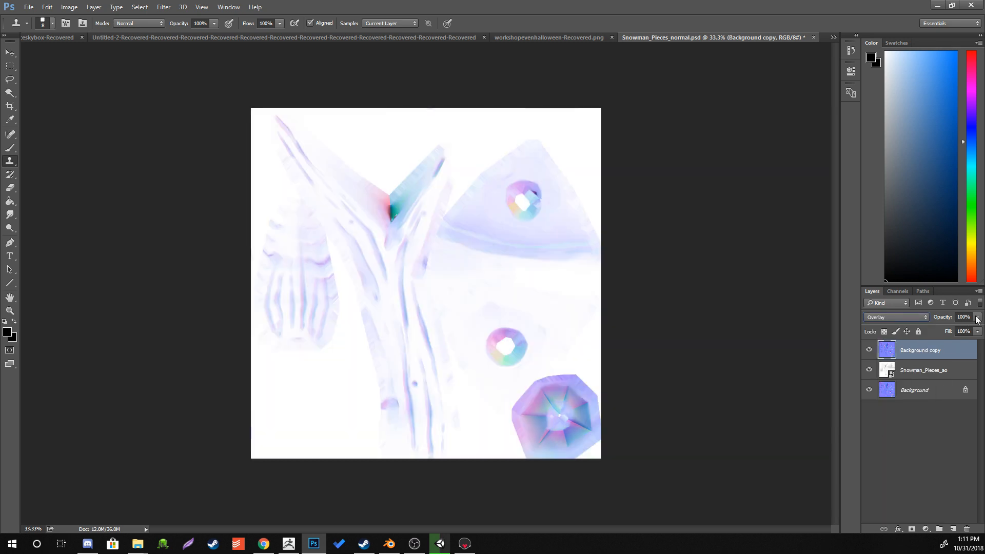
left_click(977, 317)
left_click(961, 331)
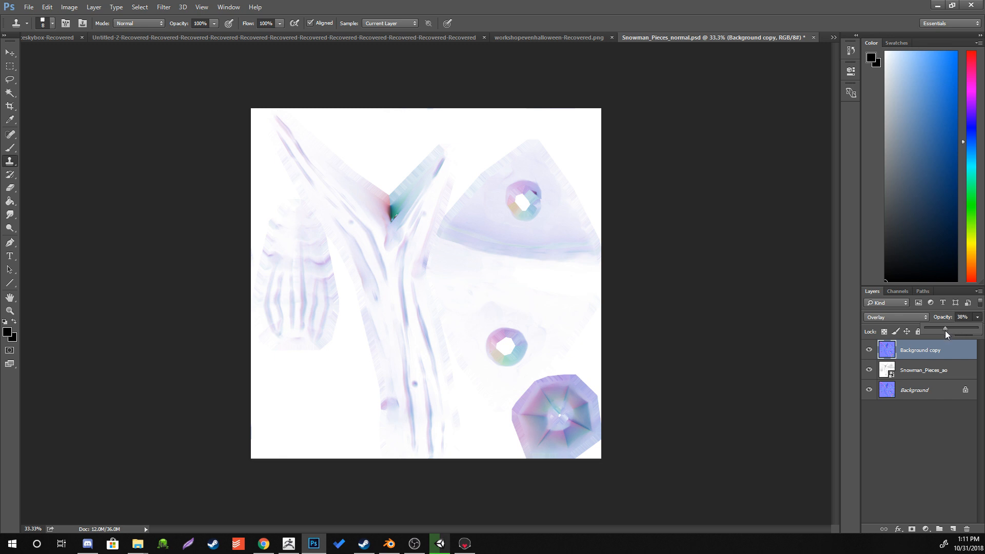
left_click_drag(946, 330, 979, 330)
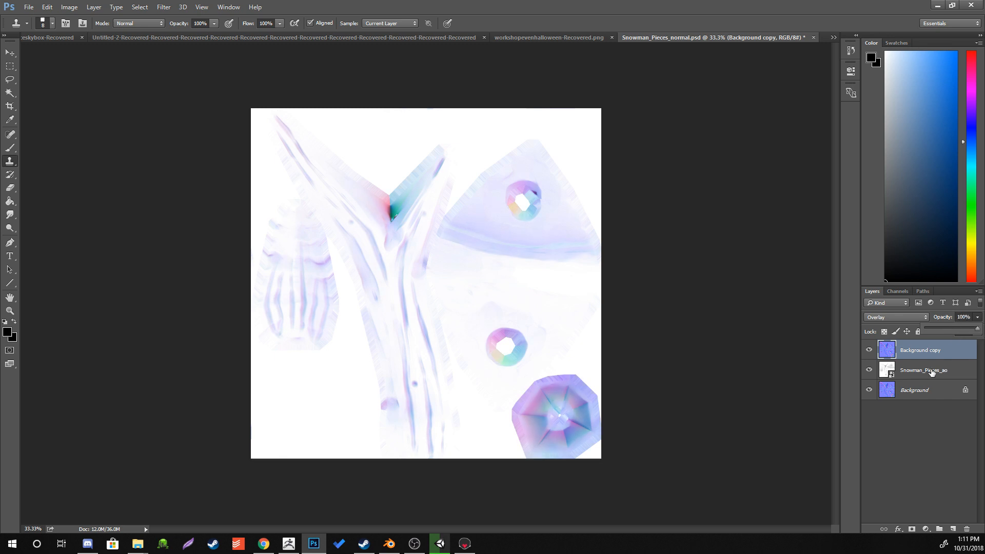
- Move the Background copy layer beneath Snowman_Pieces_ao and set the ambient occlusion layer to Overlay blending
left_click_drag(920, 359, 921, 380)
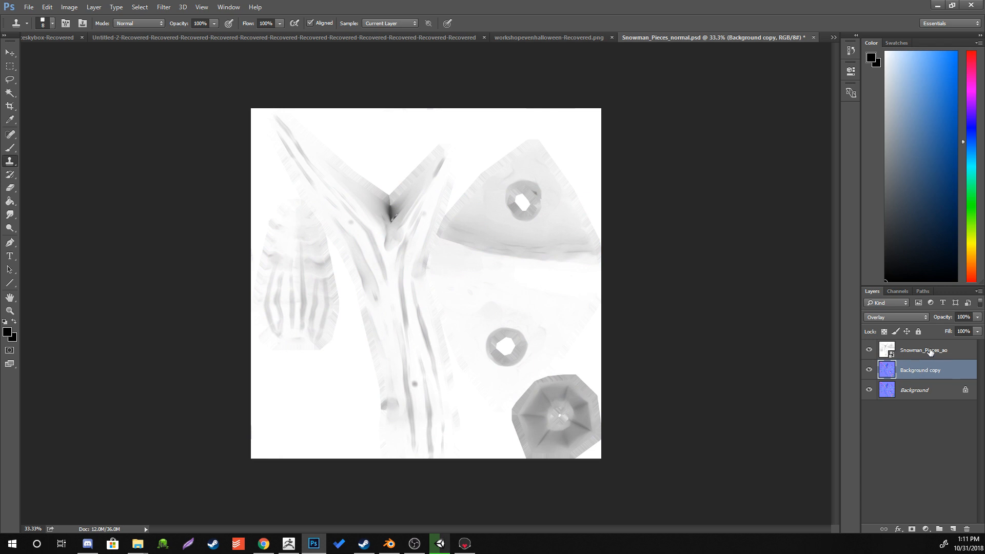
left_click(929, 351)
left_click(925, 317)
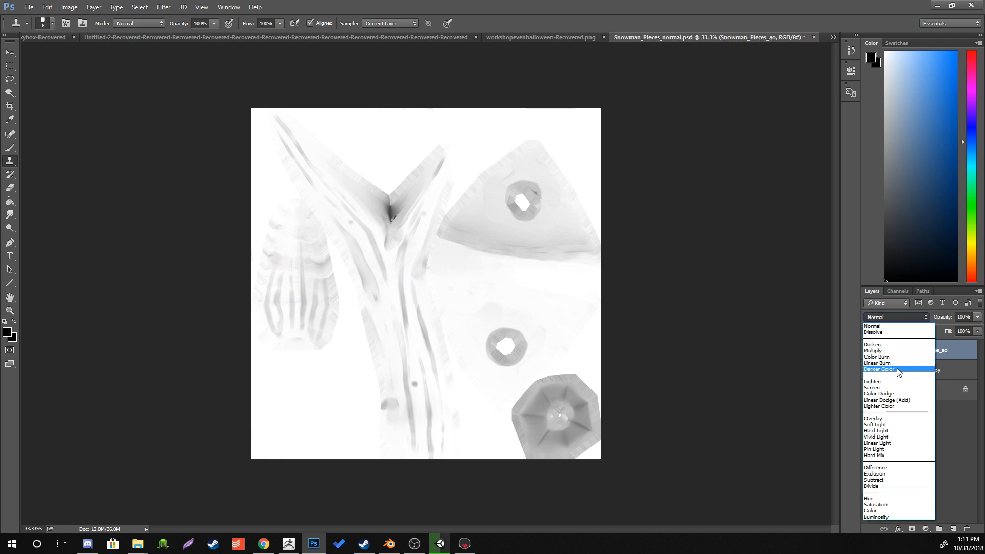
left_click(888, 419)
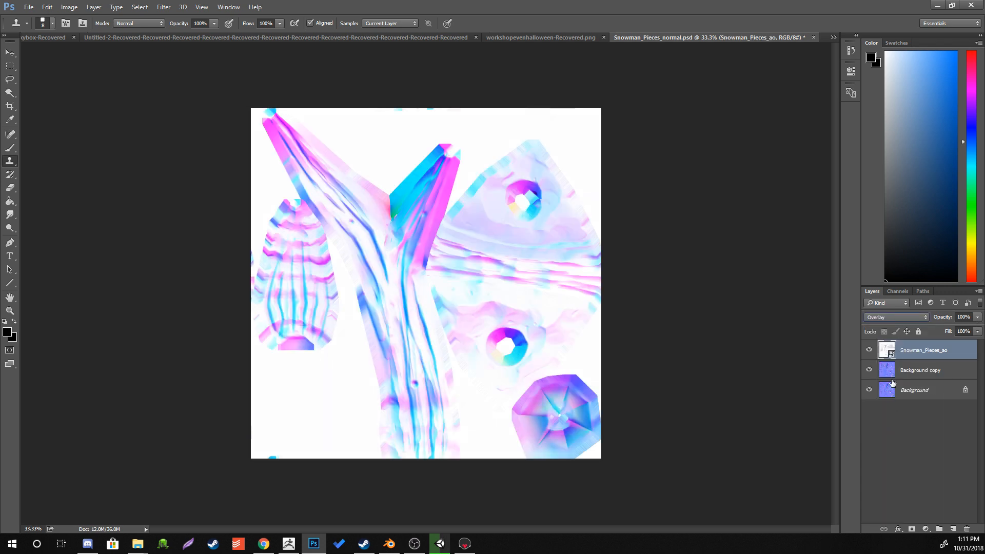
- Lower the Snowman_Pieces_ao layer's opacity to 60%
left_click(912, 373)
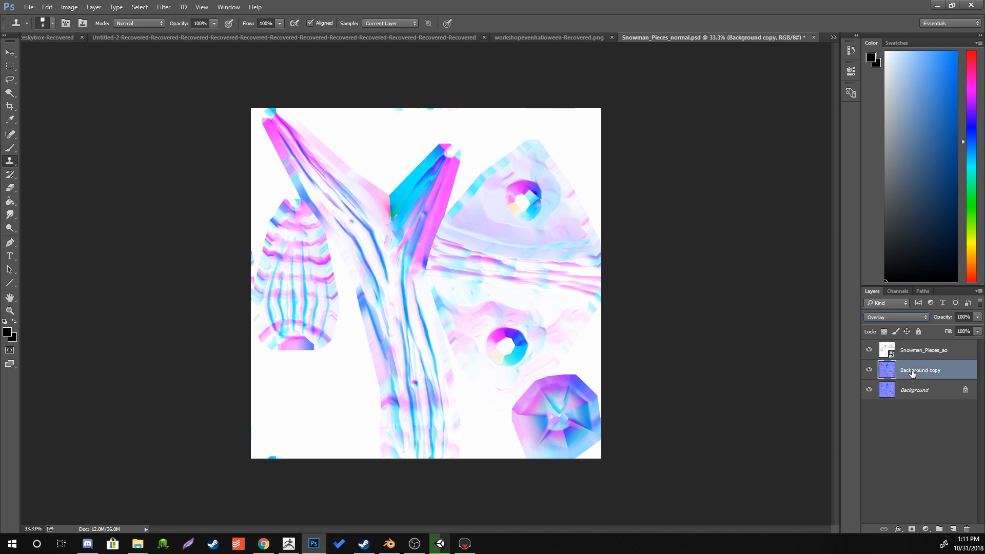
left_click(928, 349)
left_click(978, 317)
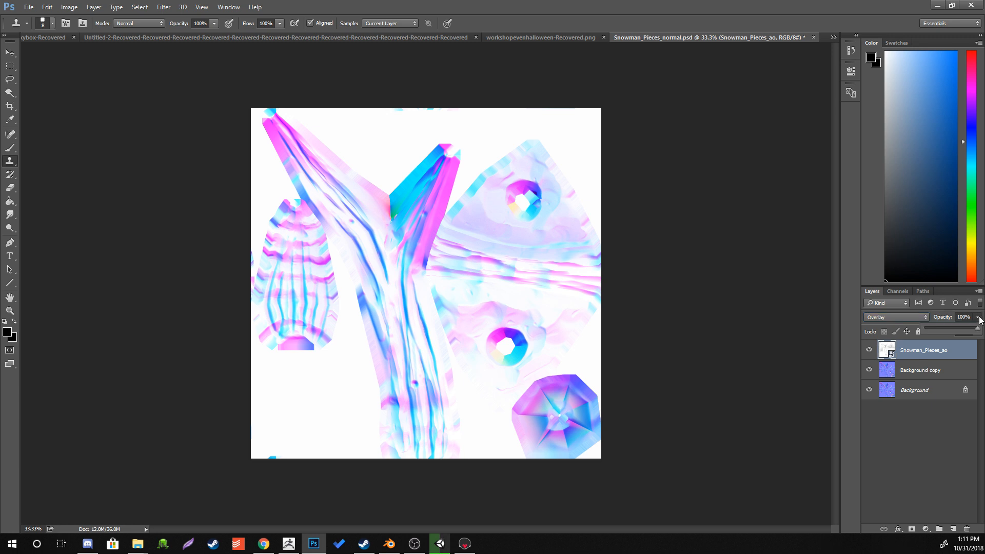
left_click_drag(960, 331, 957, 331)
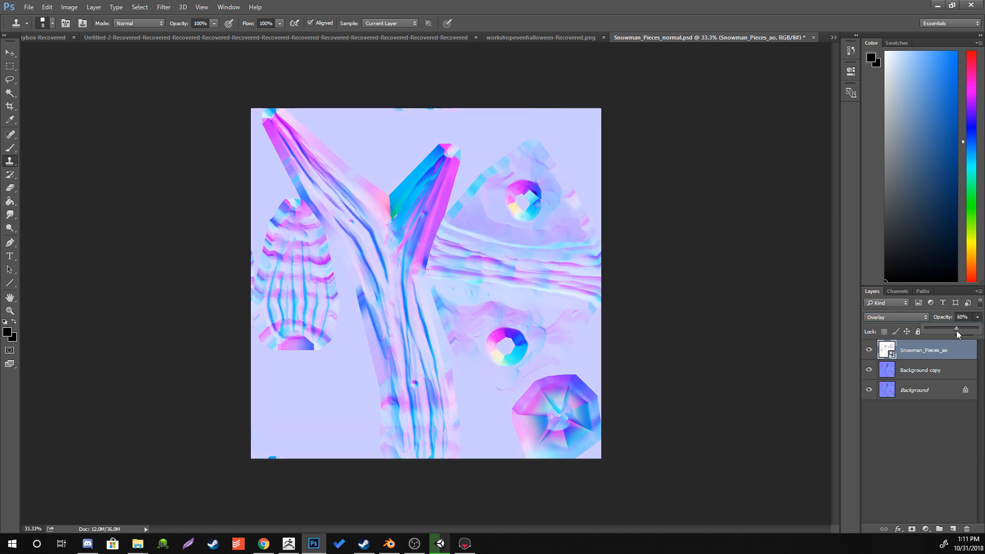
- Merge all visible layers into one and desaturate the combined snowman pieces map
right_click(926, 352)
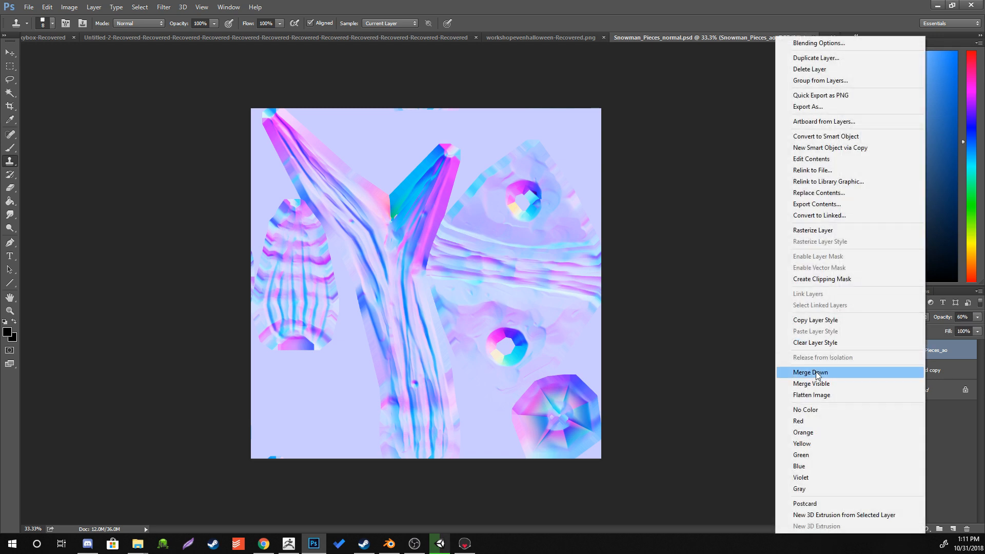
left_click(817, 383)
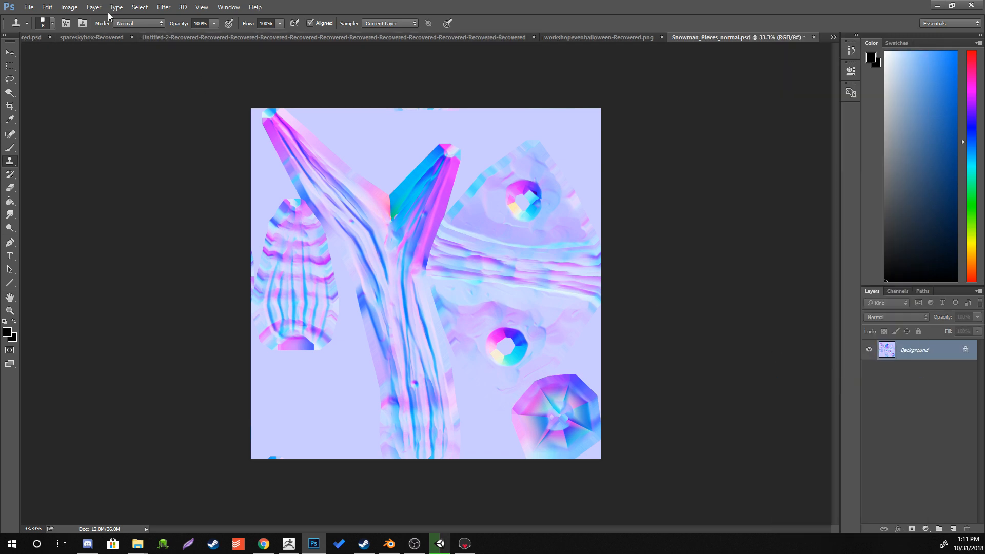
left_click(69, 6)
mouse_move(130, 34)
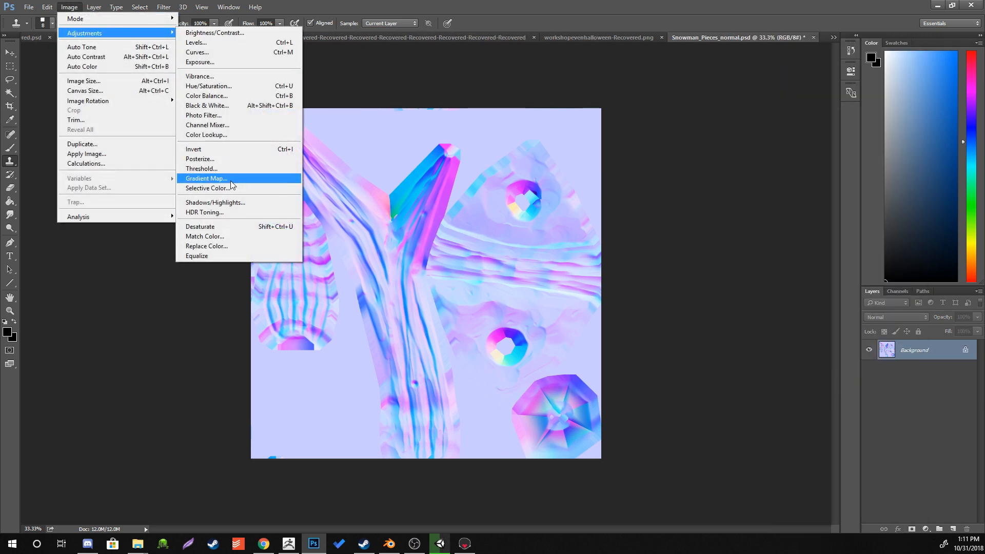
left_click(215, 227)
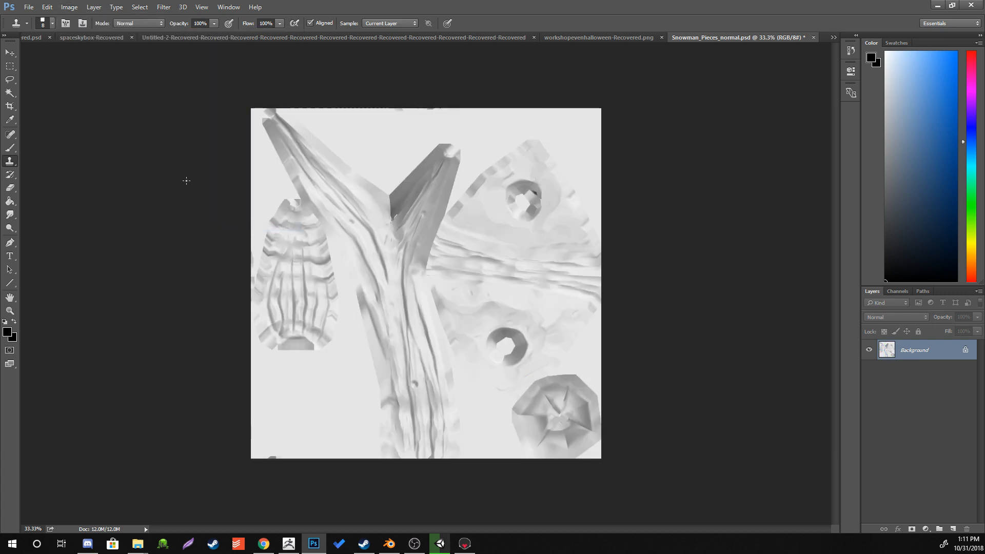
- Save the grayscale map as a PNG file named Snowman_Pieces in the Iceworld folder
left_click(29, 8)
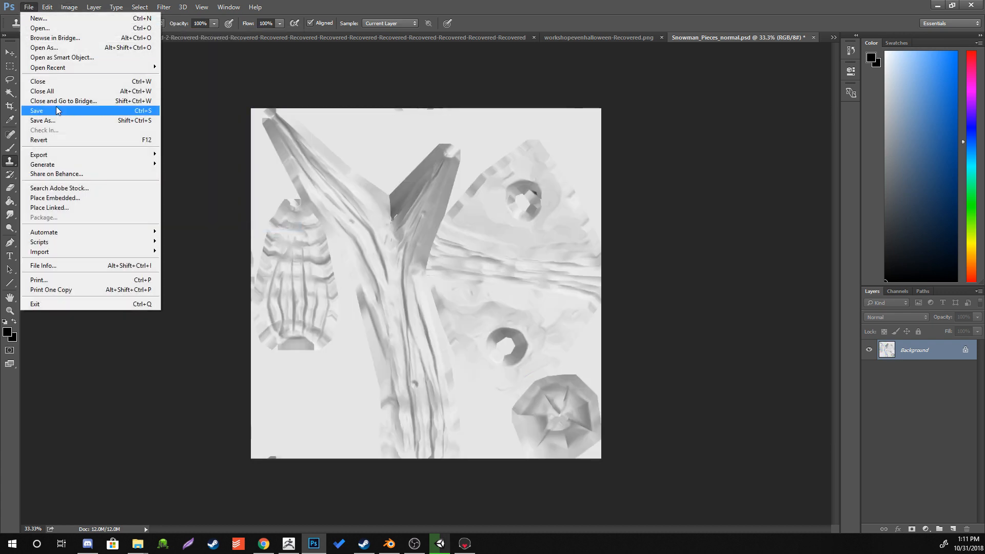
left_click(54, 118)
left_click(105, 237)
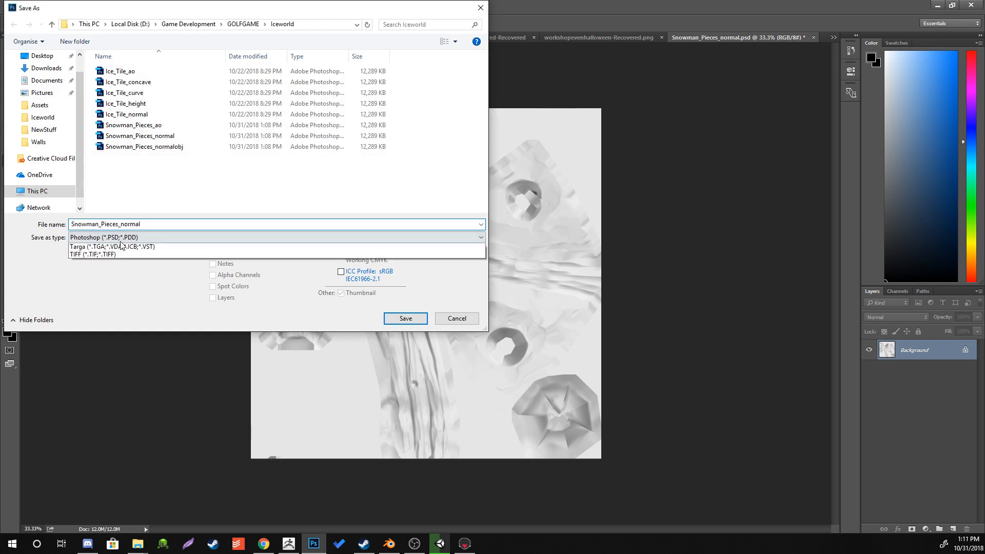
left_click(91, 372)
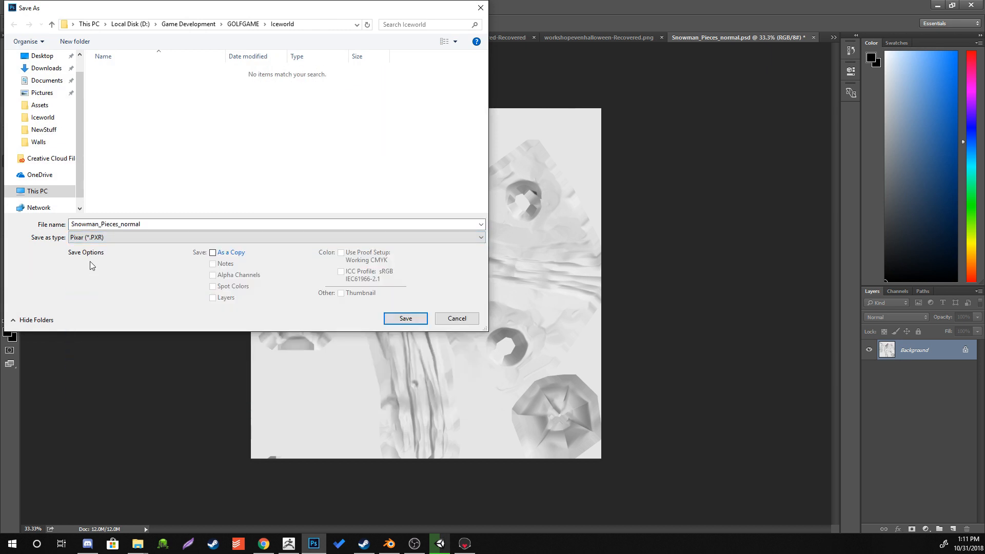
left_click(93, 237)
left_click(88, 378)
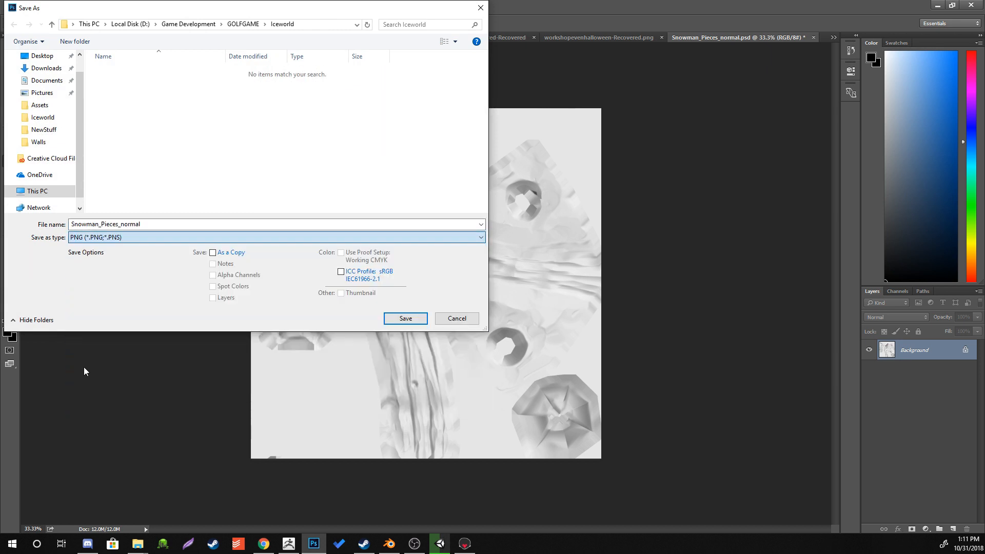
double_click(172, 224)
left_click(172, 224)
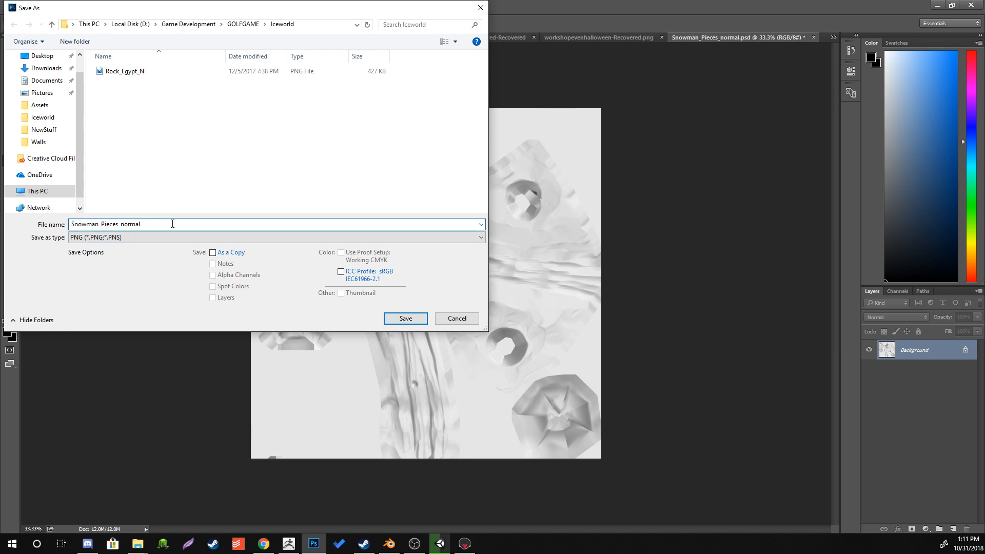
key("BackSpace")
key("BackSpace")
key("BackSpace")
key("BackSpace")
key("BackSpace")
key("BackSpace")
key("BackSpace")
key("Return")
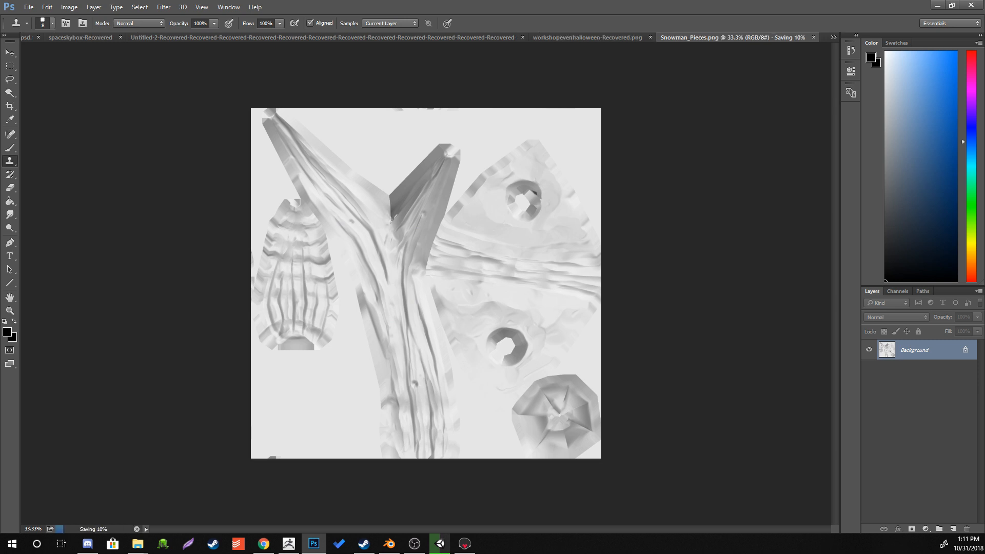
- Switch to Blender, duplicate the branch half in place in Edit Mode, and mirror the copy by scaling it -1 along X
key("alt+Tab")
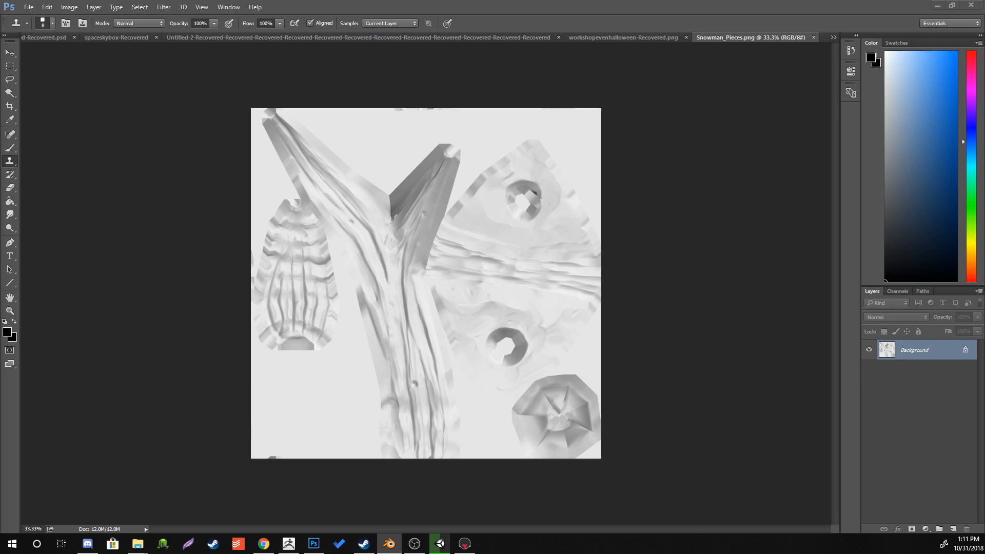
key("alt+Tab")
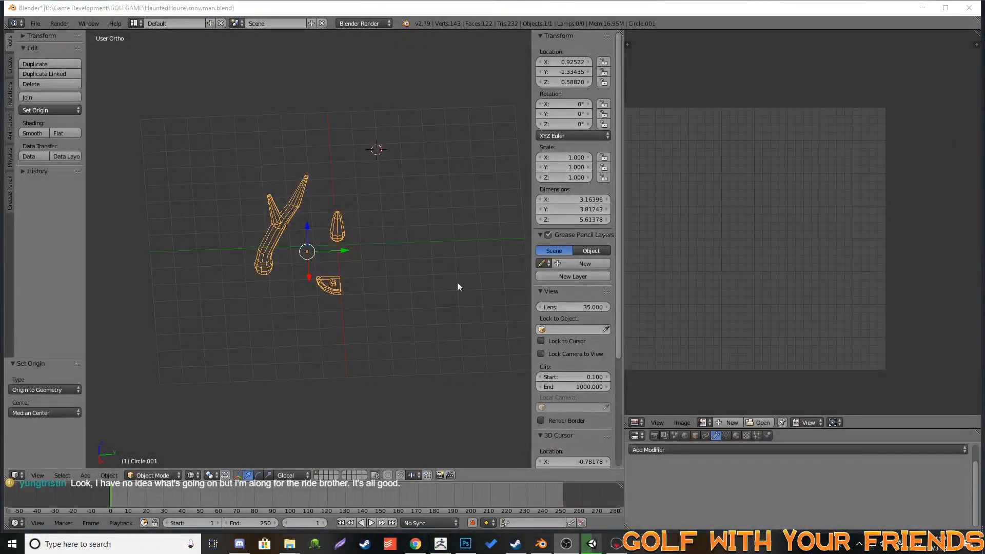
middle_click_drag(457, 283, 372, 256)
key("Tab")
scroll(358, 313, "up", 3)
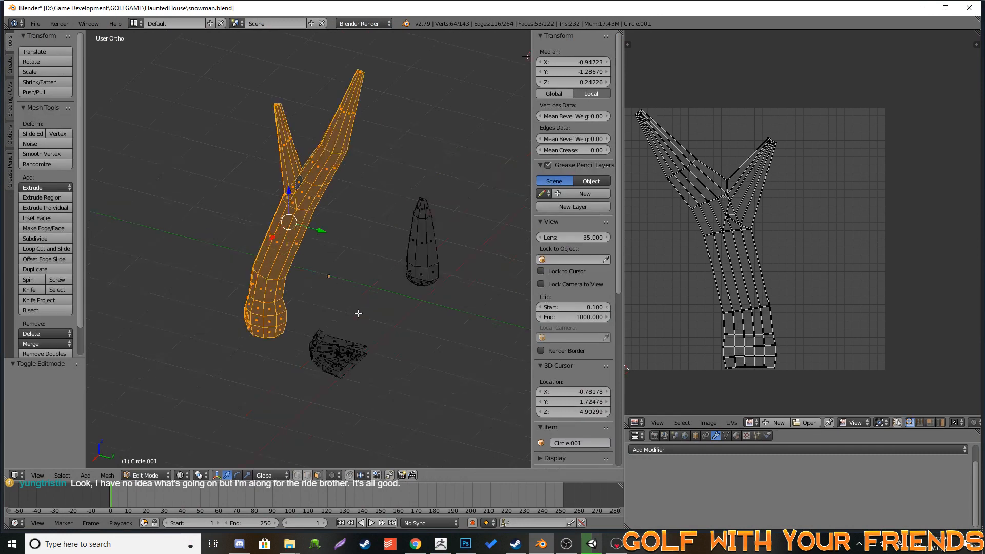
key("g")
right_click(358, 312)
type("sx")
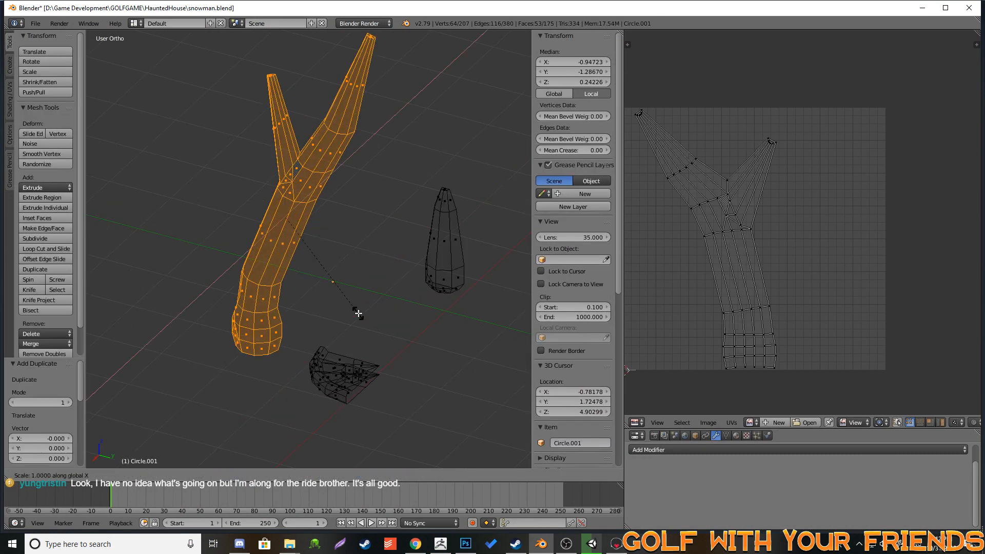
type("-1")
key("Return")
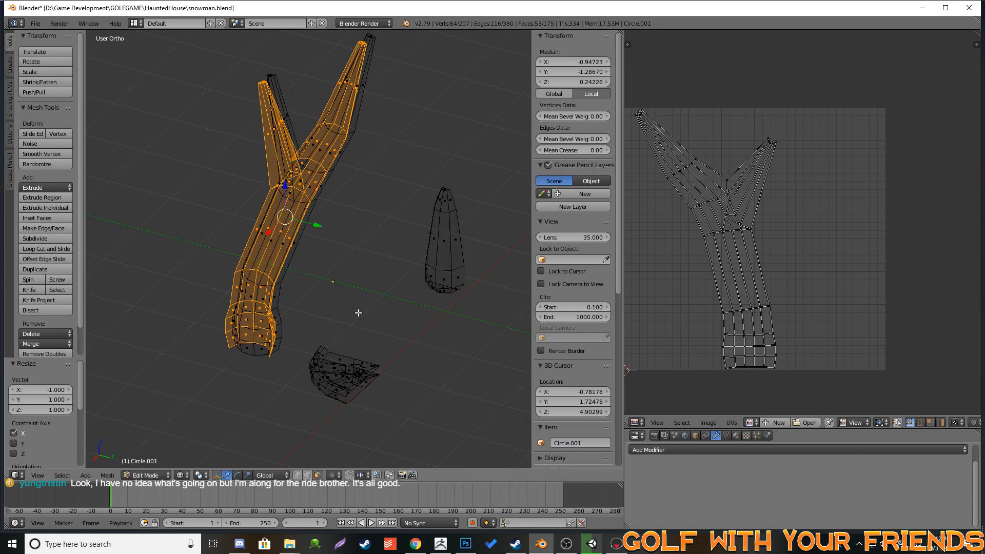
- Move the mirrored branch half about -0.3 along X until its flat side meets the original half
key("KP_7")
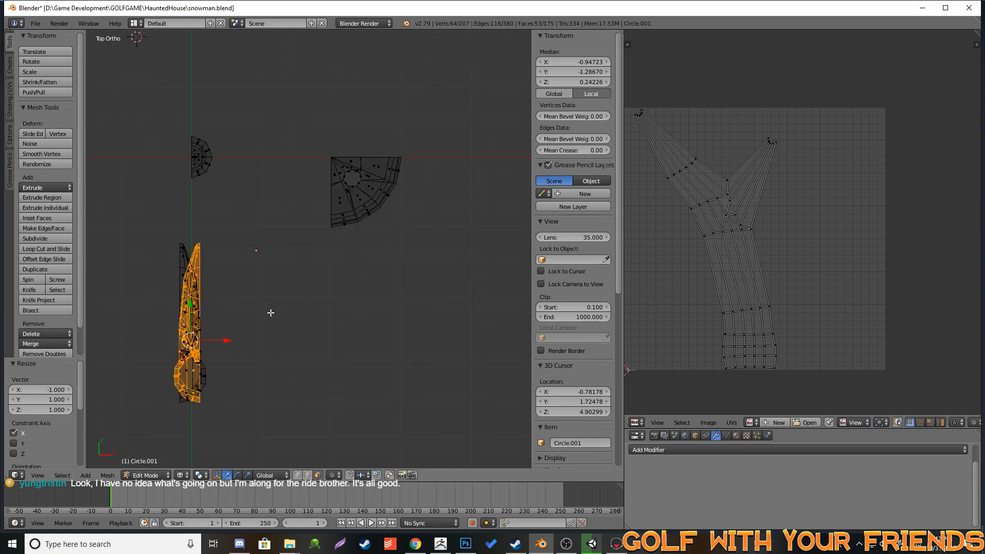
middle_click_drag(270, 310, 412, 149, "shift")
scroll(372, 304, "up", 2)
left_click_drag(371, 211, 339, 206, "ctrl")
scroll(342, 204, "up", 4)
middle_click_drag(342, 102, 349, 245, "shift")
scroll(344, 312, "up", 1)
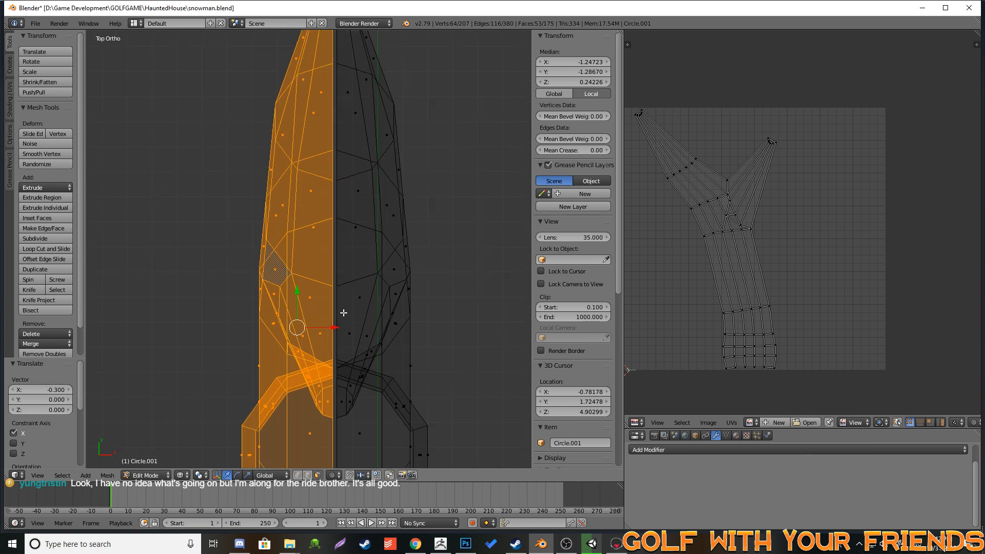
left_click_drag(336, 326, 340, 326)
scroll(402, 292, "down", 4)
key("a")
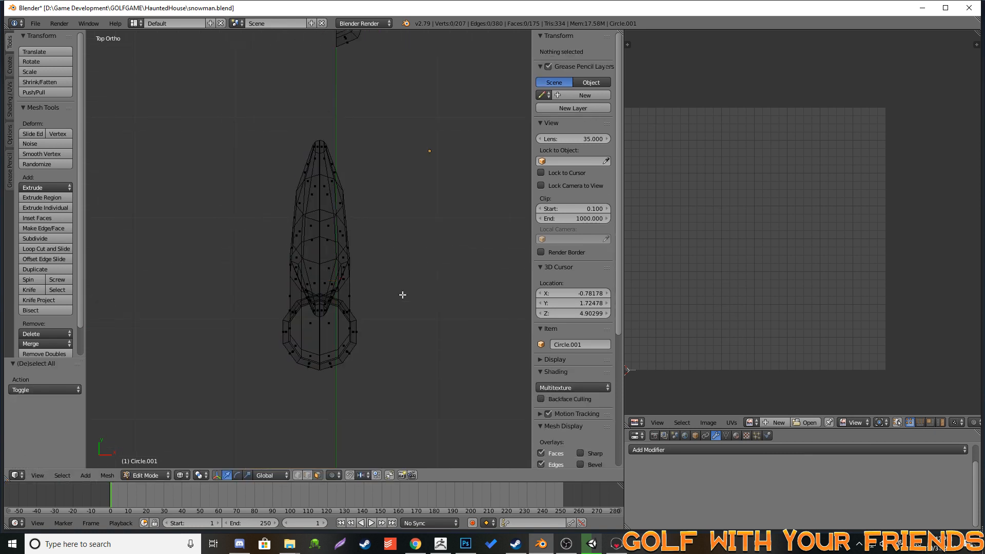
- Select the whole linked carrot nose half, duplicate it in place, and mirror the copy by scaling it -1 along X
middle_click_drag(402, 292, 323, 214)
scroll(337, 267, "down", 2)
right_click(319, 209)
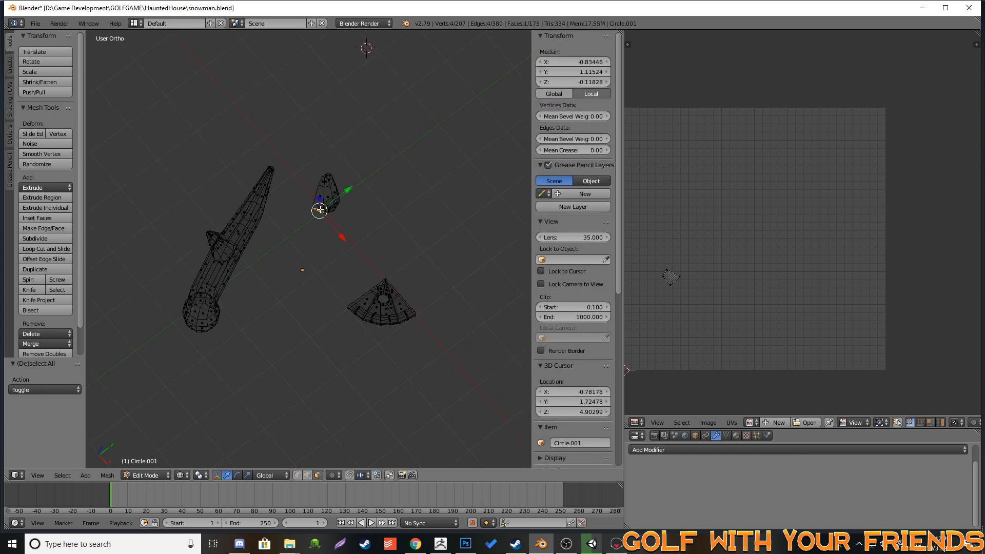
key("ctrl+l")
scroll(321, 211, "up", 3)
key("shift+d")
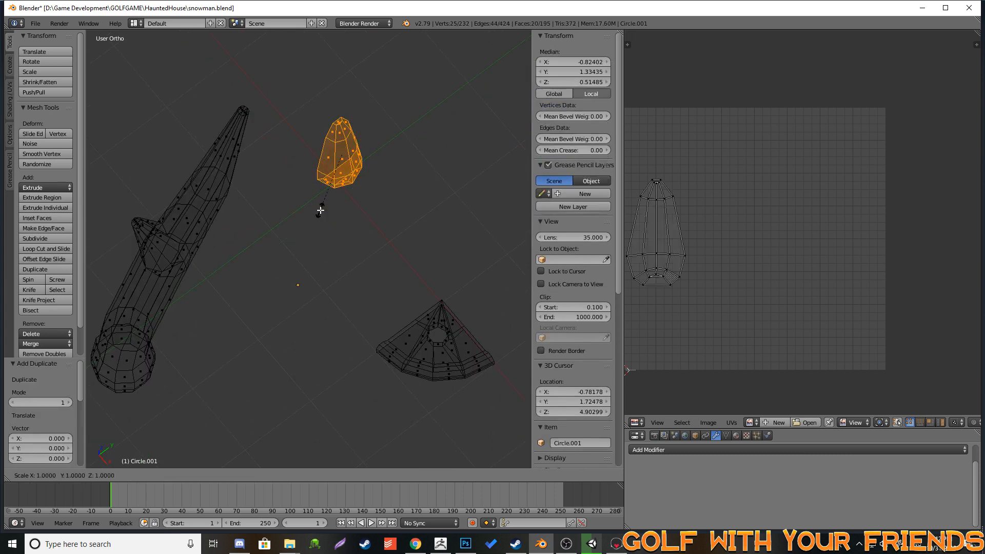
type("sx")
type("-1")
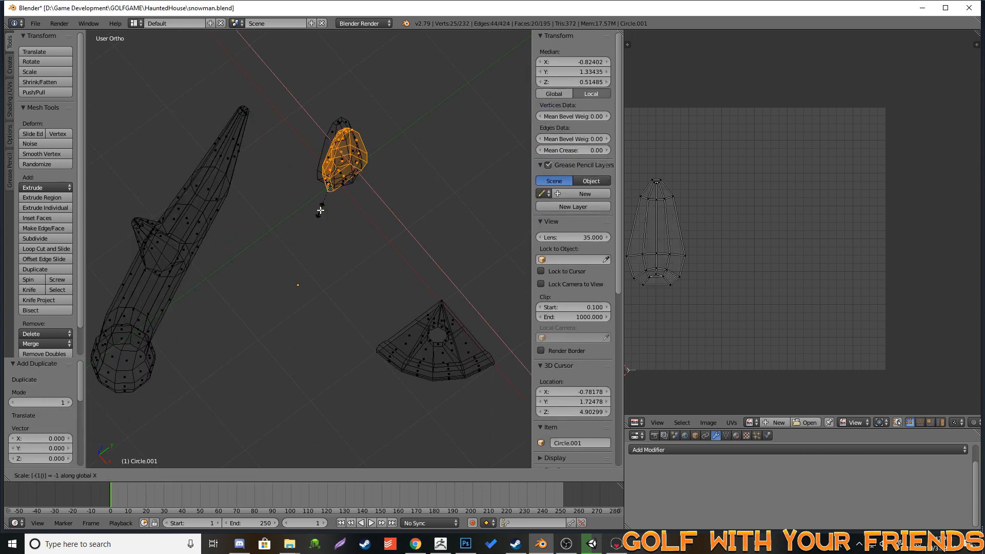
key("Return")
- Move the mirrored nose half about -0.1975 along X so it joins the original half
key("KP_7")
key("KP_Decimal")
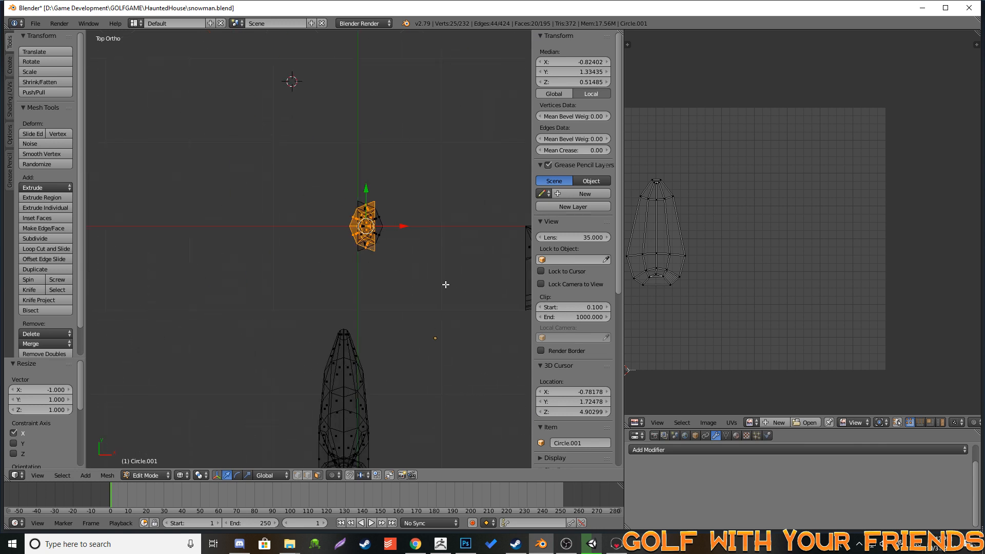
key("g")
key("x")
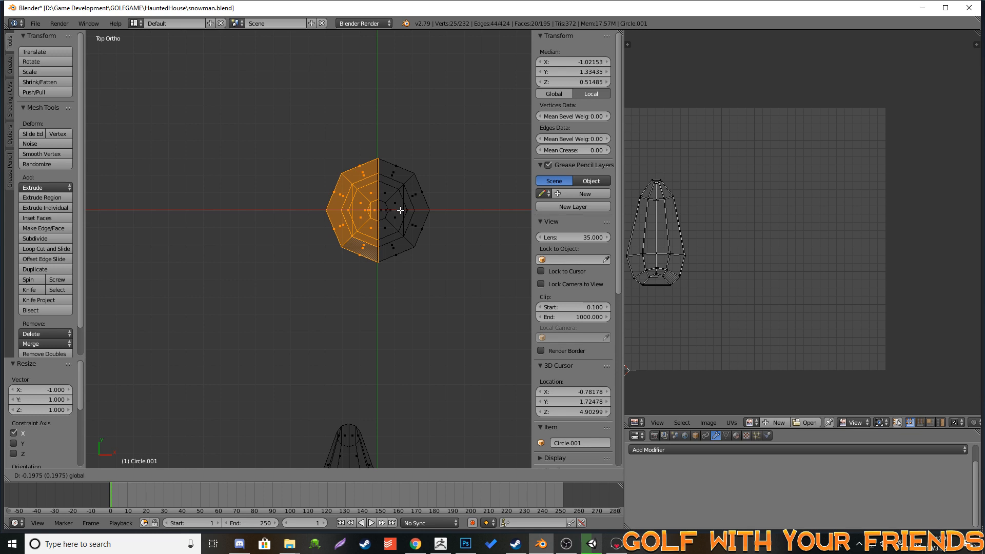
left_click(399, 211)
key("a")
scroll(498, 331, "down", 6)
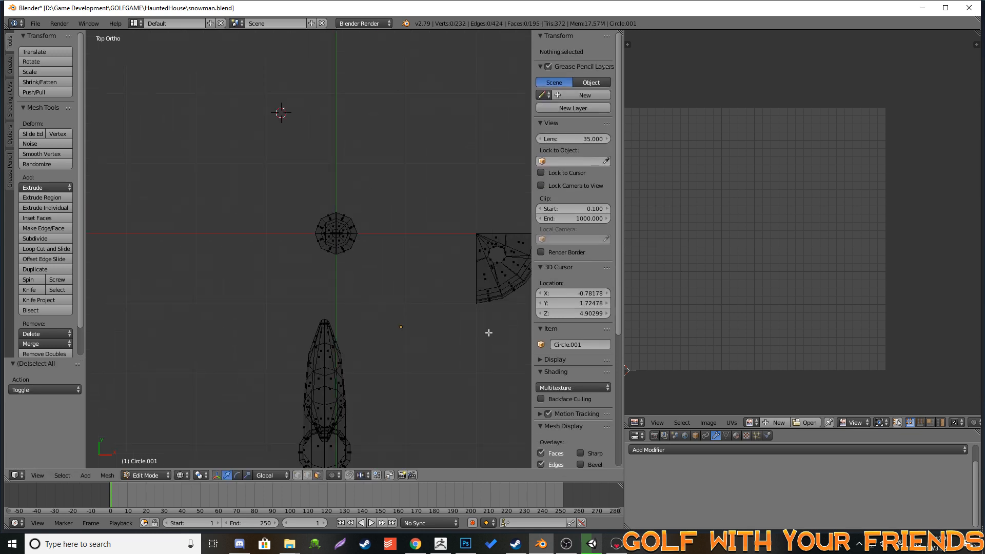
- Select the whole linked quarter button piece, duplicate it in place, and mirror the copy by scaling it -1 along X
middle_click_drag(452, 333, 392, 309)
middle_click_drag(392, 351, 356, 262, "shift")
right_click(360, 271)
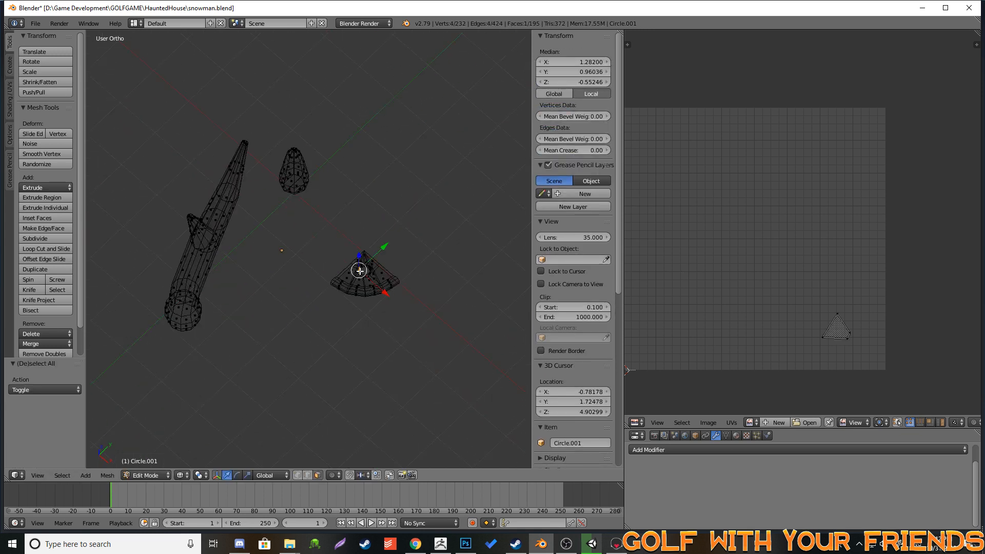
key("ctrl+l")
key("c")
left_click(364, 285)
right_click(364, 285)
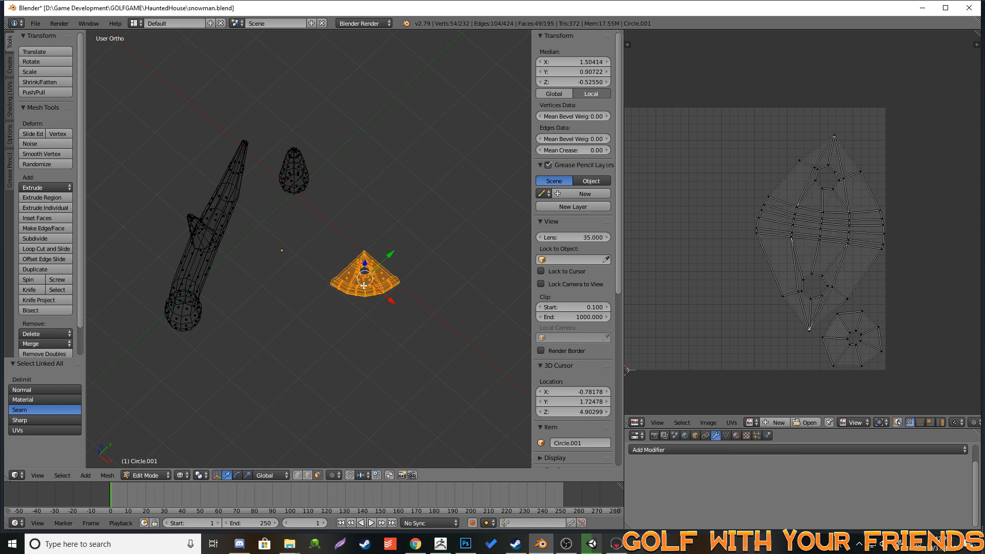
key("shift+d")
type("r")
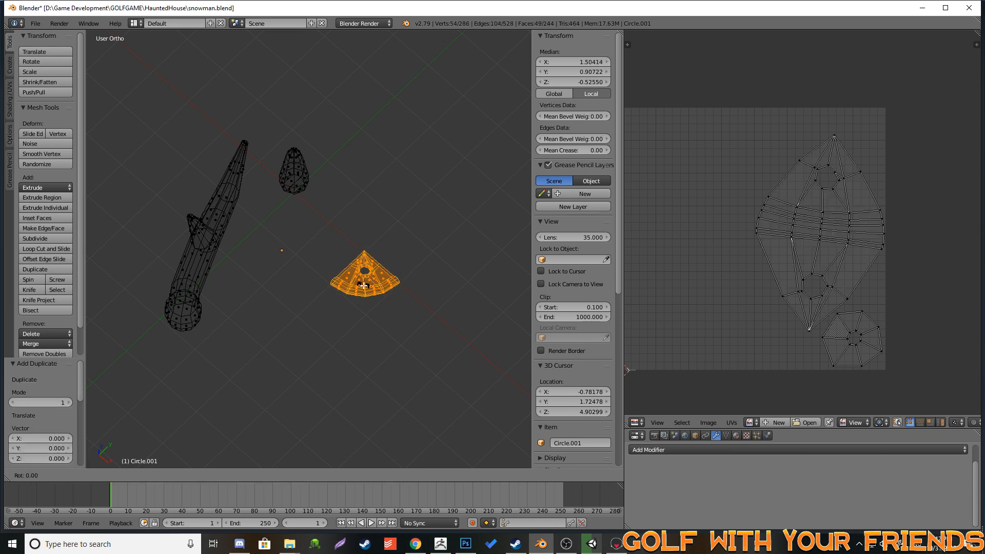
type("sx-1")
key("Return")
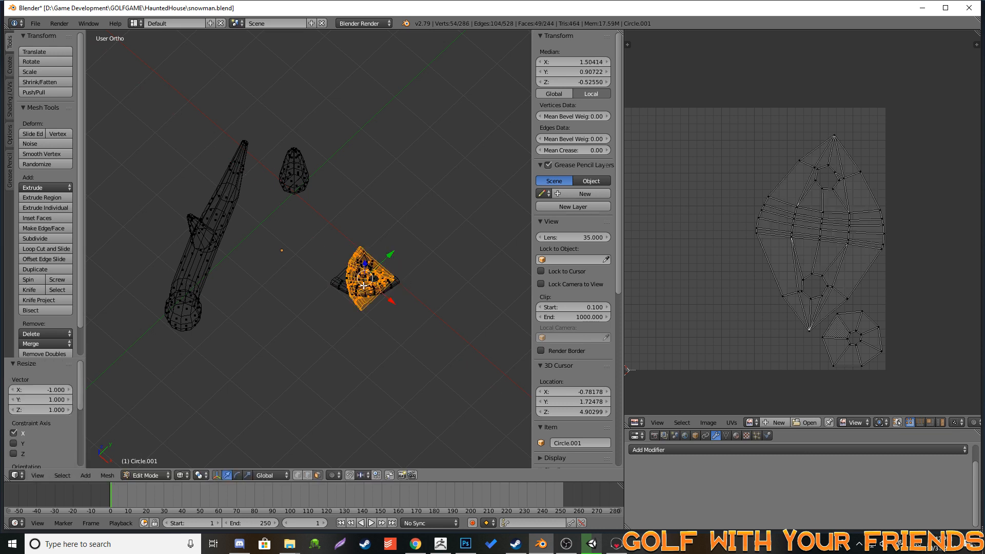
- Move the mirrored button quarter -1 along X, and shift it back about 0.141 so its straight edge meets the original quarter
scroll(364, 285, "up", 4)
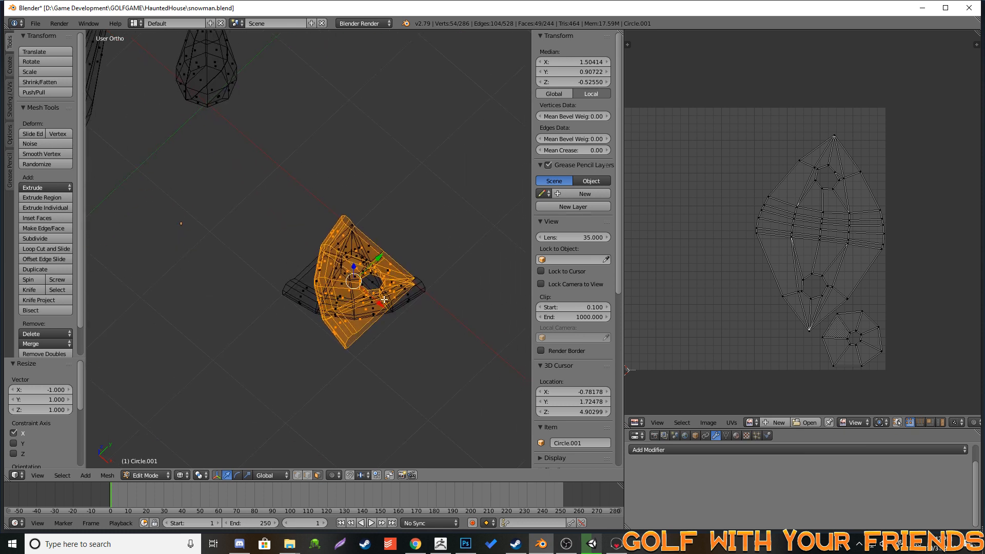
type("gx-1")
key("Return")
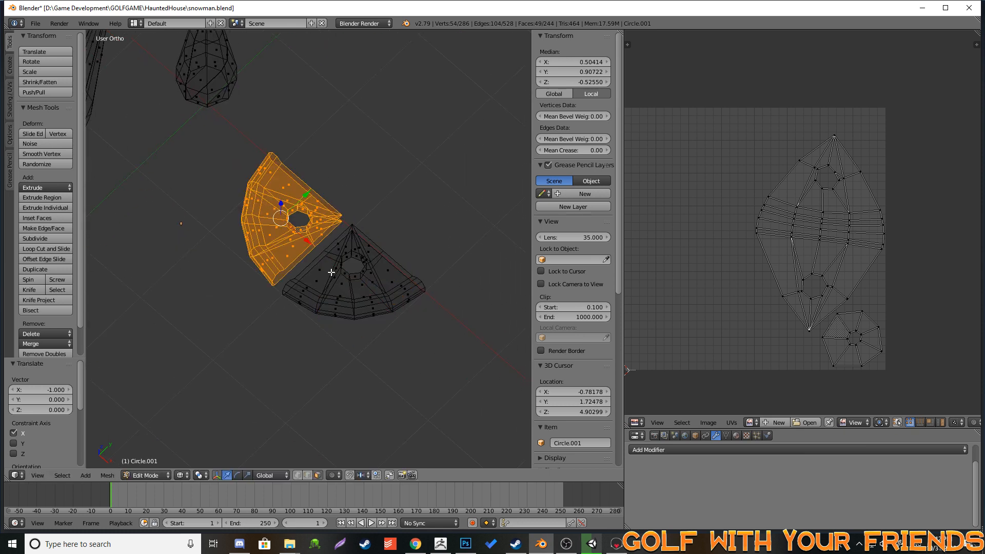
key("KP_7")
scroll(331, 272, "up", 3)
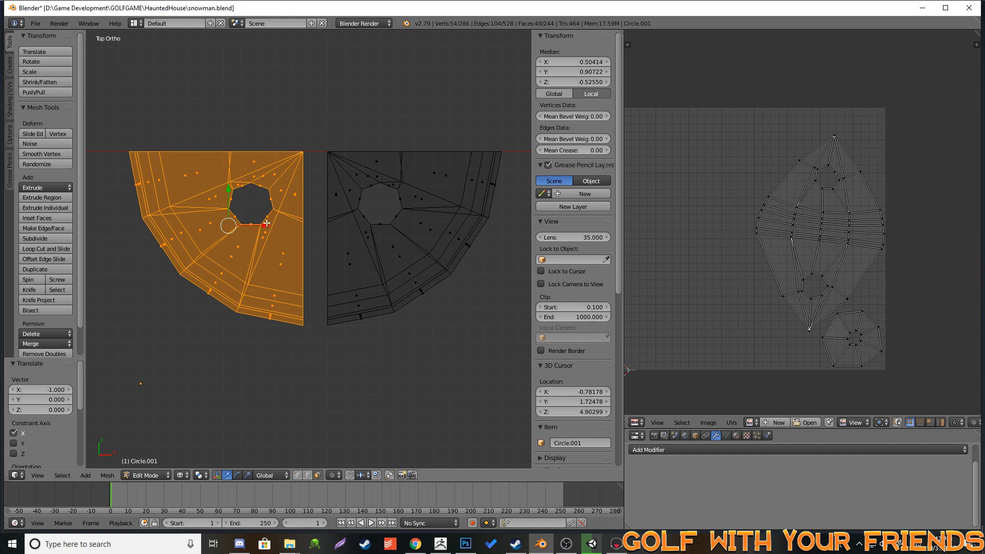
left_click_drag(266, 224, 290, 222)
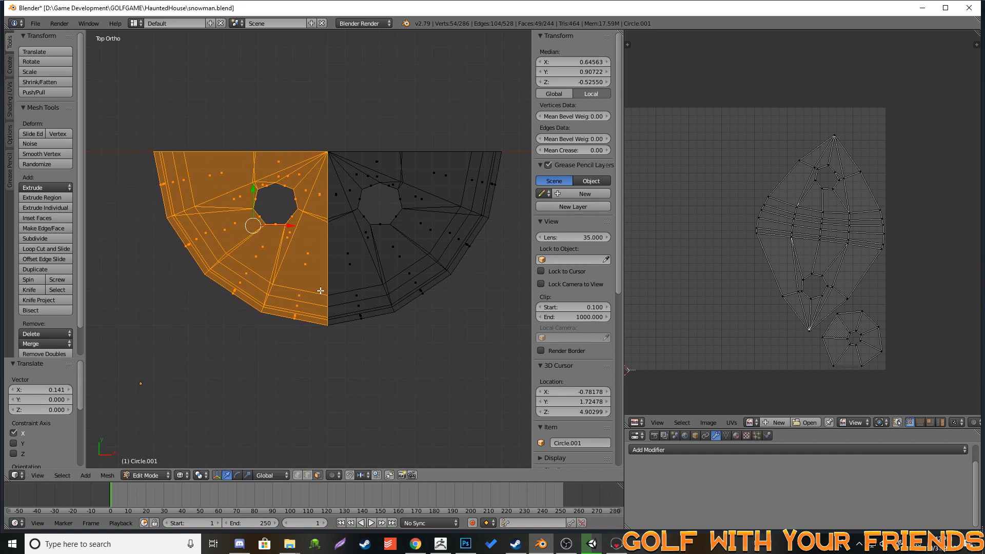
key("a")
- Select the whole linked half of the button, duplicate it in place, and mirror the copy by scaling it -1 along Y
scroll(320, 291, "down", 4)
key("c")
mouse_move(320, 291)
left_mouse_down()
mouse_move(289, 241)
mouse_move(303, 200)
left_mouse_up()
right_click(303, 200)
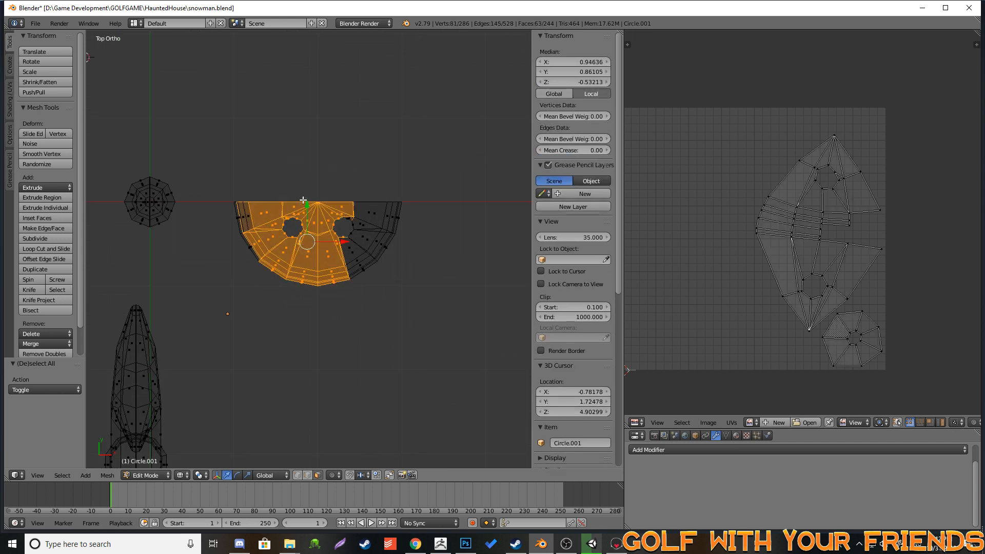
key("ctrl+l")
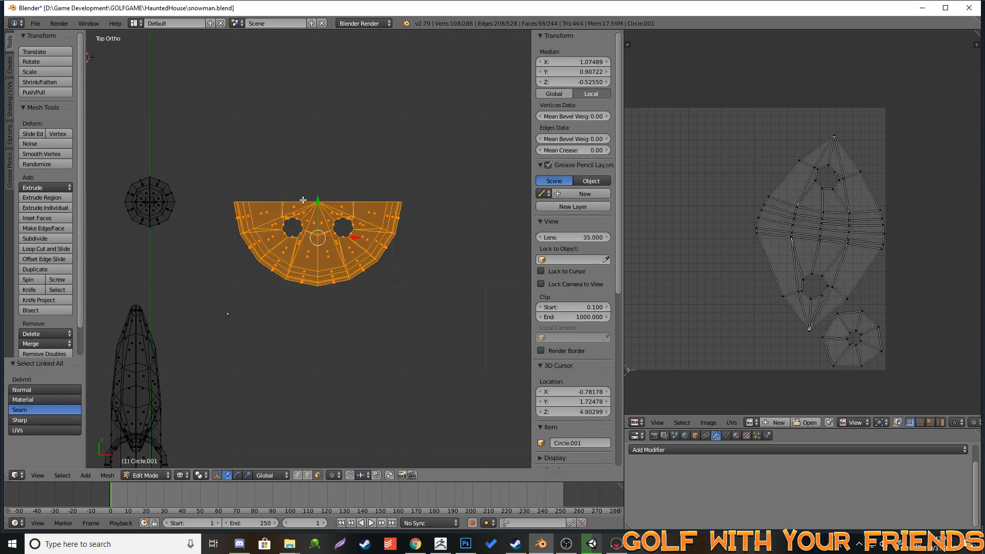
key("shift+d")
key("s")
type("y")
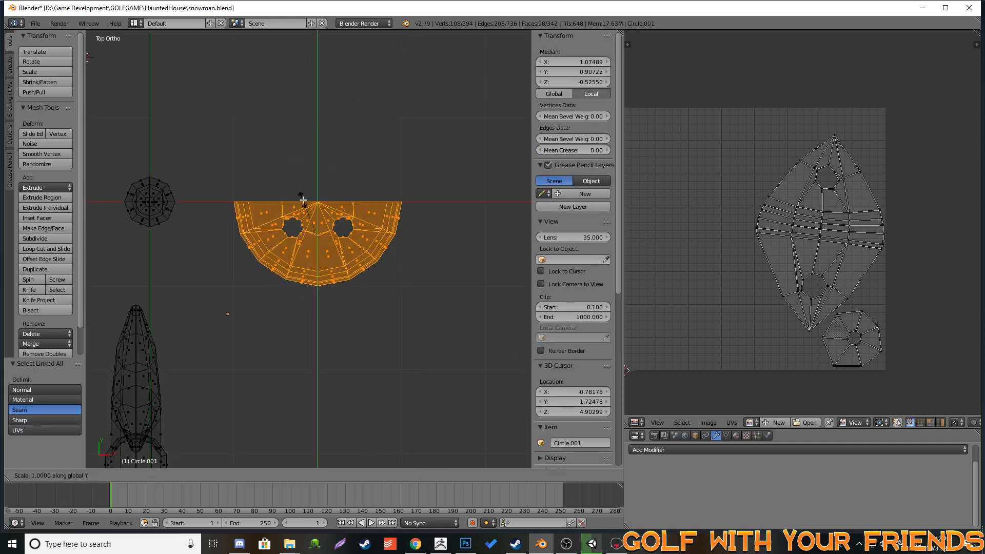
type("-1")
key("Return")
- Move the mirrored button half about 0.855 along Y so its straight edge meets the original half, and clear the selection
scroll(303, 200, "up", 4)
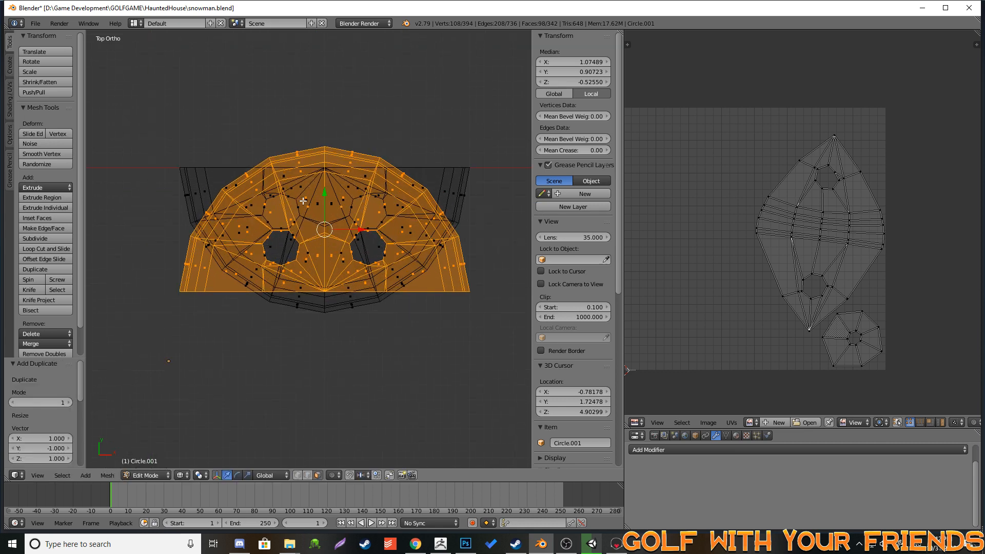
key("g")
key("y")
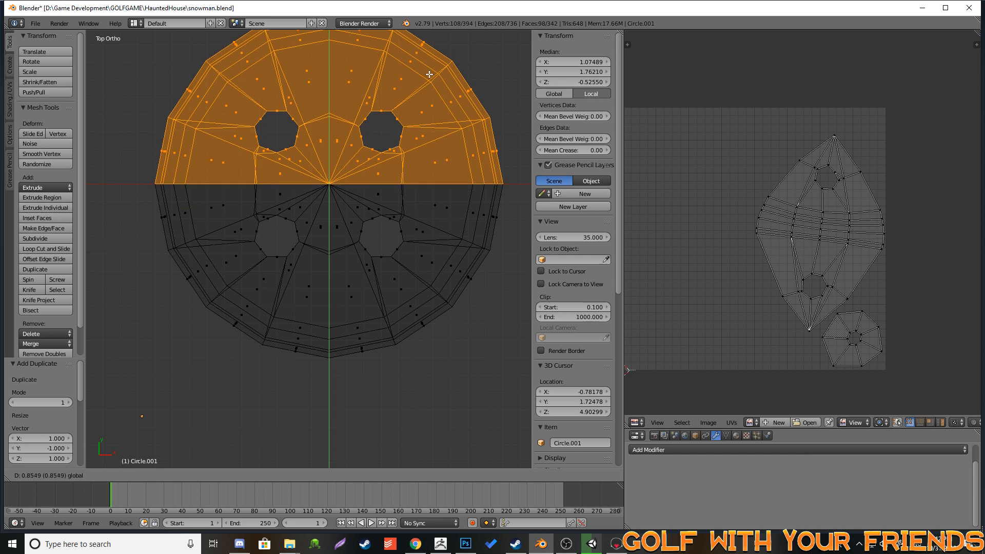
left_click(429, 73)
scroll(413, 159, "down", 2)
key("a")
- Select all the snowman pieces and remove double vertices with a merge distance of 0.010
scroll(405, 187, "down", 5)
middle_click_drag(405, 187, 326, 166)
key("a")
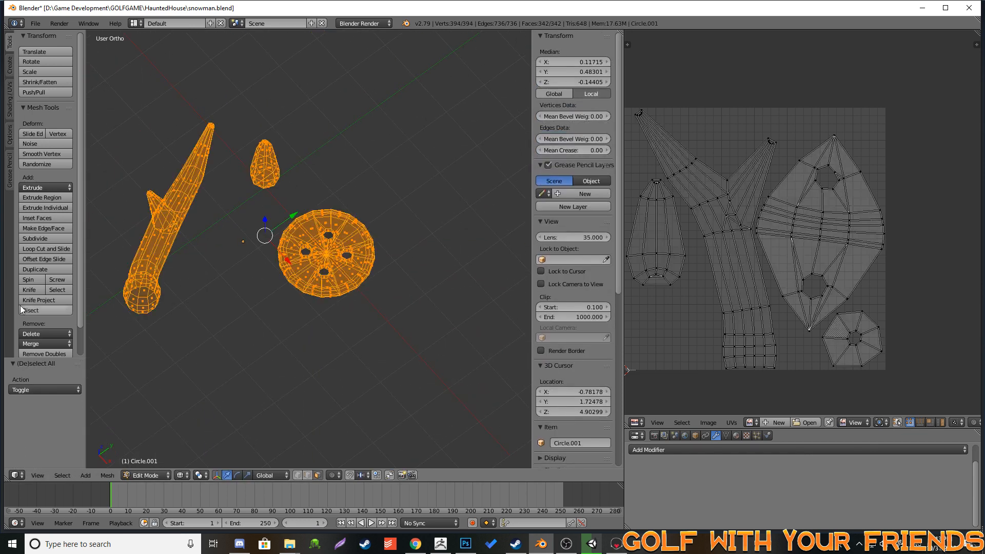
left_click(35, 355)
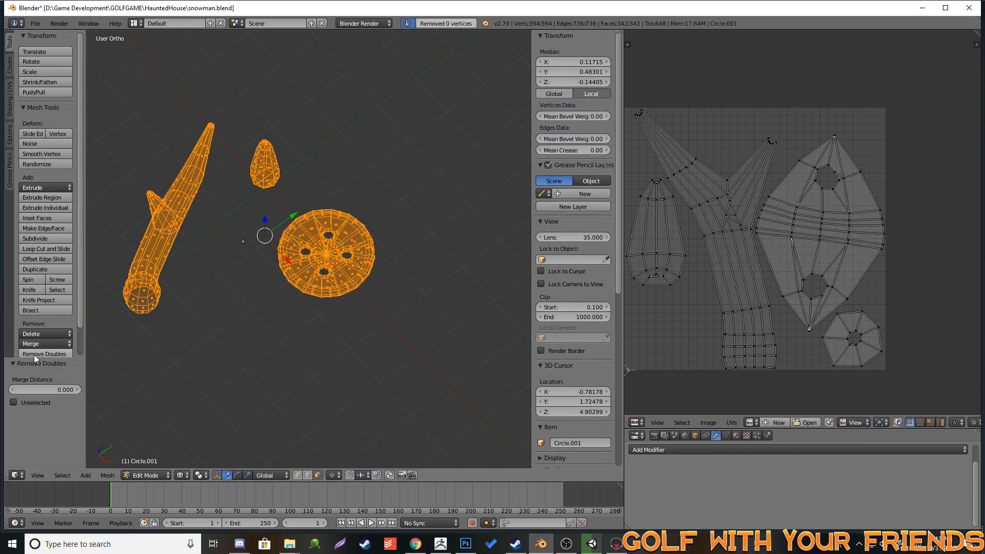
left_click(75, 389)
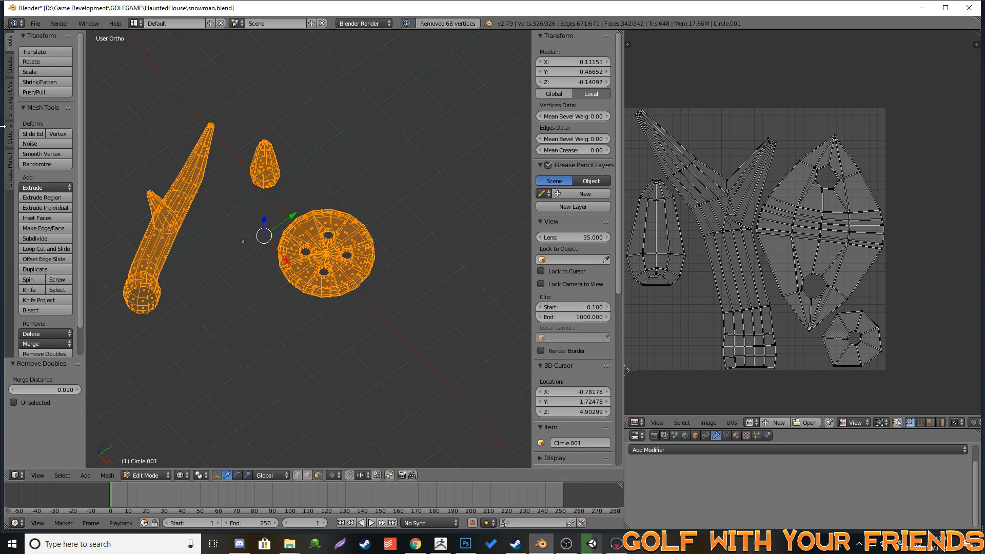
- Recalculate the normals of all pieces, set the viewport shading to Solid, and check the meshes in Object Mode
left_click(8, 109)
left_click(50, 126)
mouse_move(255, 286)
middle_mouse_down()
mouse_move(226, 248)
mouse_move(250, 288)
middle_mouse_up()
key("Tab")
key("Tab")
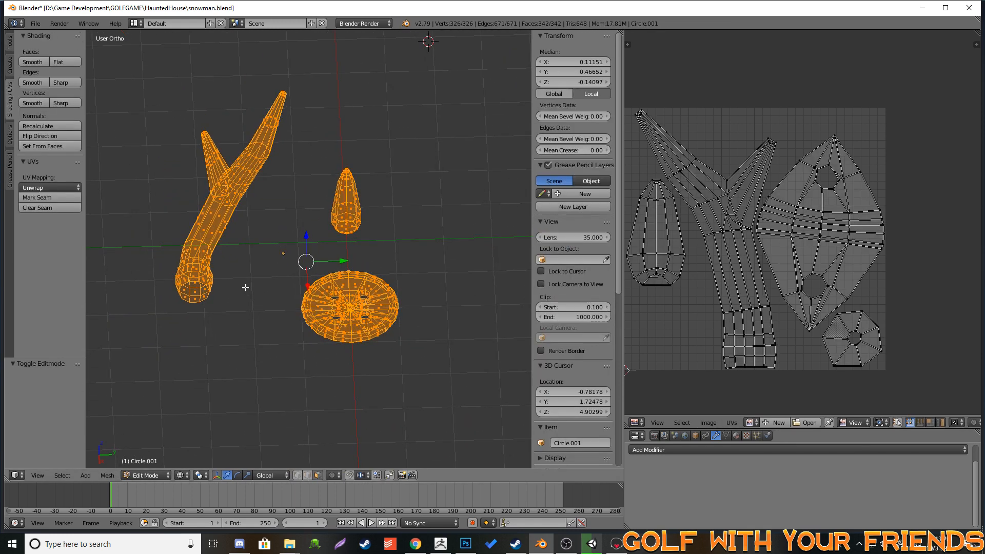
left_click(180, 475)
left_click(187, 442)
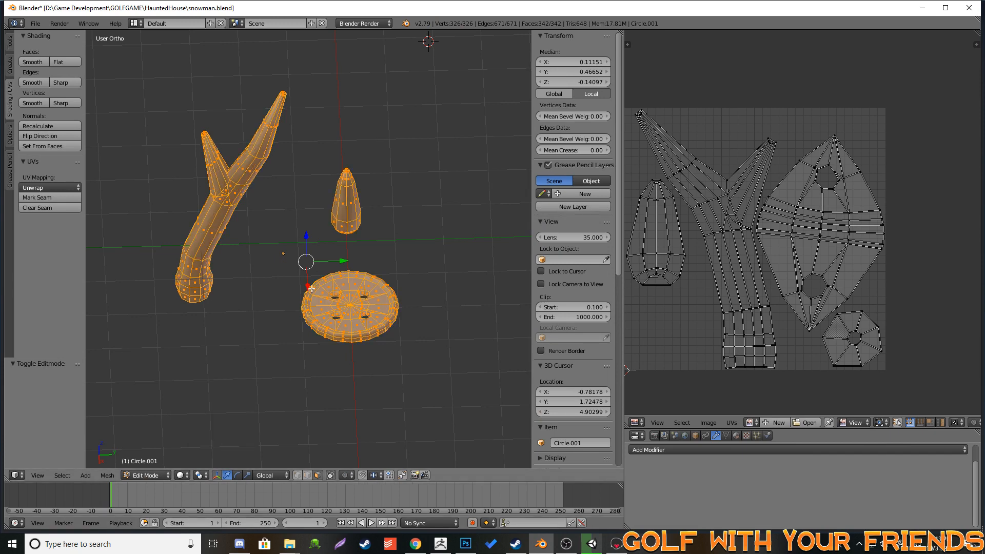
mouse_move(288, 307)
middle_mouse_down()
mouse_move(358, 277)
mouse_move(413, 283)
middle_mouse_up()
key("Tab")
scroll(413, 283, "up", 4)
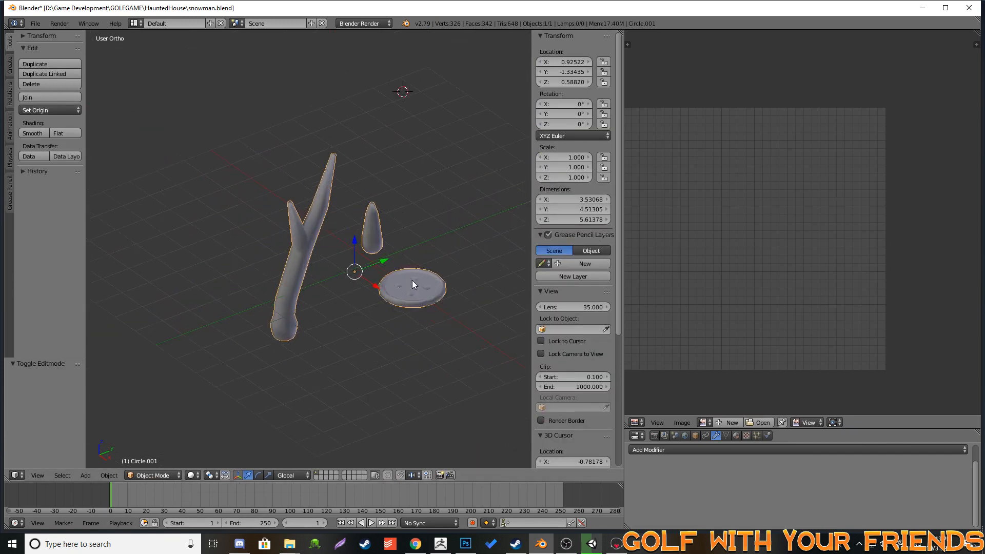
- Fill the open base of the branch arm with faces built between edges of its rim
key("Tab")
middle_click_drag(371, 324, 333, 274)
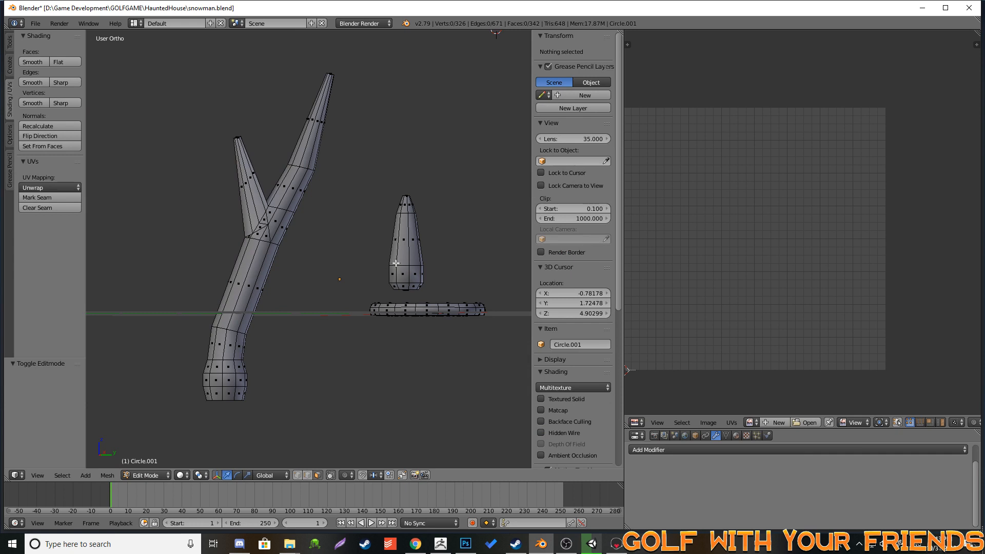
middle_click_drag(272, 355, 352, 182)
scroll(352, 183, "up", 4)
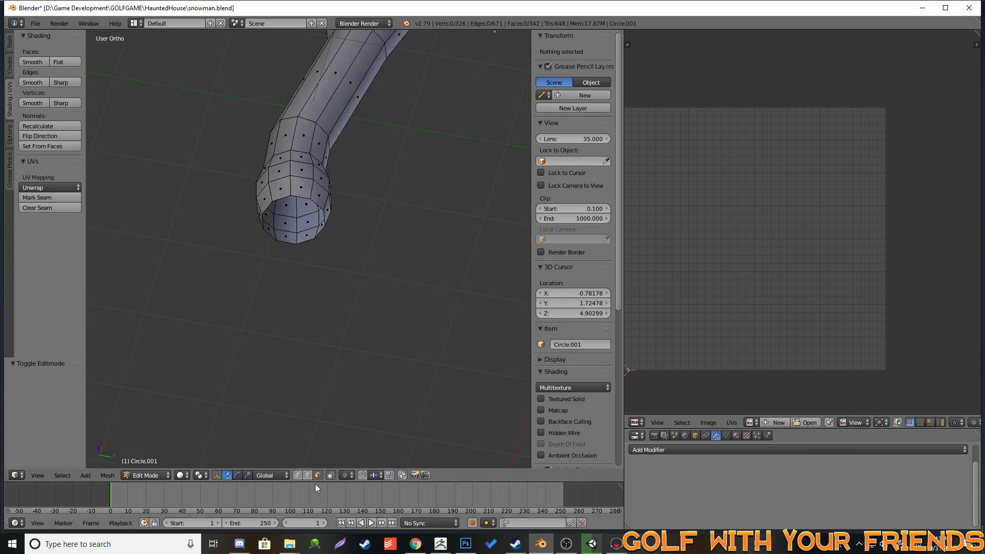
right_click(265, 199)
middle_click_drag(265, 199, 341, 209)
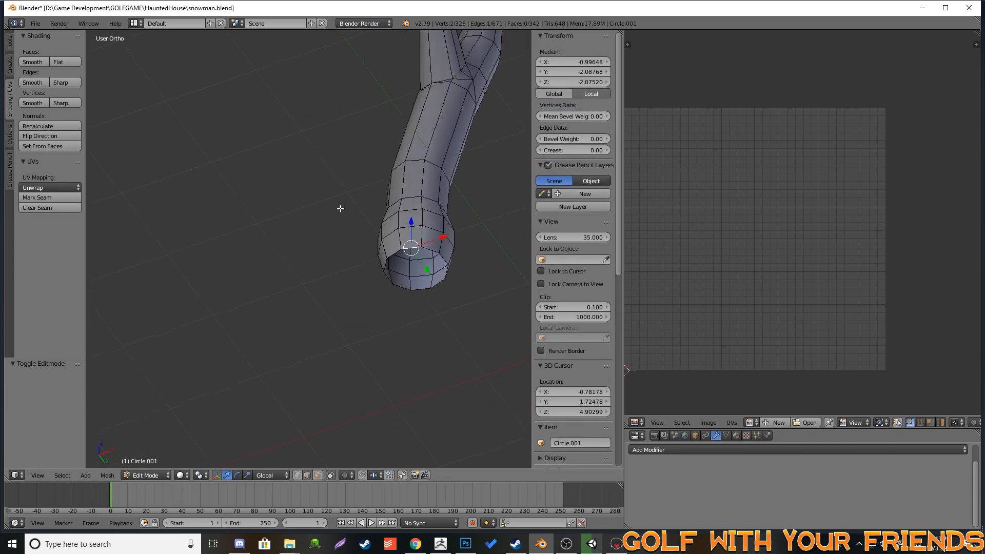
middle_click_drag(432, 287, 454, 303)
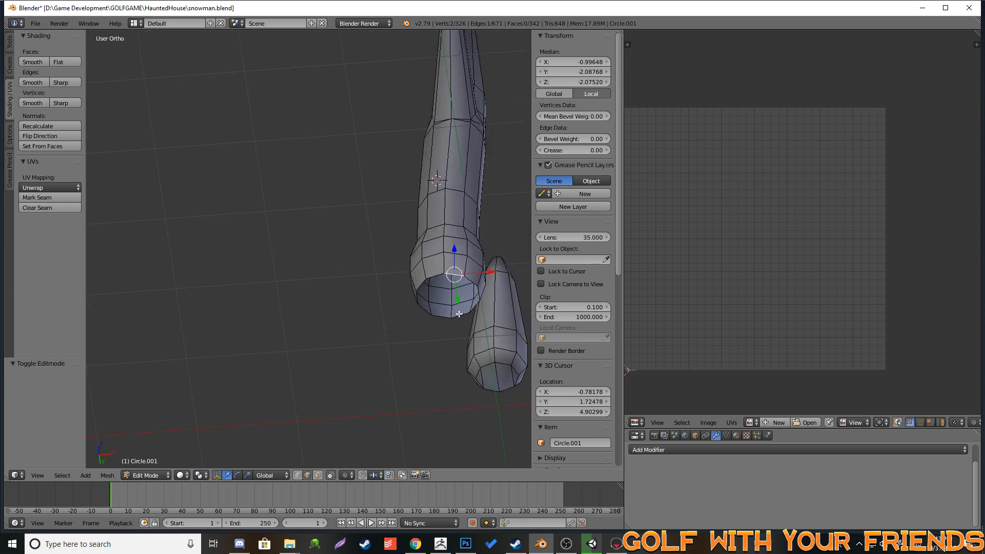
right_click(459, 314, "shift")
key("f")
right_click(465, 299)
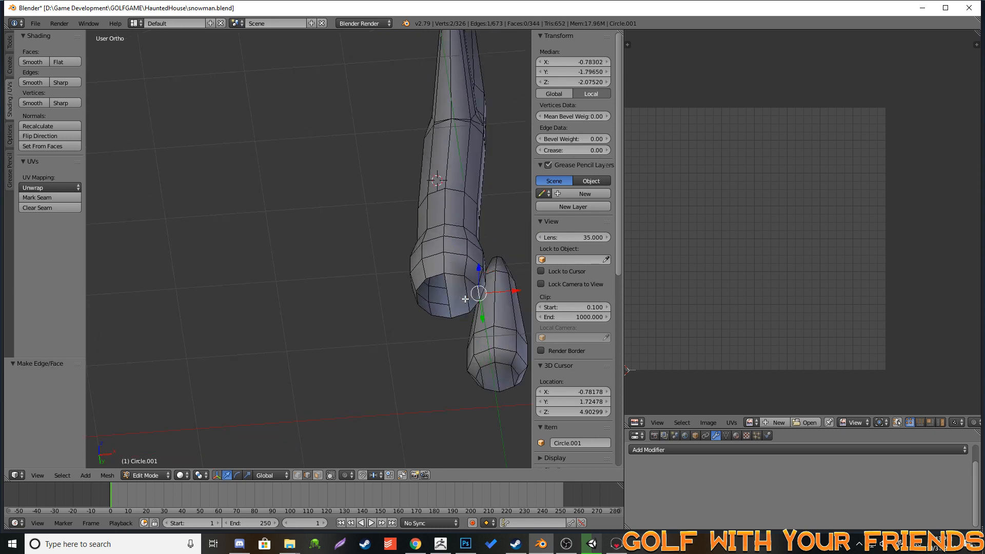
key("f")
scroll(390, 308, "down", 6)
key("a")
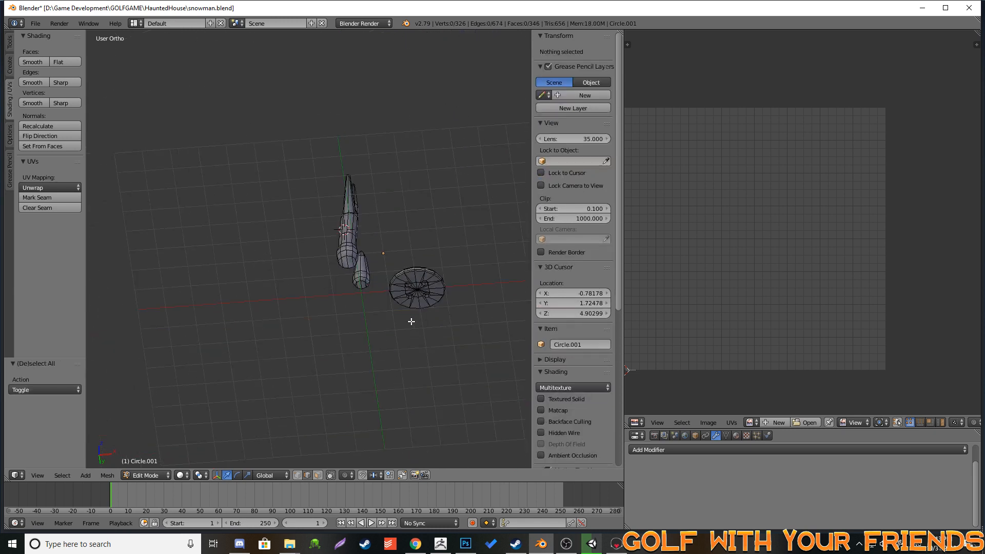
- Select all pieces and load Snowman_Pieces.png from the Iceworld folder as the image for their UVs
key("a")
middle_click_drag(374, 301, 398, 391)
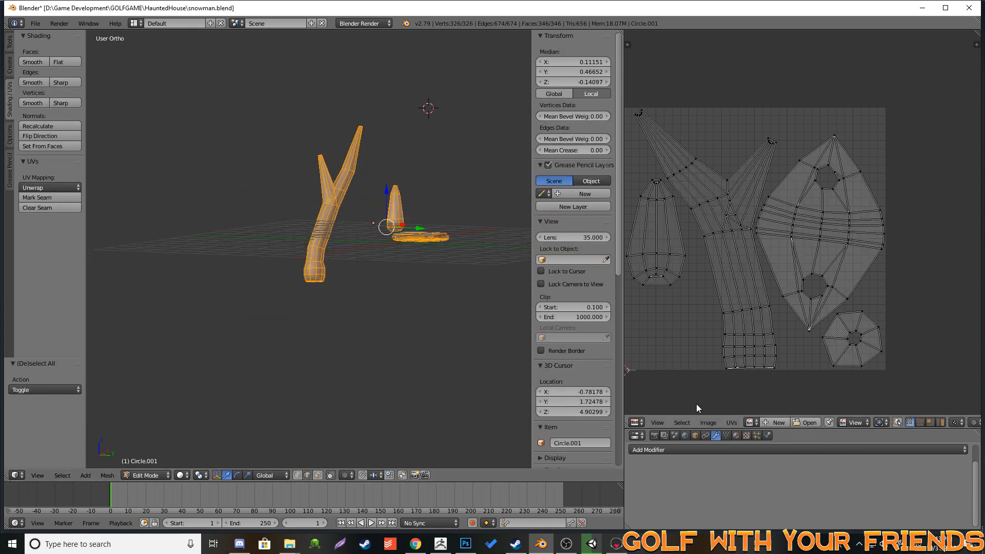
left_click(709, 423)
left_click(718, 401)
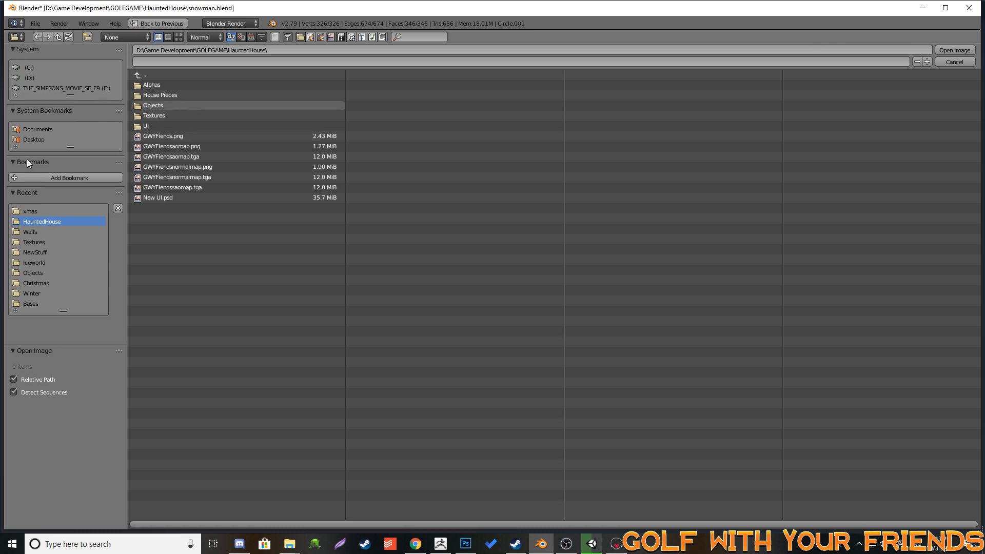
left_click(42, 262)
left_click(202, 311)
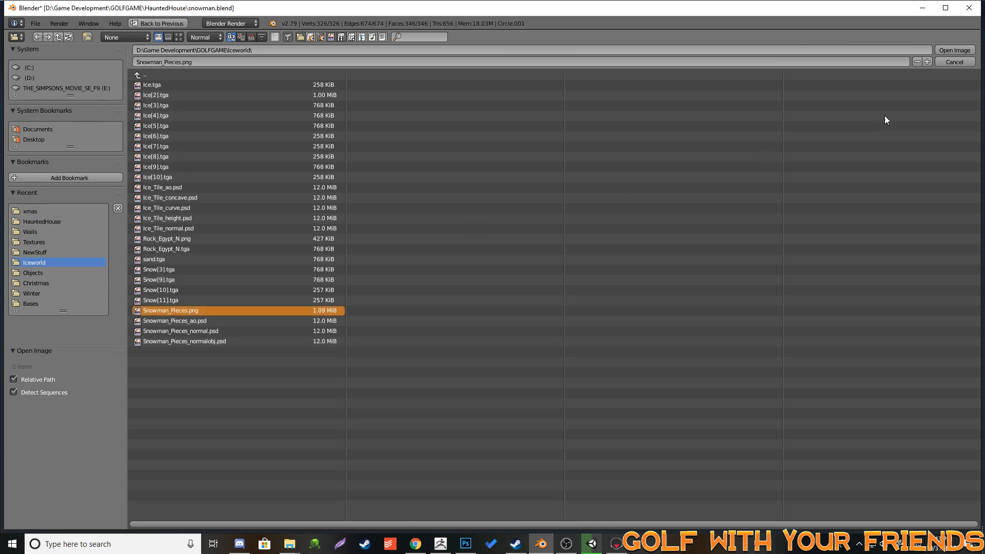
left_click(955, 50)
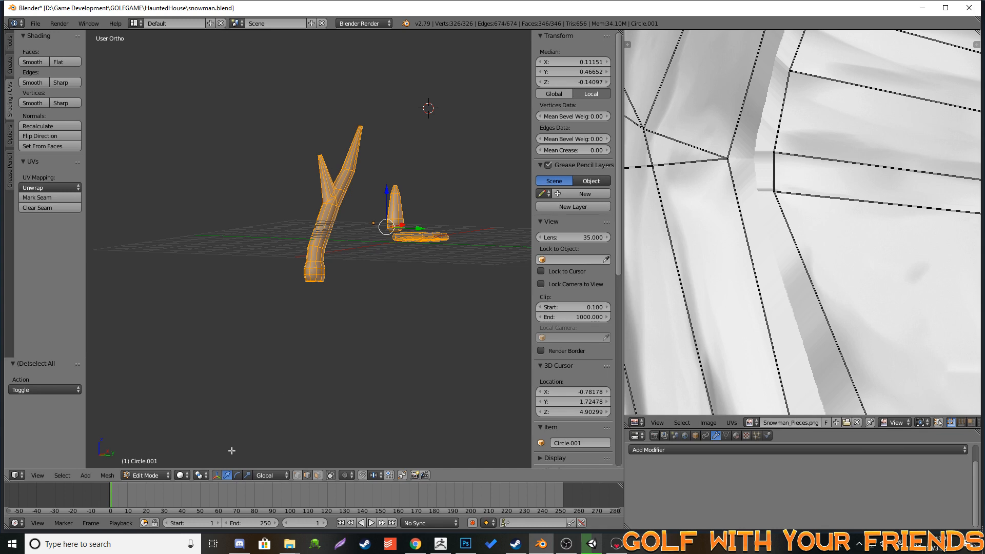
- Set the viewport shading to Texture, return to Object Mode, and inspect the textured branch, nose and button
left_click(180, 475)
left_click(203, 429)
mouse_move(257, 318)
middle_mouse_down()
mouse_move(318, 262)
mouse_move(307, 266)
mouse_move(394, 281)
mouse_move(448, 270)
mouse_move(352, 286)
middle_mouse_up()
scroll(319, 262, "up", 5)
key("a")
key("Tab")
scroll(319, 262, "down", 5)
scroll(306, 266, "up", 4)
scroll(289, 270, "up", 4)
middle_click_drag(364, 332, 357, 278, "shift")
scroll(337, 273, "down", 5)
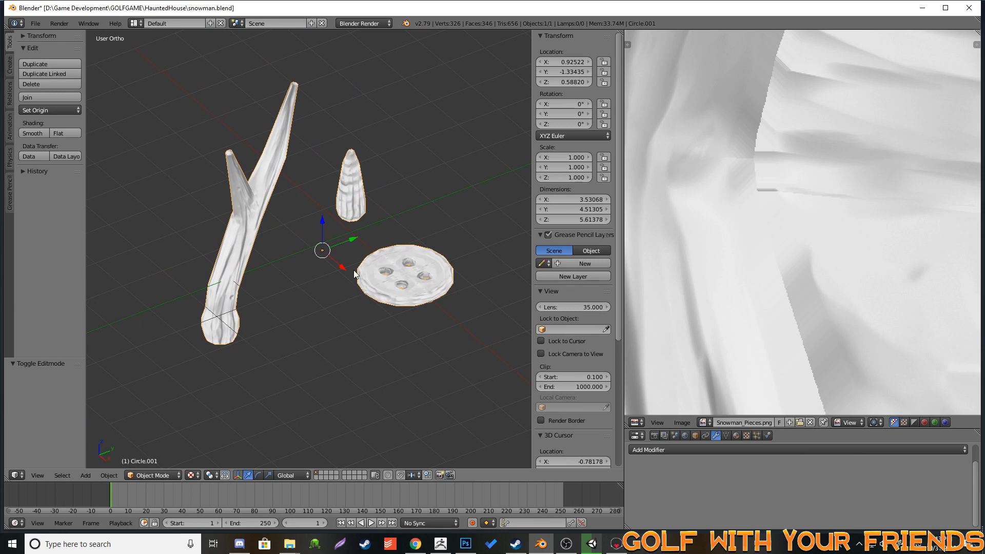
- Export only the selected mesh as a Wavefront OBJ named snowmanobjectsTOPAINT.obj in the Iceworld folder
left_click(36, 23)
mouse_move(61, 230)
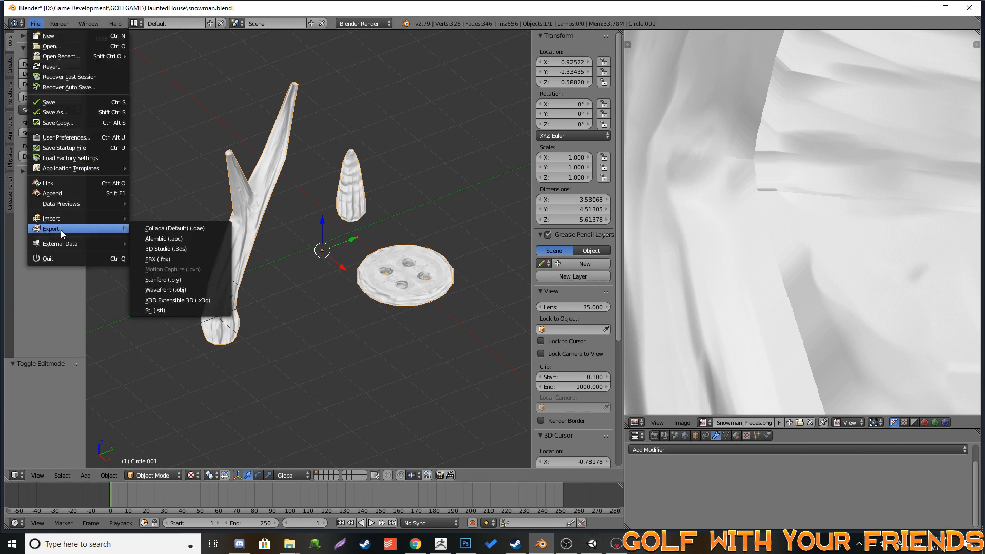
left_click(174, 289)
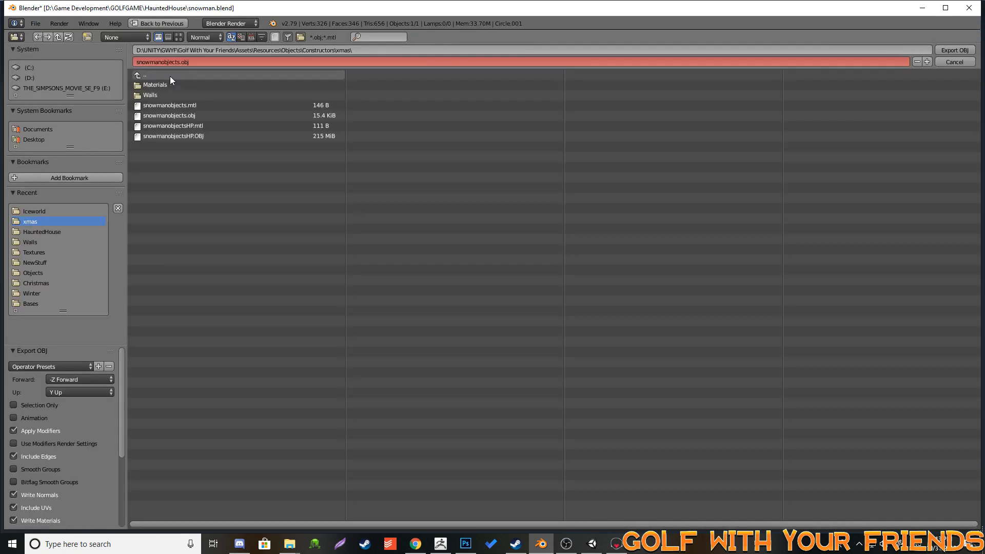
left_click(209, 61)
key("Return")
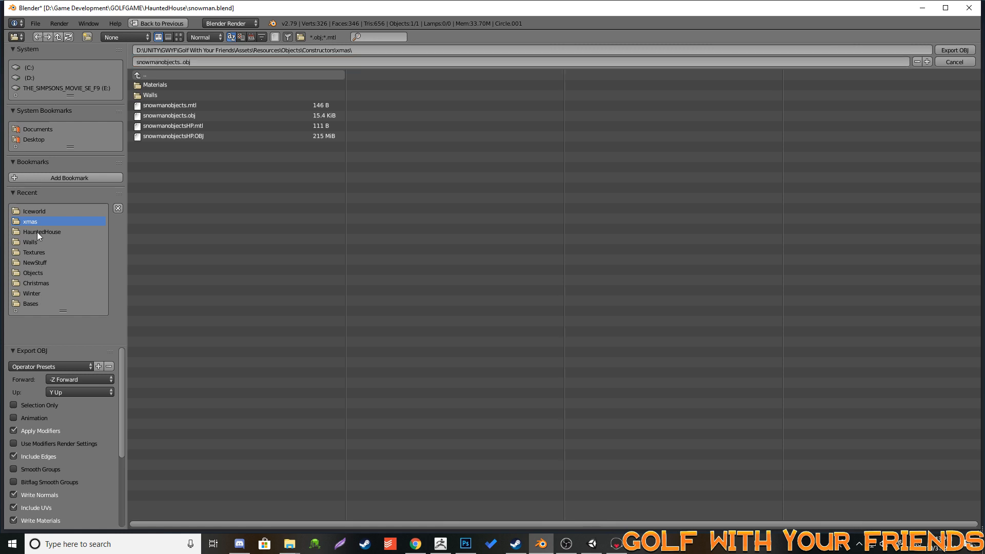
left_click(36, 210)
left_click(197, 61)
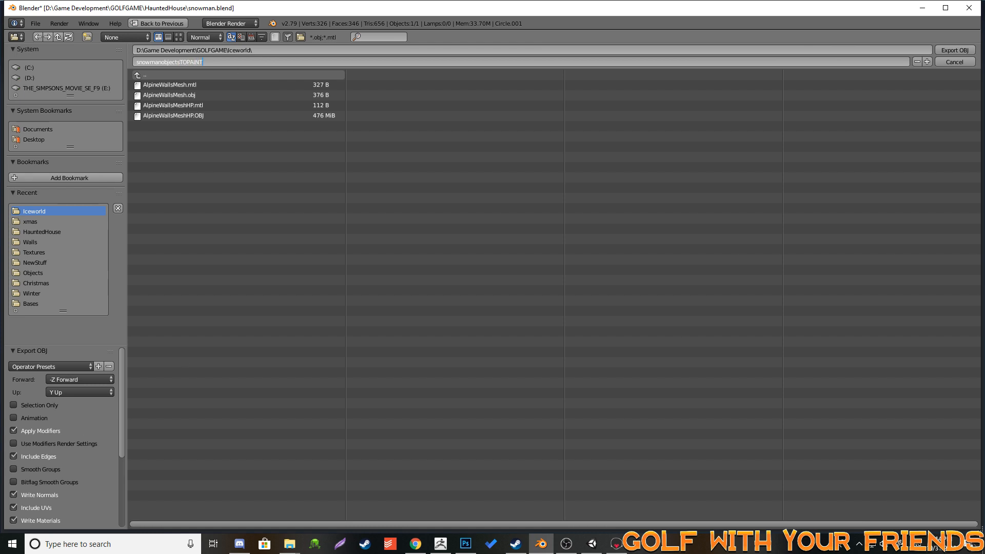
key("Return")
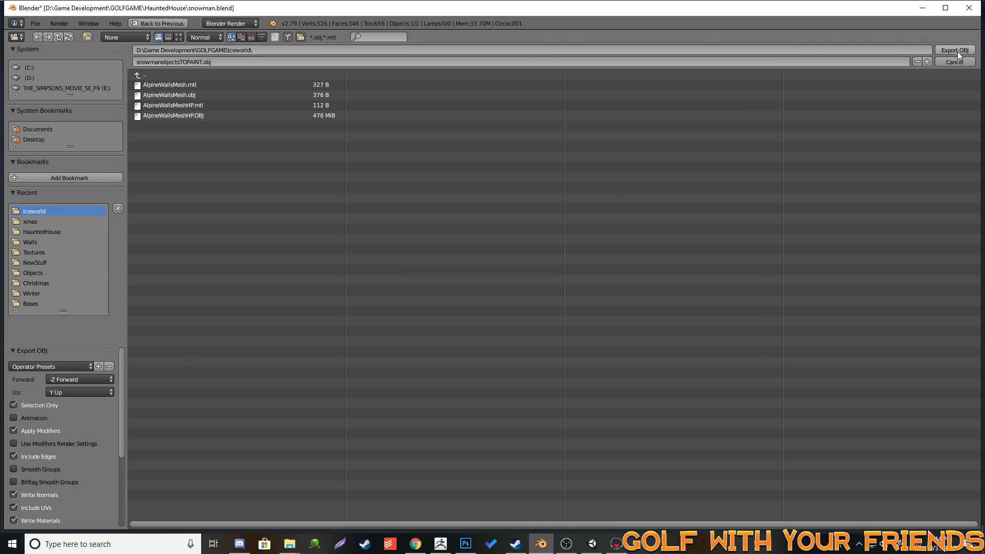
- Switch to ZBrush and close it without saving the project changes
key("alt+Tab")
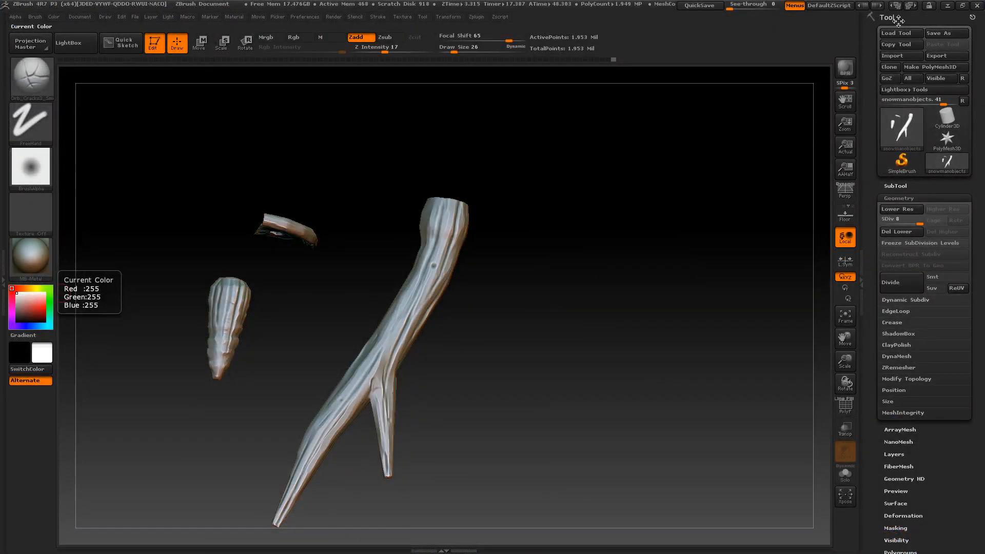
left_click(975, 8)
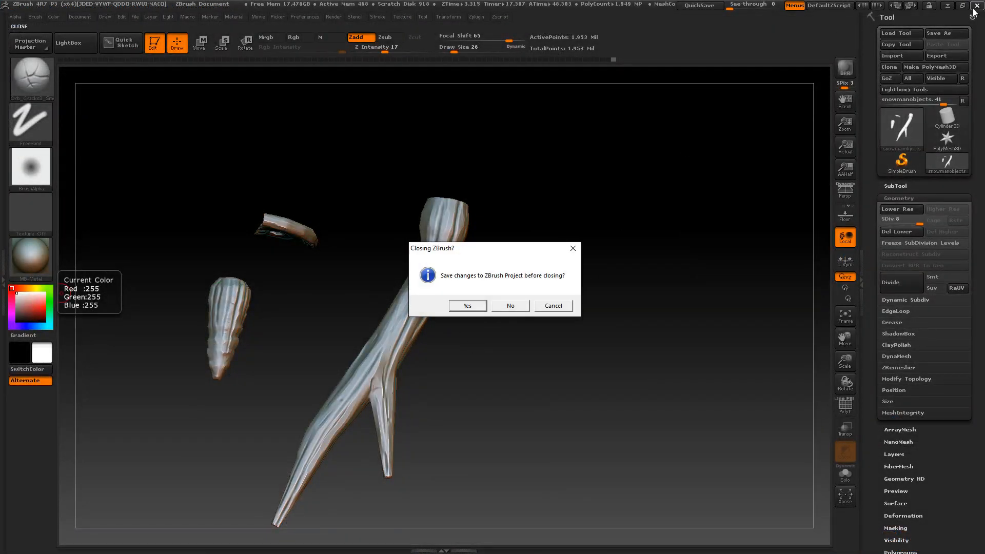
left_click(511, 306)
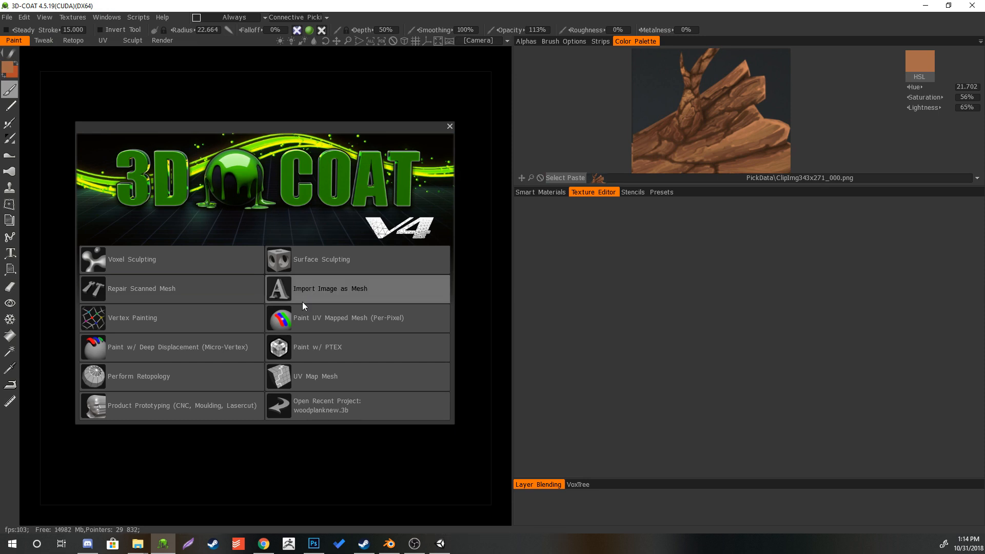
- In 3D-Coat, start per-pixel painting of a UV-mapped mesh and import snowmanobjectsTOPAINT from the Iceworld folder
left_click(283, 318)
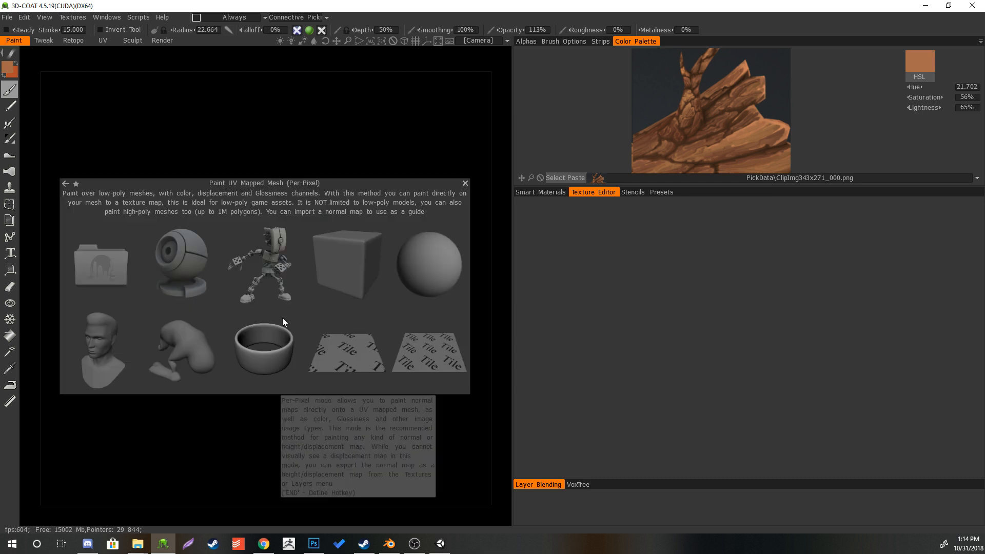
left_click(105, 274)
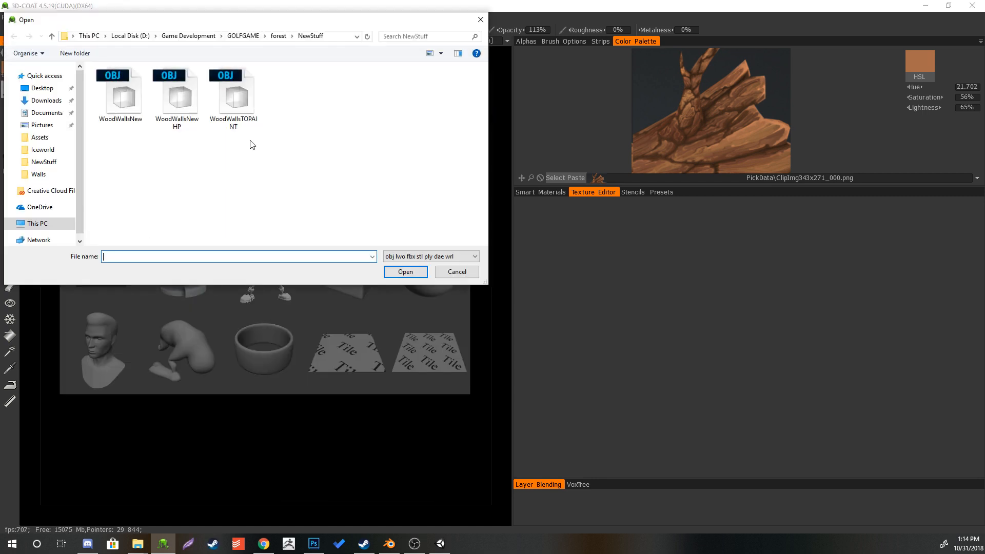
left_click(42, 149)
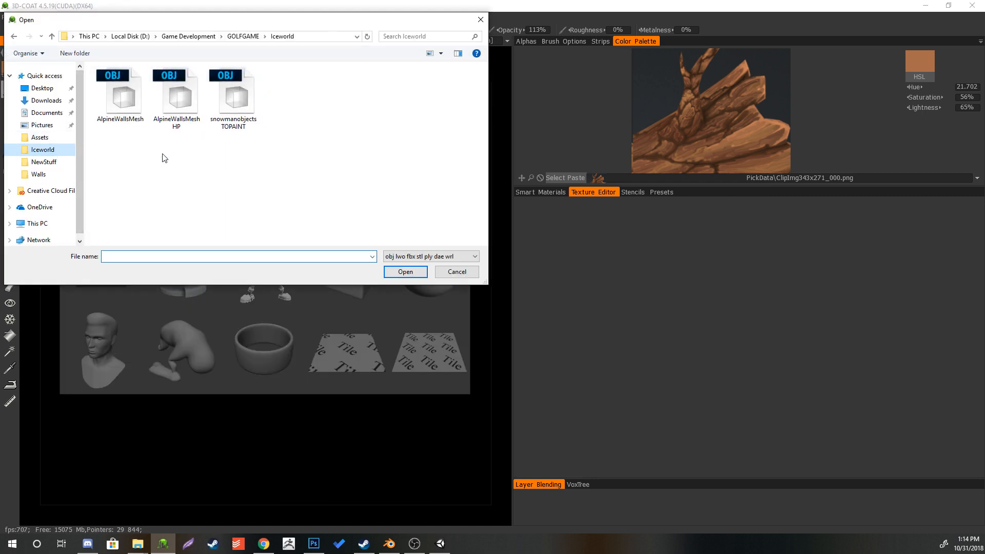
left_click(233, 100)
left_click(406, 272)
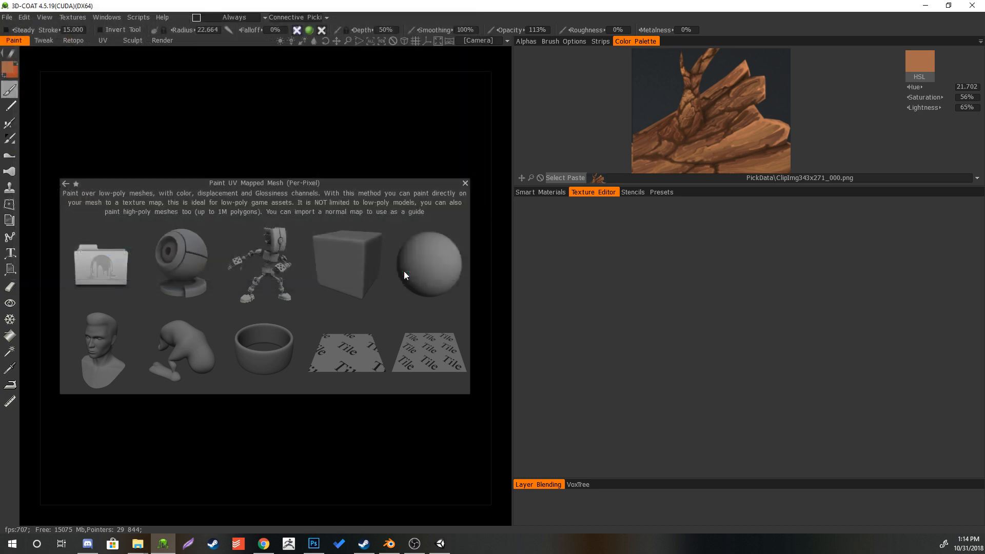
left_click(205, 385)
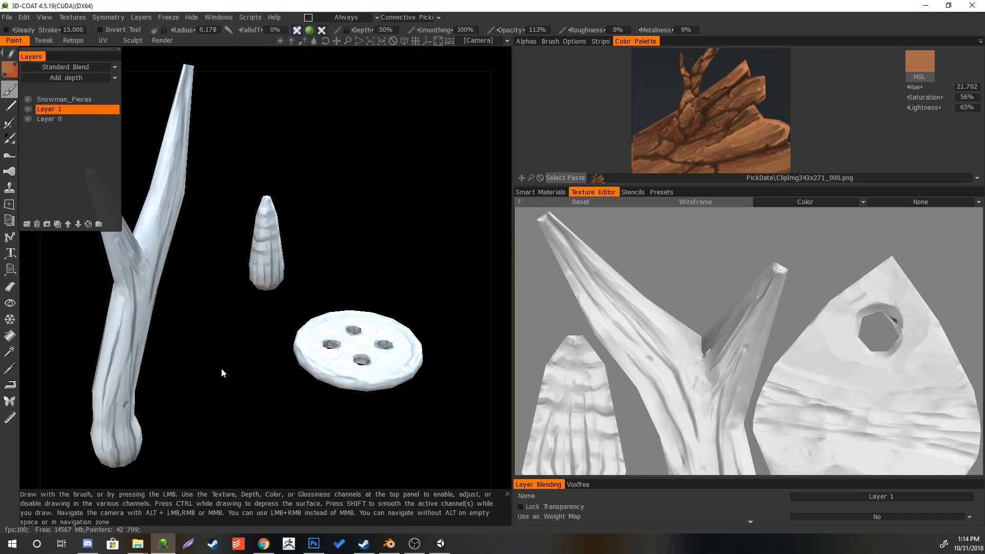
- Add a new layer above Snowman_Pieces and set its blend mode to Multiply
left_click_drag(221, 369, 207, 399)
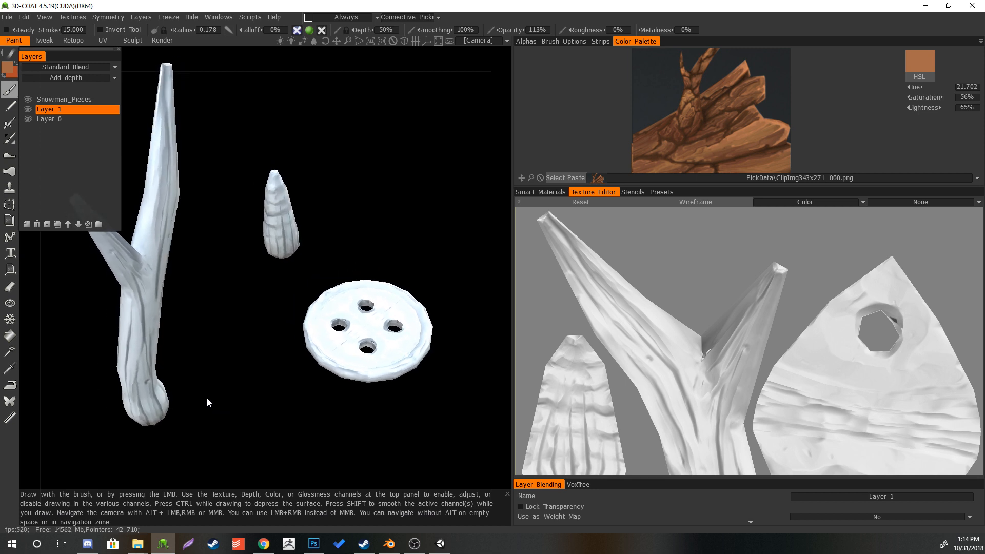
left_click(84, 98)
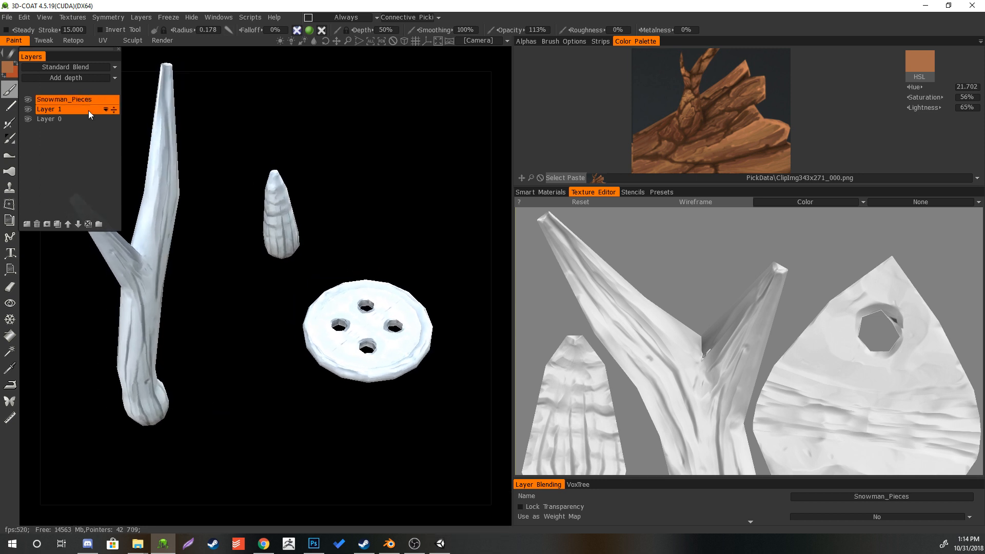
left_click(26, 223)
left_click(113, 66)
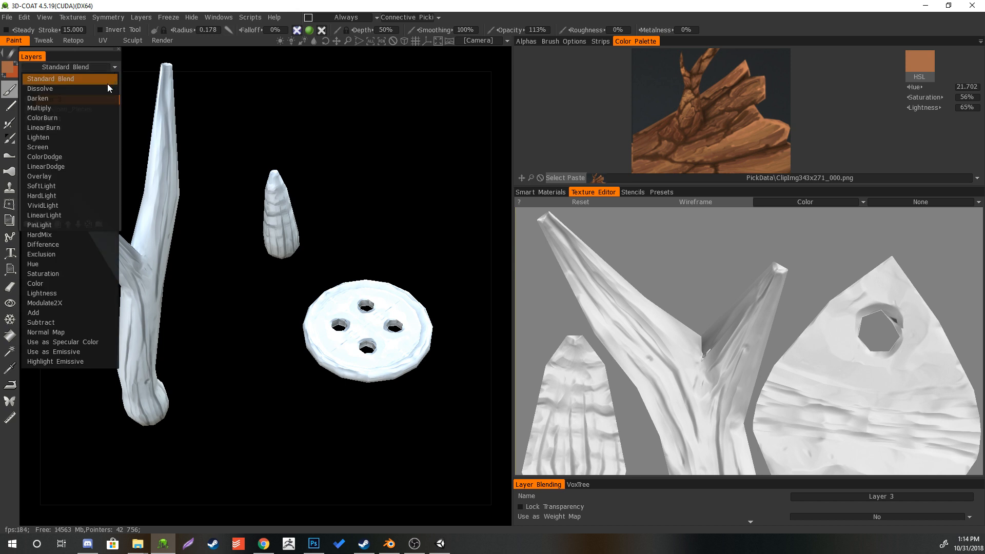
left_click(81, 108)
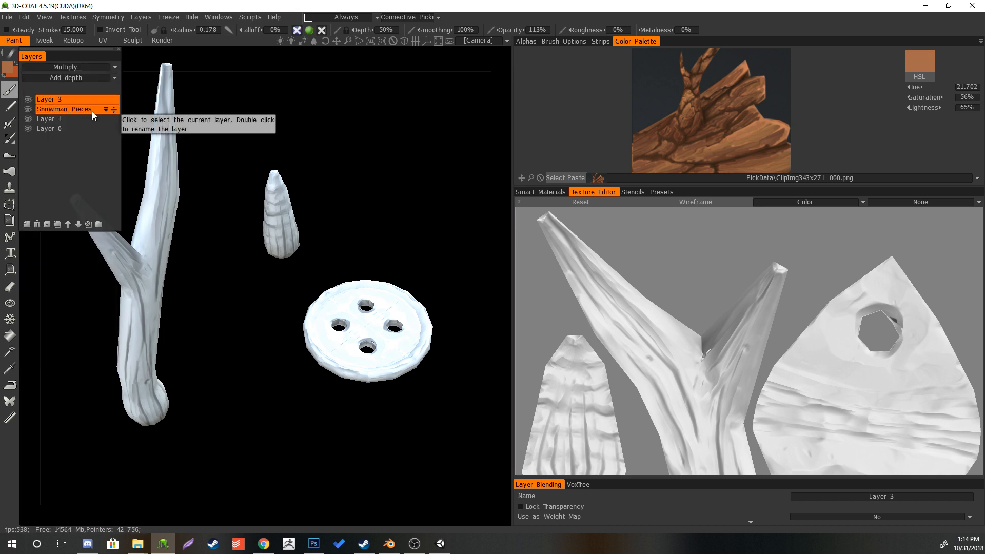
- Paint the whole branch in the texture view with dark brown sampled from the wood reference, using a brush radius of 0.514
left_click(746, 118)
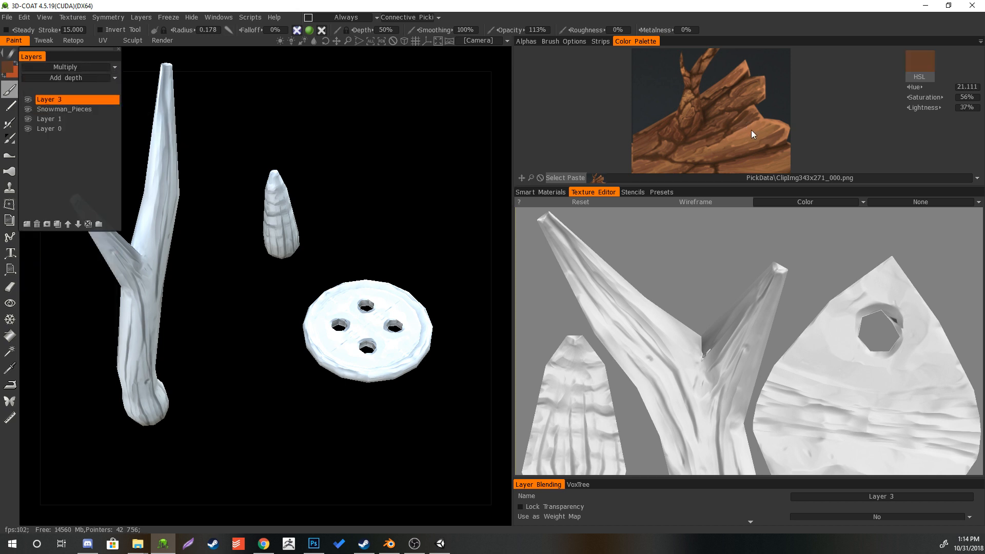
scroll(746, 275, "down", 5)
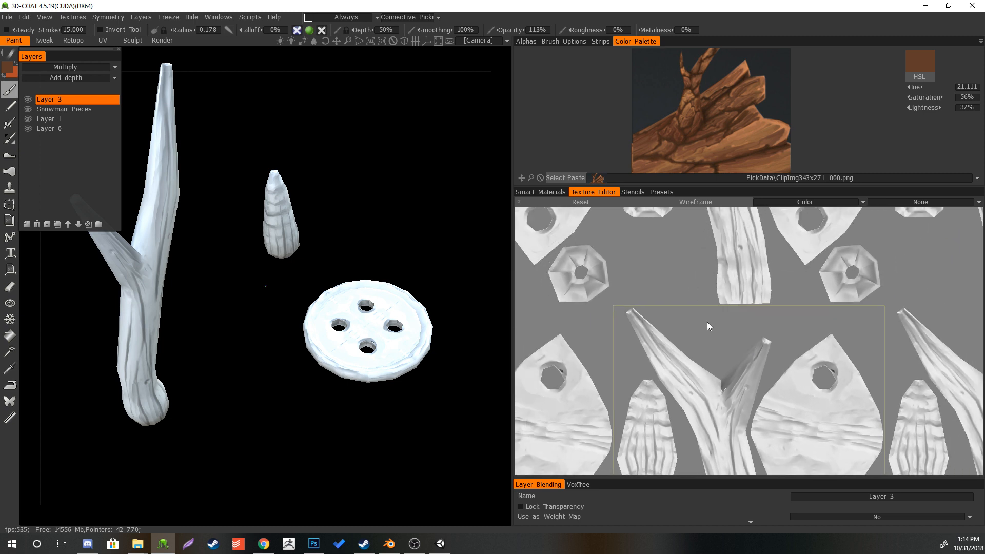
right_click_drag(680, 365, 690, 366)
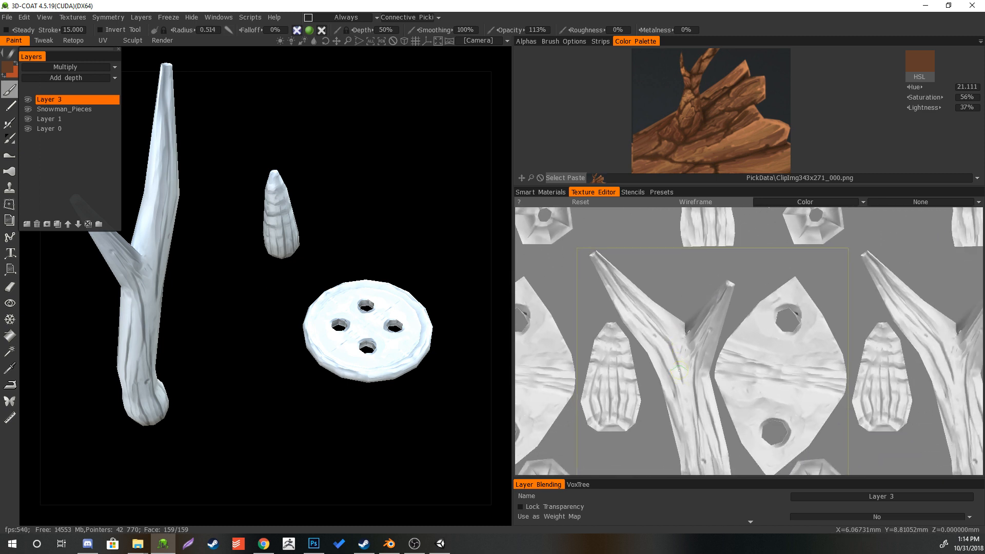
mouse_move(676, 370)
left_mouse_down()
mouse_move(726, 286)
mouse_move(702, 380)
mouse_move(696, 343)
mouse_move(704, 410)
mouse_move(710, 405)
left_mouse_up()
middle_click_drag(717, 413, 688, 327)
mouse_move(676, 325)
left_mouse_down()
mouse_move(686, 406)
mouse_move(699, 419)
mouse_move(683, 328)
mouse_move(670, 419)
mouse_move(655, 410)
mouse_move(687, 429)
mouse_move(642, 307)
mouse_move(668, 398)
mouse_move(651, 264)
mouse_move(636, 314)
left_mouse_up()
middle_click_drag(618, 296, 634, 362)
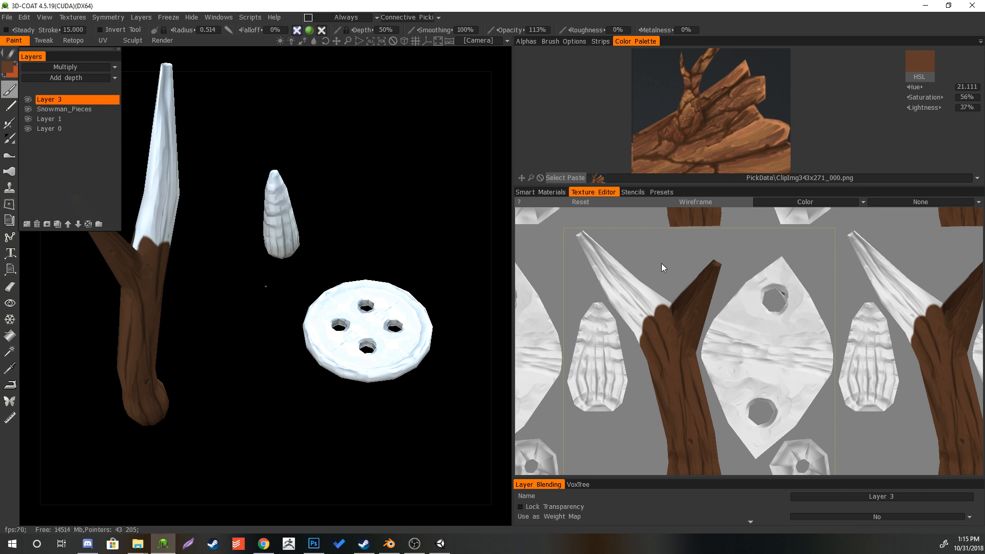
middle_click_drag(661, 263, 662, 279)
mouse_move(626, 290)
left_mouse_down()
mouse_move(588, 253)
mouse_move(638, 357)
mouse_move(659, 321)
mouse_move(655, 331)
mouse_move(642, 309)
mouse_move(629, 313)
mouse_move(612, 298)
left_mouse_up()
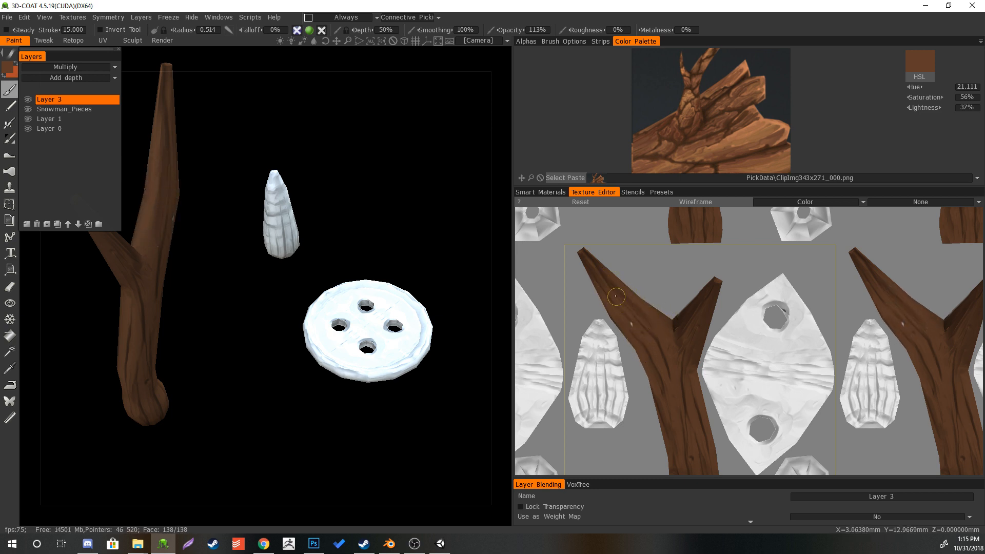
middle_click_drag(658, 413, 664, 387)
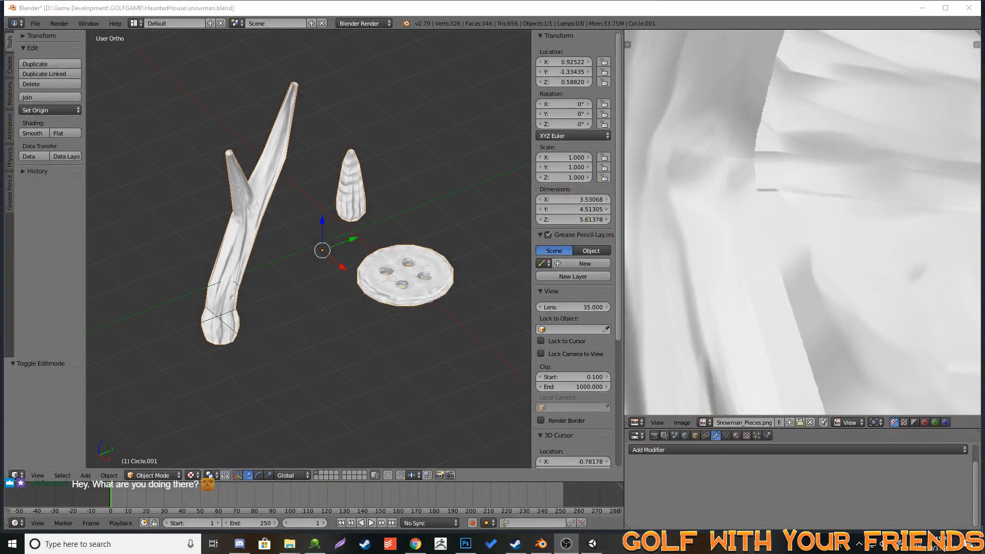
- Switch to Unity and examine the snowman with the red hat in the MenuV2 scene
key("alt+Tab")
right_click_drag(564, 226, 315, 219)
key("w")
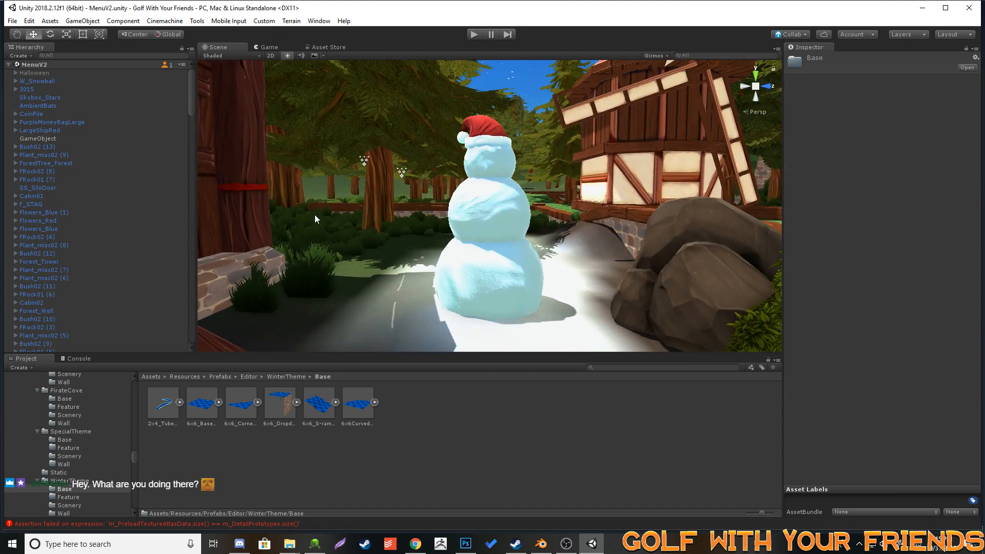
right_click_drag(415, 220, 468, 252)
key("w")
key("s")
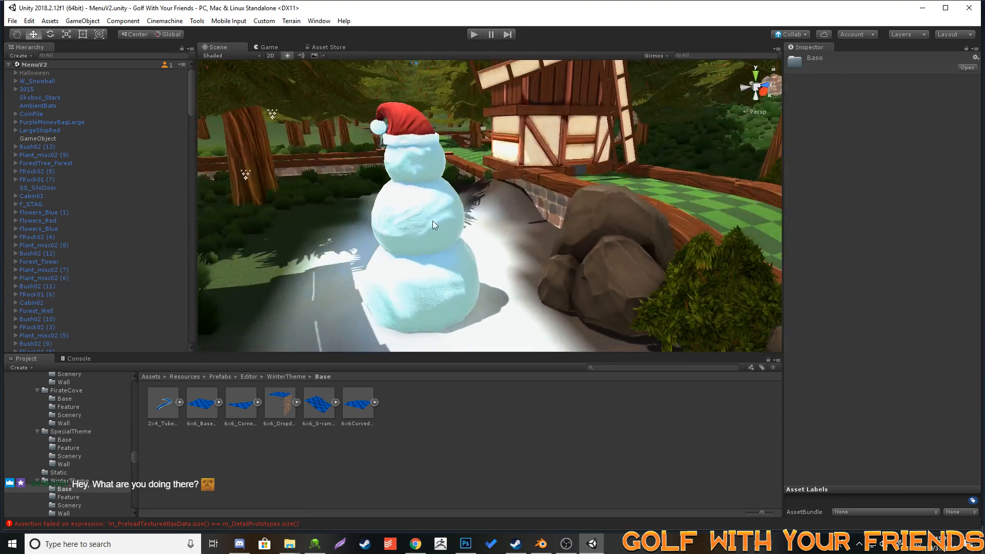
- Move the snowman's middle snowball out of the body to X -11.981 and rotate it freely
left_click(432, 221)
left_click_drag(423, 224, 440, 261)
right_click_drag(429, 264, 476, 280)
key("a")
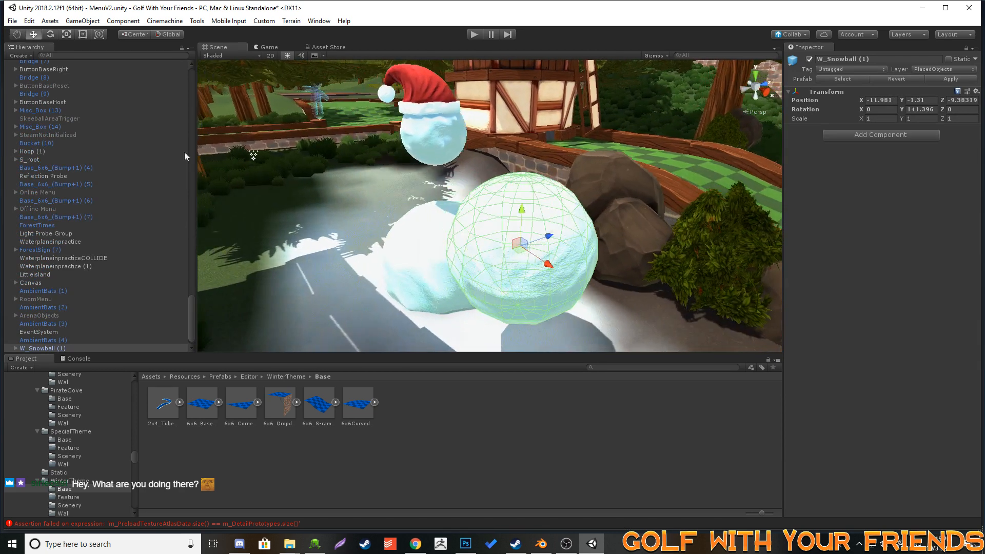
left_click(50, 35)
left_click_drag(473, 245, 451, 221)
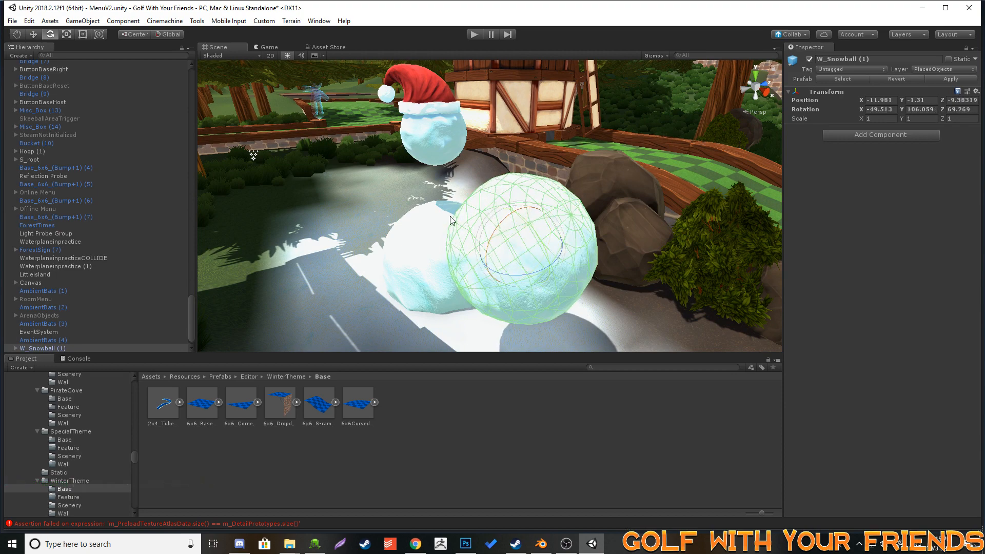
left_click(326, 251)
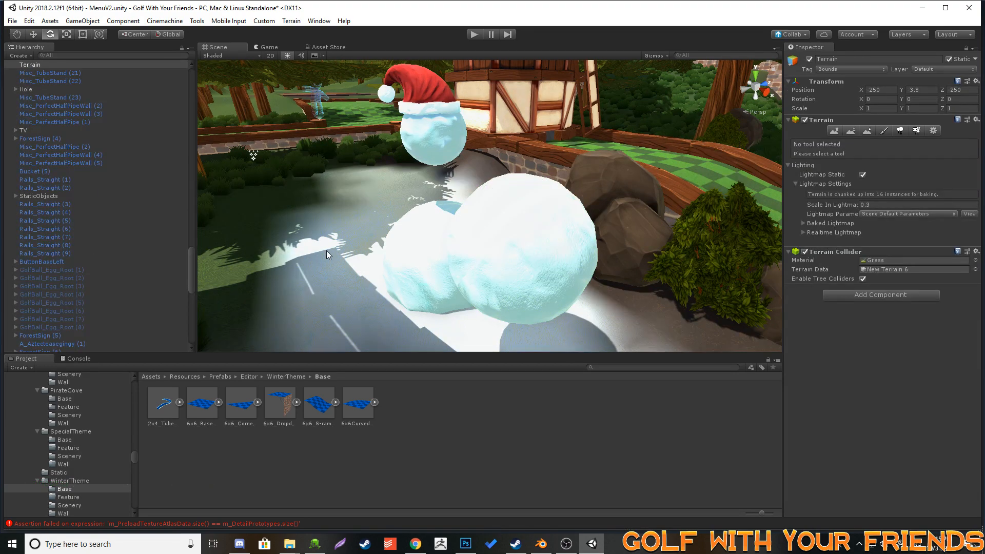
- Reselect the displaced snowball and rotate it further to about -51, 98, 80 degrees
key("d")
right_click_drag(410, 236, 426, 221)
key("w")
key("s")
key("a")
left_click(466, 207)
mouse_move(465, 203)
left_mouse_down()
mouse_move(435, 214)
mouse_move(449, 224)
mouse_move(471, 192)
left_mouse_up()
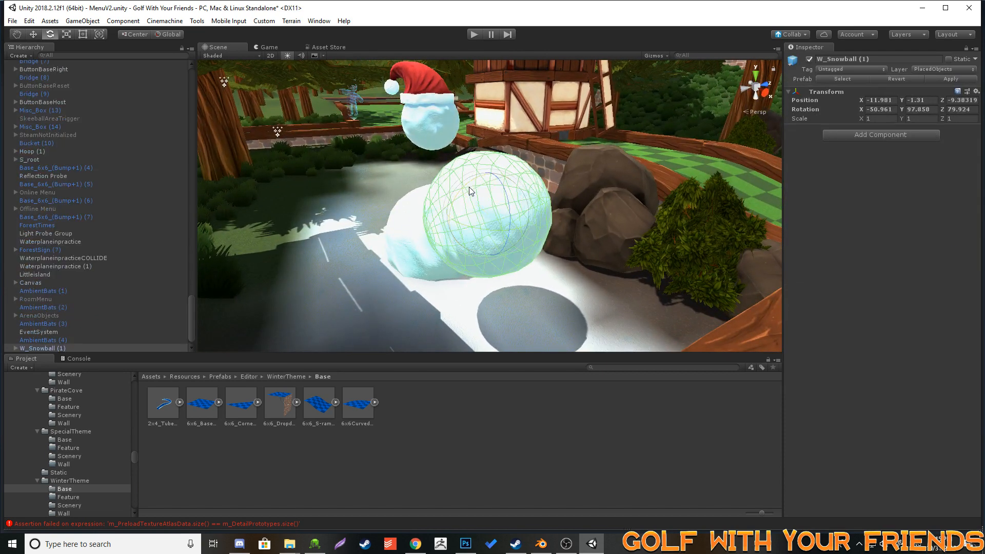
- Undo the middle snowball's rotations and move, and deselect it
key("super")
left_click(589, 314)
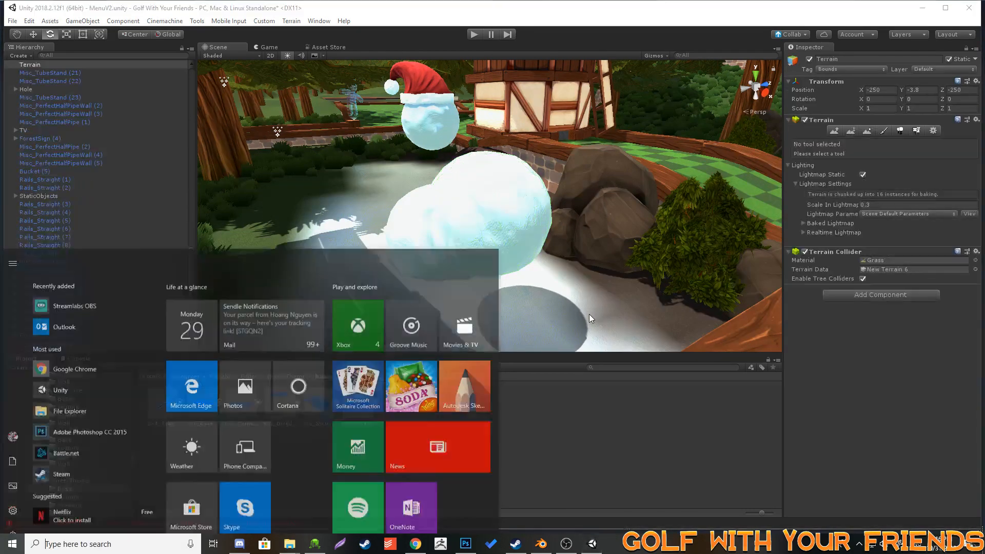
key("ctrl+z")
key("ctrl+z")
key("ctrl+z")
key("ctrl+z")
key("ctrl+z")
key("ctrl+z")
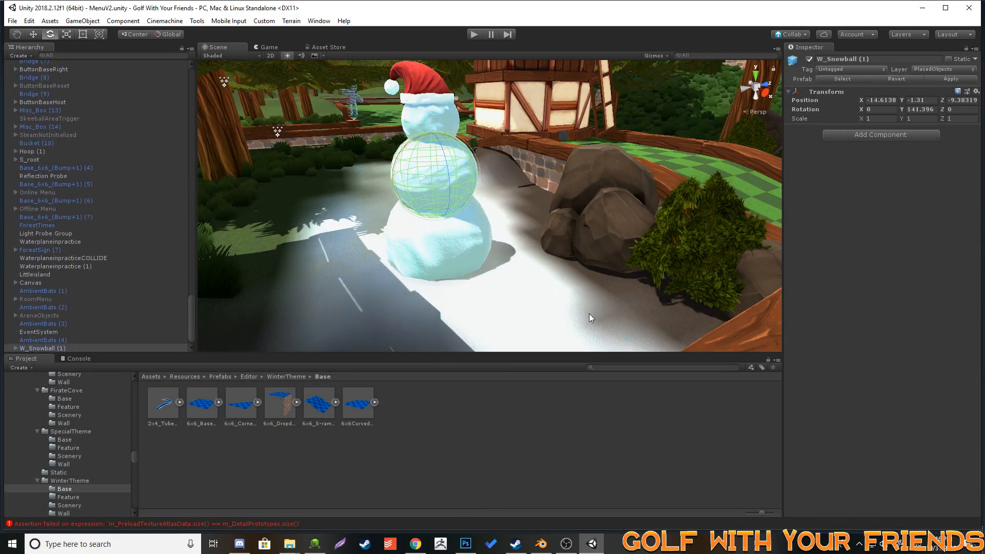
left_click(581, 322)
mouse_move(539, 297)
right_mouse_down()
mouse_move(581, 306)
mouse_move(549, 298)
right_mouse_up()
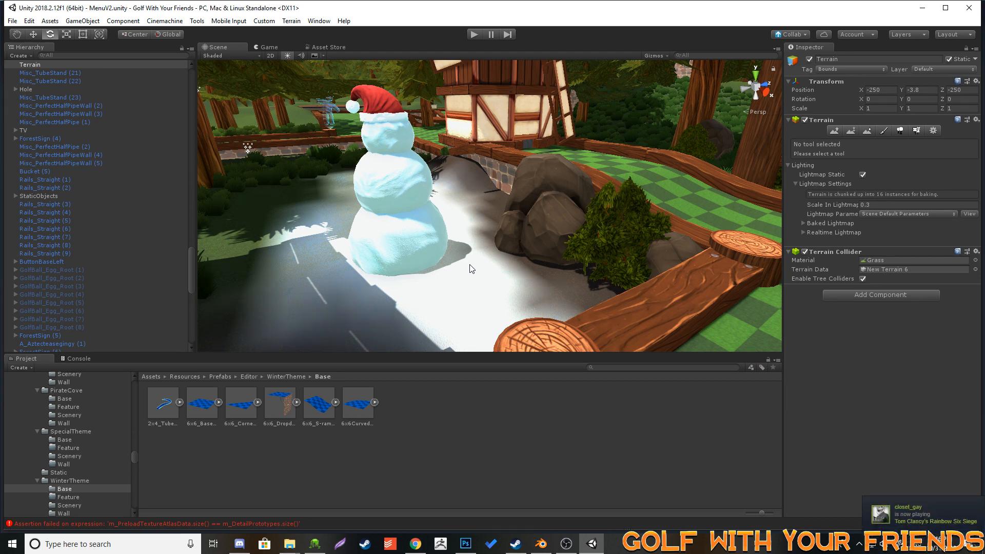
- Duplicate the snowman's bottom snowball and move the copy out beside the snowman
left_click(396, 200)
right_click_drag(316, 262, 485, 297)
key("s")
left_click(486, 297)
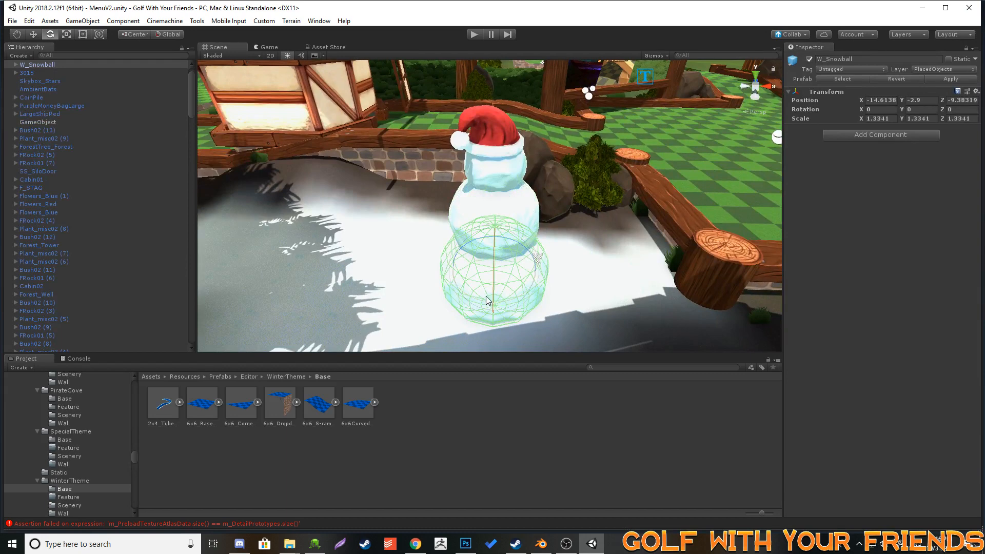
key("ctrl+d")
left_click(33, 34)
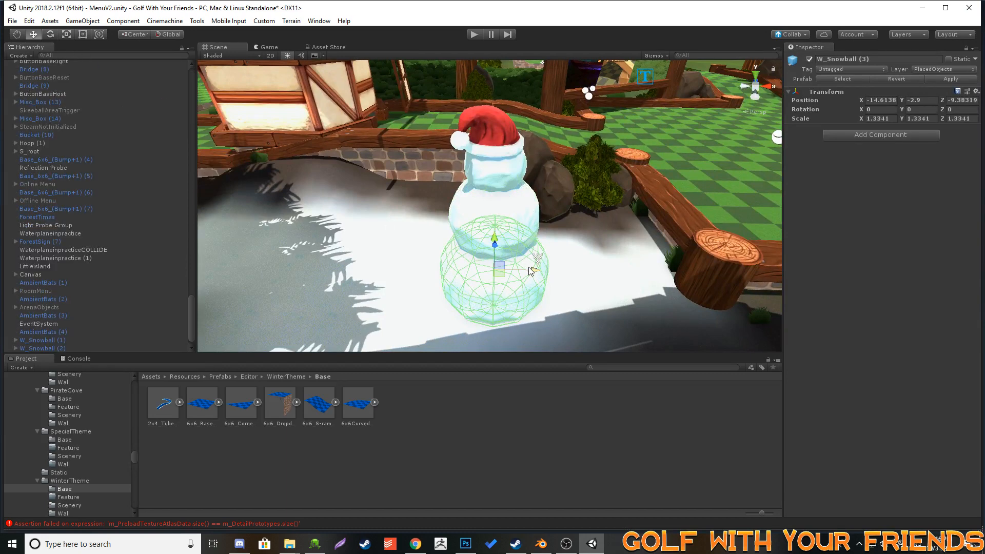
left_click_drag(528, 271, 348, 267)
- Delete the duplicated snowball beside the snowman
left_click(349, 204)
mouse_move(349, 204)
right_mouse_down()
mouse_move(321, 202)
mouse_move(341, 212)
right_mouse_up()
left_click(400, 237)
key("Delete")
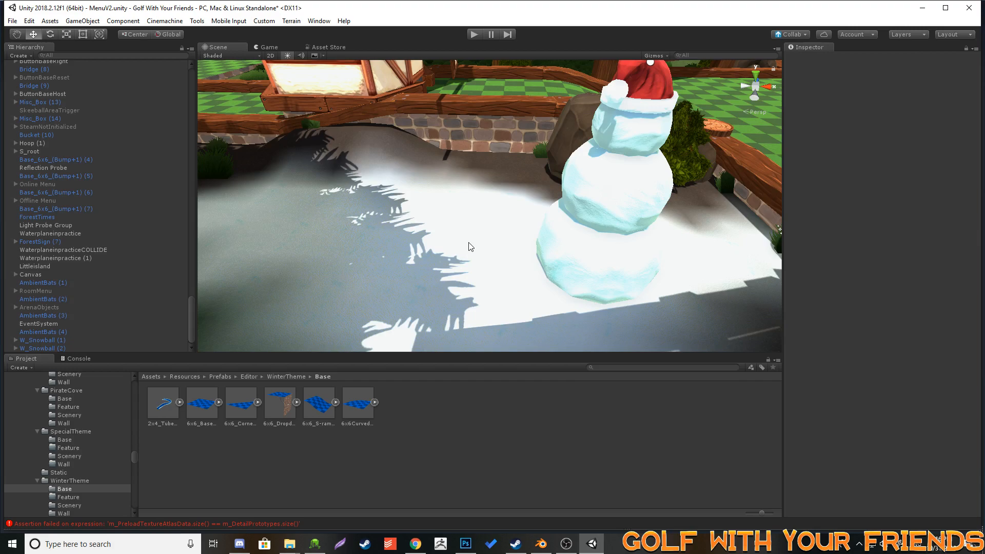
- Place the 6x6_Base_Winter prefab over the green course and undo the placement
right_click_drag(469, 247, 535, 204)
key("w")
left_click_drag(208, 402, 483, 279)
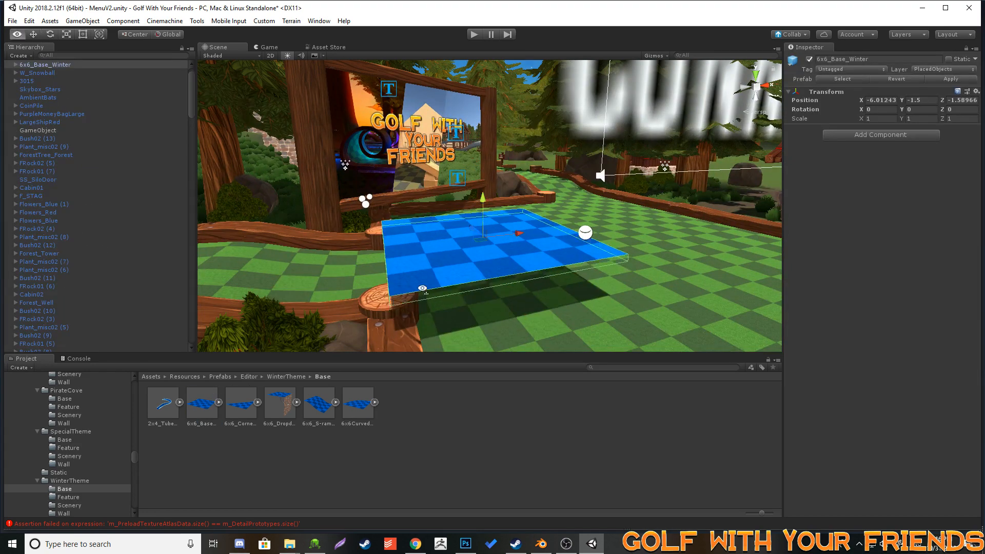
scroll(378, 343, "up", 5)
key("ctrl+z")
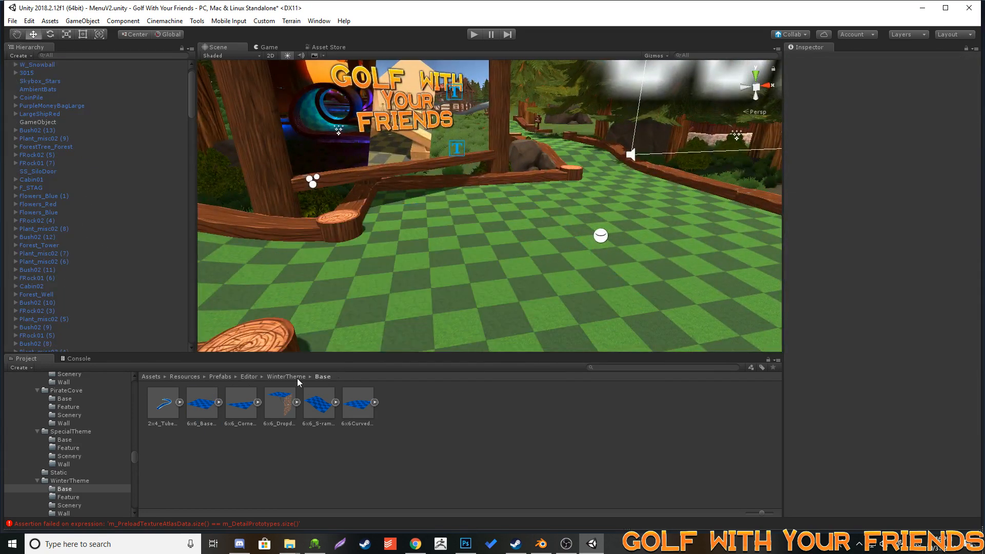
- Place the 6x6_Base_Winter, 1x5.5_Wall_Winter and F_HalfCircleWinter prefabs together on the green course
left_click_drag(201, 403, 415, 207)
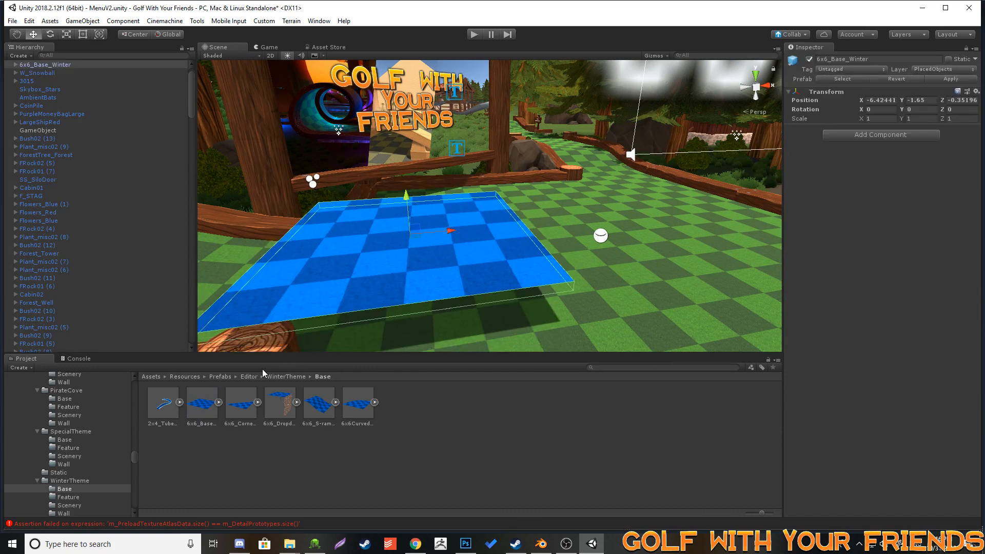
left_click(279, 376)
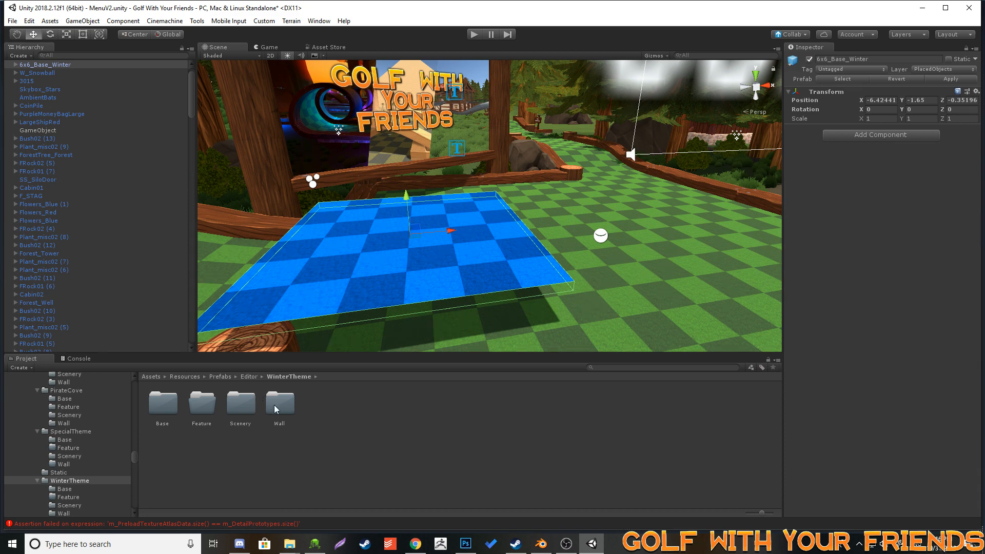
double_click(277, 405)
left_click_drag(171, 408, 403, 263)
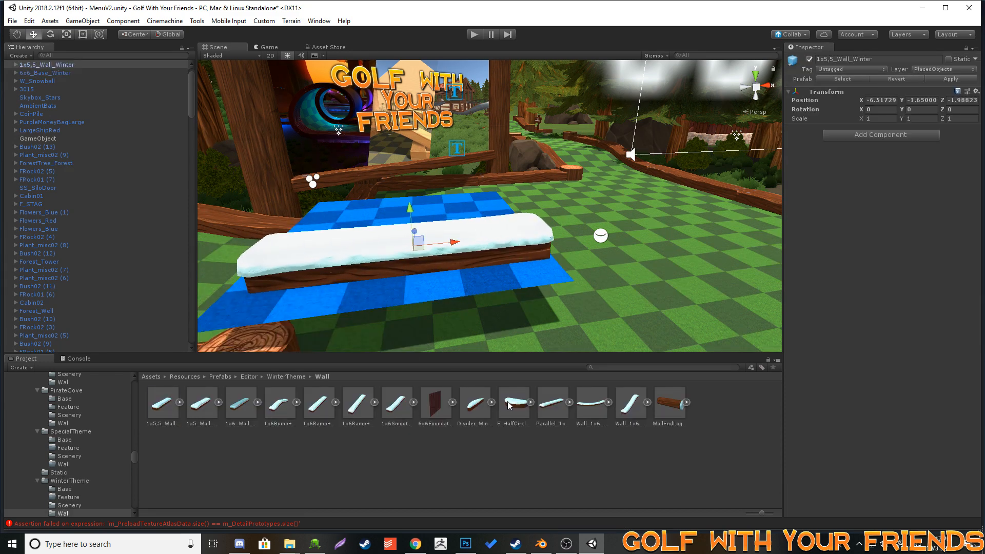
left_click_drag(510, 405, 465, 240)
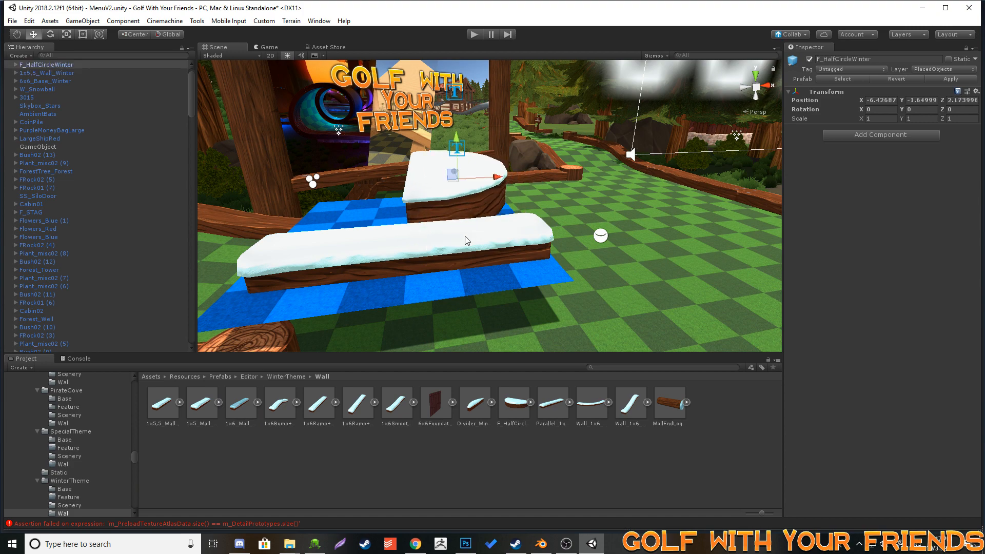
- Delete the placed winter wall, half circle and base from the course and return to the snowman
right_click_drag(465, 241, 406, 232)
key("d")
left_click(407, 232)
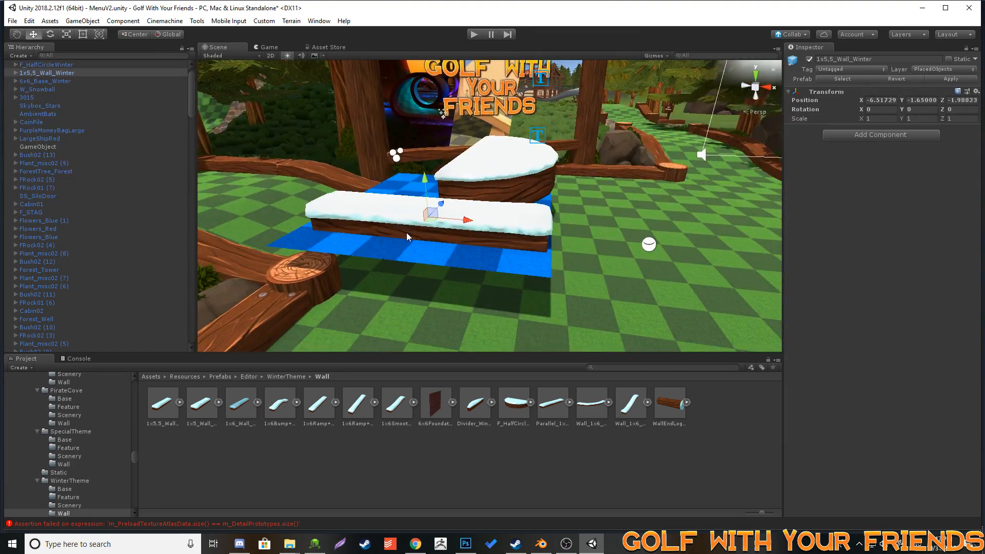
key("Delete")
left_click(462, 165)
key("Delete")
left_click(468, 226)
key("Delete")
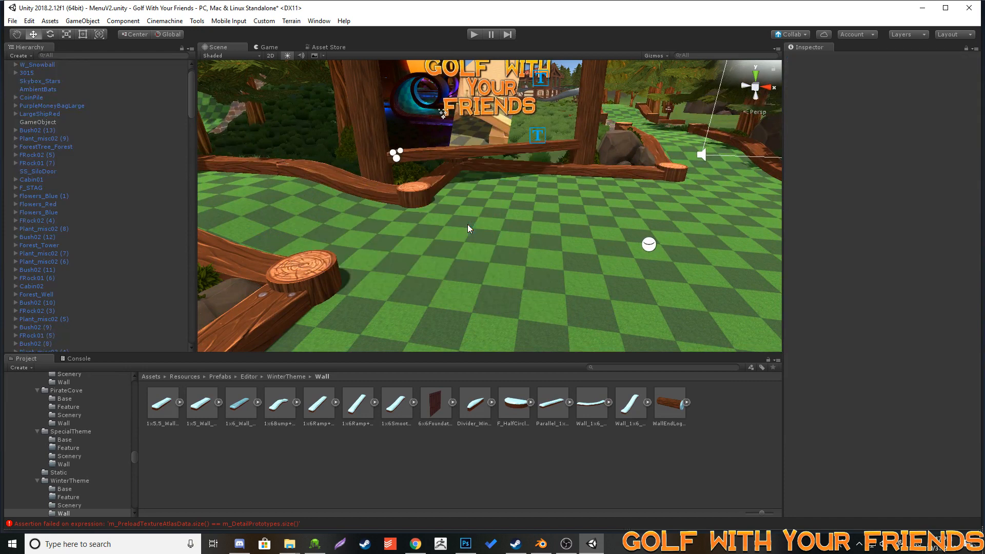
right_click_drag(467, 228, 343, 245)
key("s")
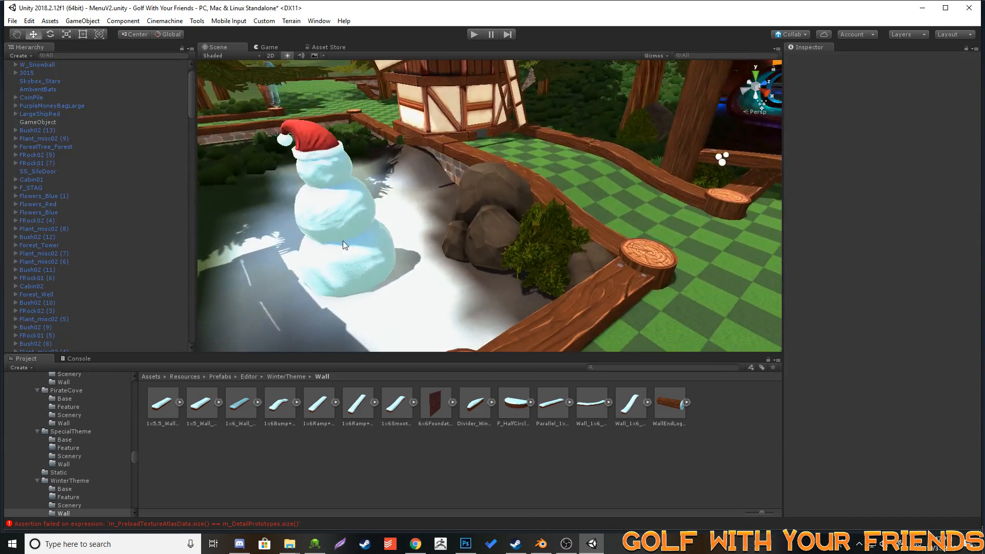
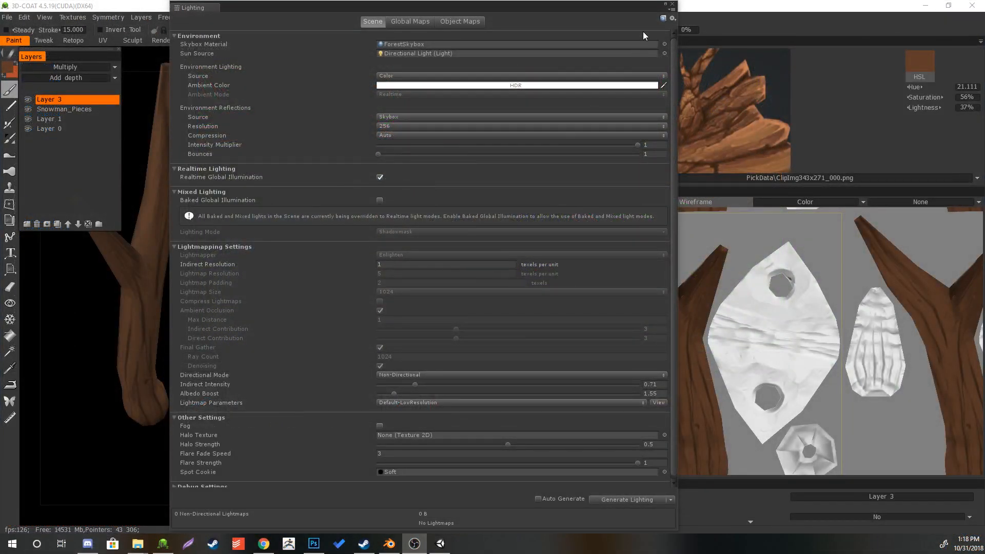
- Close Unity's floating Lighting window and load PickData\ClipImg275x172_000.png as the color reference in 3D-Coat
left_click(672, 4)
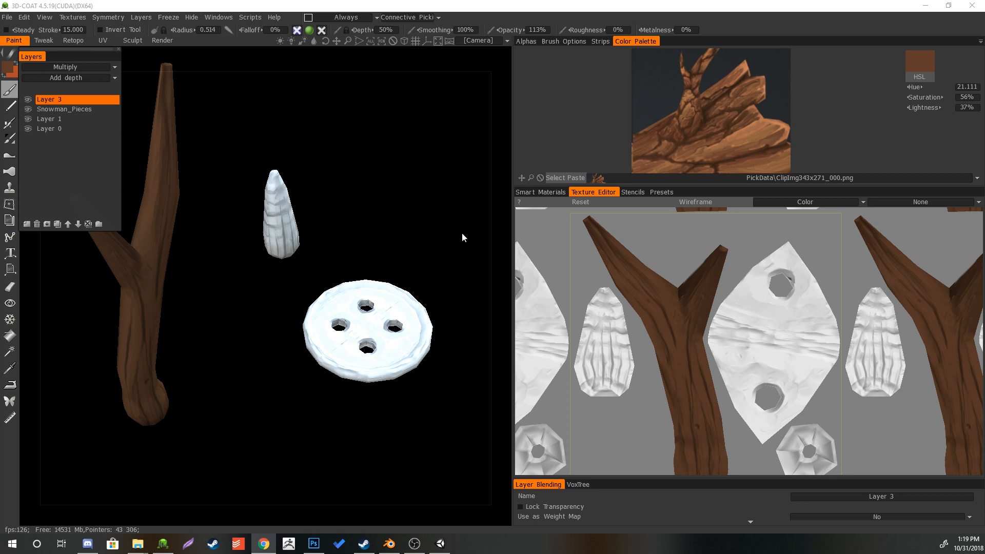
left_click(601, 178)
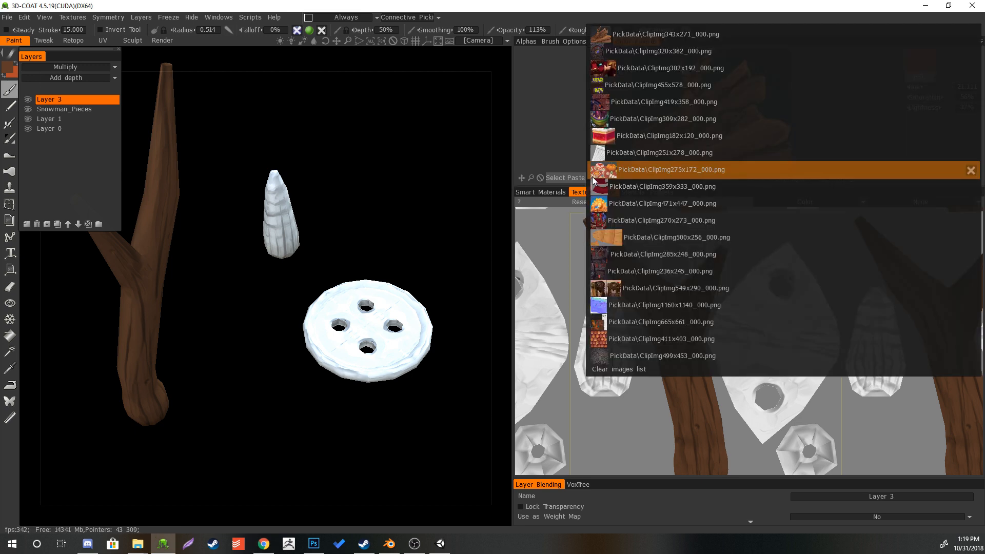
left_click(619, 171)
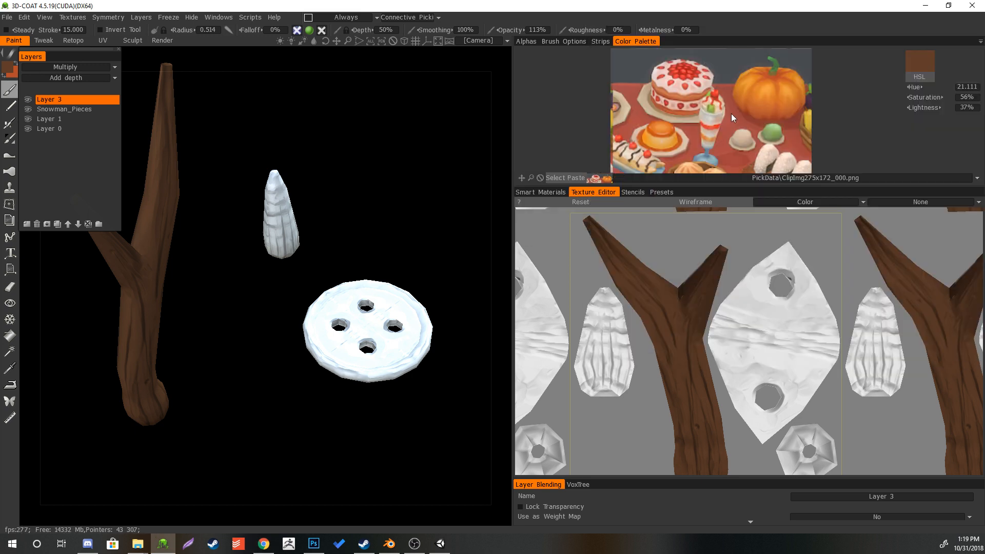
- Paint the carrot nose with orange sampled from the pumpkin, and pick a redder orange from the same reference
left_click(784, 81)
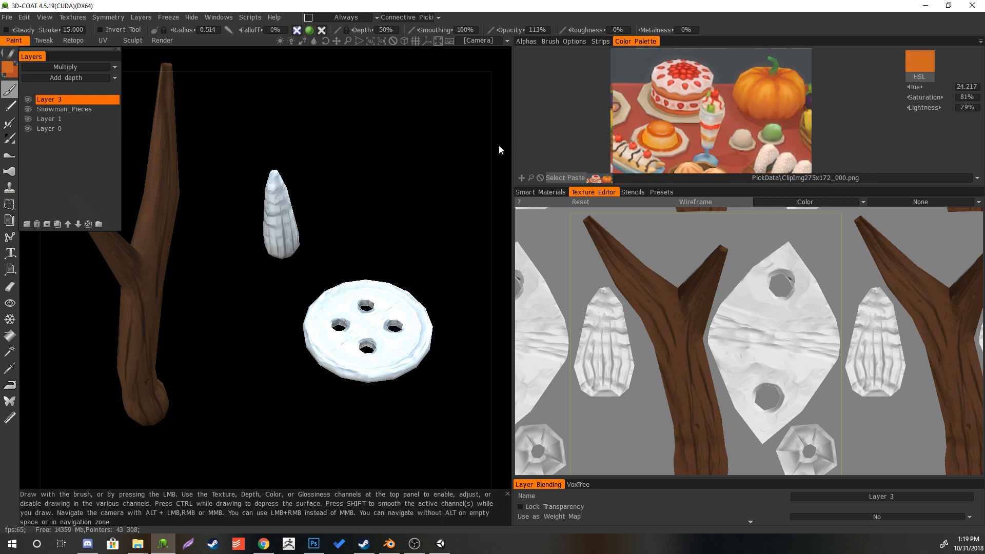
mouse_move(610, 365)
left_mouse_down()
mouse_move(623, 396)
mouse_move(627, 362)
mouse_move(607, 296)
mouse_move(616, 311)
mouse_move(590, 323)
mouse_move(583, 388)
mouse_move(591, 366)
mouse_move(601, 372)
mouse_move(615, 328)
mouse_move(615, 354)
left_mouse_up()
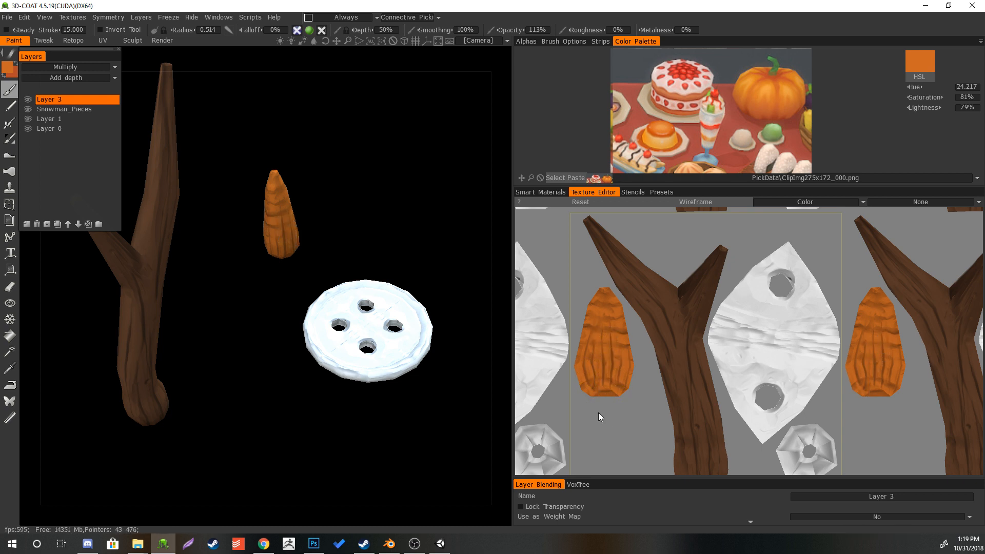
left_click(774, 81)
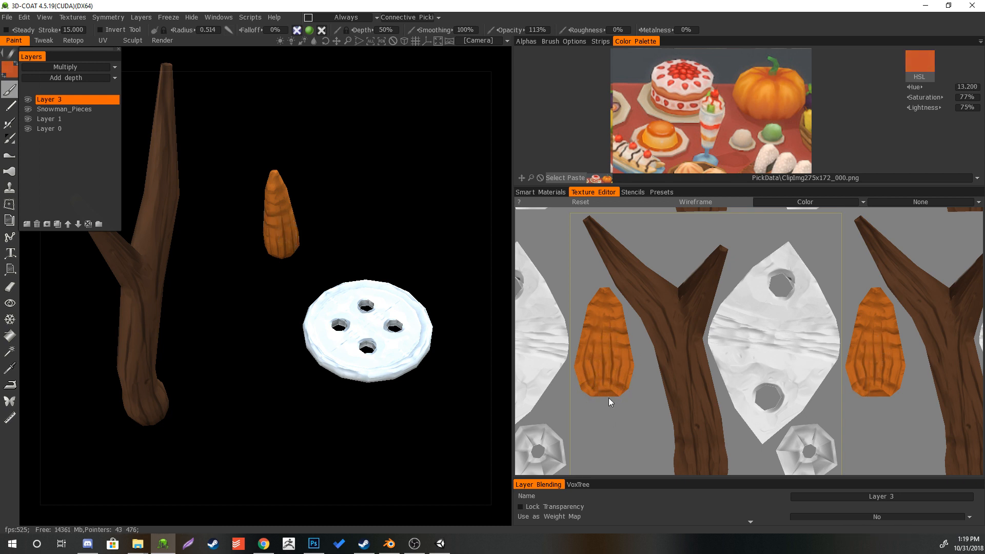
- Shade the carrot's base reddish orange and brush lighter orange from the reference image over its body with a 0.243 brush radius
mouse_move(602, 393)
left_mouse_down()
mouse_move(609, 359)
mouse_move(598, 372)
mouse_move(587, 365)
left_mouse_up()
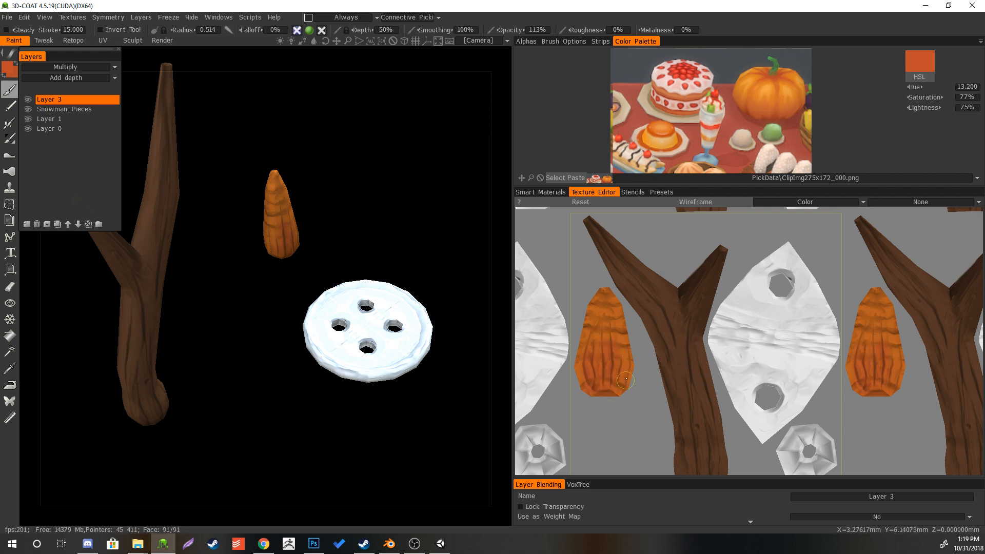
left_click(761, 86)
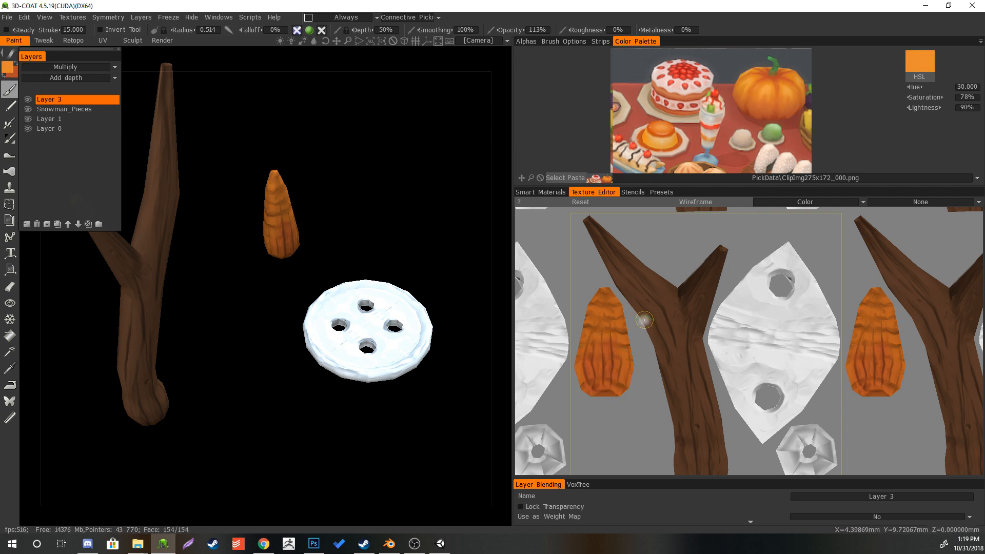
key("bracketleft")
key("bracketleft")
key("bracketleft")
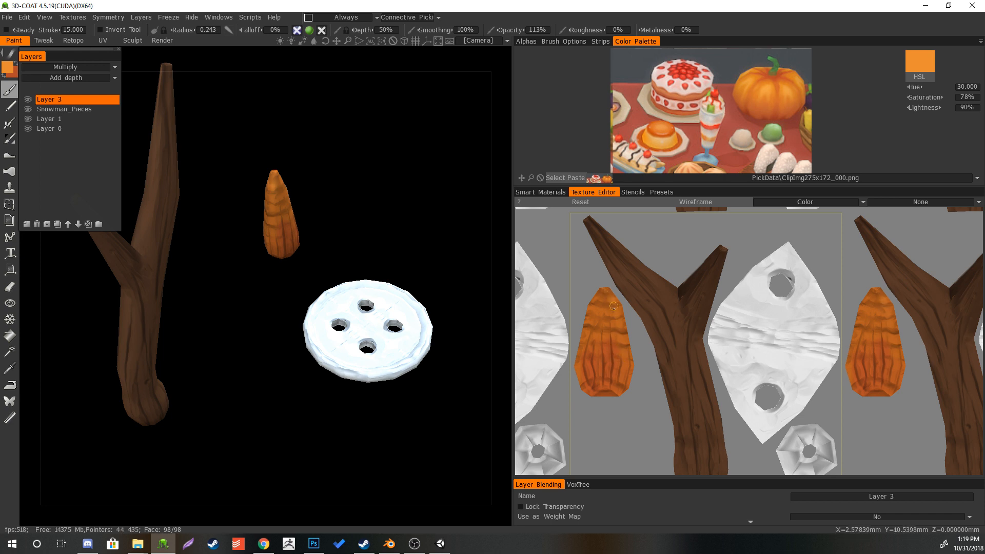
left_click_drag(619, 339, 614, 309)
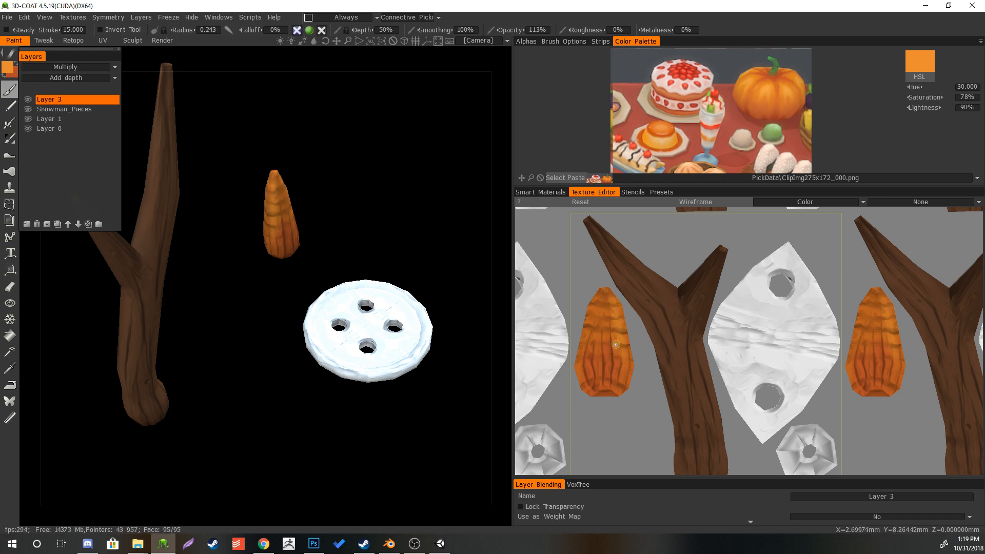
mouse_move(607, 314)
left_mouse_down()
mouse_move(607, 365)
mouse_move(599, 361)
left_mouse_up()
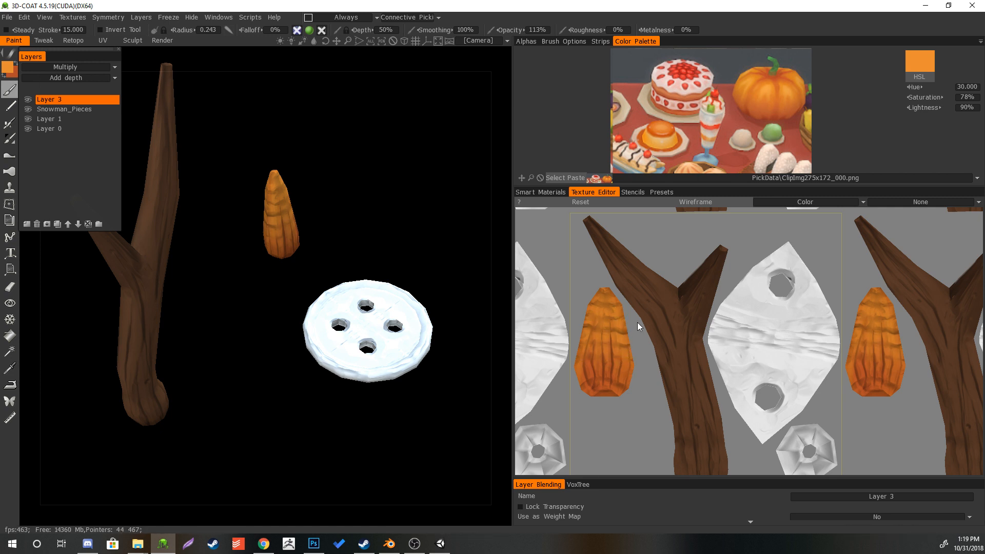
- Paint highlights between the carrot's grooves in pale orange sampled from the reference pumpkin, reducing the brush radius to 0.189
left_click(765, 90)
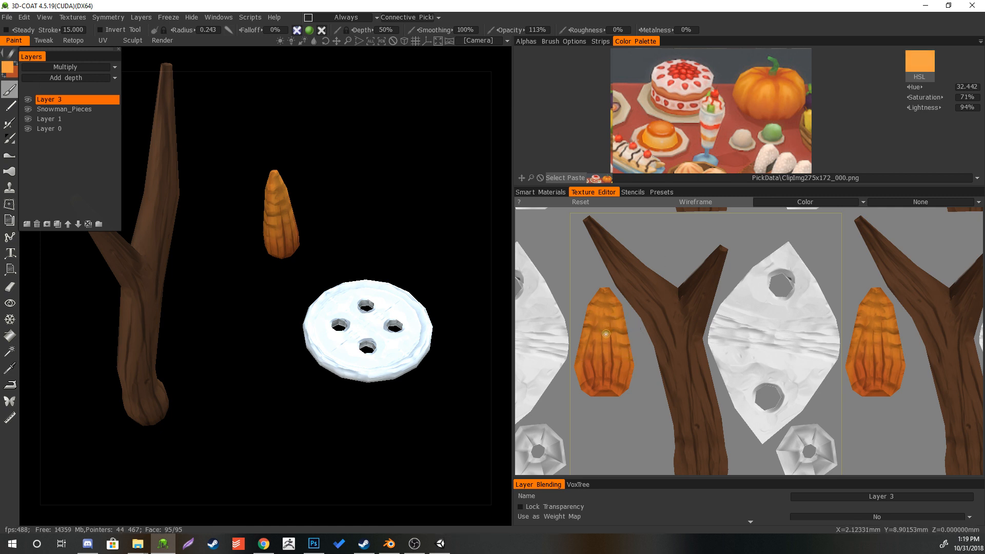
left_click_drag(606, 299, 605, 307)
key("bracketleft")
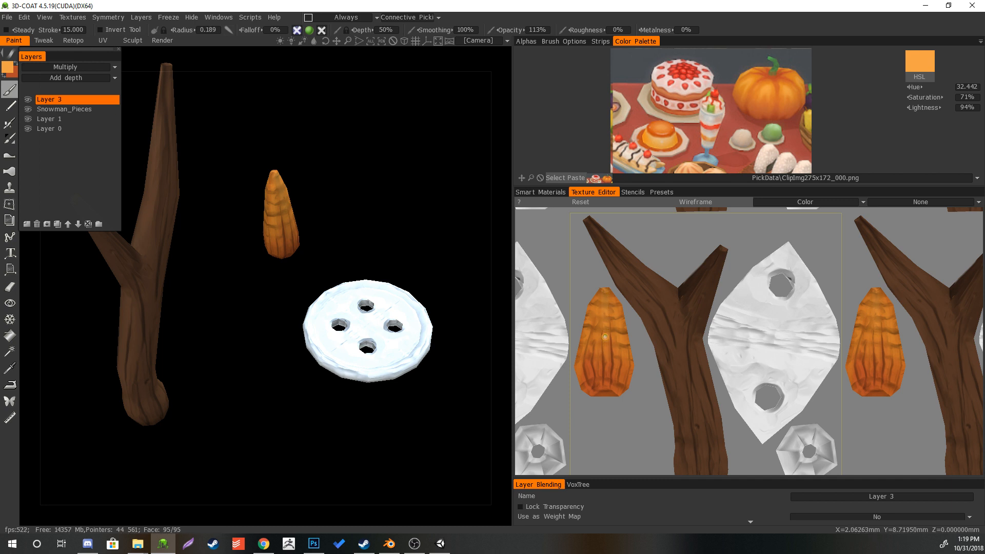
mouse_move(617, 342)
left_mouse_down()
mouse_move(618, 357)
mouse_move(589, 354)
mouse_move(588, 368)
left_mouse_up()
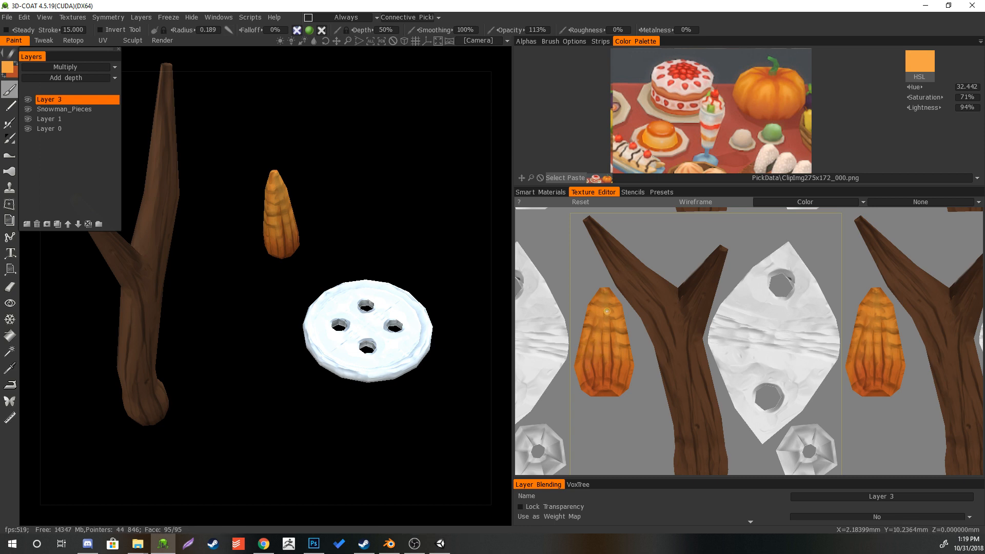
- Touch up the carrot on the 3D model with orange tones sampled from the reference pumpkin
left_click(757, 98)
left_click(755, 97)
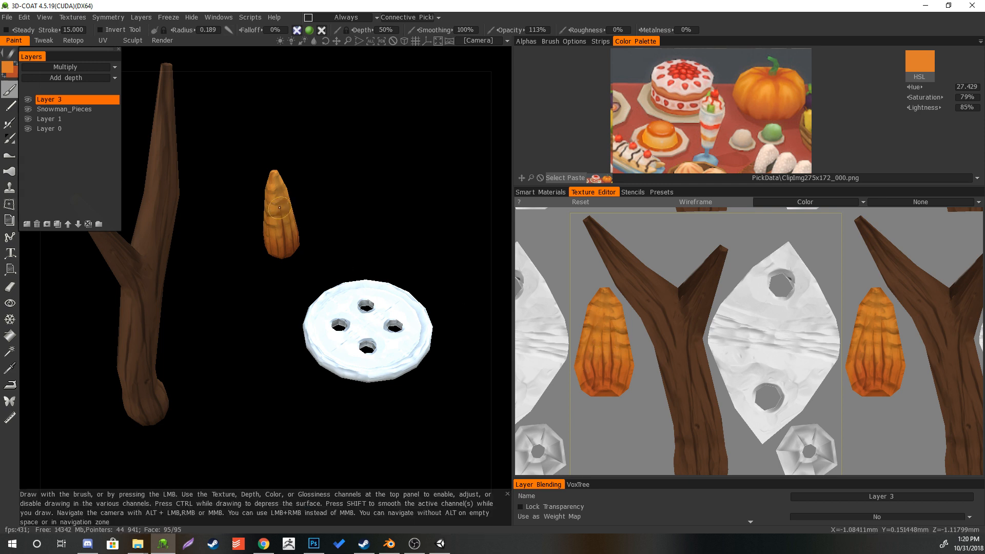
left_click(766, 81)
mouse_move(277, 219)
left_mouse_down()
mouse_move(281, 185)
mouse_move(280, 211)
left_mouse_up()
left_click_drag(356, 200, 424, 236)
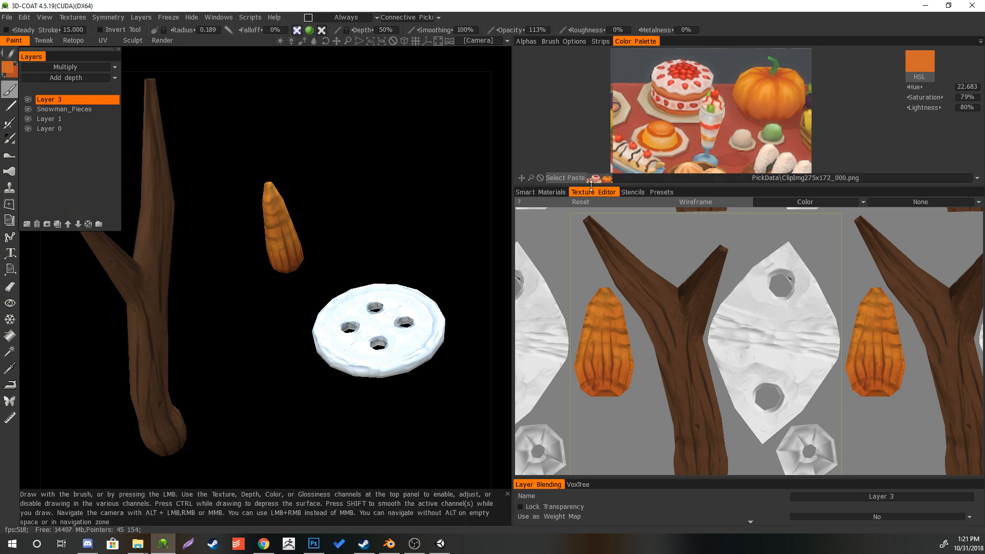
- Switch the color palette to the Bar picker and choose a dark brown with 15% lightness
left_click(718, 178)
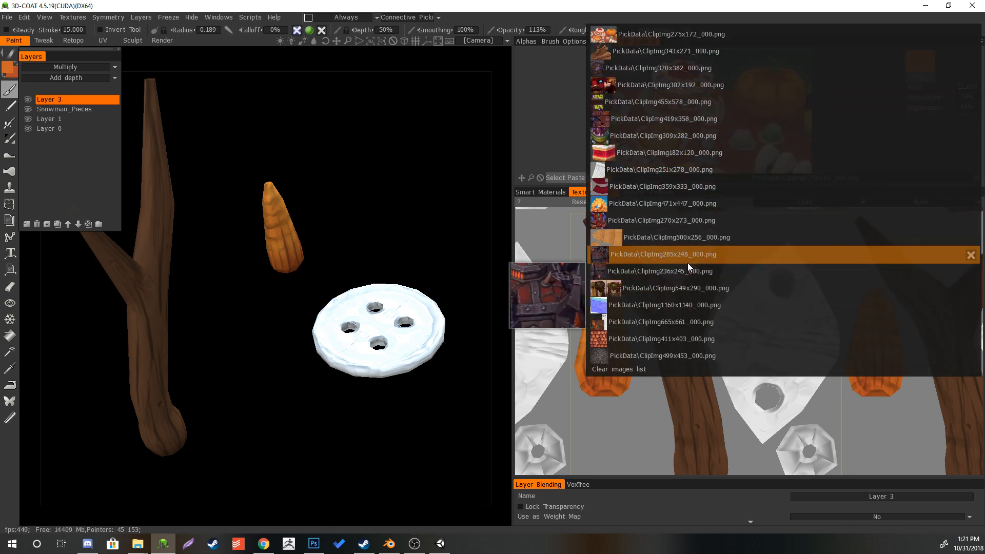
mouse_move(664, 263)
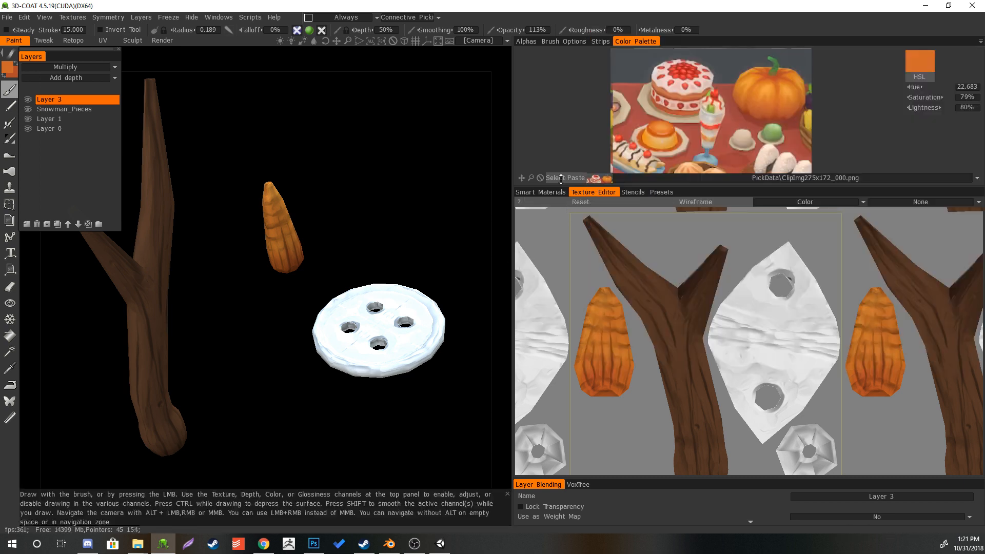
left_click(980, 41)
left_click(966, 53)
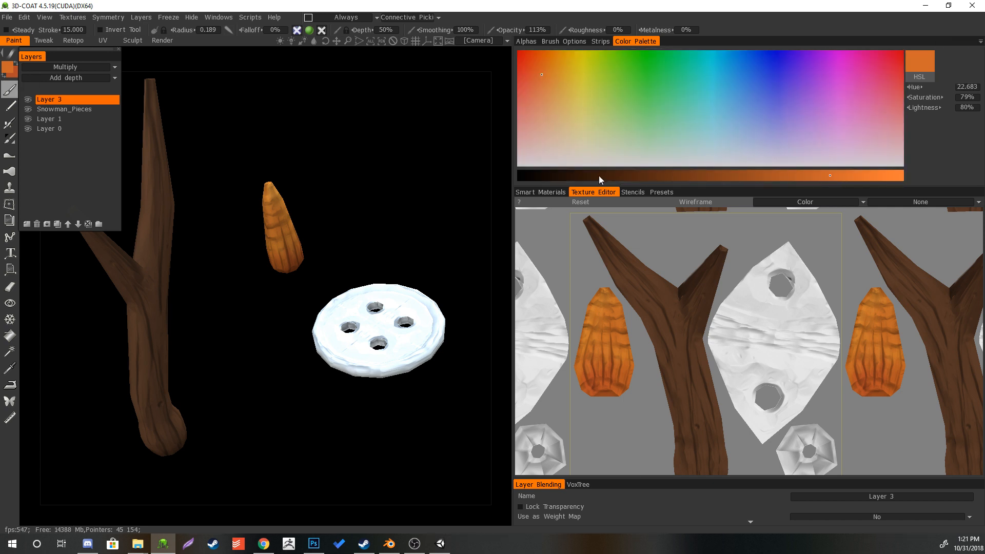
left_click(579, 175)
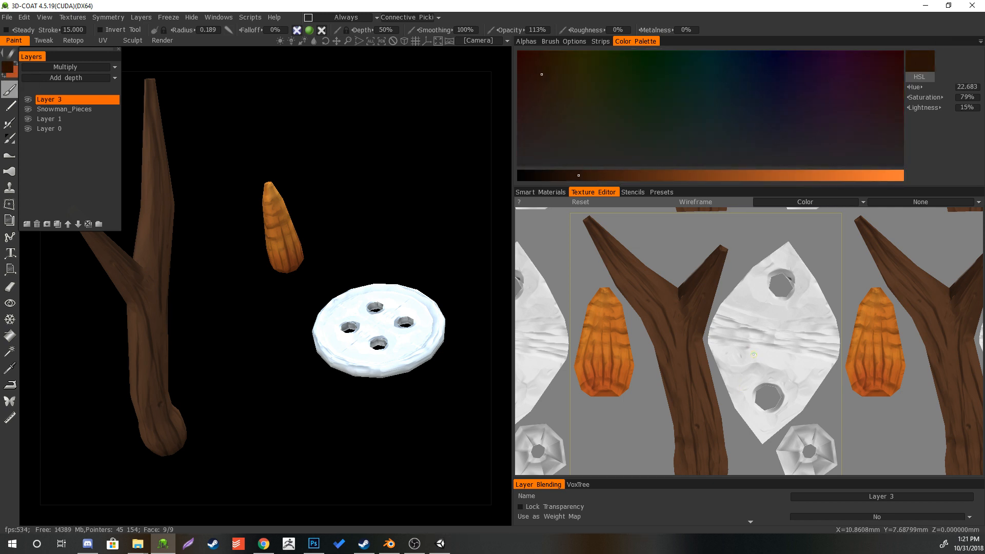
- Cover the button's large texture piece in dark brown, enlarging the brush radius to 1.232
right_click_drag(754, 355, 770, 354)
mouse_move(774, 322)
left_mouse_down()
mouse_move(758, 330)
mouse_move(724, 312)
mouse_move(772, 258)
mouse_move(792, 270)
mouse_move(810, 307)
left_mouse_up()
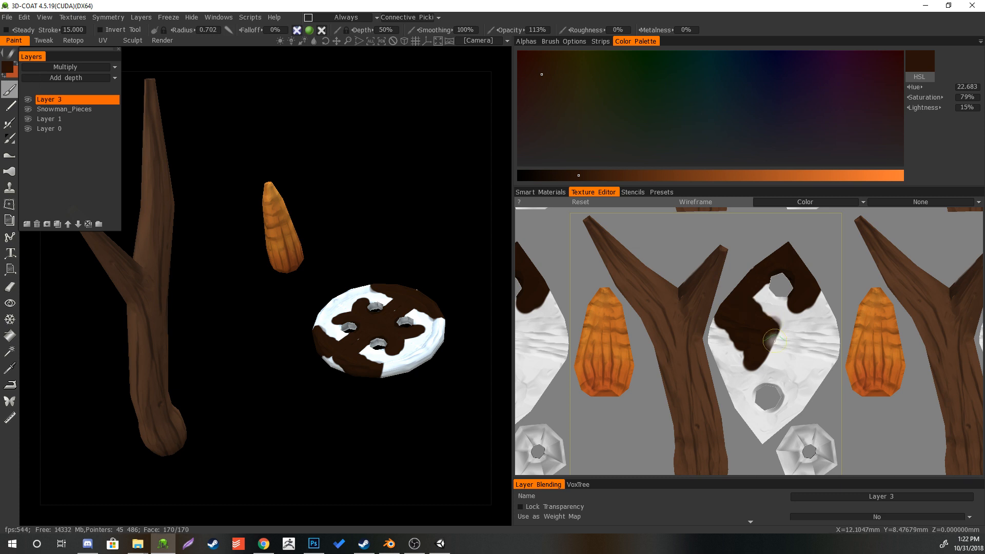
right_click_drag(772, 343, 785, 347)
mouse_move(772, 340)
left_mouse_down()
mouse_move(773, 303)
mouse_move(808, 310)
mouse_move(821, 331)
mouse_move(815, 369)
mouse_move(778, 417)
mouse_move(752, 425)
mouse_move(716, 330)
mouse_move(727, 326)
mouse_move(744, 359)
mouse_move(777, 362)
mouse_move(780, 389)
mouse_move(808, 366)
left_mouse_up()
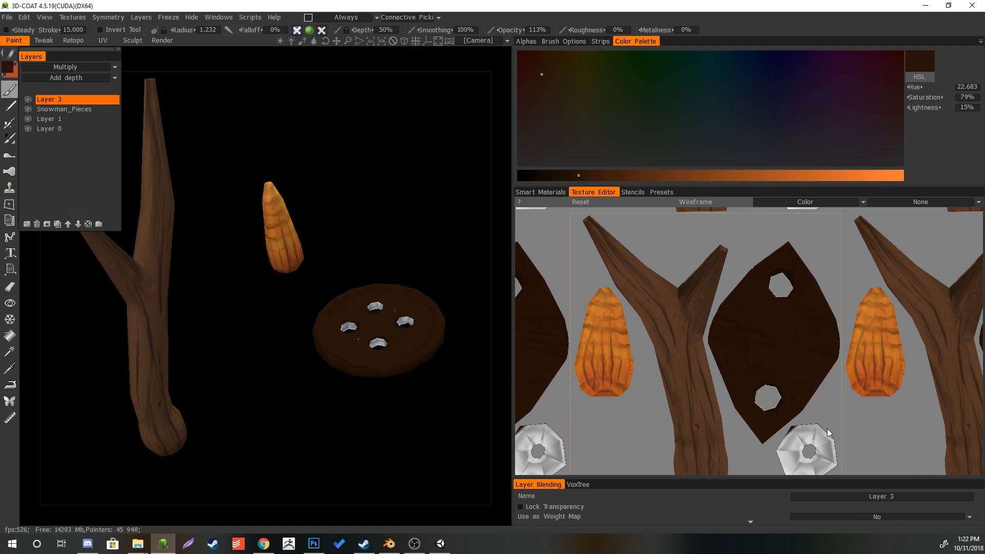
- Paint the small texture piece of the button holes dark brown and cover the leftover white specks on the button
middle_click_drag(840, 421, 763, 397)
mouse_move(763, 397)
left_mouse_down()
mouse_move(738, 429)
mouse_move(780, 411)
mouse_move(770, 426)
left_mouse_up()
middle_click_drag(792, 376, 811, 399)
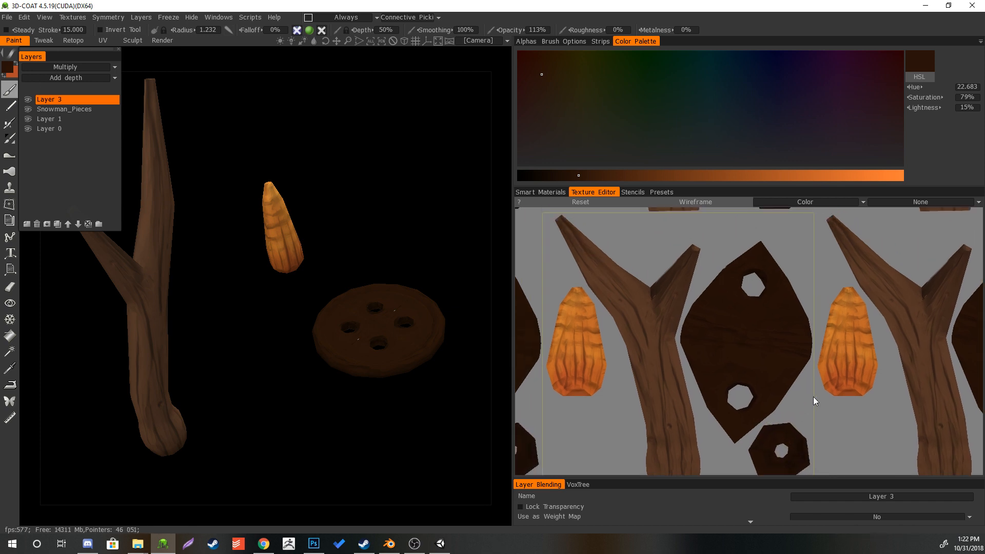
right_click_drag(393, 317, 394, 317)
- Switch the palette to Image, load ClipImg343x271_000.png as reference, and sample a mid brown from its wood
left_click(980, 42)
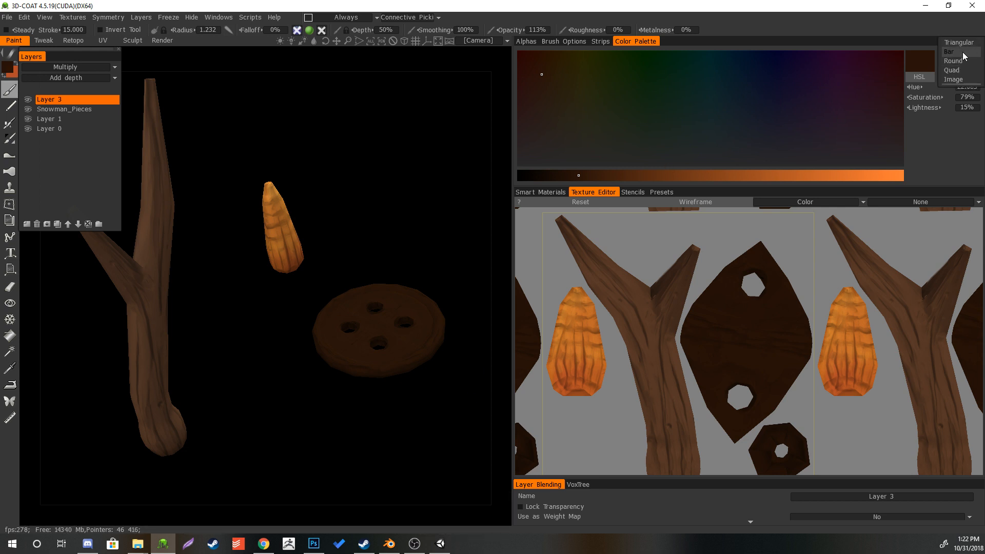
left_click(961, 79)
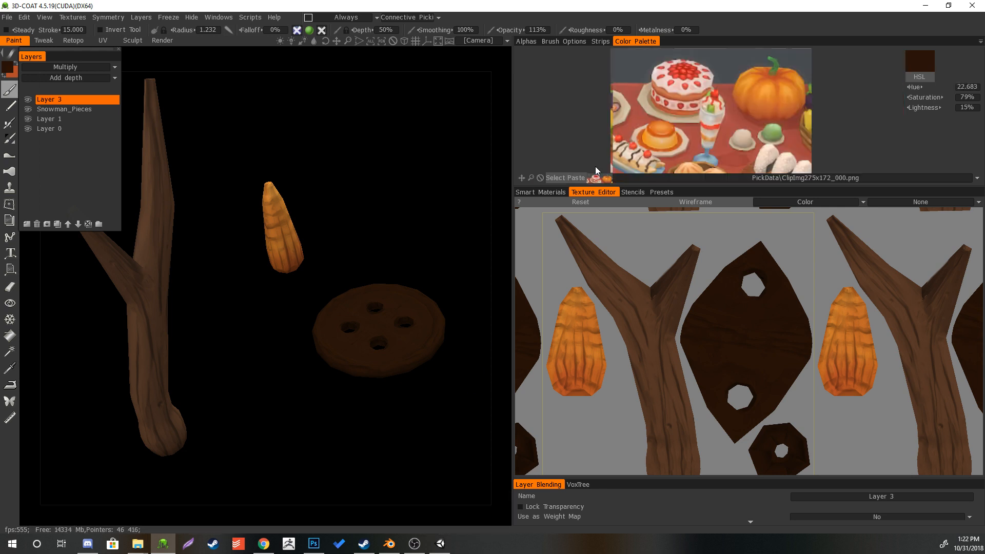
left_click(639, 177)
left_click(655, 53)
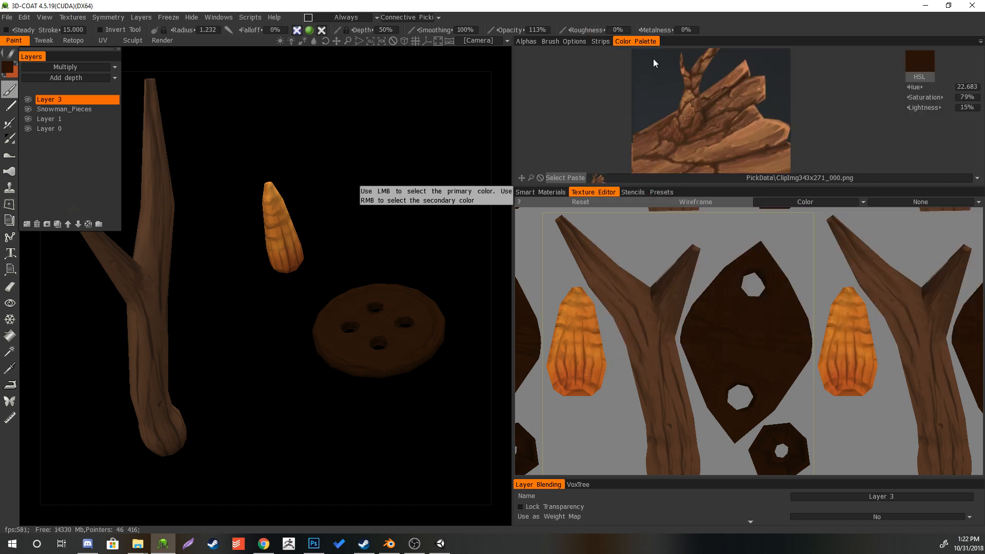
middle_click_drag(706, 421, 666, 367)
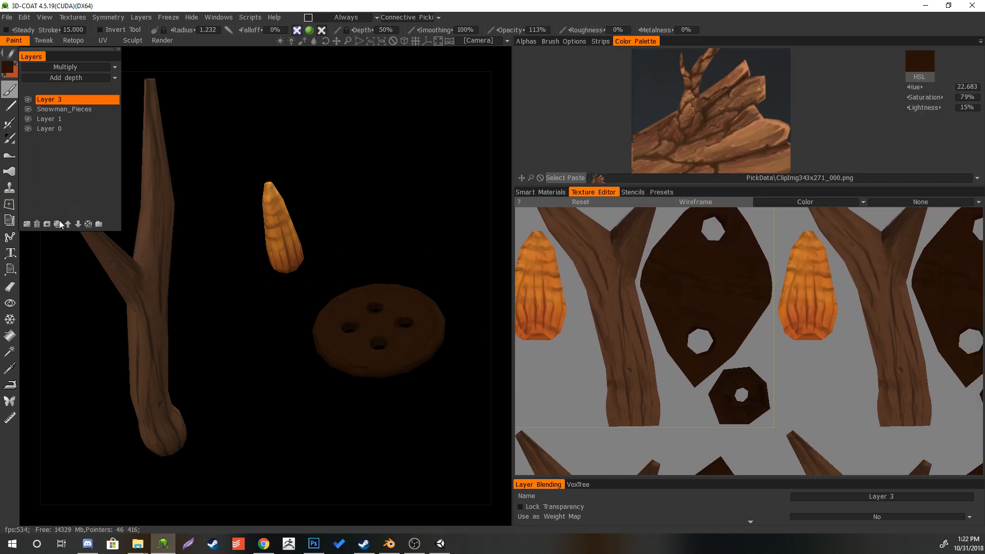
left_click(731, 149)
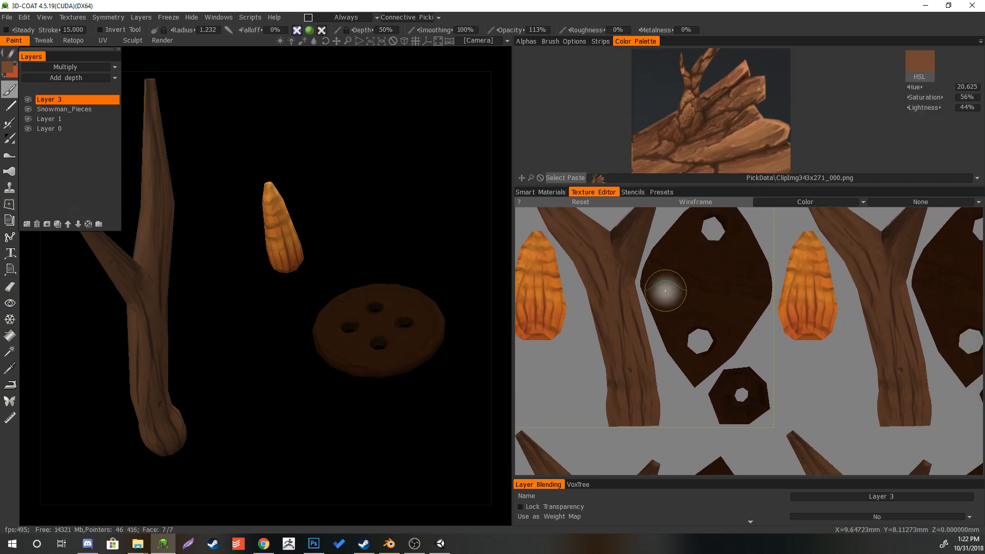
- Paint mid-brown strokes along the branch's wood grain with a 0.228 brush radius
right_click_drag(670, 286, 622, 347)
mouse_move(606, 304)
right_mouse_down()
mouse_move(592, 286)
mouse_move(614, 280)
right_mouse_up()
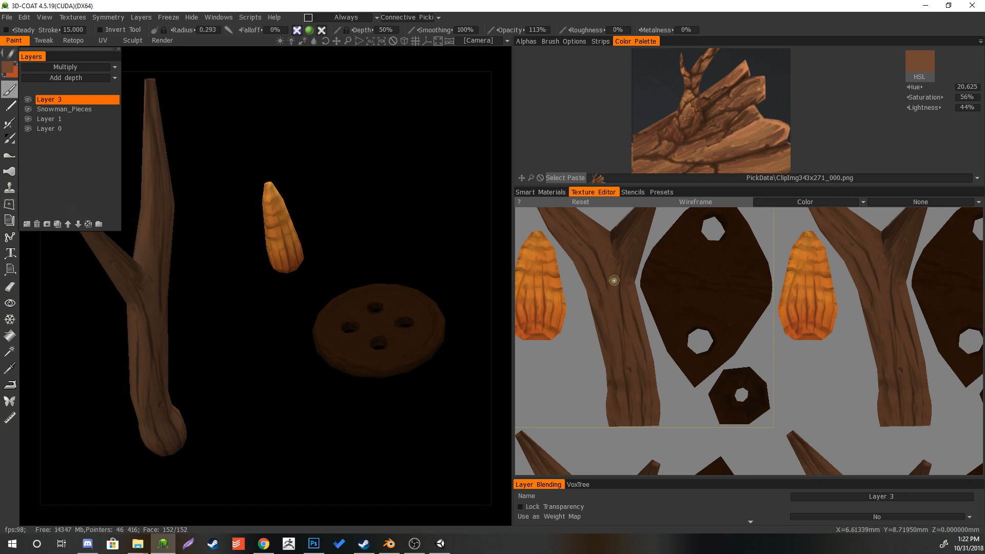
right_click_drag(626, 328, 623, 326)
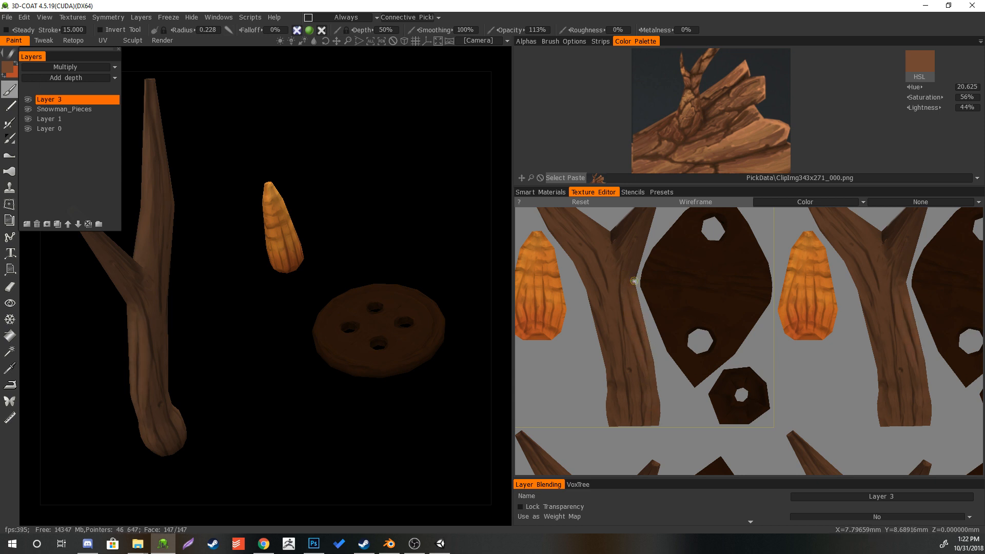
middle_click_drag(635, 282, 643, 340)
left_click_drag(665, 344, 669, 398)
key("ctrl+z")
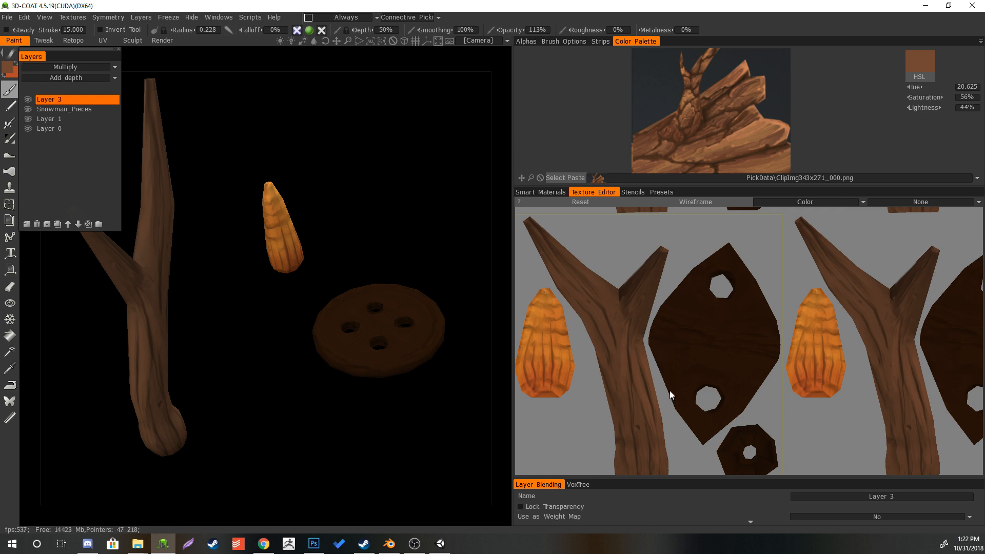
middle_click_drag(684, 455, 645, 364)
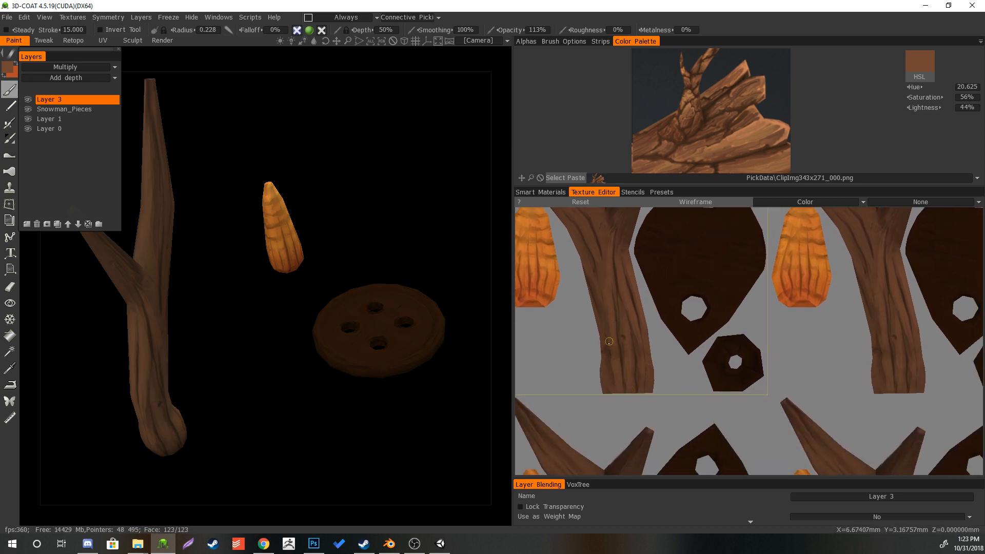
middle_click_drag(642, 337, 622, 413)
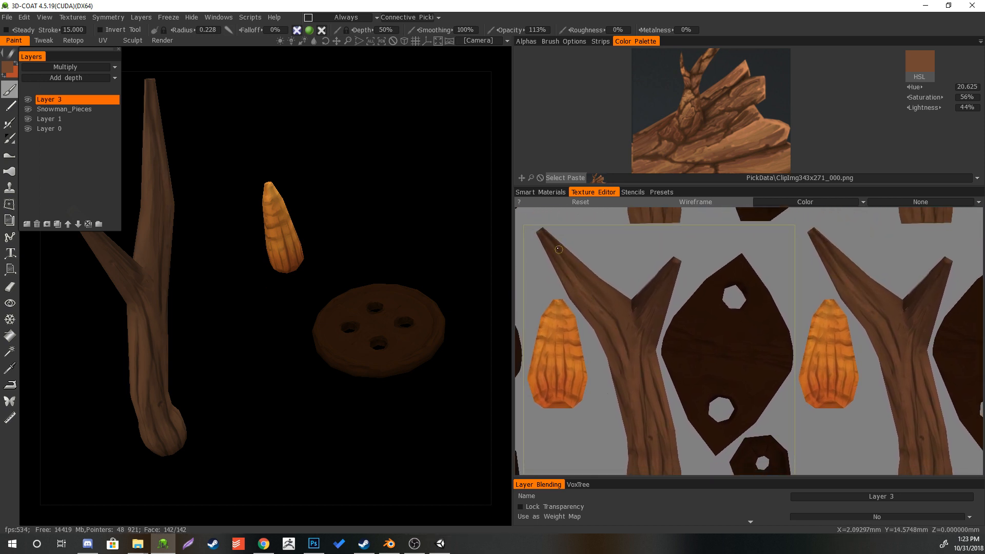
left_click_drag(608, 343, 625, 355)
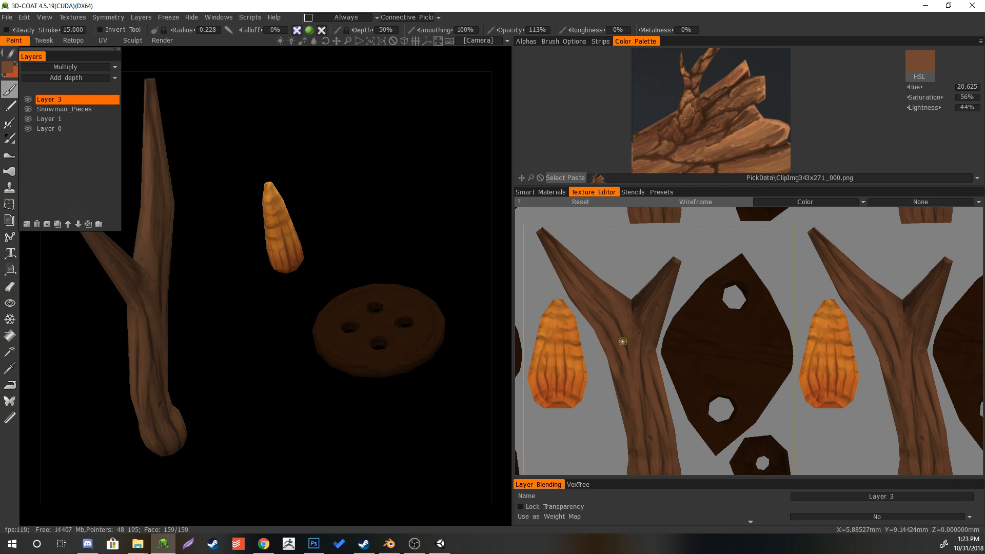
- Sample a reddish brown from the wood reference and paint it along the branch's grain, checking the 3D model from another angle
left_click(678, 137)
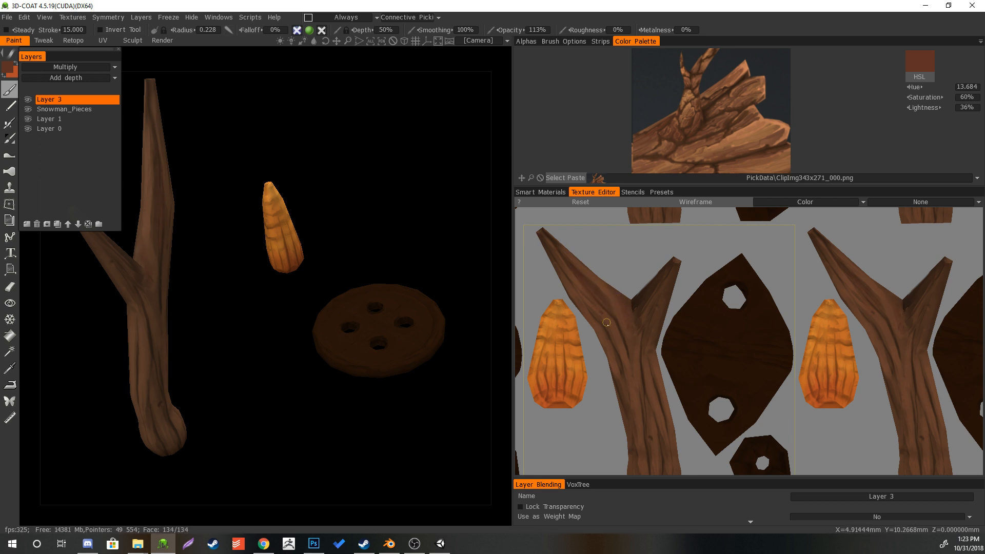
middle_click_drag(671, 374, 646, 320)
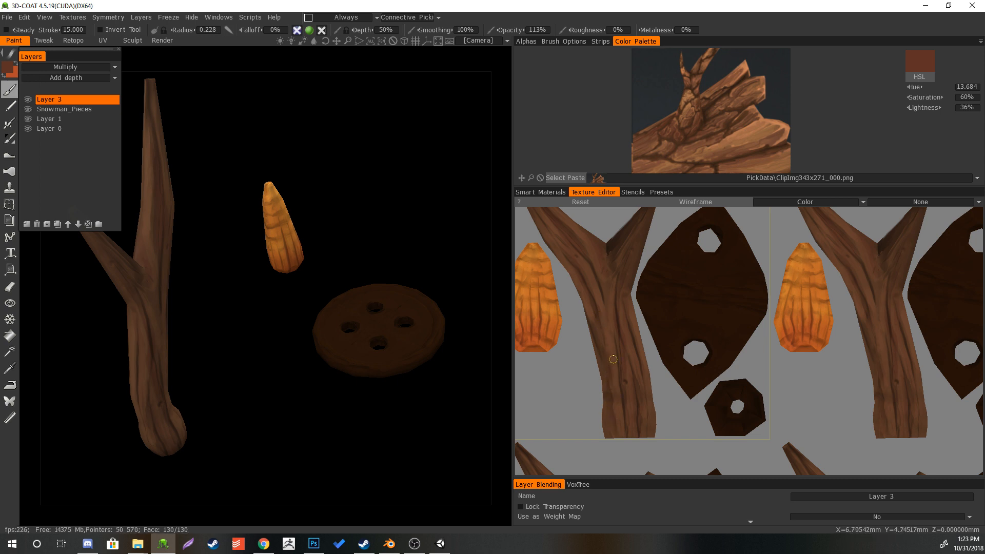
middle_click_drag(640, 332, 639, 355)
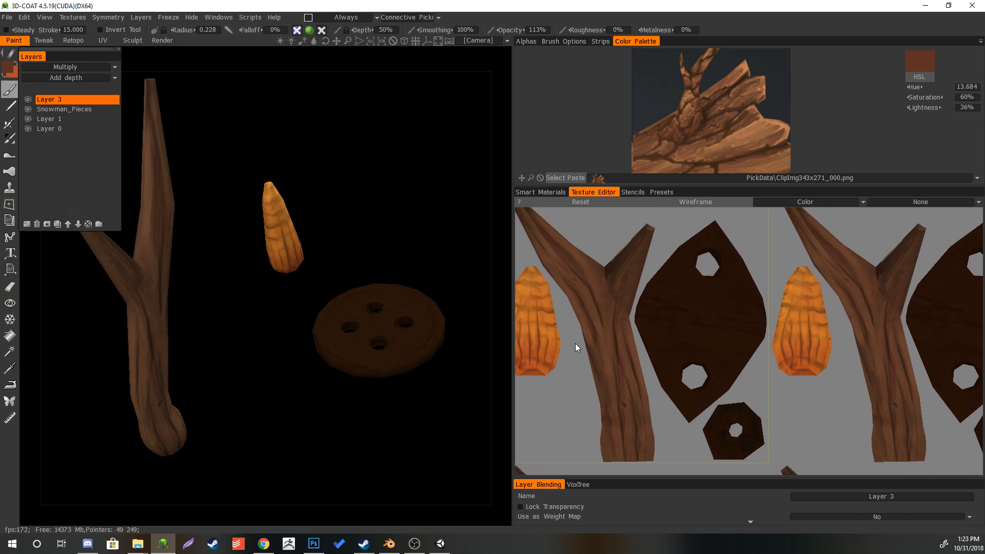
right_click_drag(347, 412, 339, 389)
left_click_drag(339, 390, 307, 381)
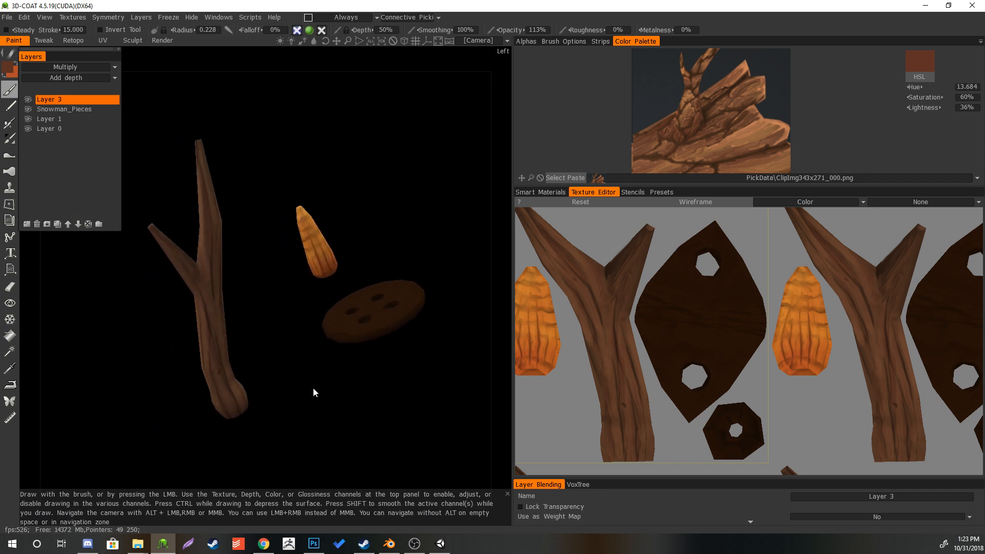
- Add a new layer with ColorDodge blending and brush reddish-brown highlights onto the branch with a 0.453 brush radius
left_click(26, 224)
left_click(114, 68)
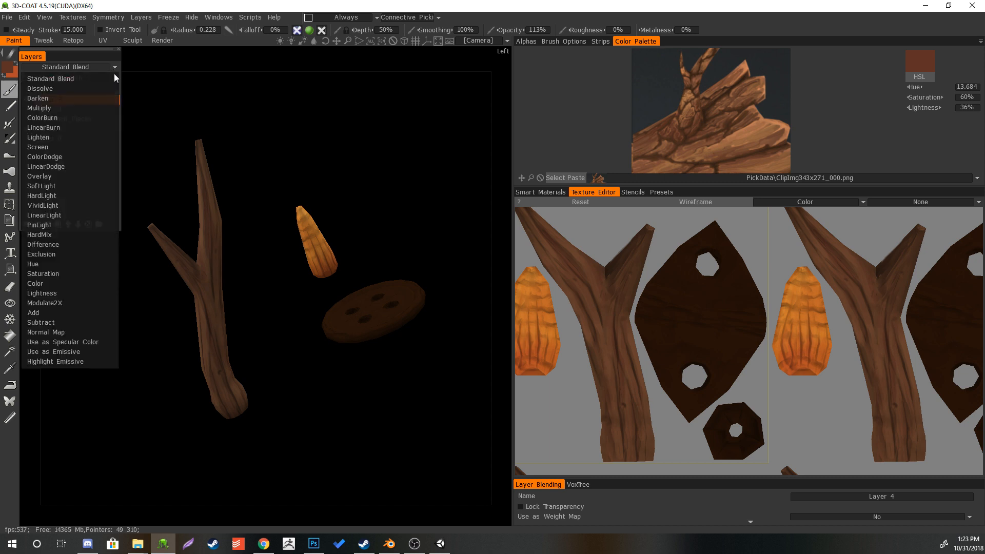
left_click(77, 155)
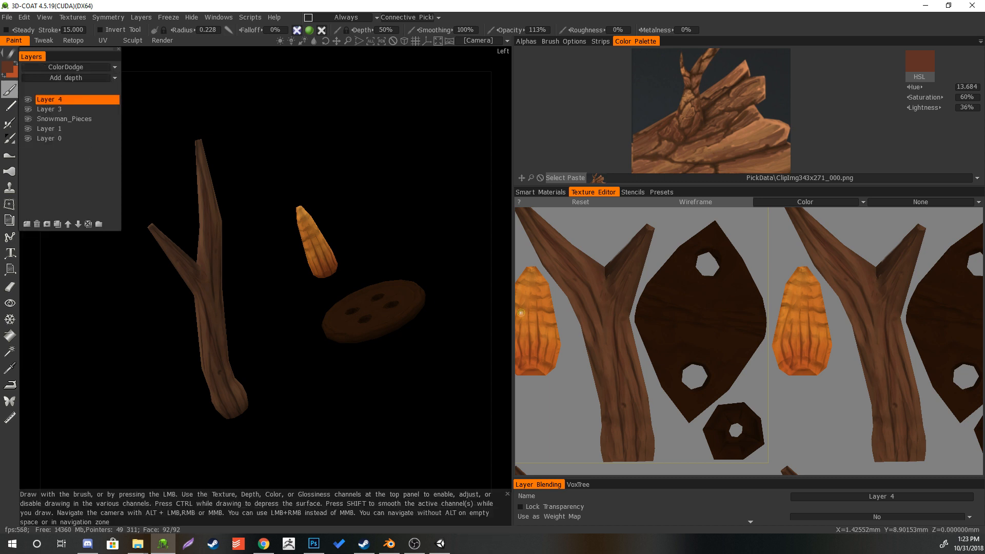
key("bracketright")
mouse_move(603, 323)
left_mouse_down()
mouse_move(616, 400)
mouse_move(595, 296)
mouse_move(553, 242)
mouse_move(570, 261)
mouse_move(602, 395)
mouse_move(623, 426)
mouse_move(633, 358)
mouse_move(620, 272)
left_mouse_up()
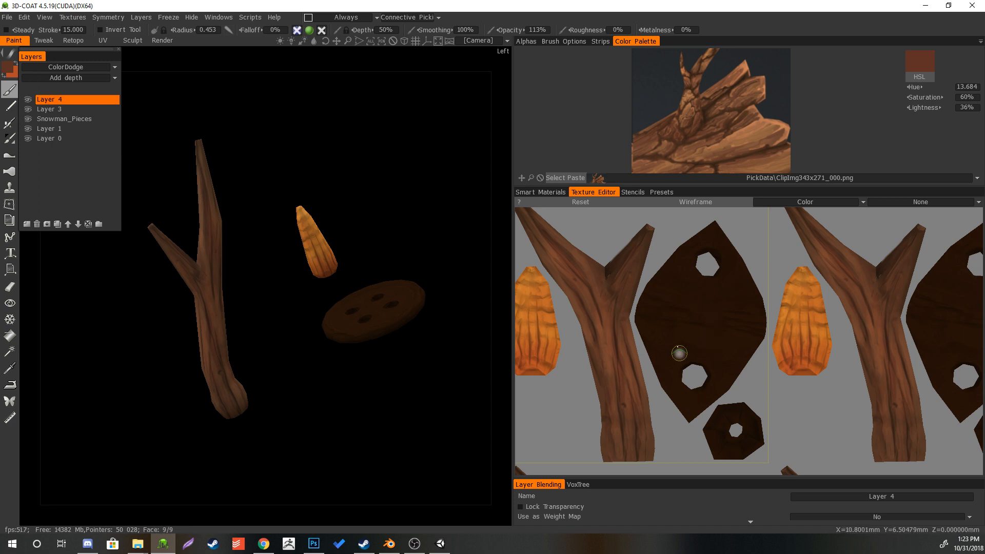
- Load ClipImg275x172_000.png as the reference image and sample a bright orange from its pumpkin
left_click(599, 178)
left_click(678, 52)
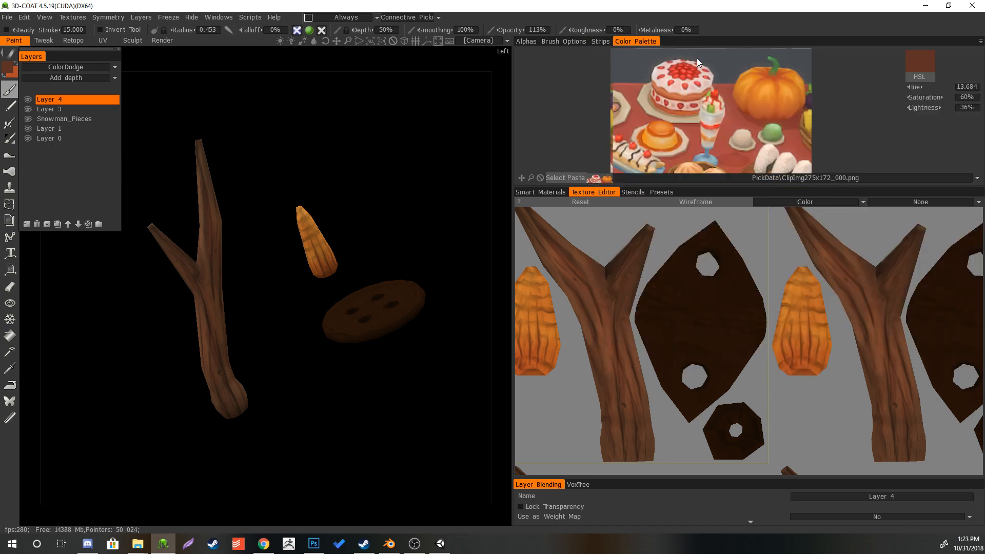
left_click(758, 91)
mouse_move(794, 289)
left_mouse_down()
mouse_move(795, 318)
mouse_move(790, 279)
mouse_move(812, 317)
mouse_move(803, 353)
mouse_move(813, 381)
left_mouse_up()
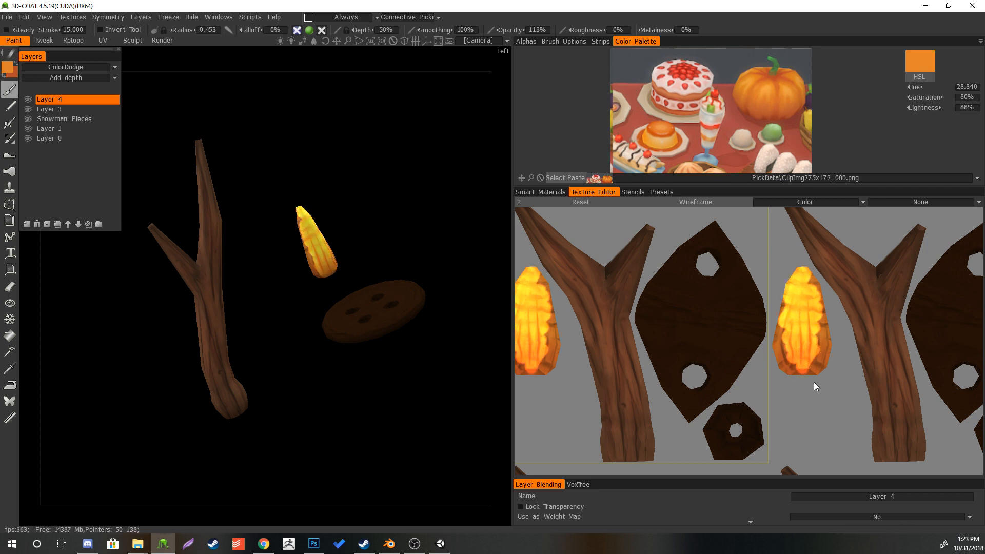
key("ctrl+z")
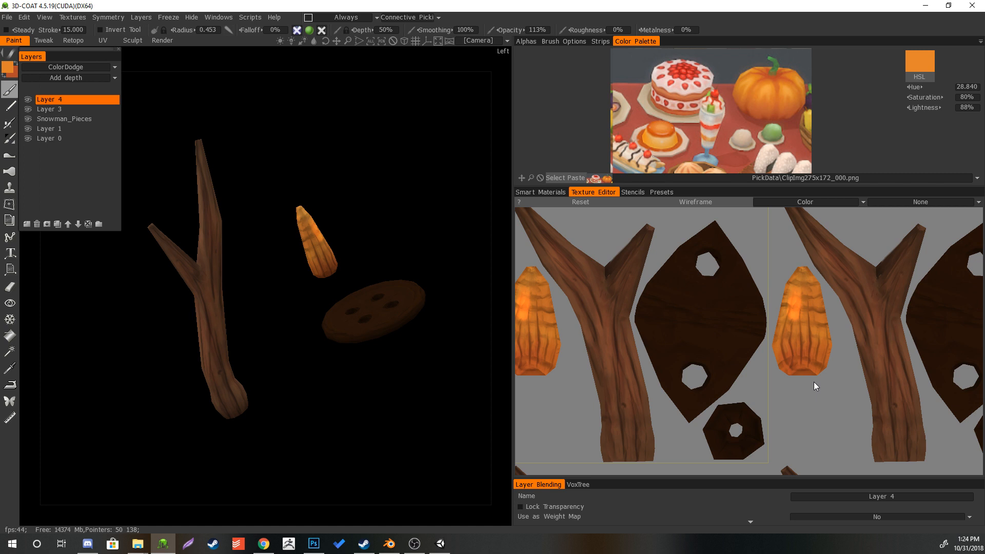
key("ctrl+z")
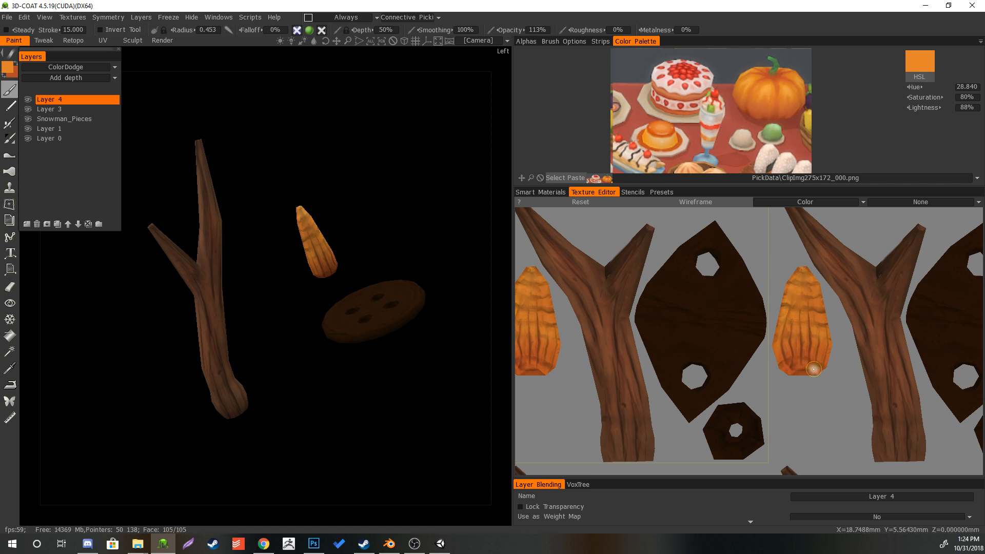
- Brush bright orange highlights onto the ridges of the carrot nose on Layer 4 with a 0.228 brush radius
key("bracketleft")
left_click(819, 305)
left_click_drag(807, 275, 803, 313)
mouse_move(813, 350)
left_mouse_down()
mouse_move(816, 316)
mouse_move(823, 341)
left_mouse_up()
left_click_drag(812, 289, 801, 293)
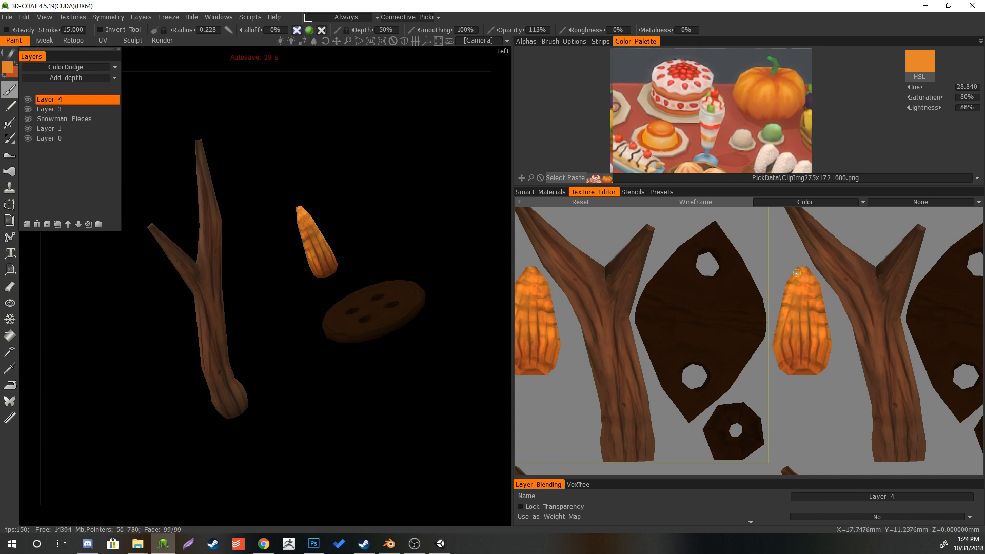
left_click_drag(796, 275, 798, 279)
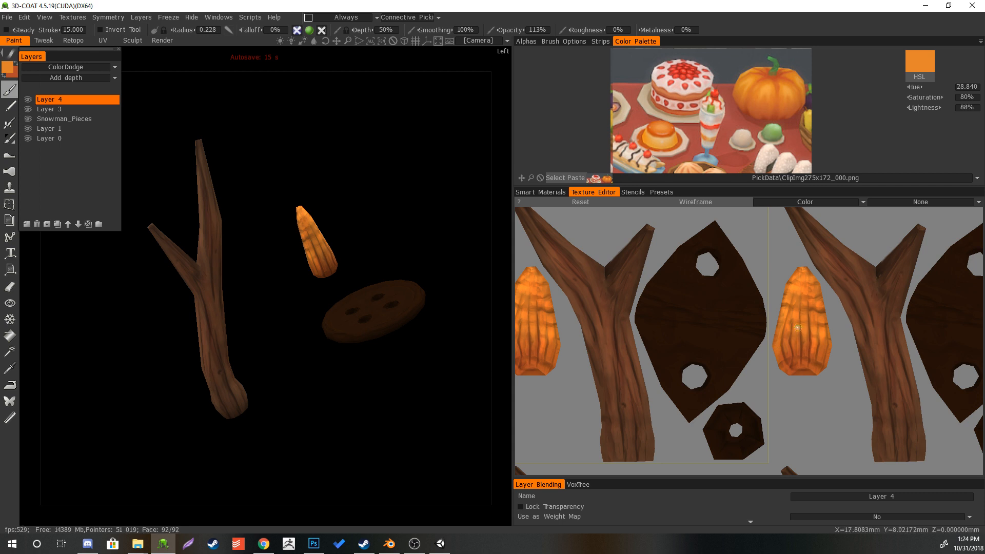
mouse_move(390, 394)
left_mouse_down()
mouse_move(457, 381)
mouse_move(400, 393)
left_mouse_up()
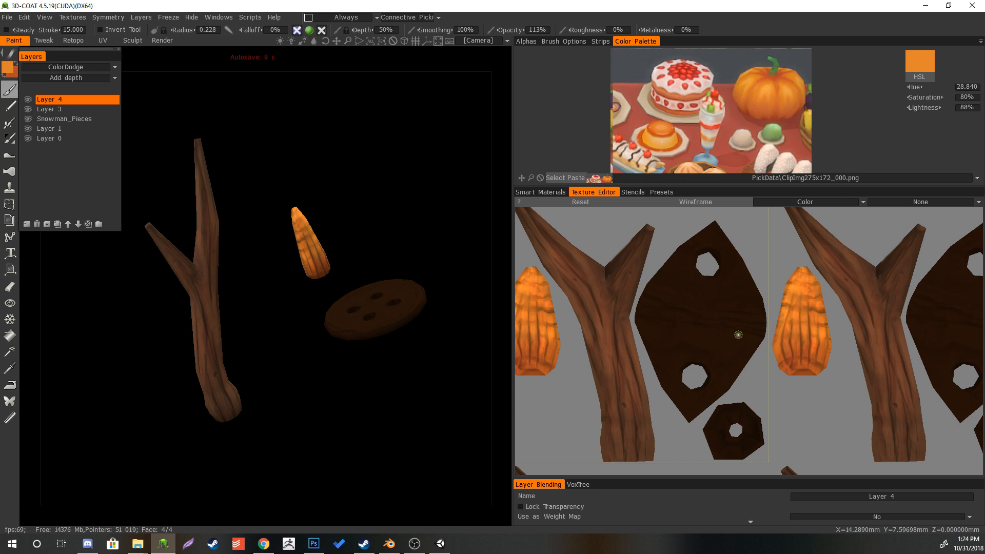
- Load ClipImg343x271_000.png as the reference, sample a mid brown from its wood and set the brush radius to 0.353
left_click(602, 175)
left_click(648, 56)
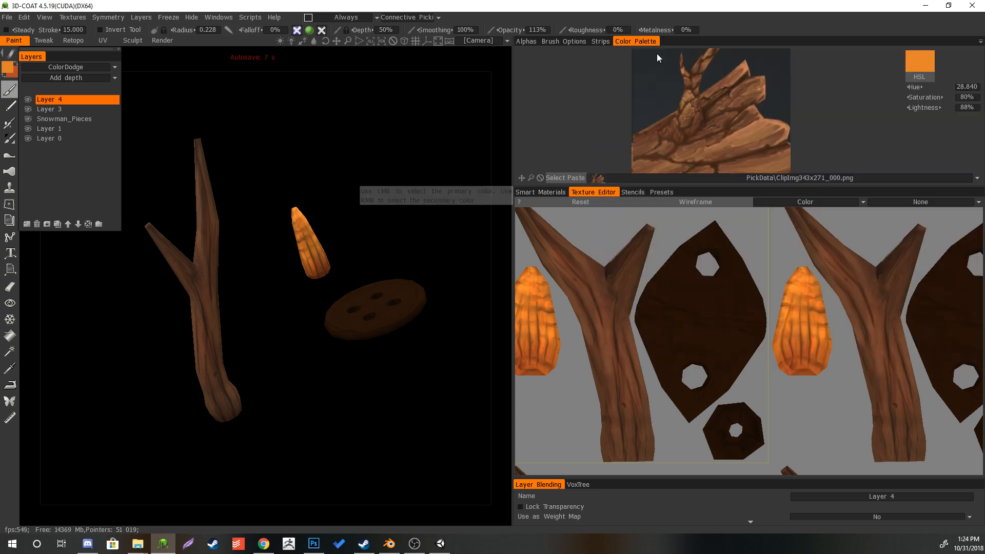
left_click(702, 144)
middle_click_drag(572, 392, 593, 382)
key("bracketright")
key("bracketright")
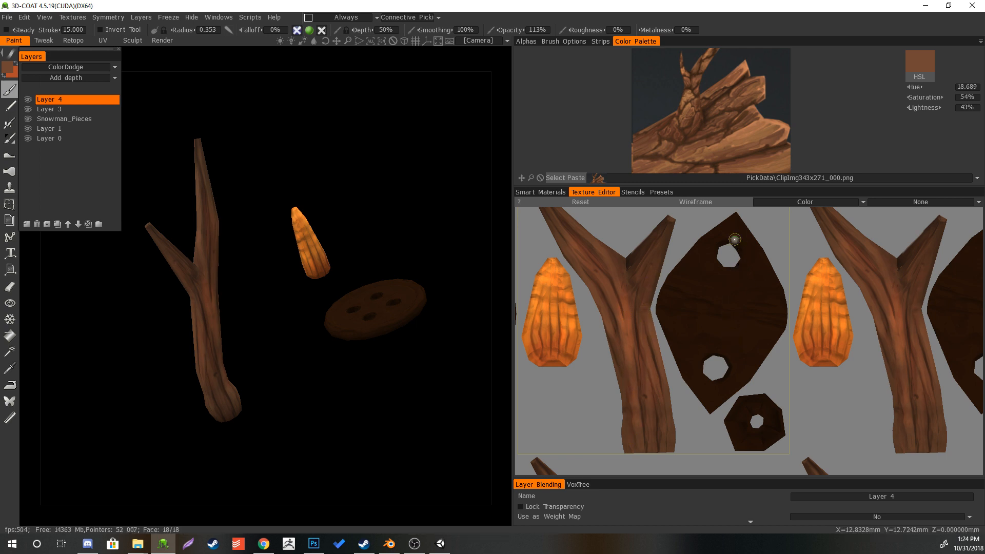
- Brush mid-brown highlights onto the button around its holes with a 0.130 brush radius, working on the 3D model
left_click_drag(446, 339, 436, 410)
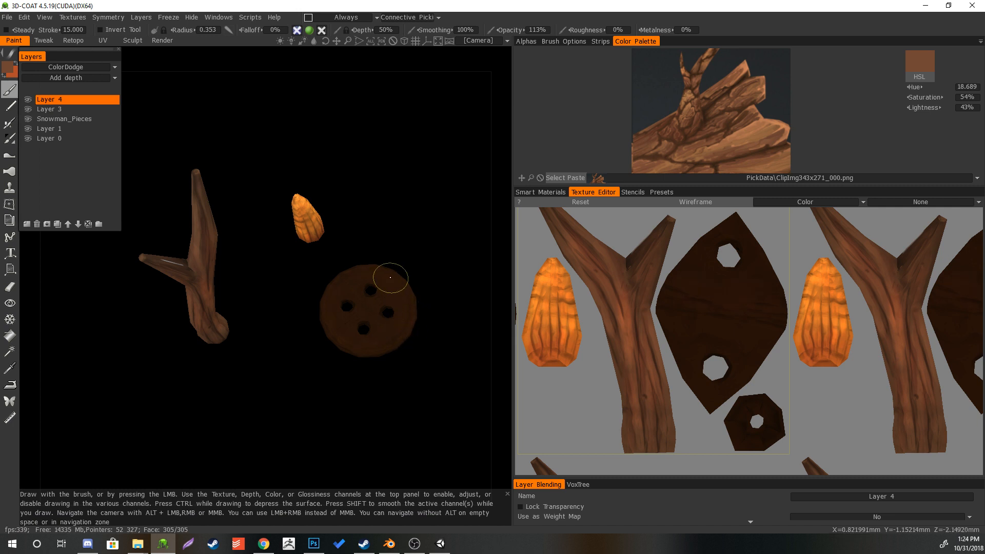
key("bracketleft")
key("bracketleft")
key("bracketleft")
key("bracketleft")
key("bracketleft")
key("bracketleft")
key("bracketleft")
key("bracketleft")
key("bracketleft")
key("bracketleft")
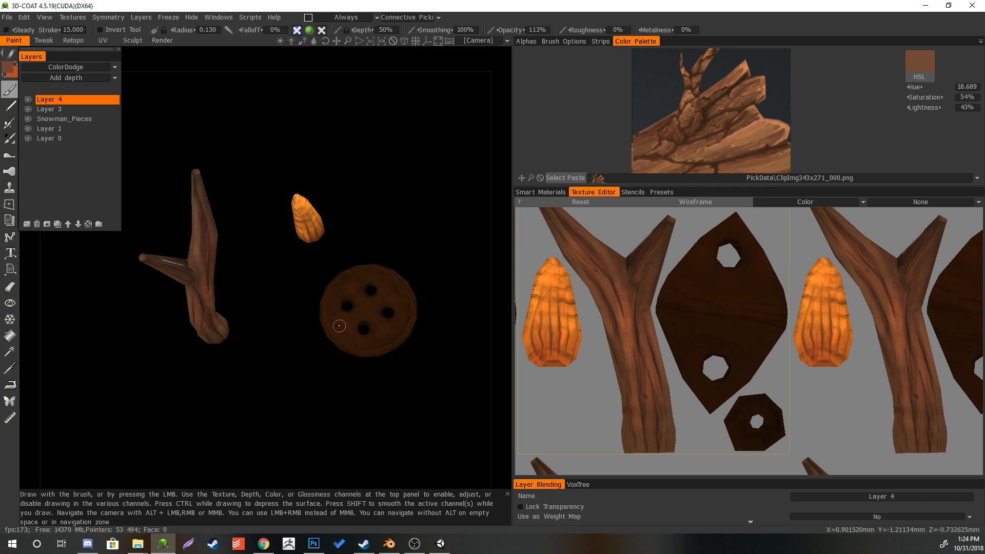
mouse_move(417, 334)
left_mouse_down()
mouse_move(410, 251)
mouse_move(365, 154)
mouse_move(356, 203)
left_mouse_up()
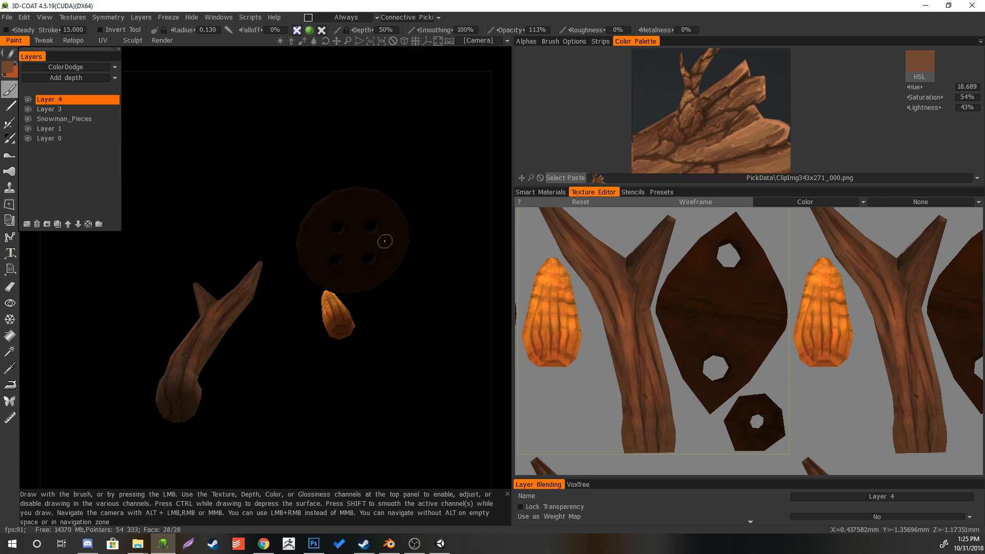
left_click_drag(439, 247, 400, 354)
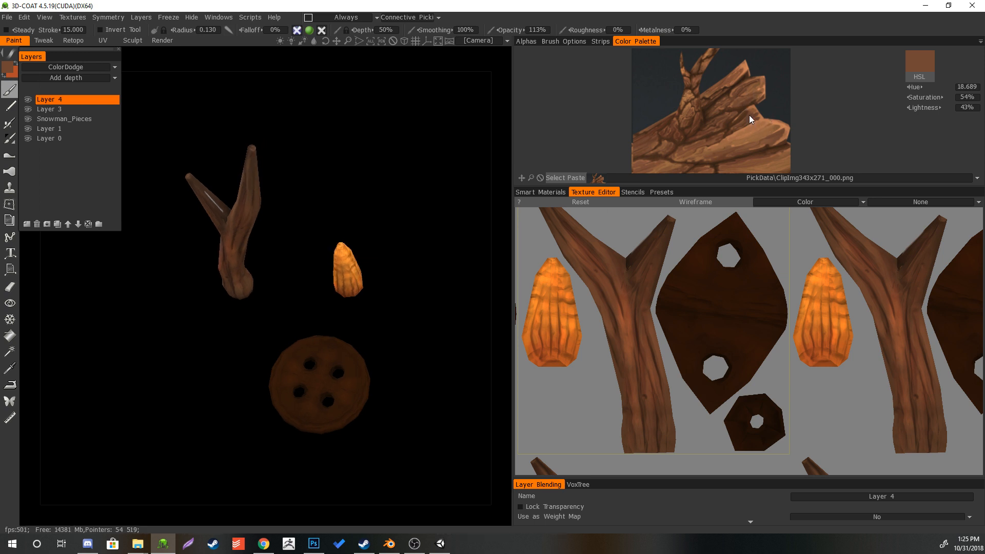
- Sample a darker brown from the wood reference, activate Layer 3 and check the pieces from several angles
left_click(748, 115)
left_click(49, 108)
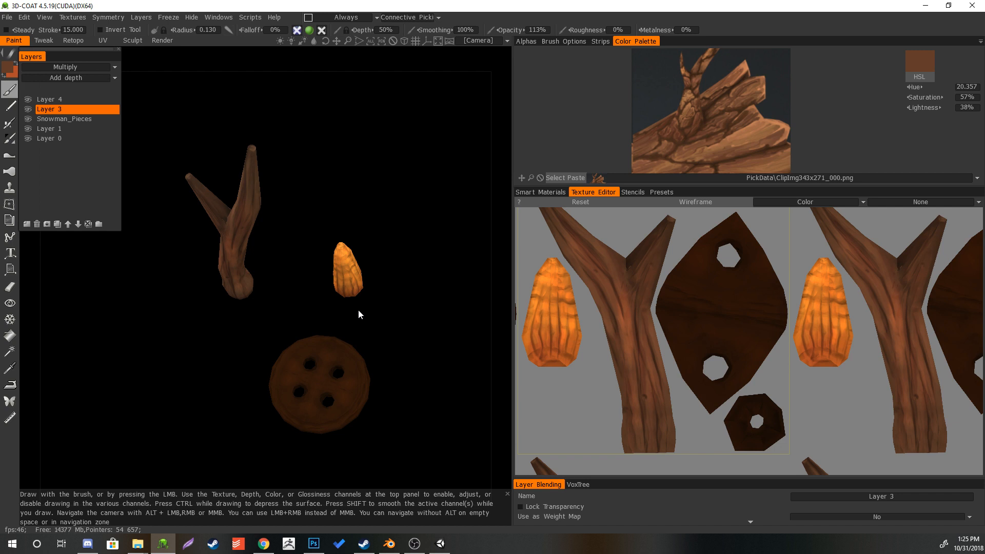
mouse_move(358, 309)
left_mouse_down()
mouse_move(405, 306)
mouse_move(404, 163)
mouse_move(395, 282)
left_mouse_up()
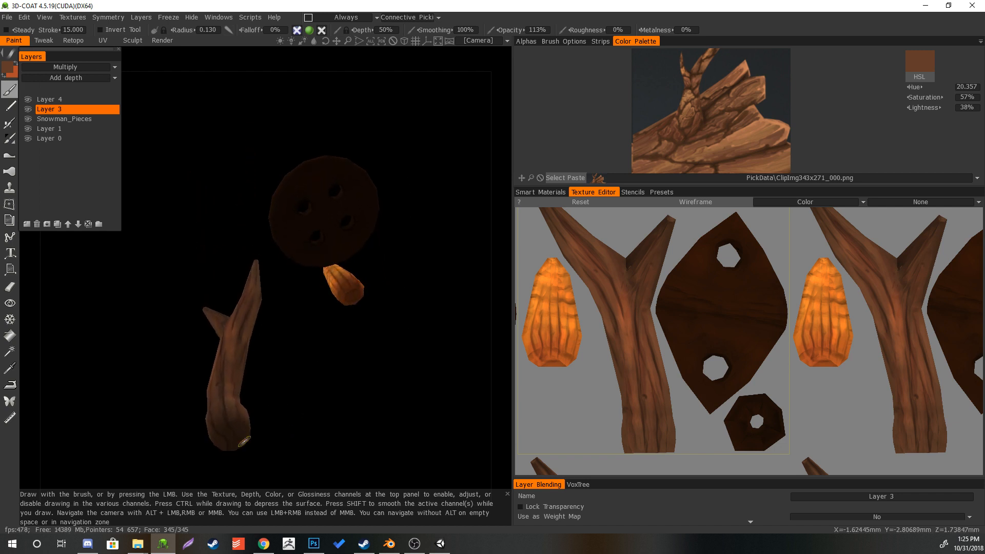
left_click_drag(328, 400, 431, 406)
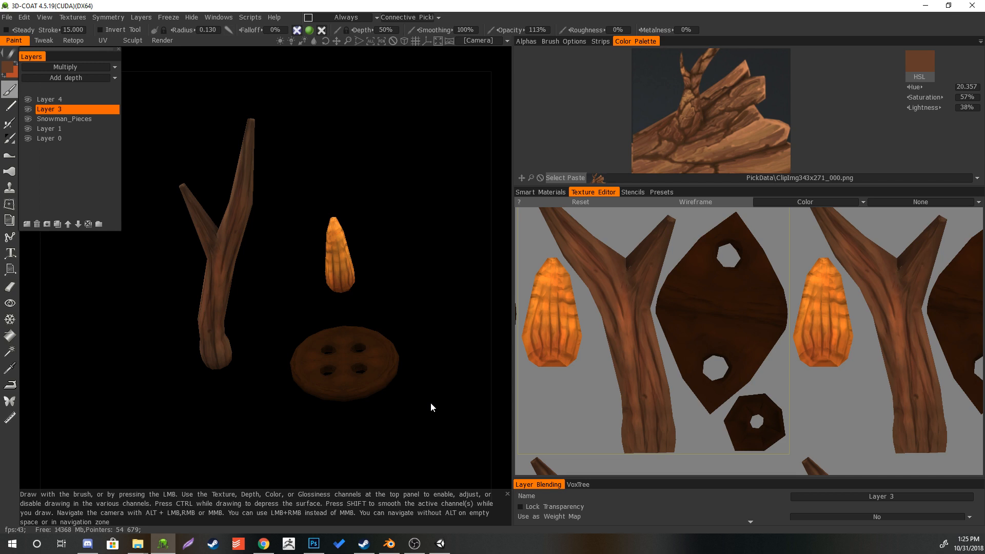
- Add a new layer above Layer 4 with Screen blending and sample a reddish brown from the wood reference
left_click(27, 224)
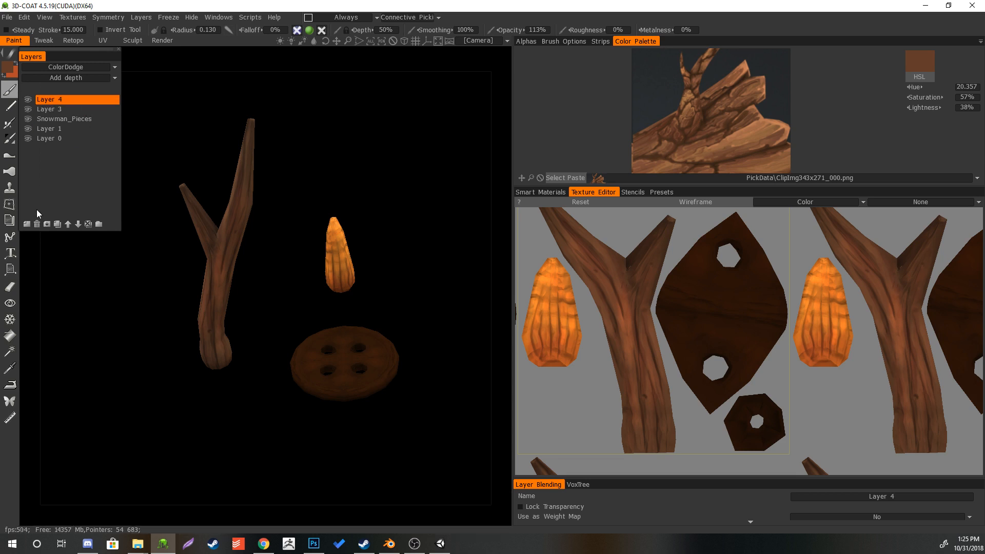
left_click(114, 66)
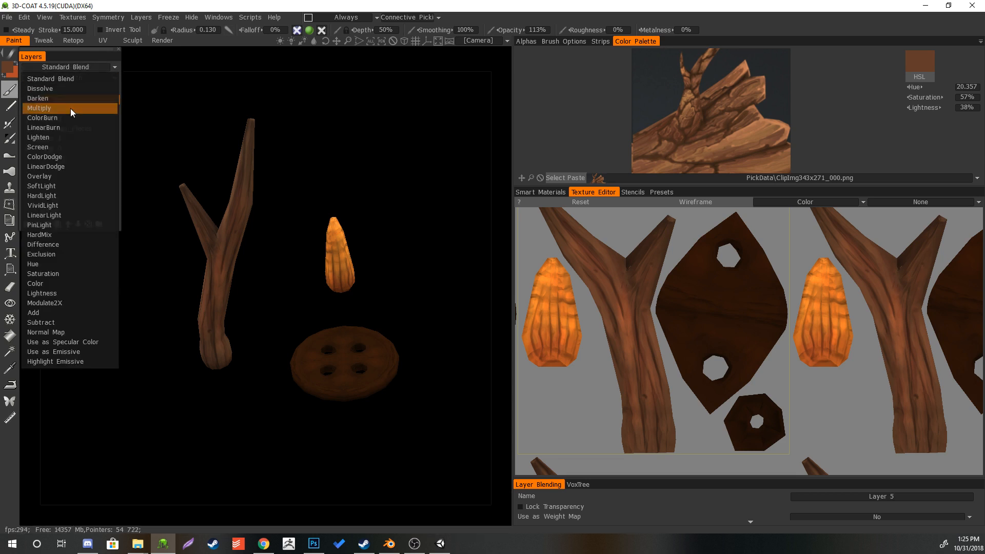
left_click(60, 146)
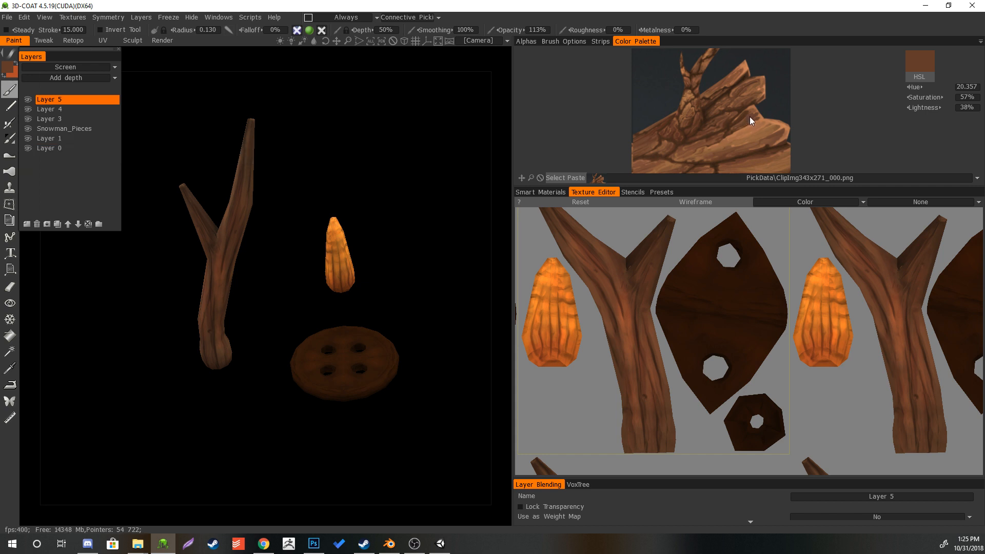
left_click(768, 106)
- Paint fine reddish-brown highlights along the branch's grain, from its base to both forks, with a 0.058 brush radius
scroll(675, 391, "up", 5)
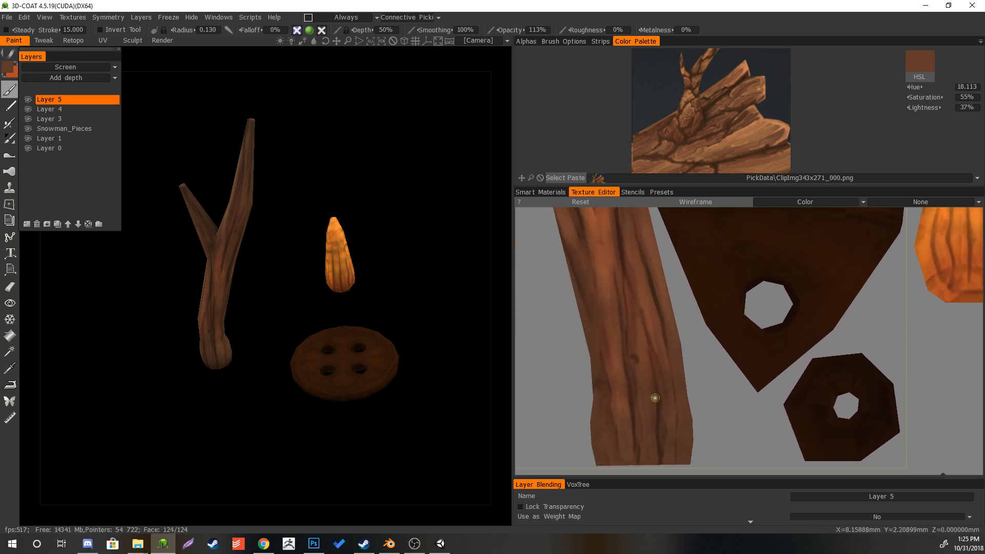
key("bracketleft")
key("bracketleft")
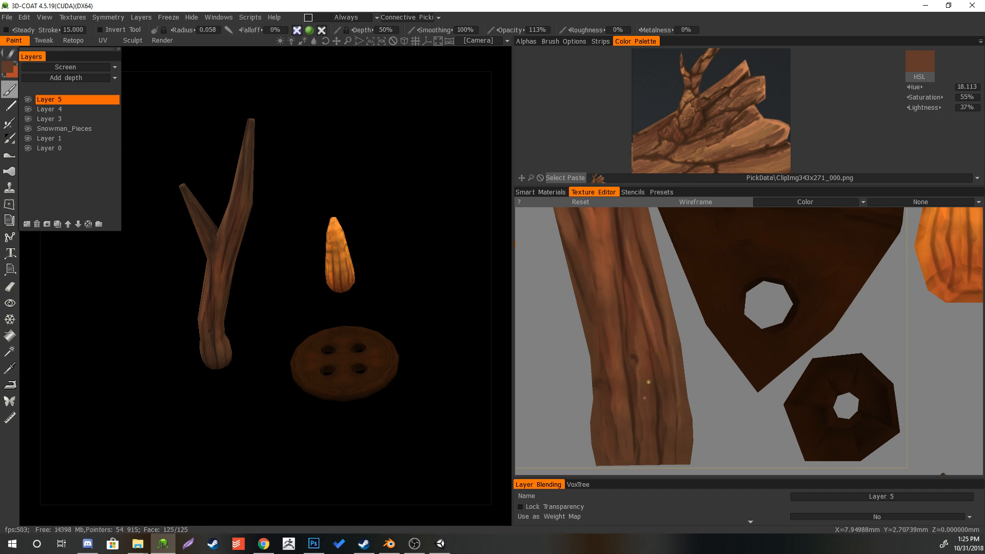
left_click_drag(609, 365, 613, 388)
middle_click_drag(686, 294, 701, 432)
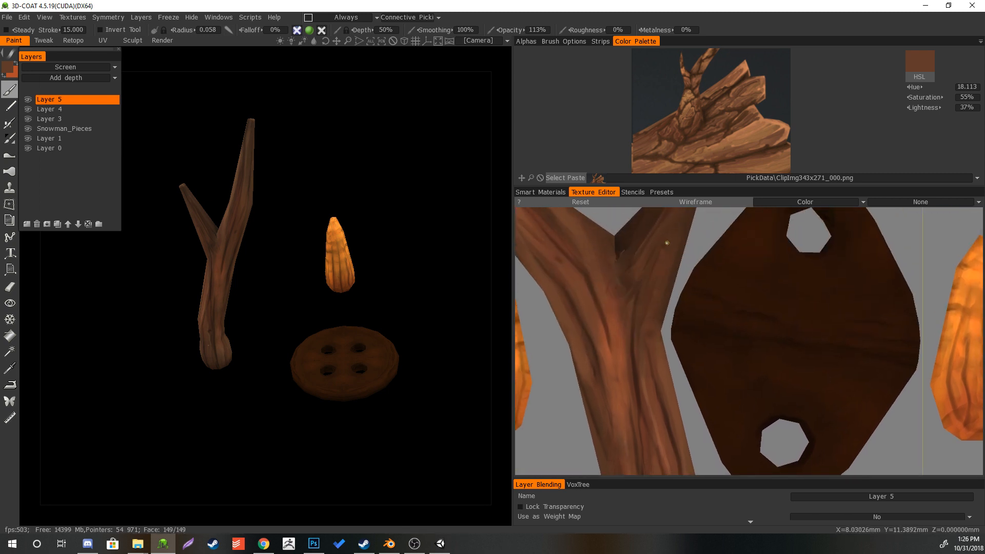
mouse_move(580, 247)
left_mouse_down()
mouse_move(599, 296)
mouse_move(588, 316)
mouse_move(607, 382)
left_mouse_up()
mouse_move(558, 342)
left_mouse_down()
mouse_move(596, 347)
mouse_move(607, 452)
left_mouse_up()
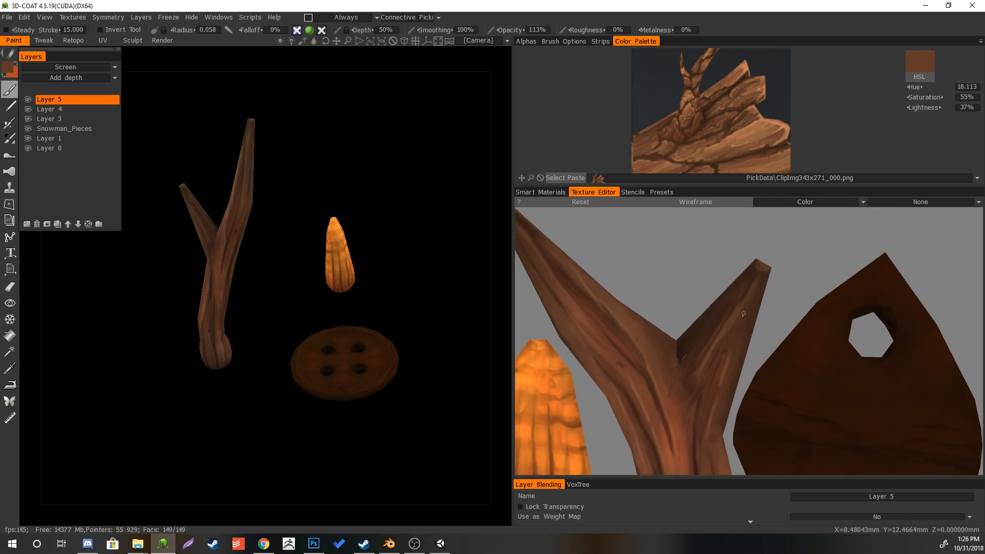
left_click_drag(677, 293, 748, 279)
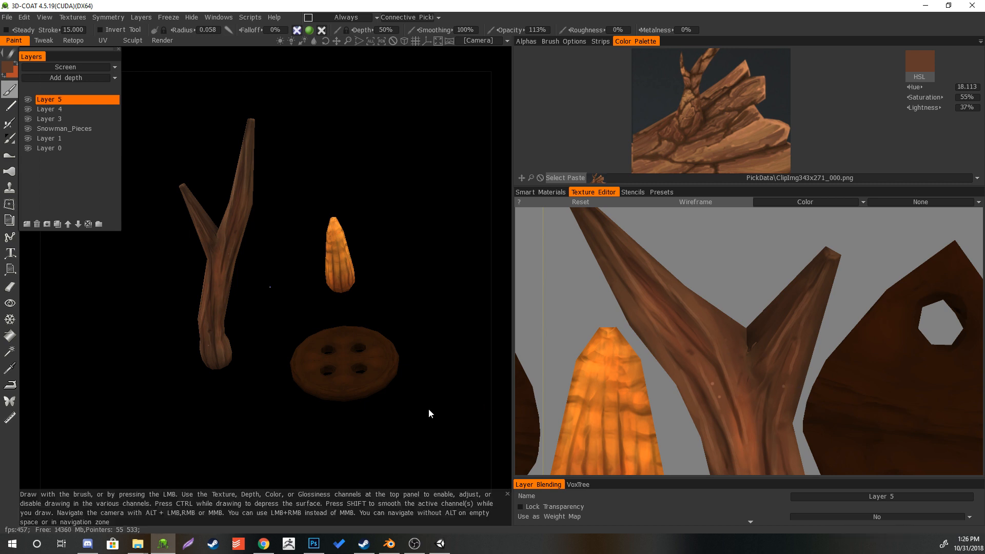
scroll(429, 408, "down", 3)
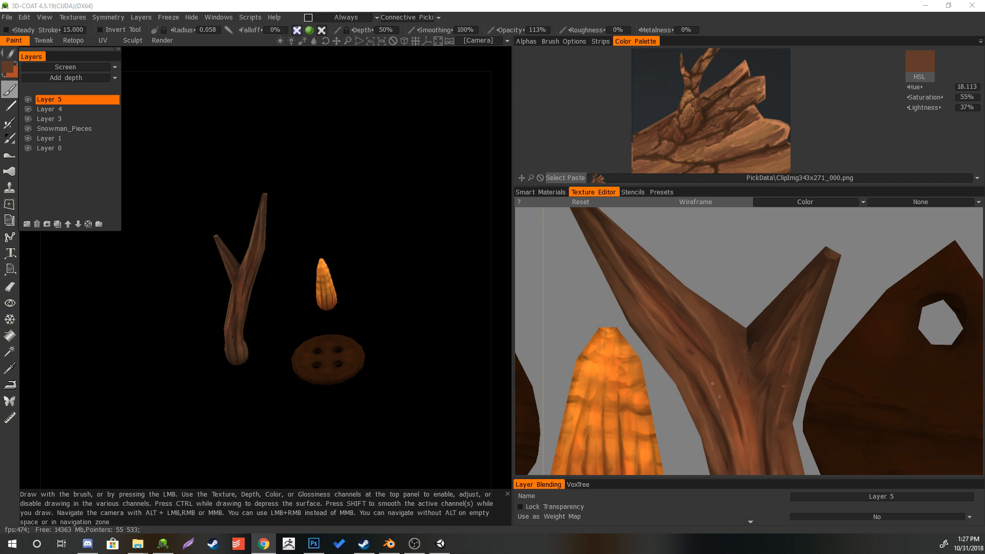
- Sample another brown from the wood reference and bring the button's texture area into view for painting
left_click(749, 116)
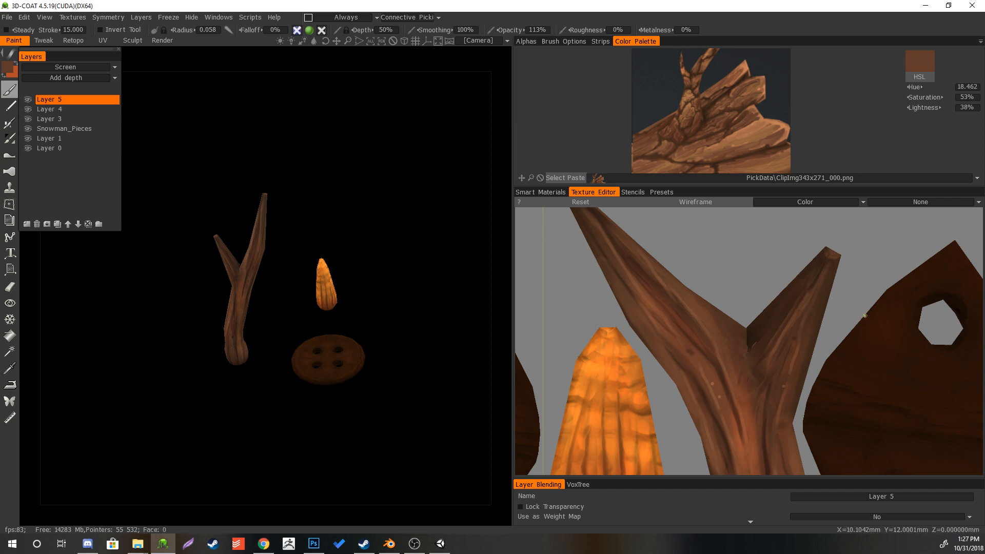
middle_click_drag(860, 271, 761, 238)
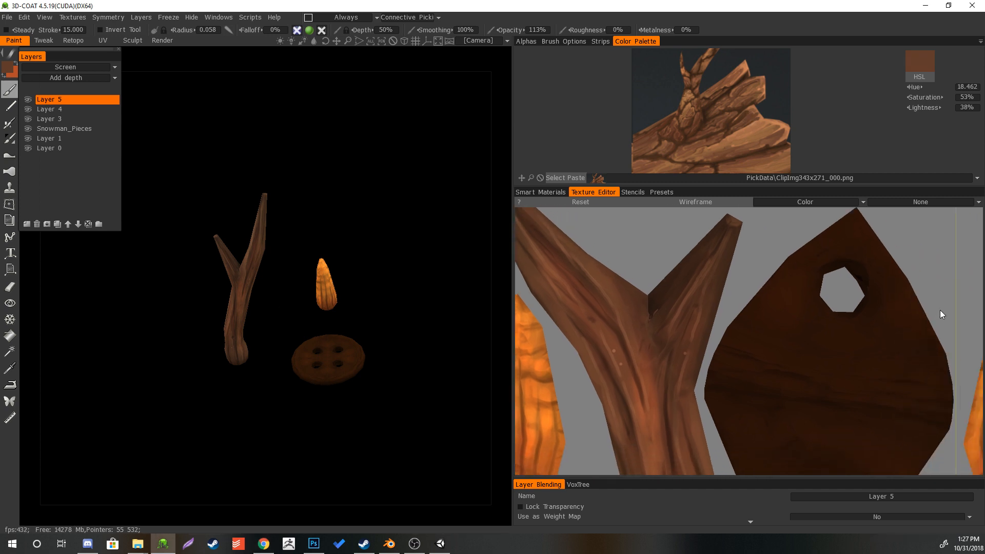
middle_click_drag(939, 310, 880, 291)
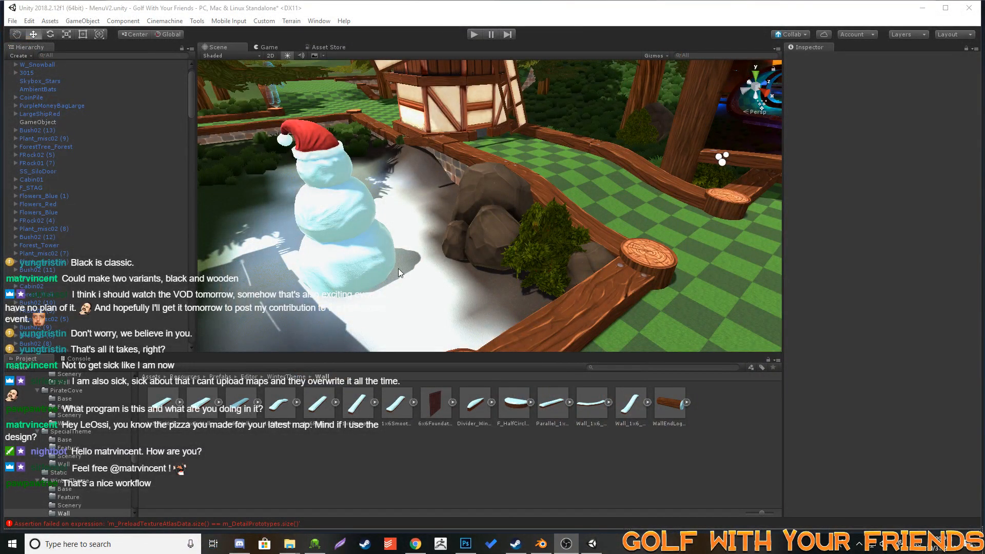
- Switch to Unity and examine the snowman with the red hat in the scene from near and far
left_click_drag(398, 268, 401, 257, "alt")
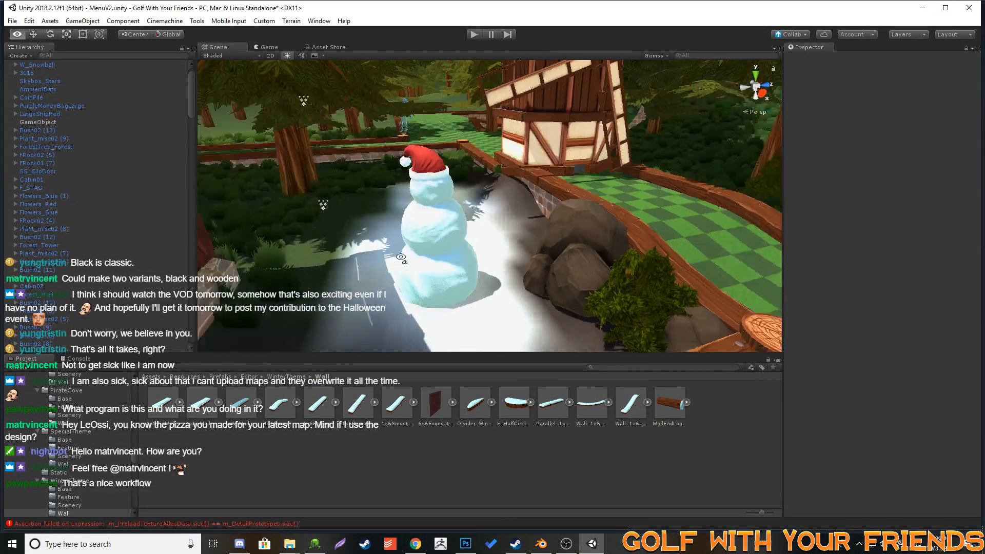
key("w")
right_click_drag(401, 257, 381, 220)
key("s")
key("w")
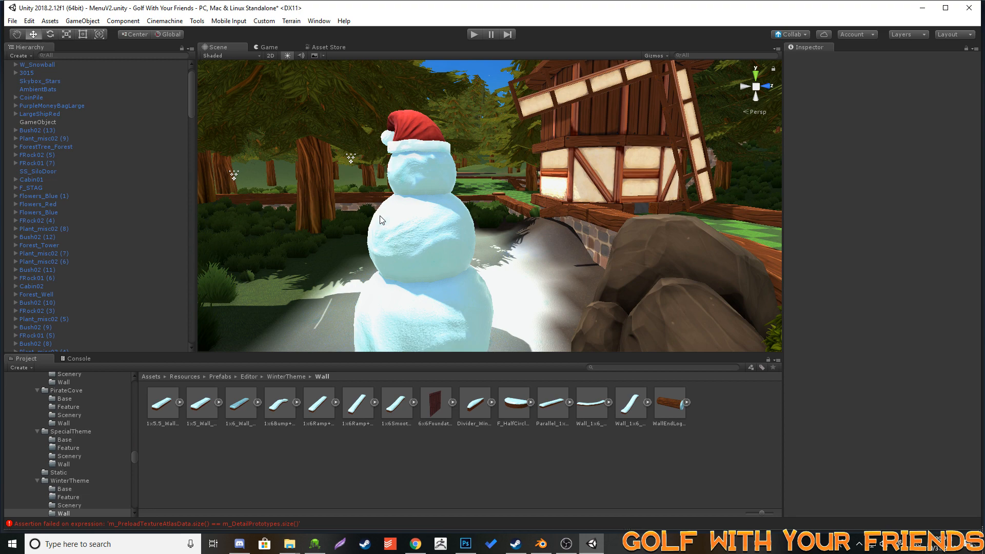
right_click_drag(347, 209, 448, 287)
key("s")
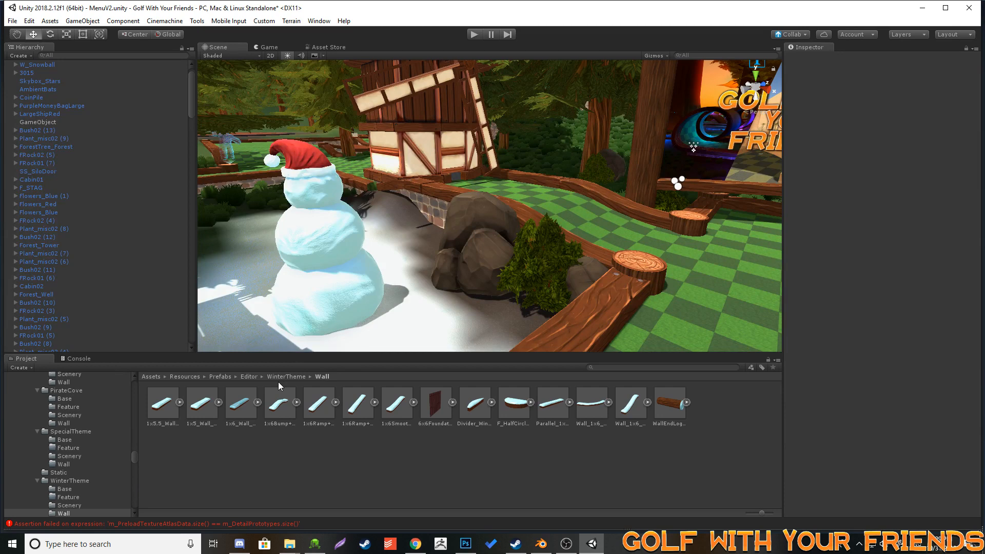
- Place the 6x6_Base_Winter prefab from the WinterTheme Base folder onto the green course beside the rocks and frame it
left_click(268, 377)
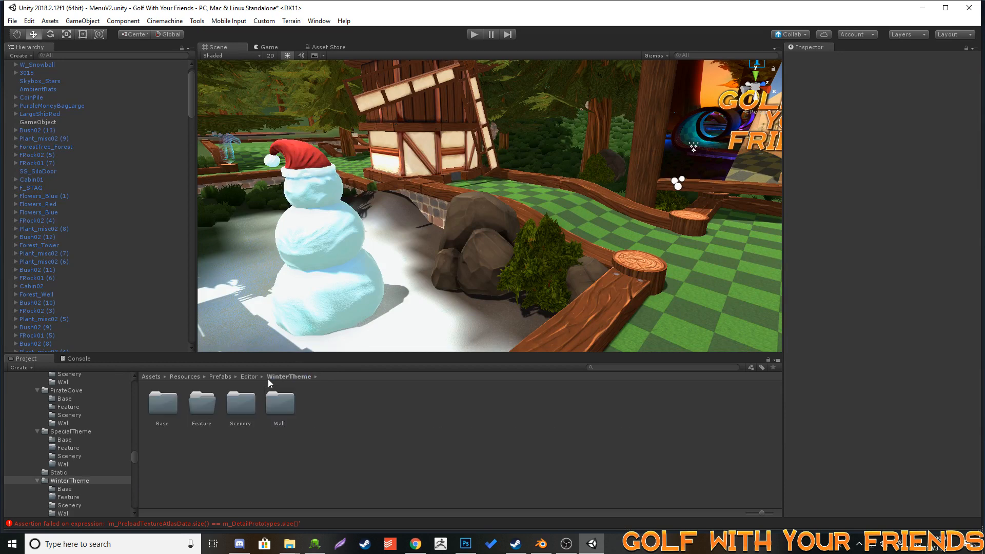
double_click(163, 406)
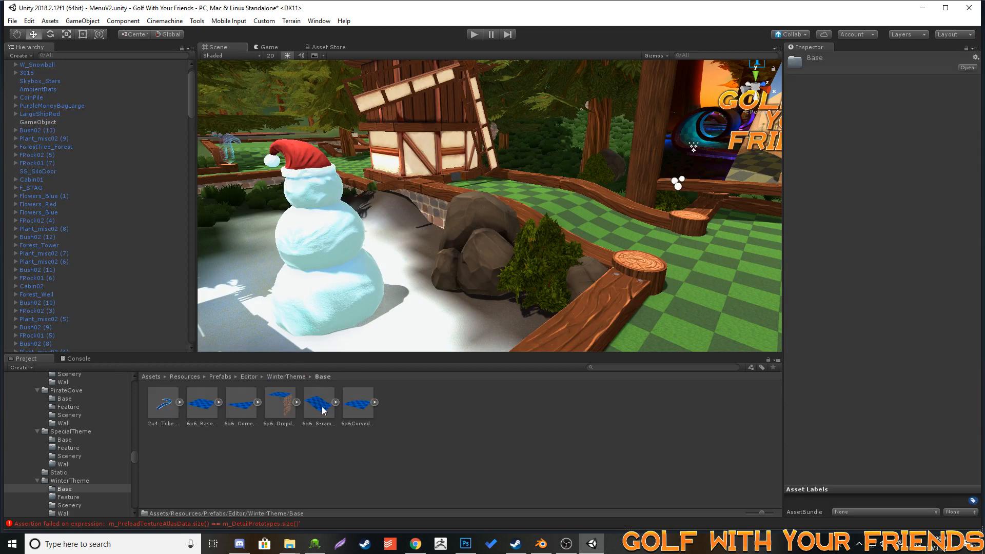
left_click_drag(201, 406, 634, 250)
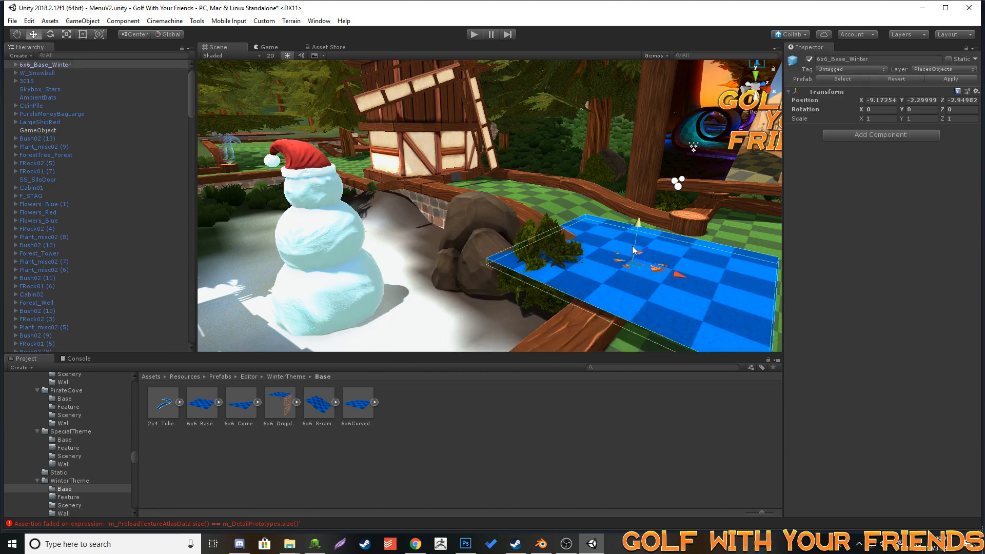
key("f")
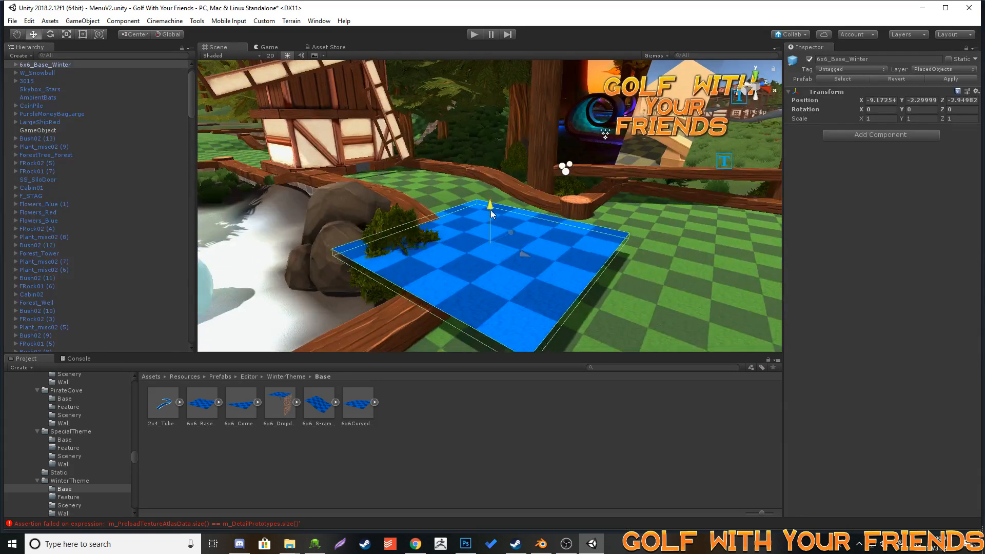
- Raise the 6x6_Base_Winter platform above the green course to a Y position of -0.29
left_click_drag(490, 211, 491, 162)
right_click_drag(488, 174, 373, 157)
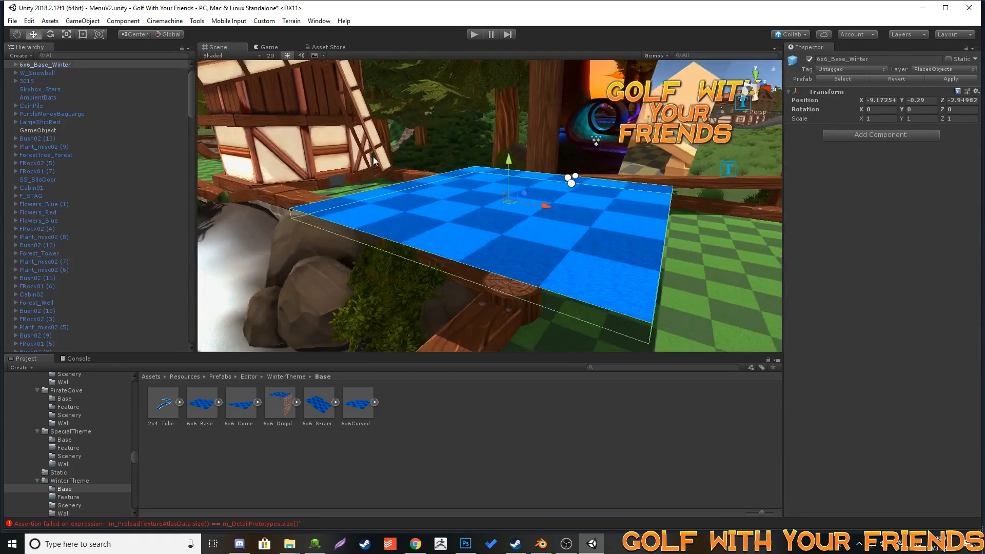
left_click(412, 156)
- Place the 1x5.5_Wall_Winter and F_HalfCircleWinter prefabs from the WinterTheme Wall folder onto the blue base platform
left_click(275, 377)
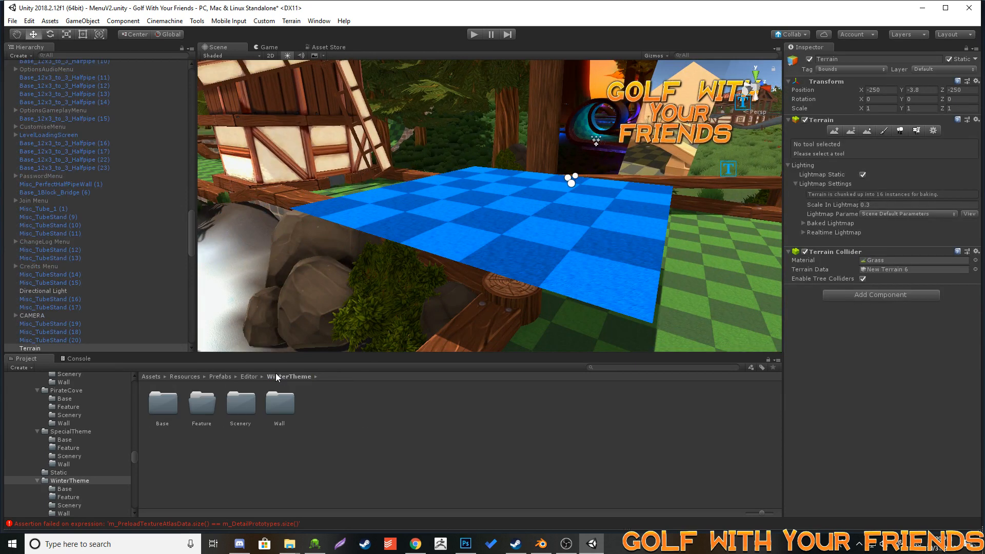
double_click(277, 405)
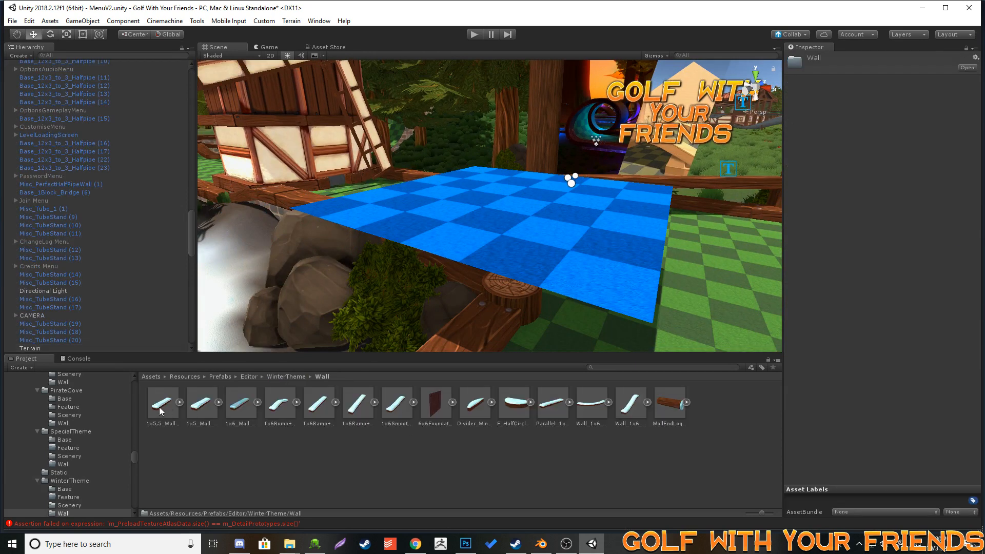
left_click_drag(162, 403, 430, 214)
left_click_drag(430, 214, 503, 332, "alt")
scroll(590, 264, "up", 2)
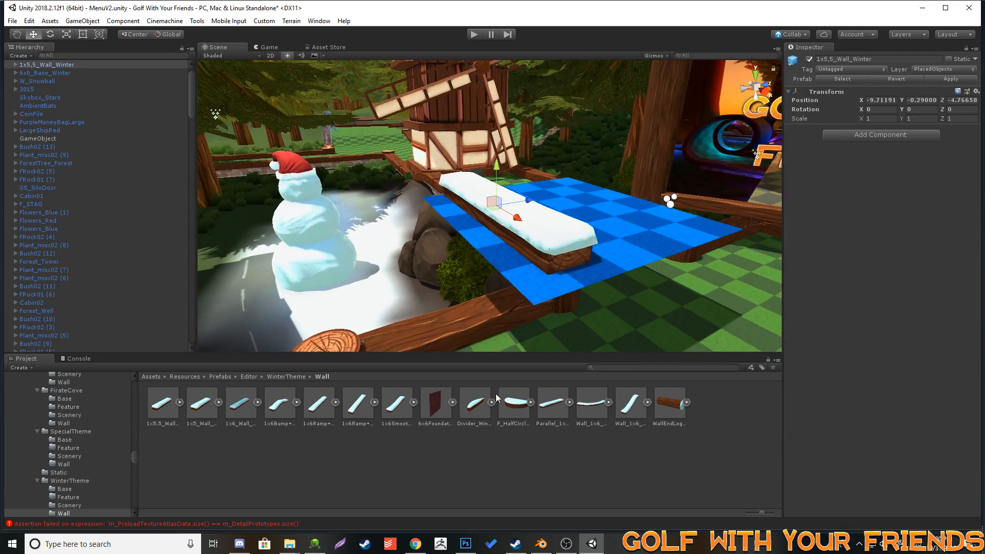
left_click_drag(495, 398, 519, 224)
scroll(491, 232, "up", 2)
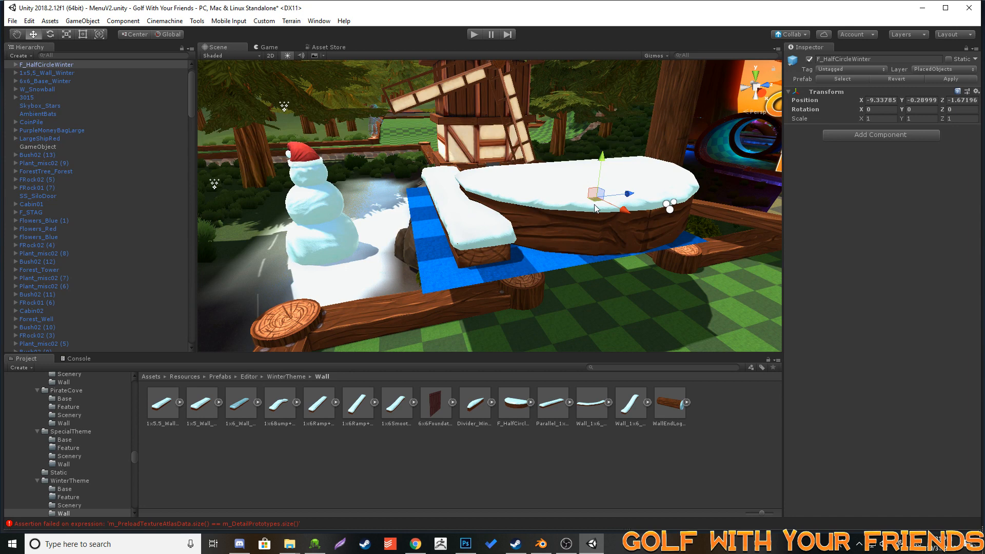
- Delete the snowy half circle, the snowy wall and the blue winter base from the scene
key("Delete")
left_click(479, 223)
key("Delete")
left_click(478, 222)
key("Delete")
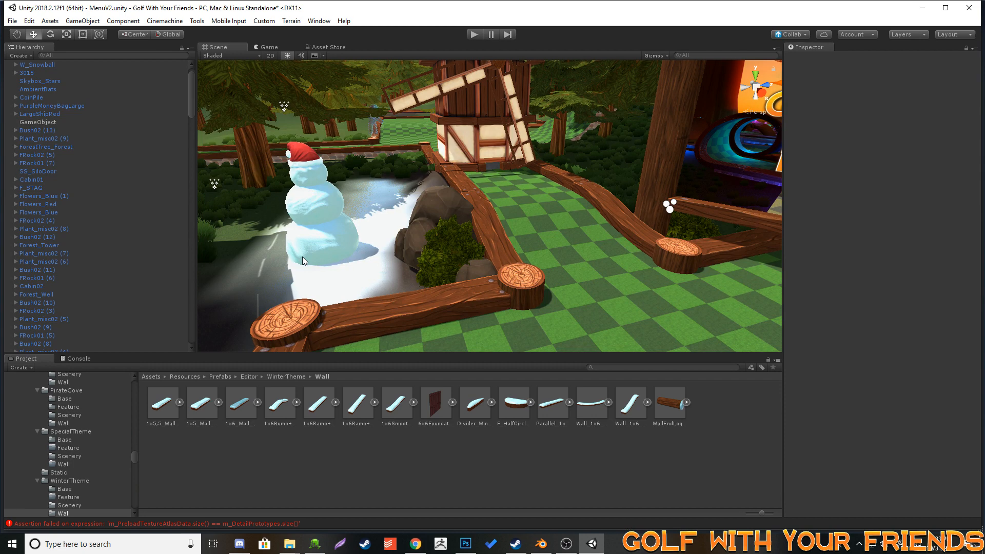
- Switch to Blender, where the snowman's branch, carrot and button models are open
key("alt+Tab")
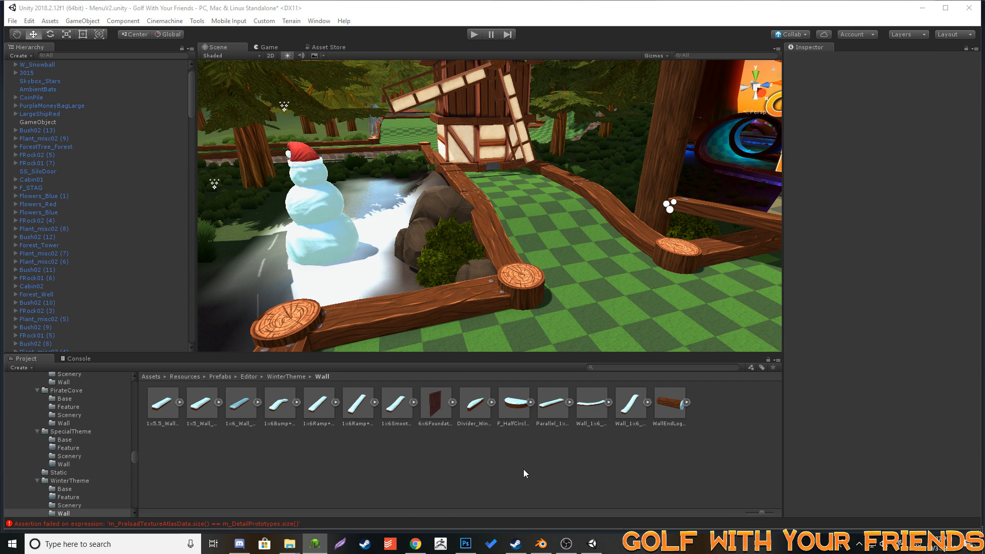
left_click(541, 544)
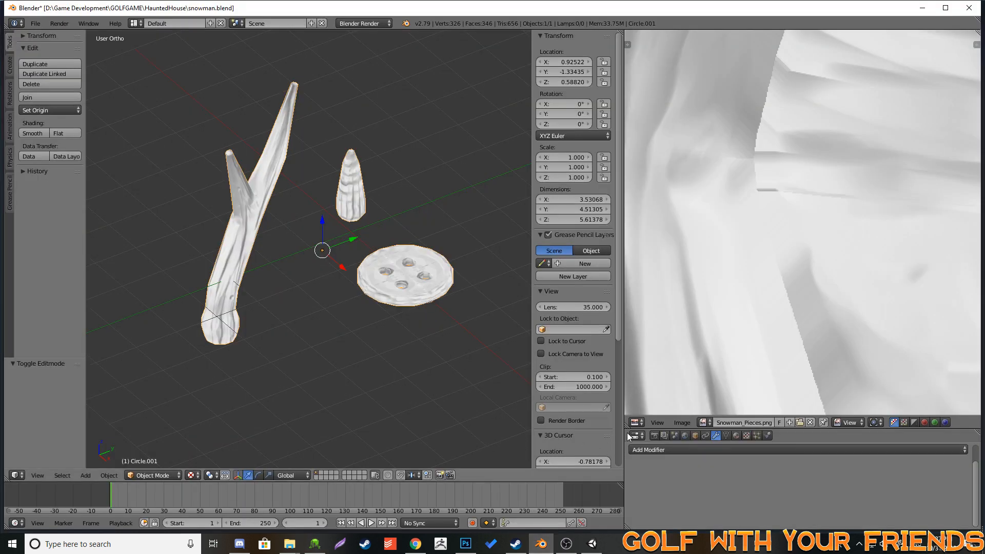
left_click(682, 422)
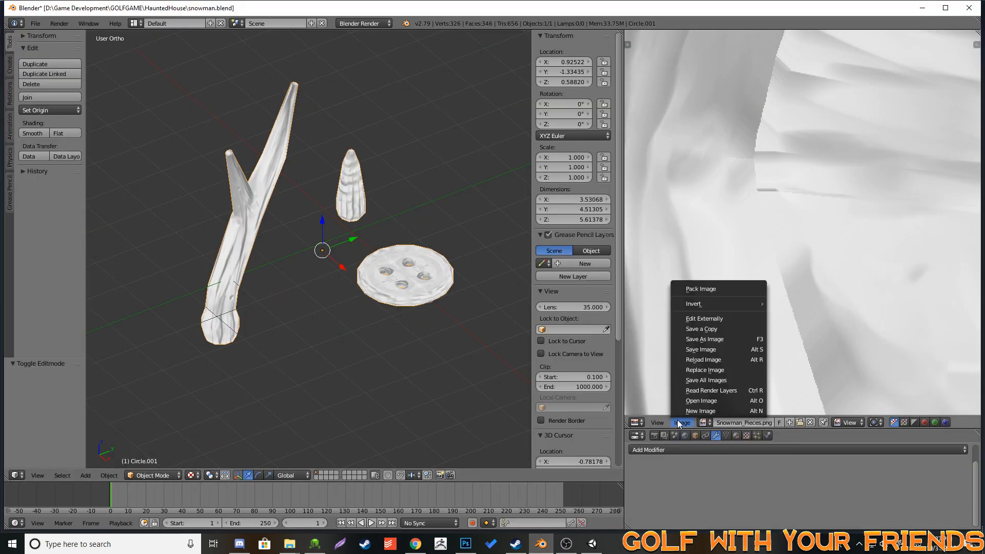
left_click(698, 401)
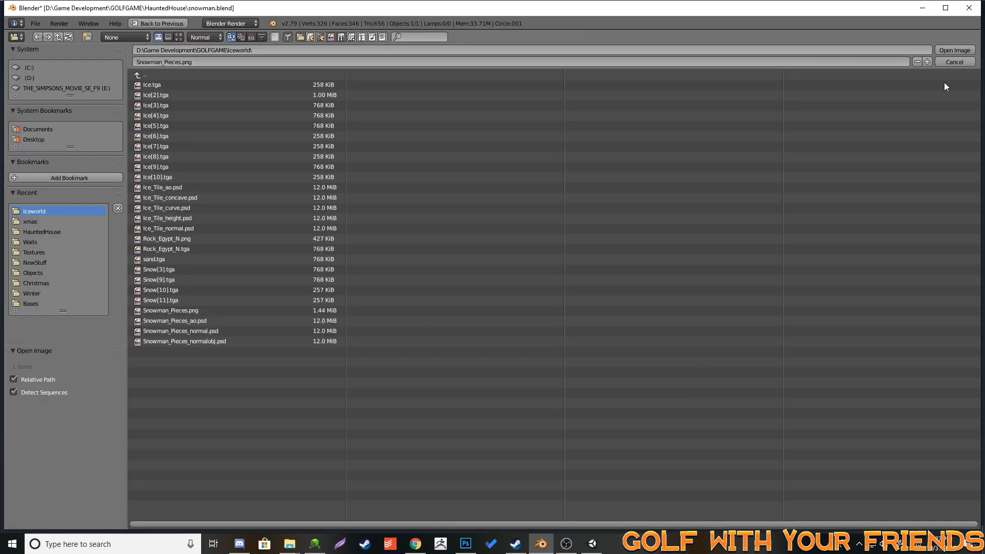
left_click(953, 63)
- Reload the Snowman_Pieces.png texture and examine the textured branch, carrot and button models deselected in Object Mode
left_click(688, 422)
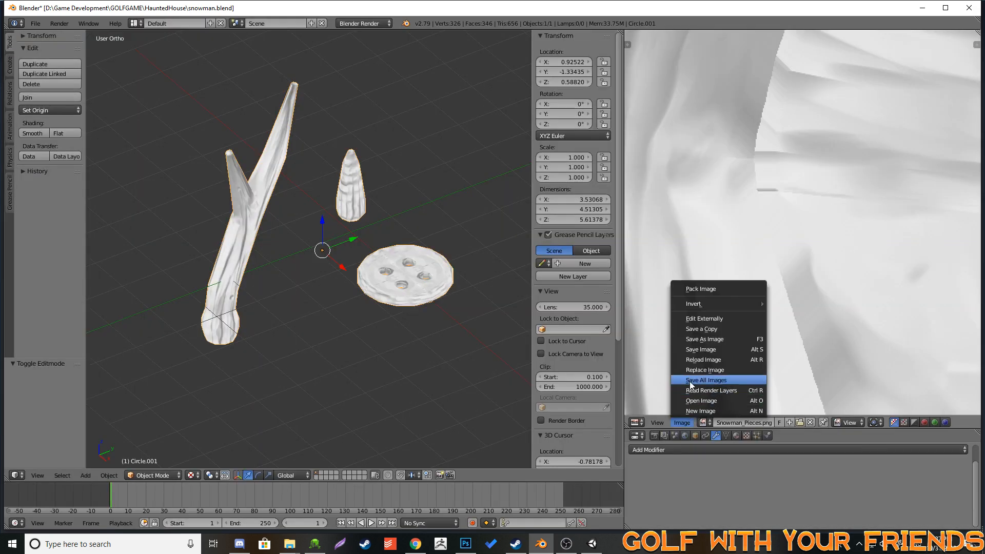
left_click(693, 367)
scroll(270, 291, "down", 4)
middle_click_drag(270, 291, 333, 289)
scroll(295, 283, "up", 3)
scroll(333, 289, "up", 1)
key("a")
scroll(364, 300, "down", 5)
key("Tab")
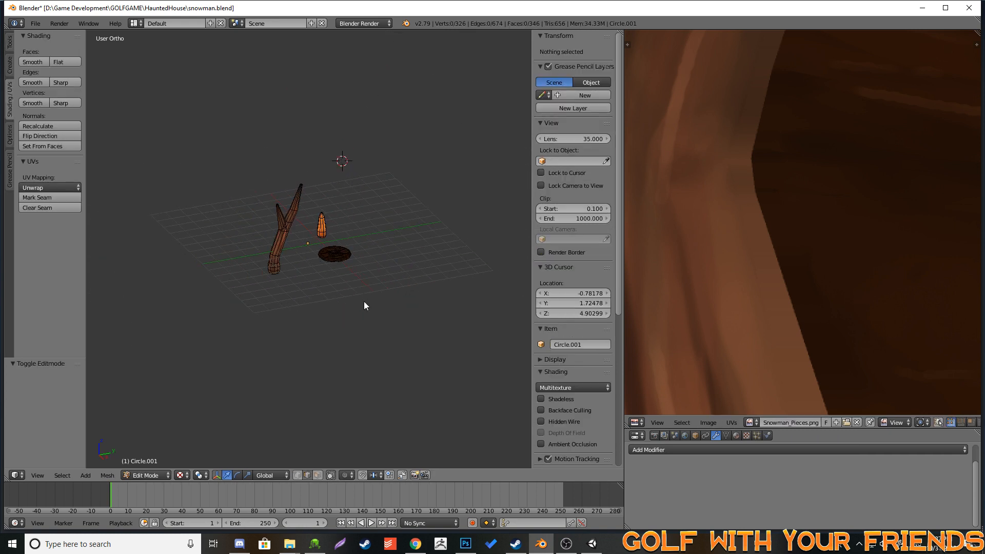
key("Tab")
scroll(366, 306, "up", 3)
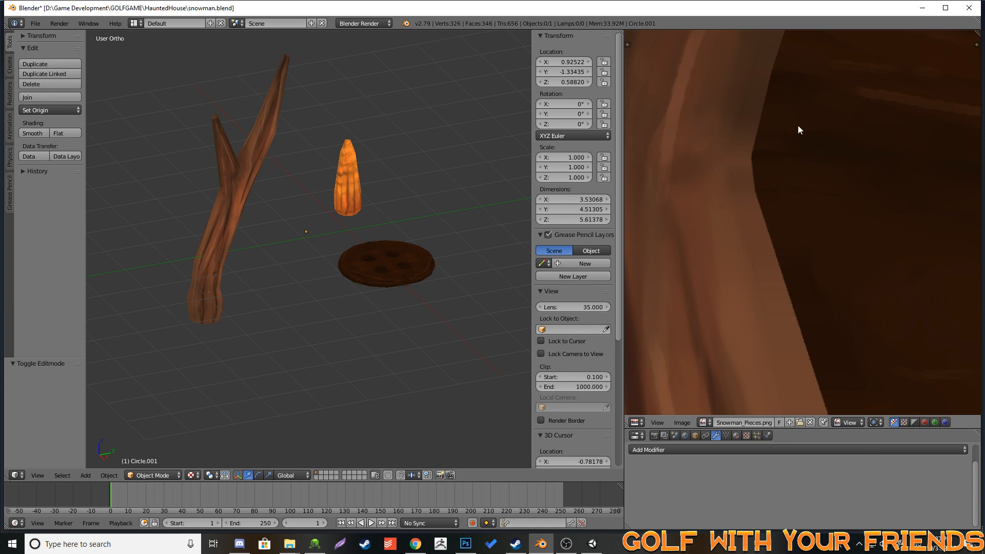
- Switch to 3D-Coat, duplicate the Multiply Layer 3 and lower the original layer's opacity
key("alt+Tab")
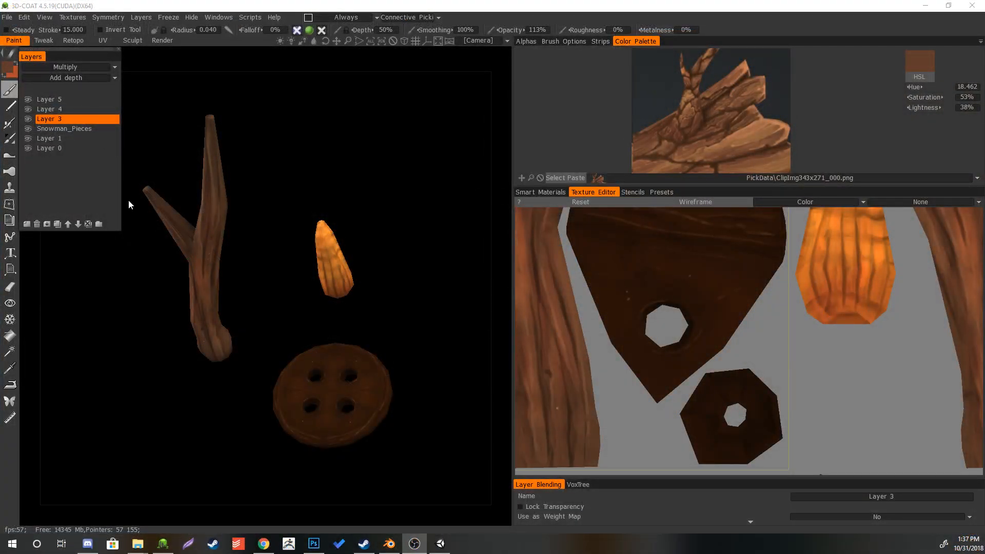
right_click(100, 117)
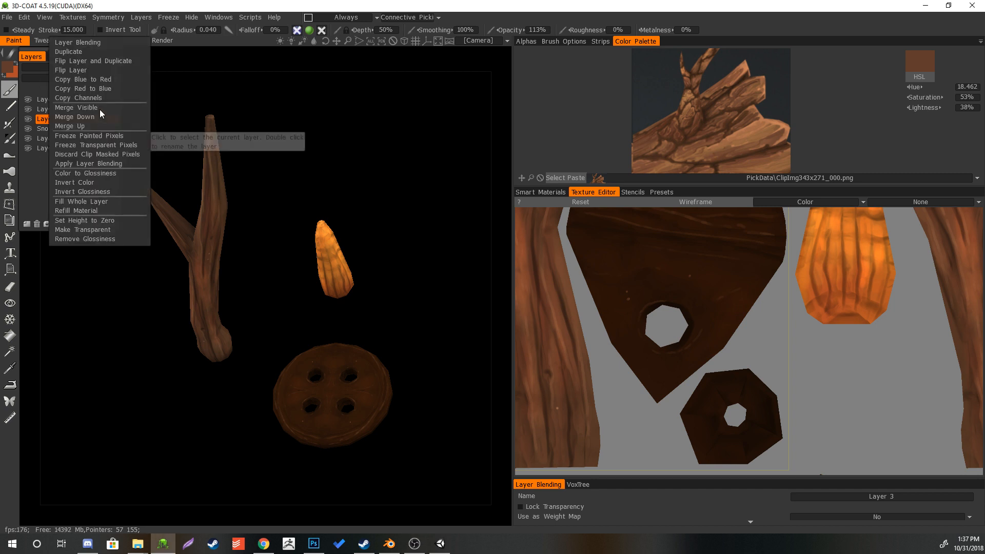
left_click(78, 54)
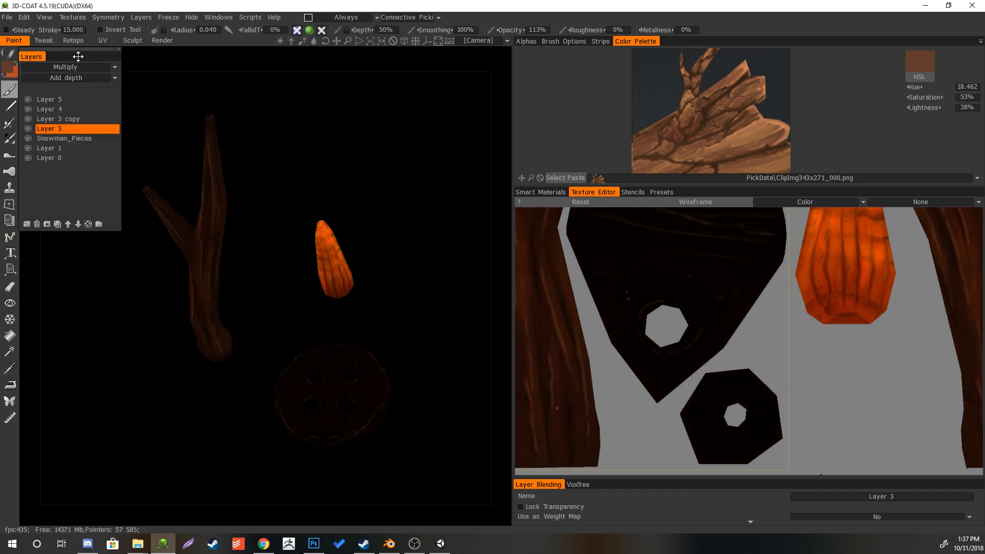
left_click(104, 129)
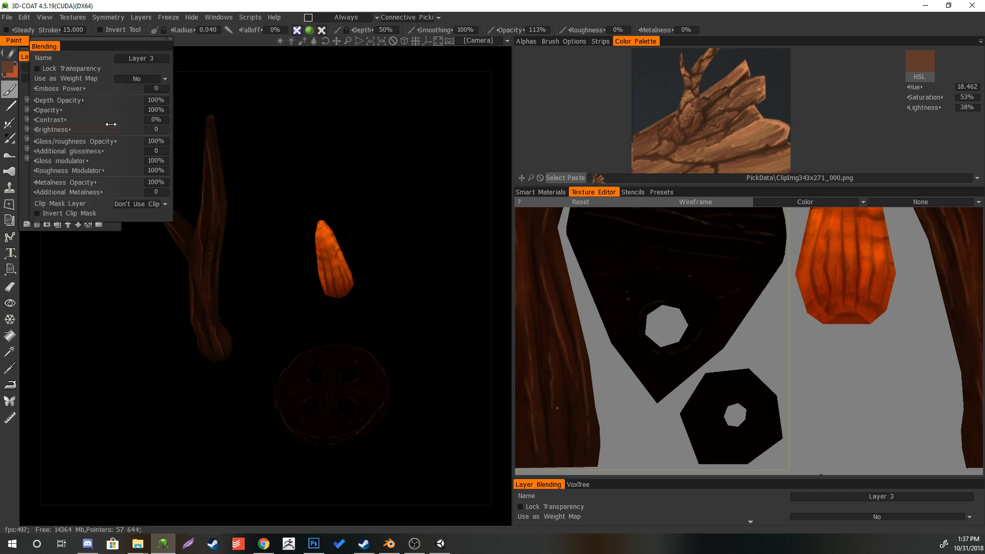
left_click_drag(124, 113, 89, 110)
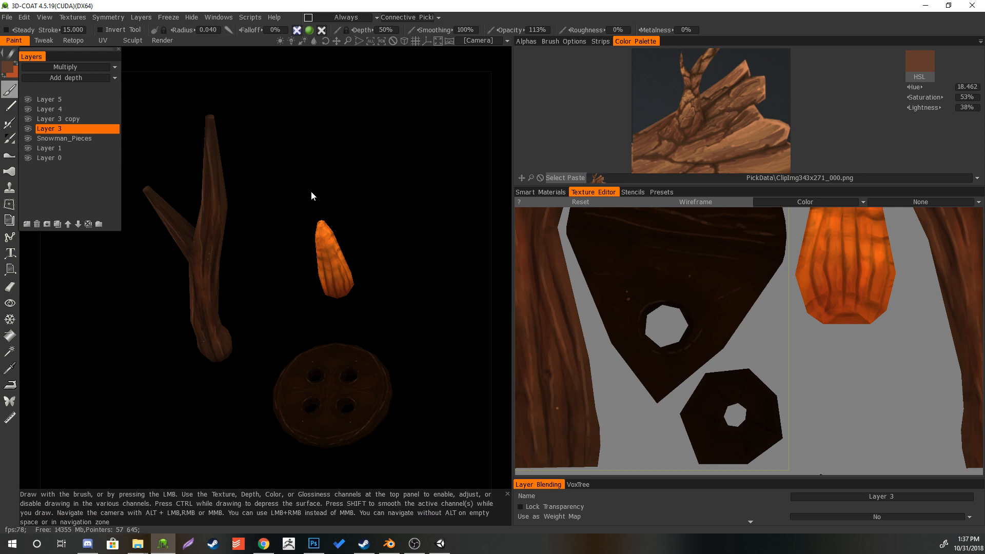
- Erase Layer 3's darkening from the button's texture area with a 0.739 radius eraser
key("e")
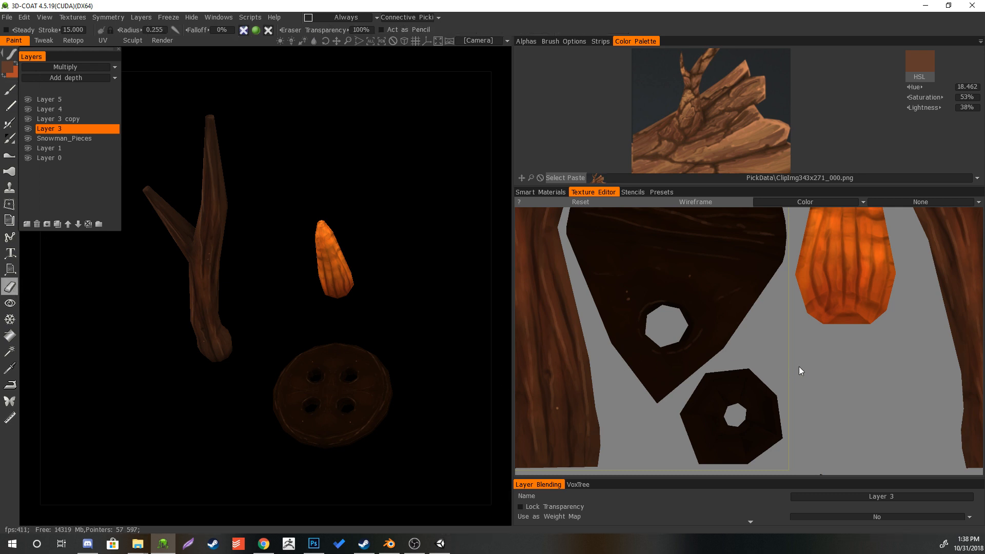
scroll(798, 367, "down", 4)
scroll(717, 359, "down", 1)
key("bracketright")
key("bracketright")
key("bracketright")
key("bracketright")
key("bracketright")
key("bracketright")
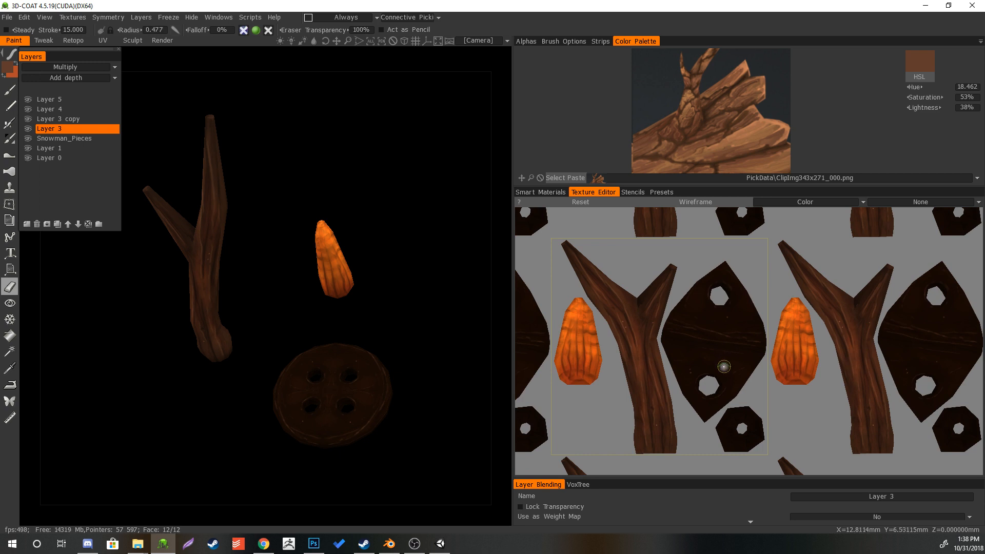
mouse_move(722, 353)
left_mouse_down()
mouse_move(746, 314)
mouse_move(719, 277)
mouse_move(684, 304)
mouse_move(669, 355)
mouse_move(691, 405)
mouse_move(683, 320)
mouse_move(755, 336)
mouse_move(717, 404)
mouse_move(703, 398)
mouse_move(739, 438)
mouse_move(751, 433)
mouse_move(740, 408)
left_mouse_up()
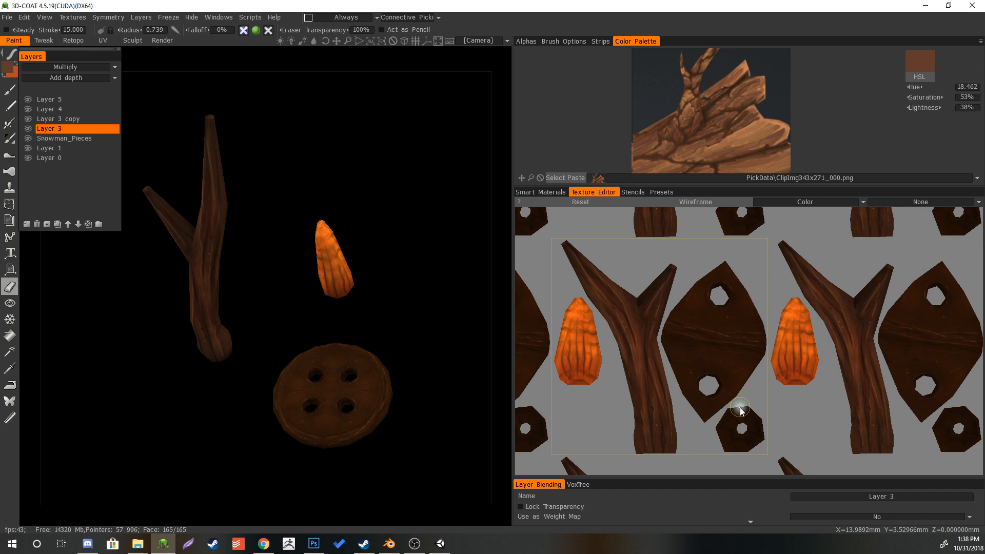
- Select Layer 5 and sample a bright orange from the pumpkin in the ClipImg275x172_000.png reference
left_click(78, 99)
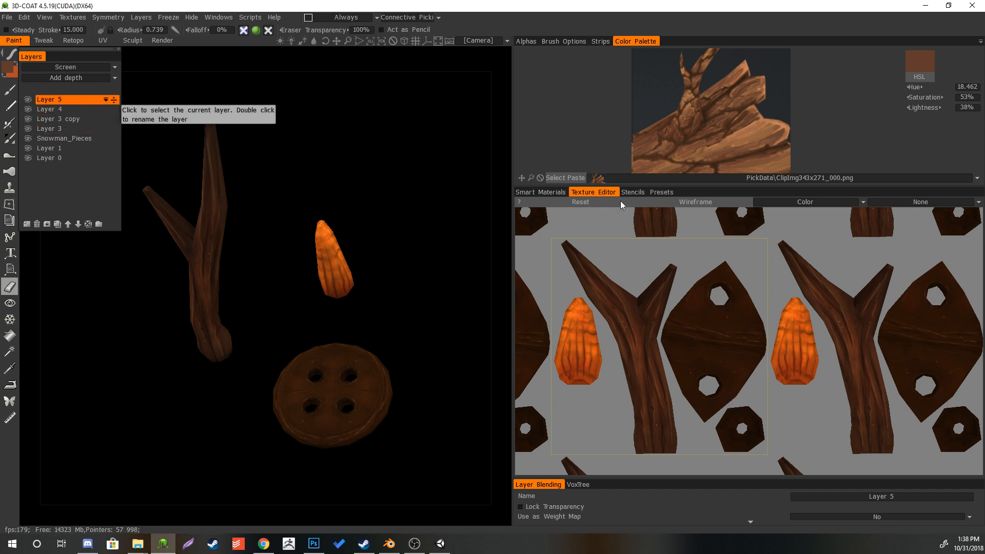
left_click(599, 178)
left_click(676, 68)
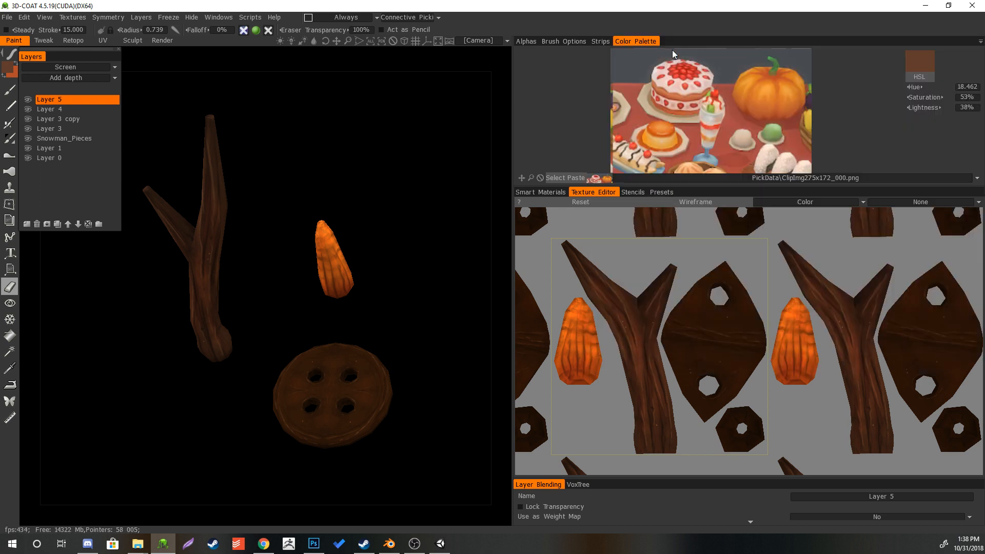
left_click(760, 88)
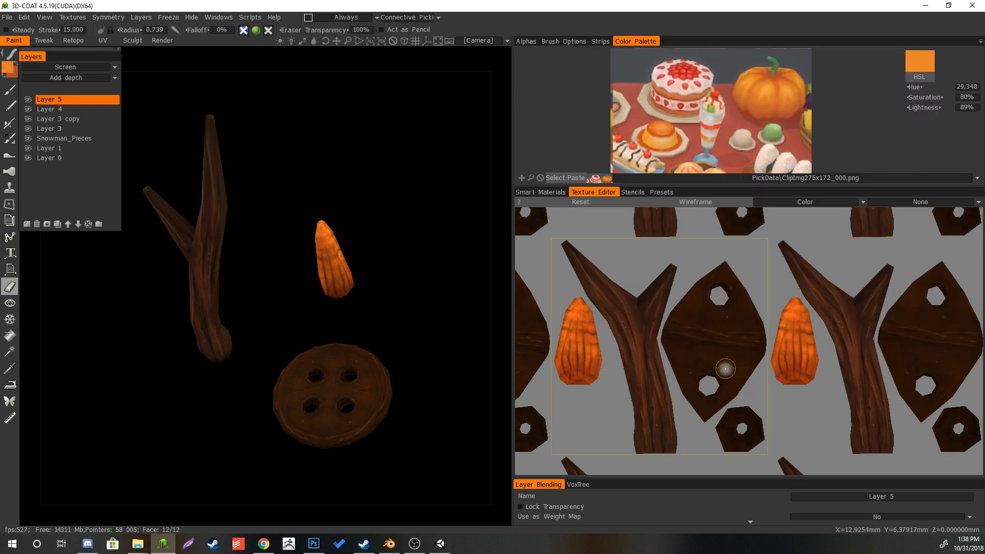
- Paint fine light-orange highlights along the carrot's ridges on Layer 5 with a 0.045 brush radius
key("bracketleft")
key("bracketleft")
key("bracketleft")
key("bracketleft")
key("bracketleft")
key("bracketleft")
key("bracketleft")
key("bracketleft")
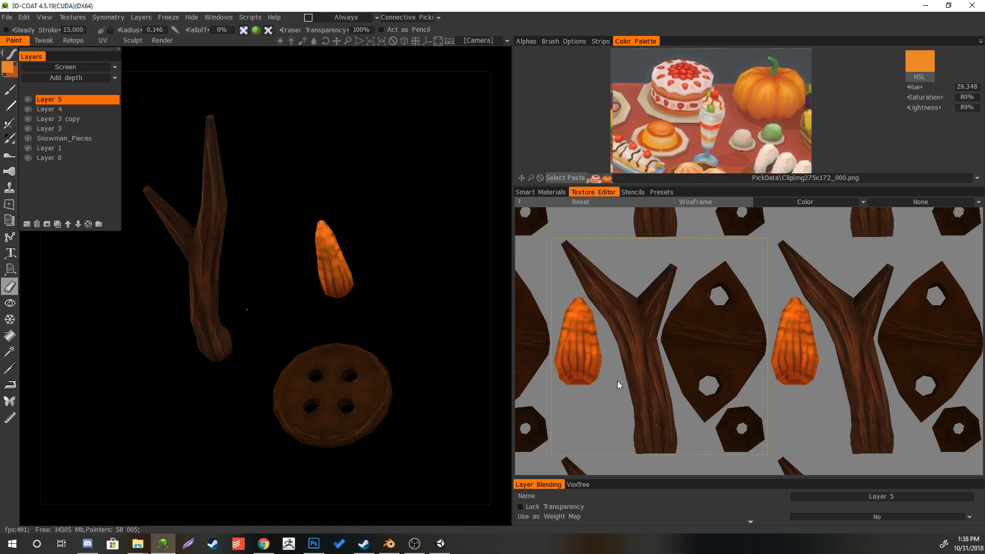
scroll(618, 382, "up", 5)
scroll(759, 435, "up", 2)
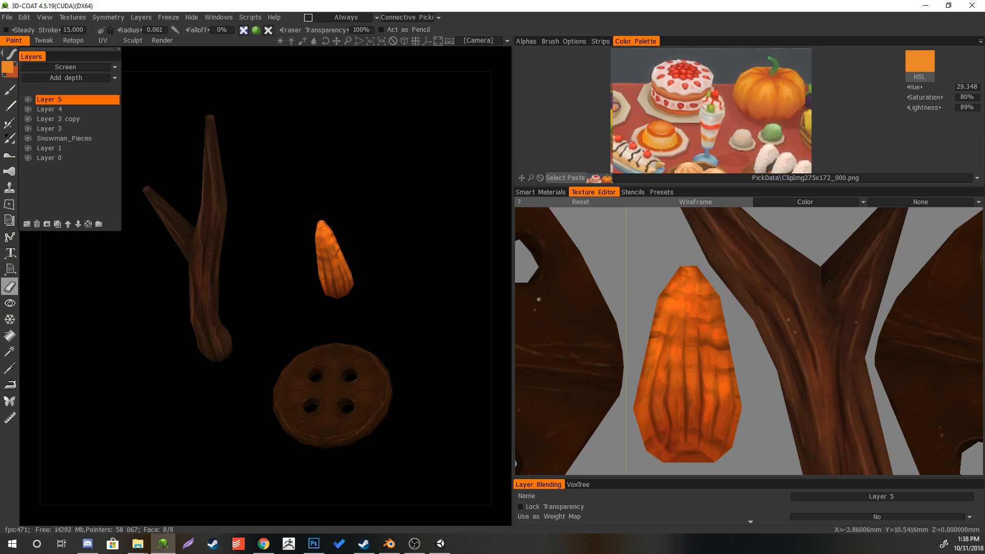
left_click(9, 90)
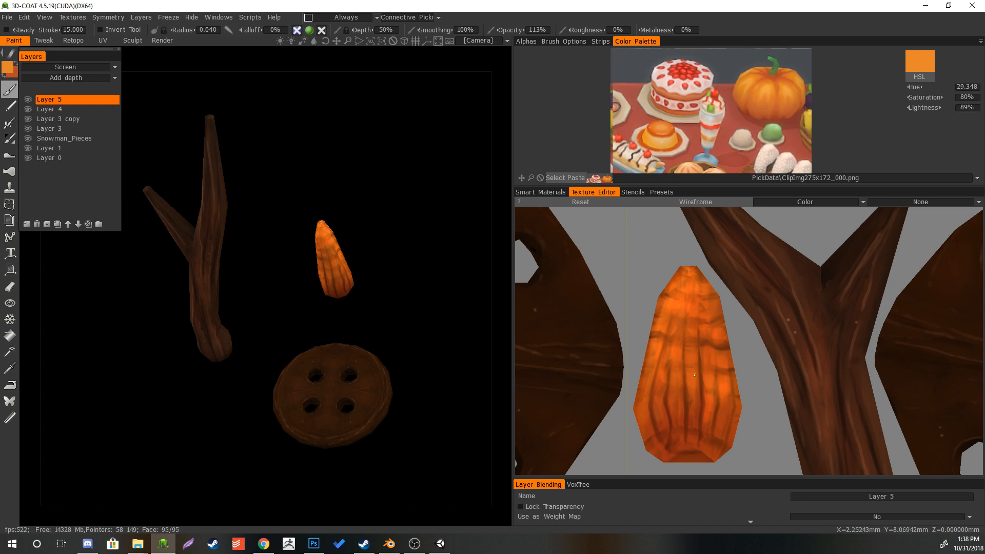
key("bracketright")
key("bracketright")
mouse_move(685, 305)
left_mouse_down()
mouse_move(676, 352)
mouse_move(682, 375)
left_mouse_up()
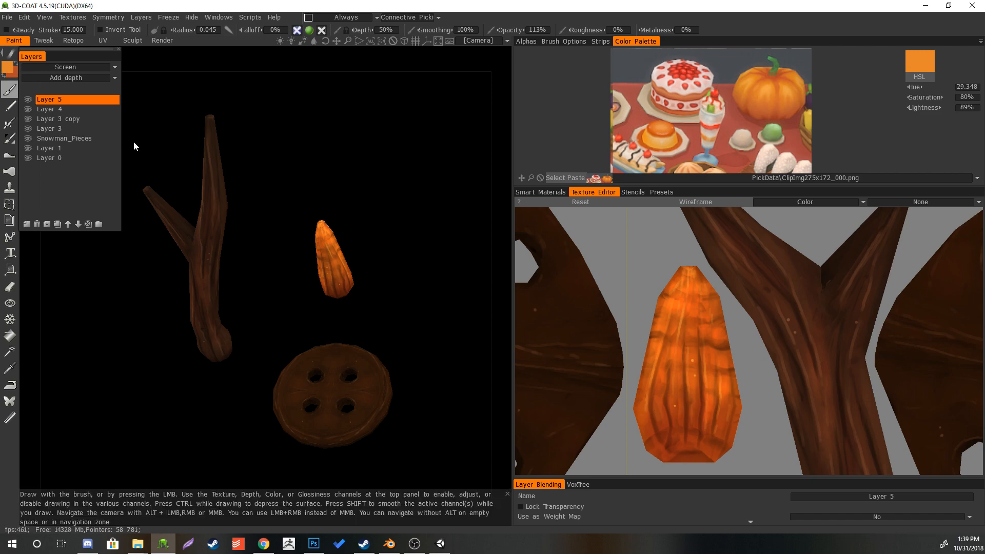
- Export the color map as PNG over Snowman_Pieces in the Iceworld folder, and switch to Blender
left_click(82, 18)
mouse_move(95, 48)
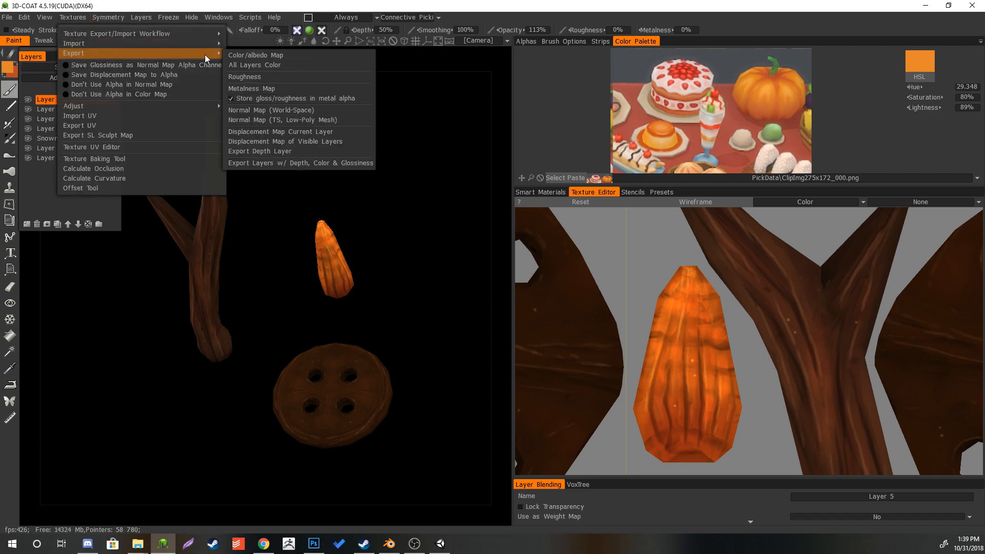
left_click(226, 54)
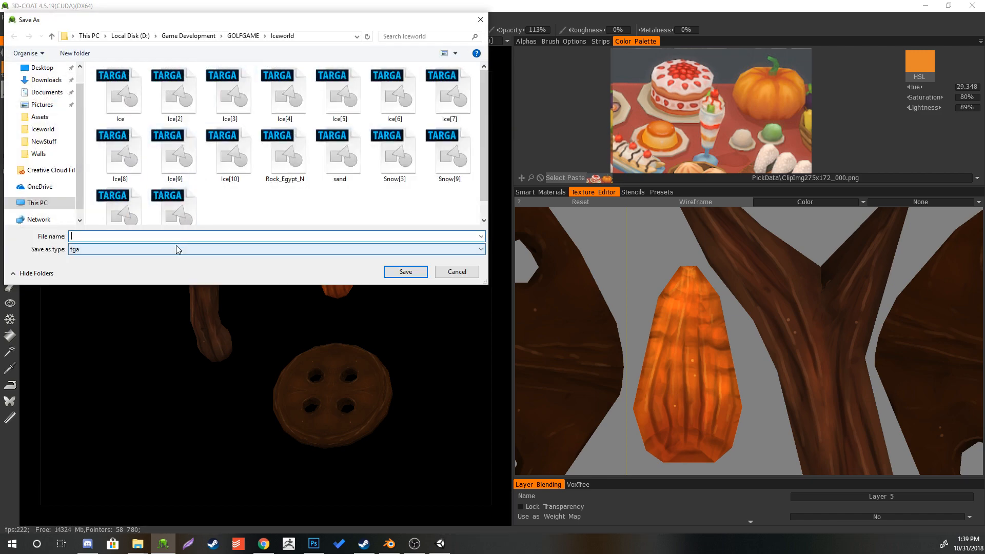
left_click(175, 248)
left_click(134, 276)
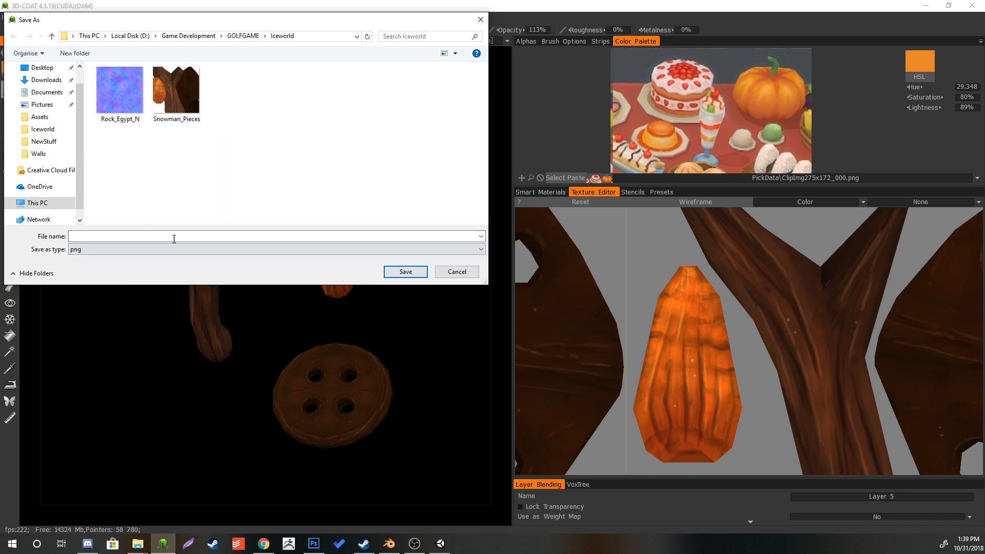
left_click(180, 122)
left_click(406, 272)
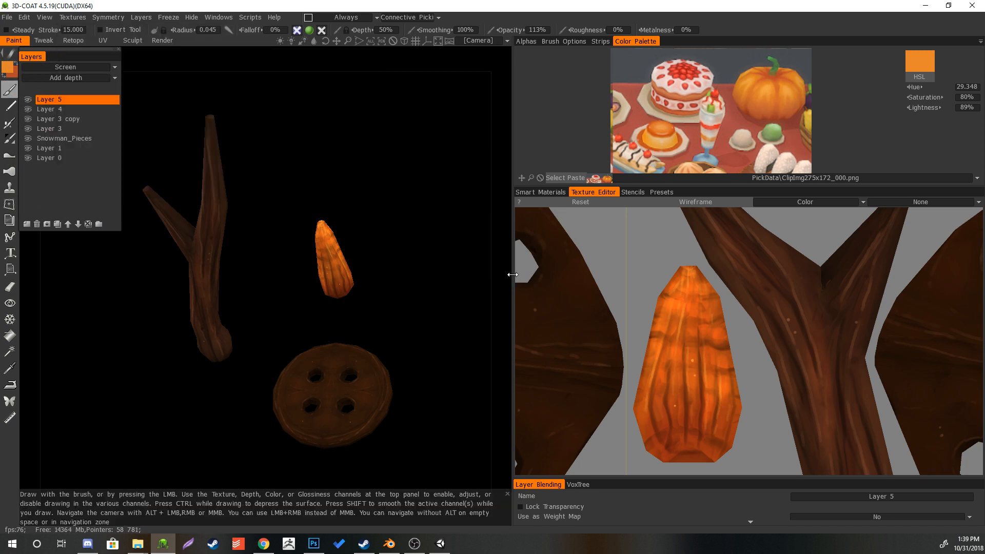
key("alt+Tab")
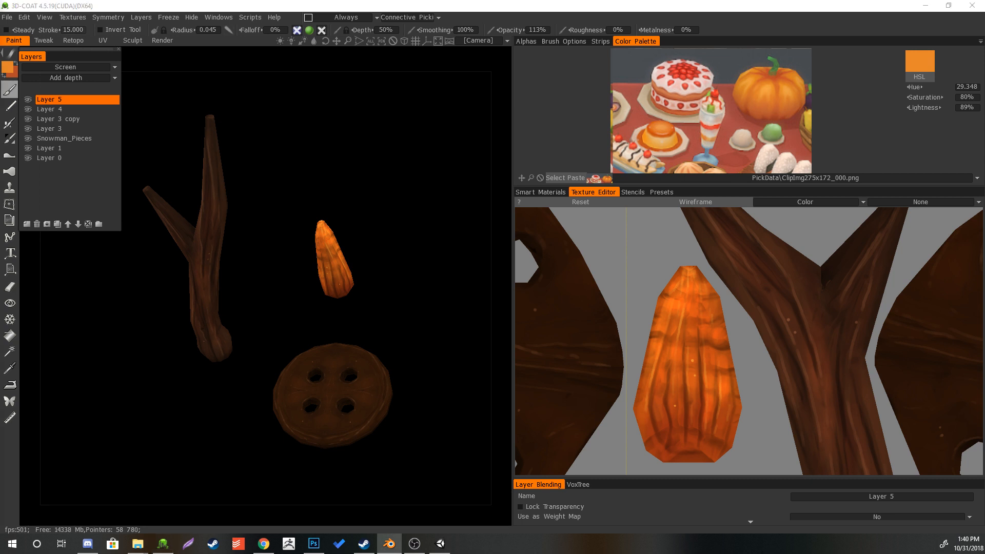
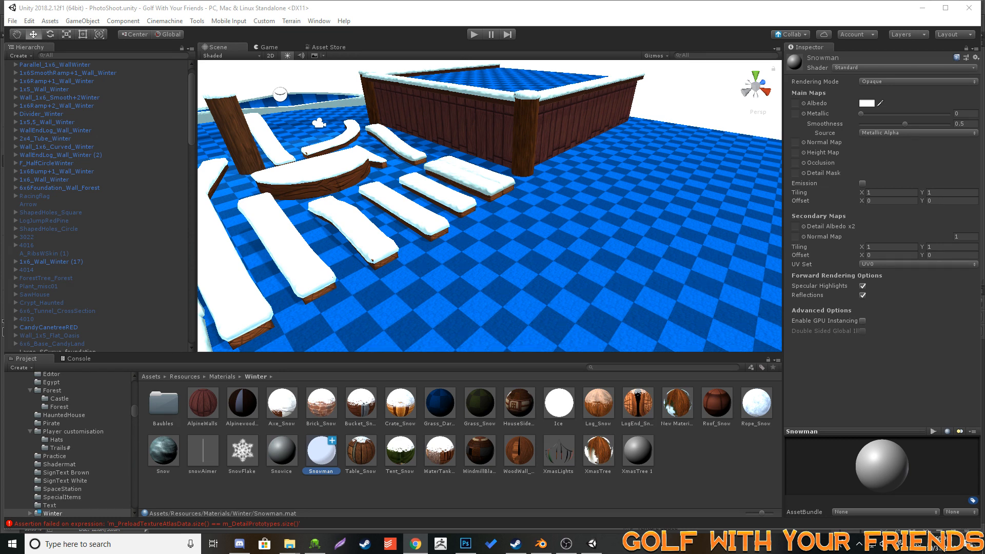
left_click_drag(434, 1, 434, 0)
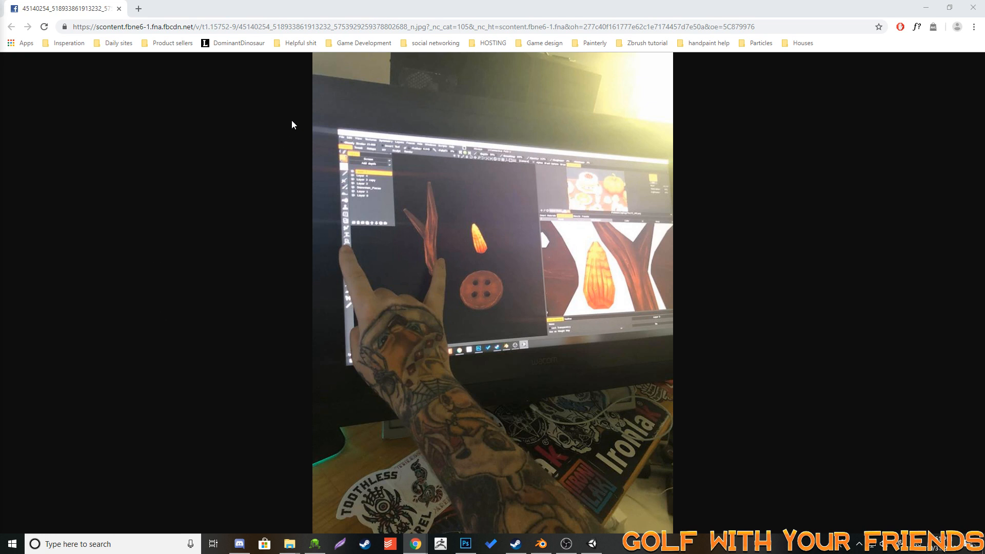
- Switch the Snowman material to the Standard (Specular setup) shader in Unity and assign the Snowman_Pieces texture as its albedo
left_click(123, 10)
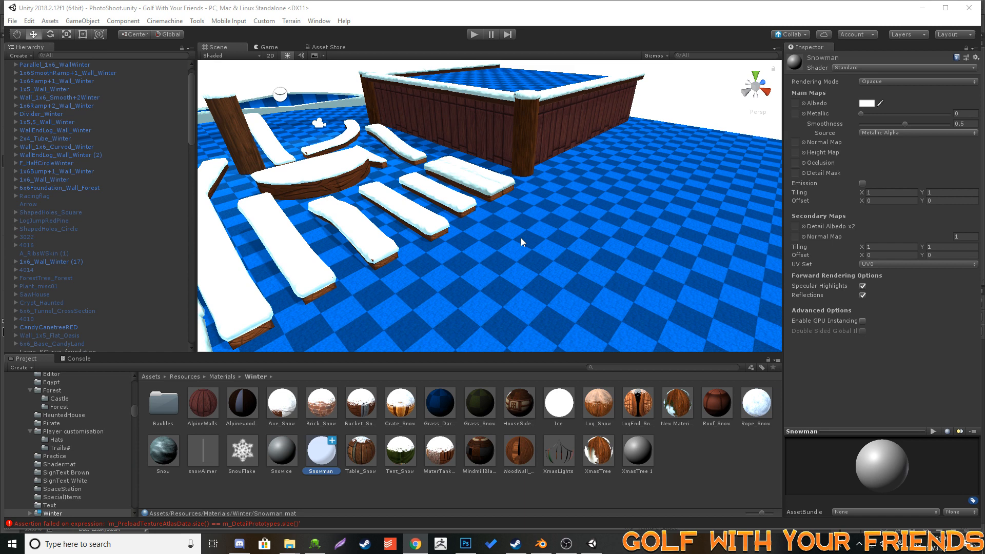
left_click(879, 68)
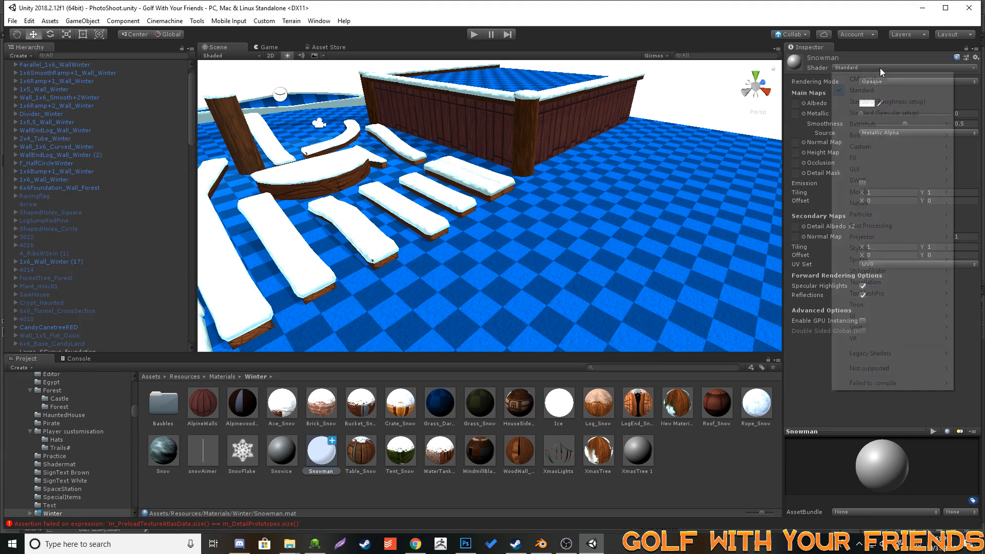
left_click(871, 113)
left_click(803, 103)
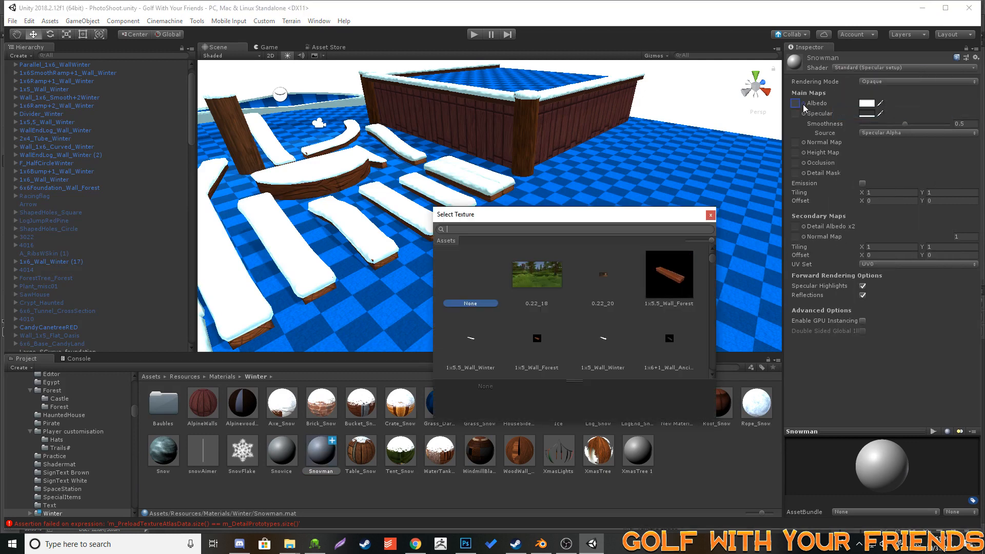
type("snow")
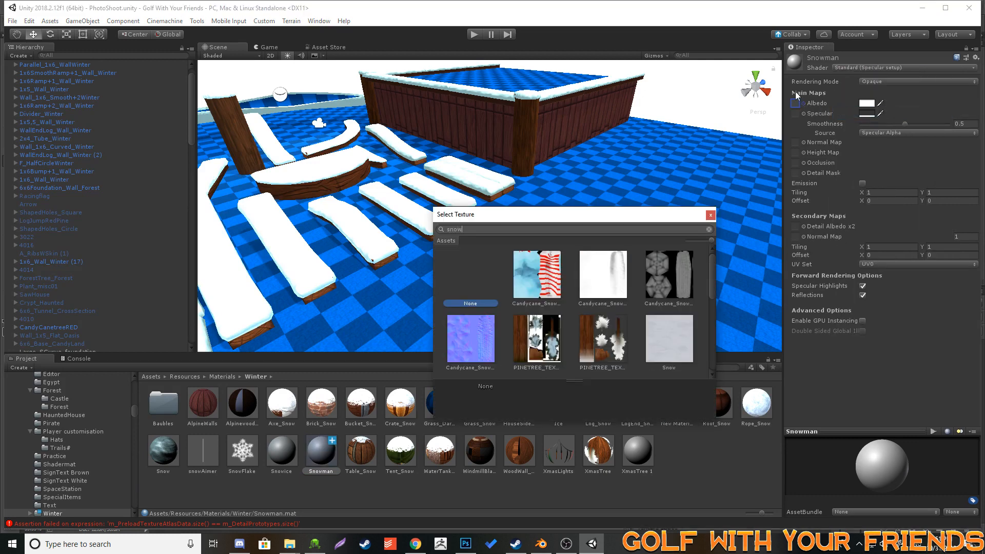
scroll(524, 285, "down", 5)
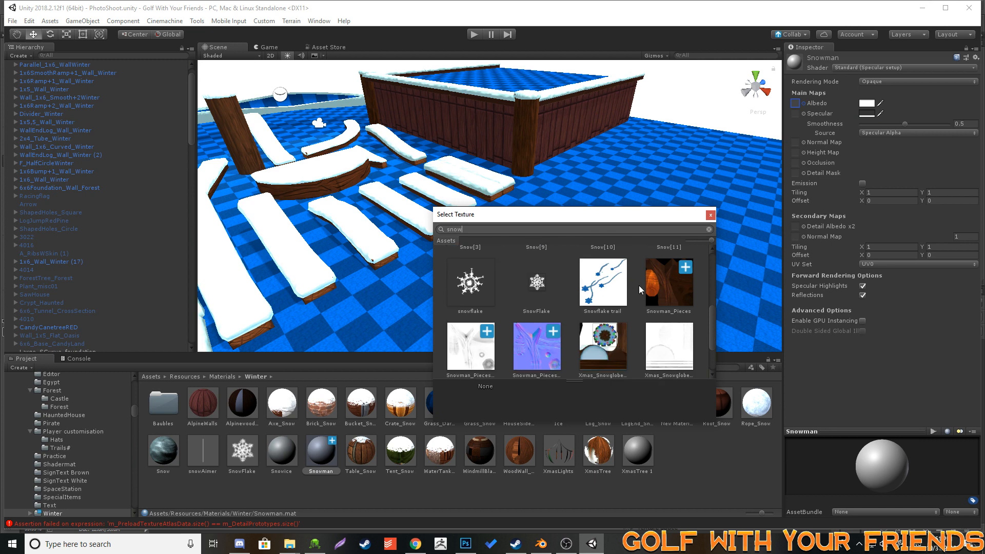
double_click(657, 286)
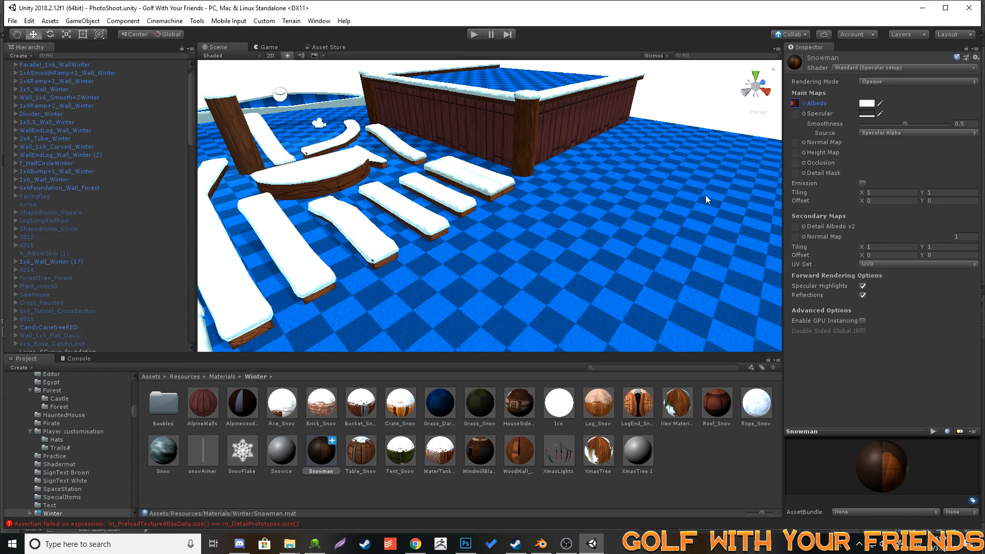
- Set the Snowman material's specular color to black
left_click(870, 104)
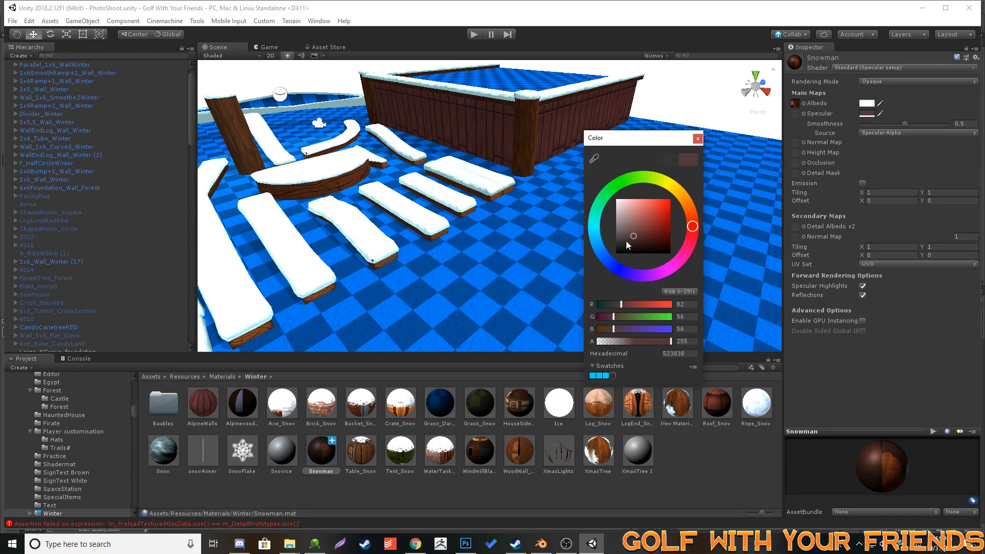
left_click_drag(626, 241, 608, 270)
left_click(698, 139)
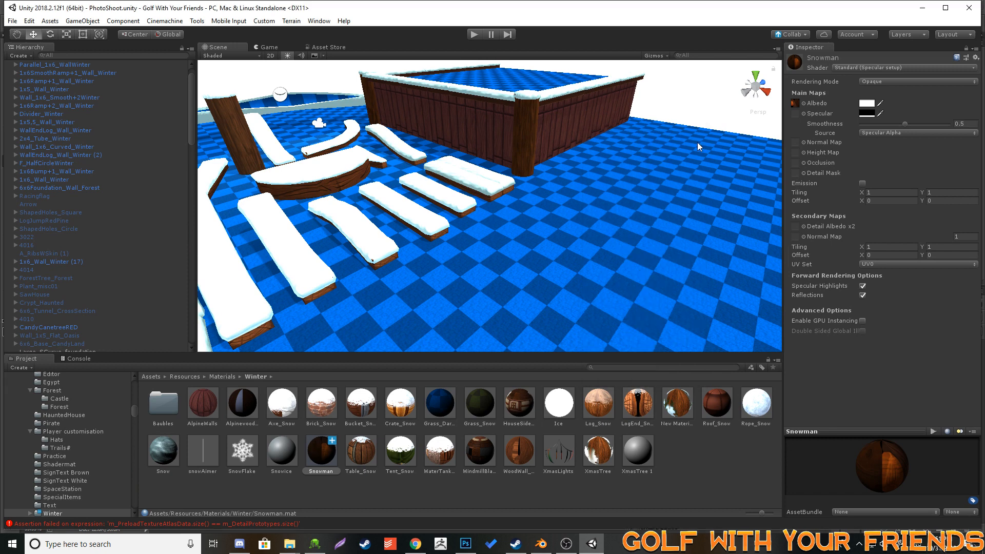
- Assign the purple Snowman_Pieces normal texture to the Snowman material's normal map and fix its import type
left_click(803, 143)
type("snow")
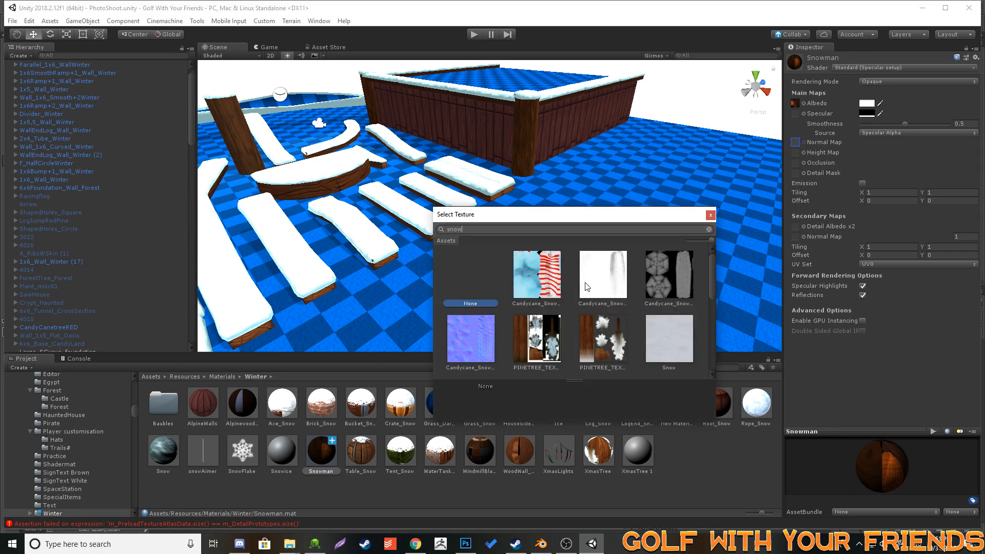
scroll(585, 282, "down", 3)
scroll(585, 283, "down", 3)
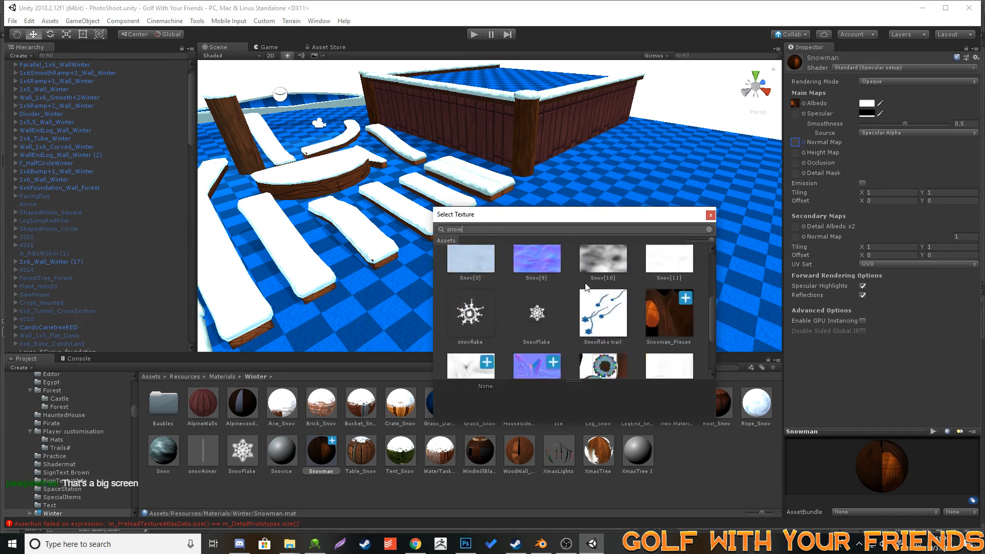
double_click(532, 319)
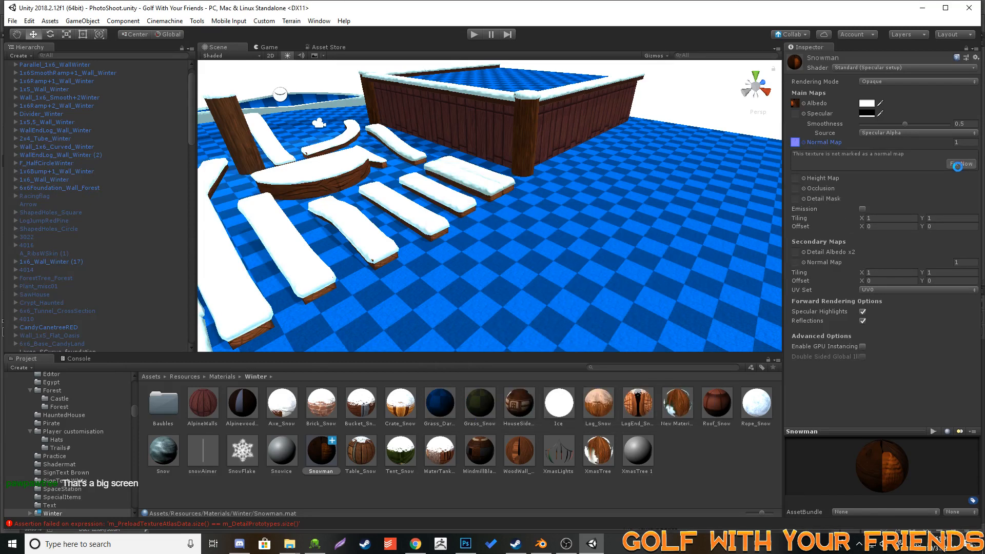
left_click(957, 164)
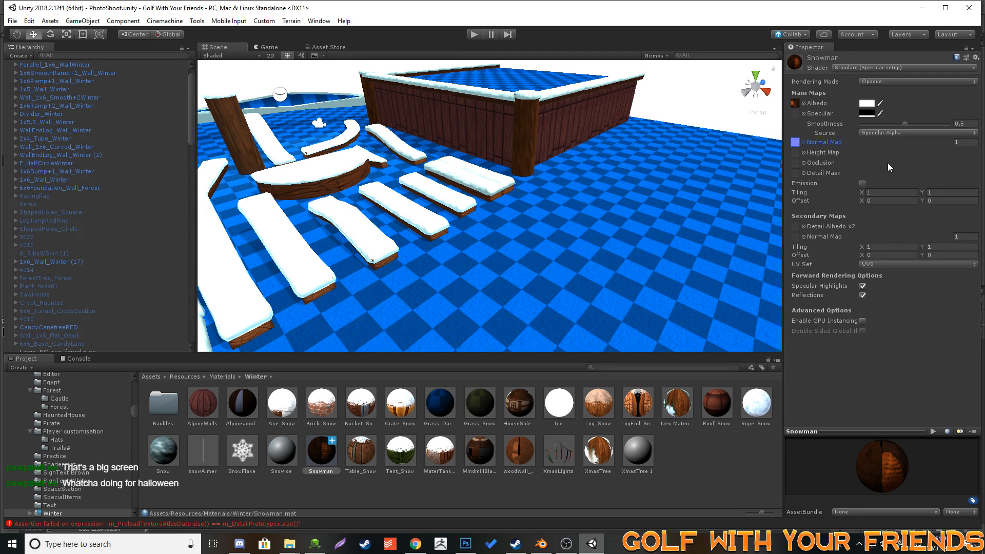
- Assign the greyscale Snowman_Pieces ambient occlusion texture to the Snowman material's occlusion map
left_click(795, 163)
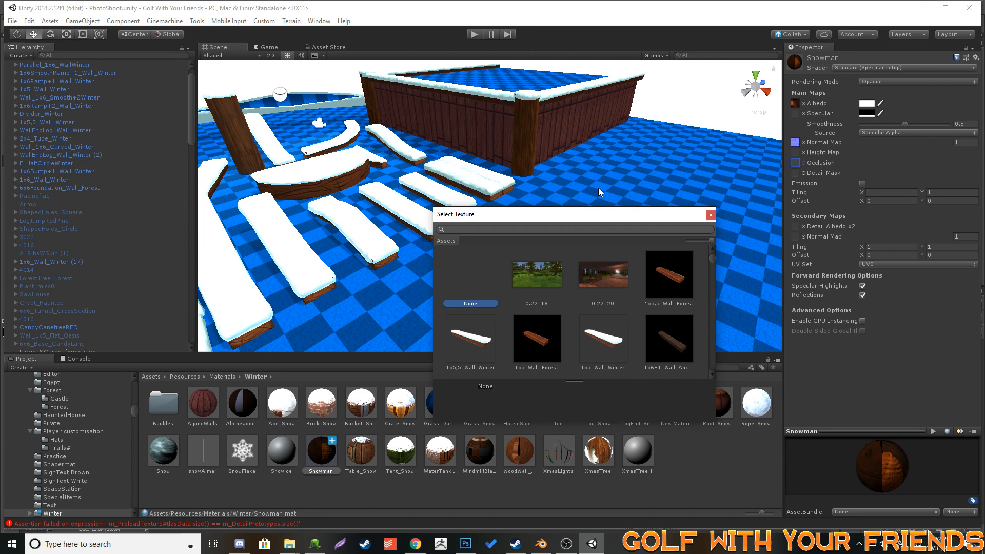
type("snow")
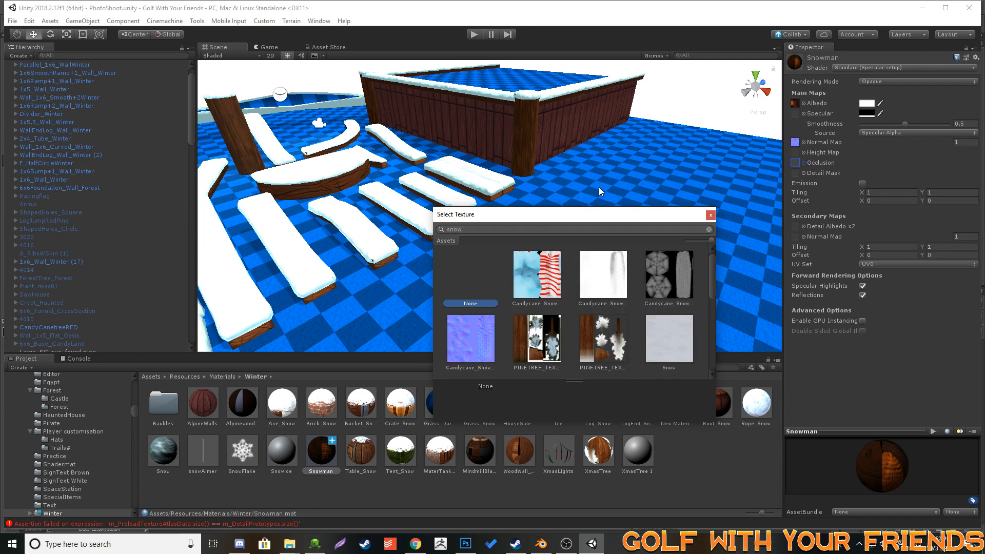
scroll(559, 306, "down", 2)
scroll(559, 306, "down", 3)
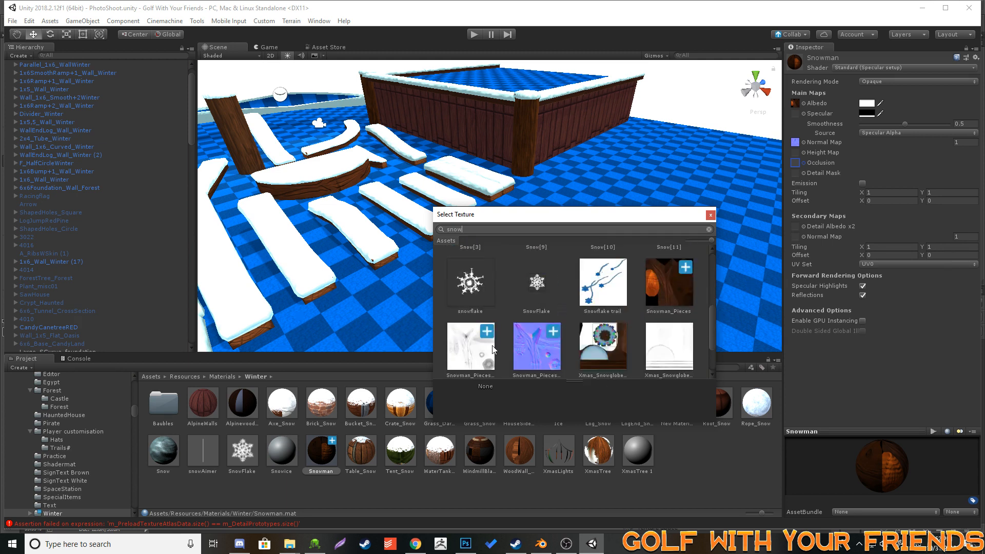
double_click(494, 345)
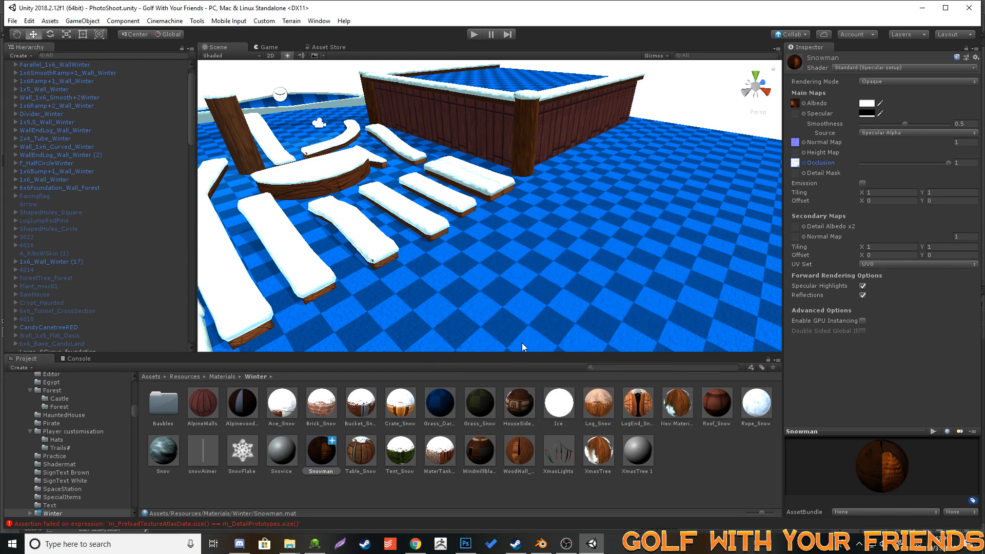
- Open the Resources/Objects/Constructors/xmas folder and disable Use File Scale for the W_Branch model, applying the import change
left_click(188, 376)
double_click(500, 408)
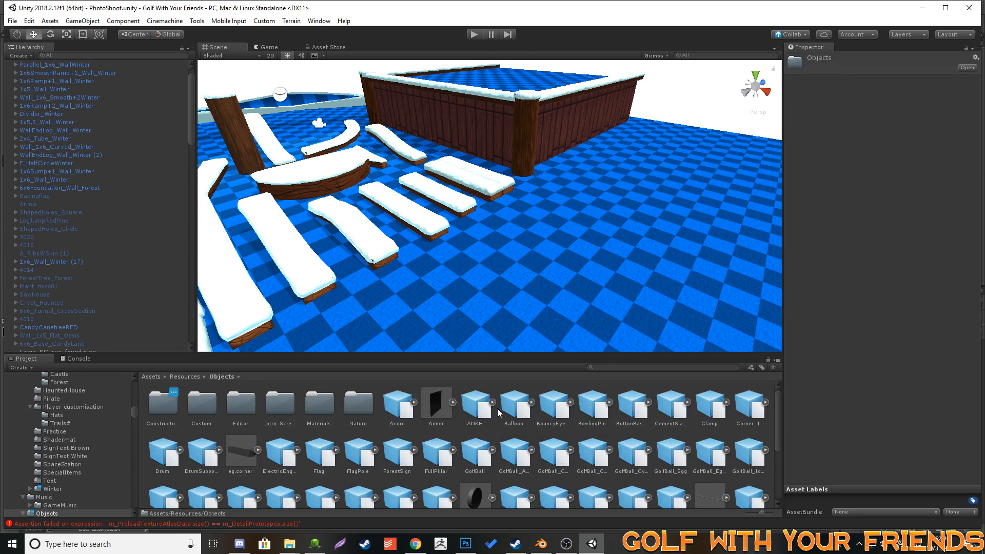
double_click(167, 411)
double_click(703, 406)
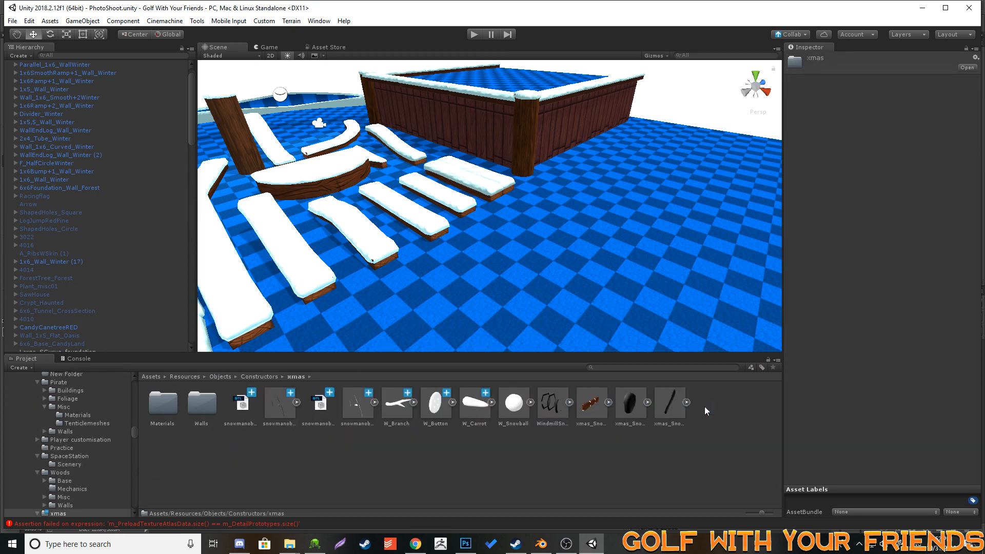
left_click(393, 406)
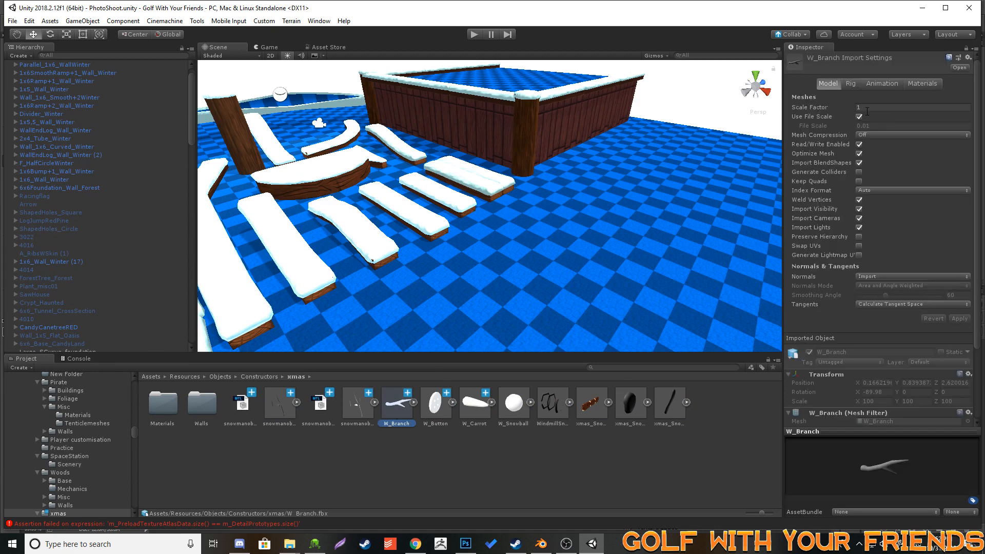
left_click(860, 116)
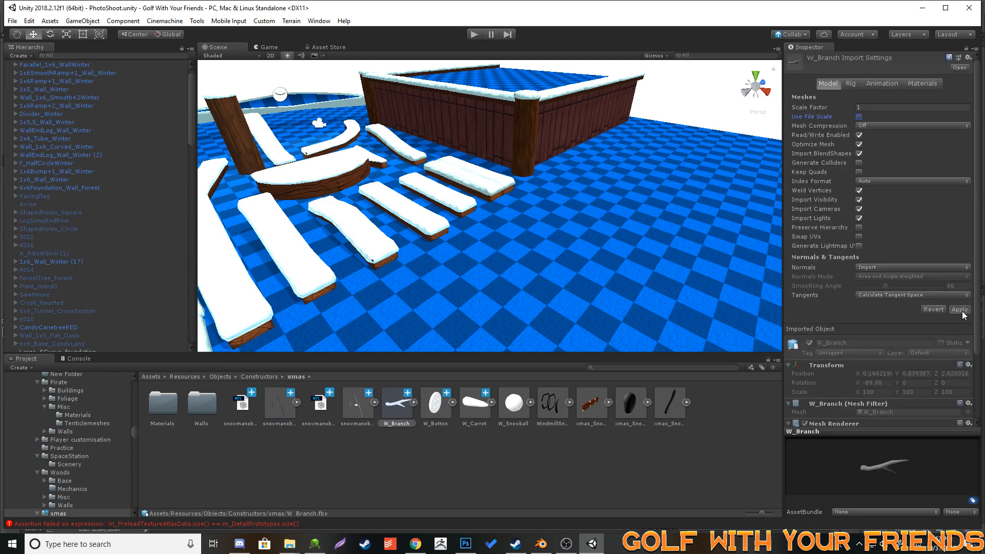
- Disable Use File Scale for the W_Carrot and W_Button models and apply the import changes
left_click(475, 404)
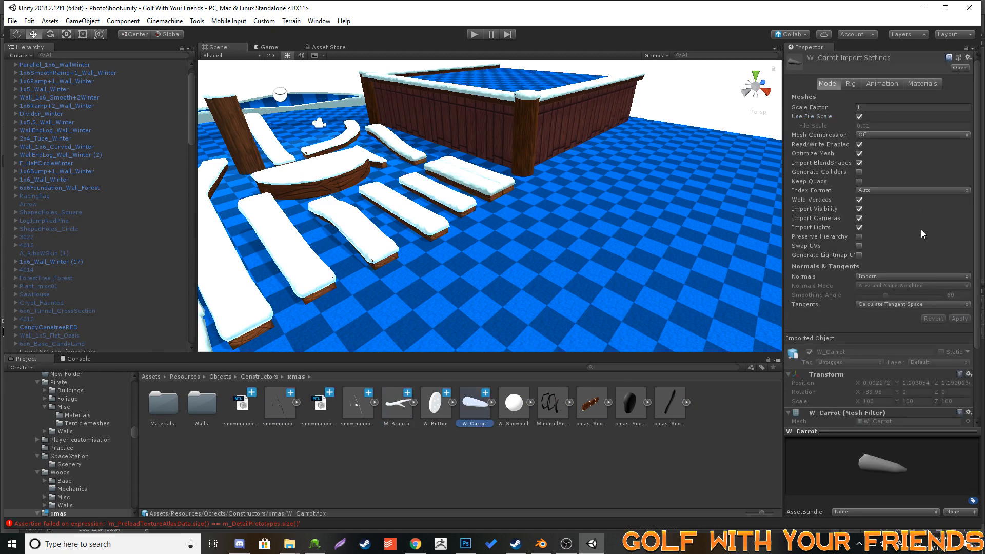
left_click(860, 117)
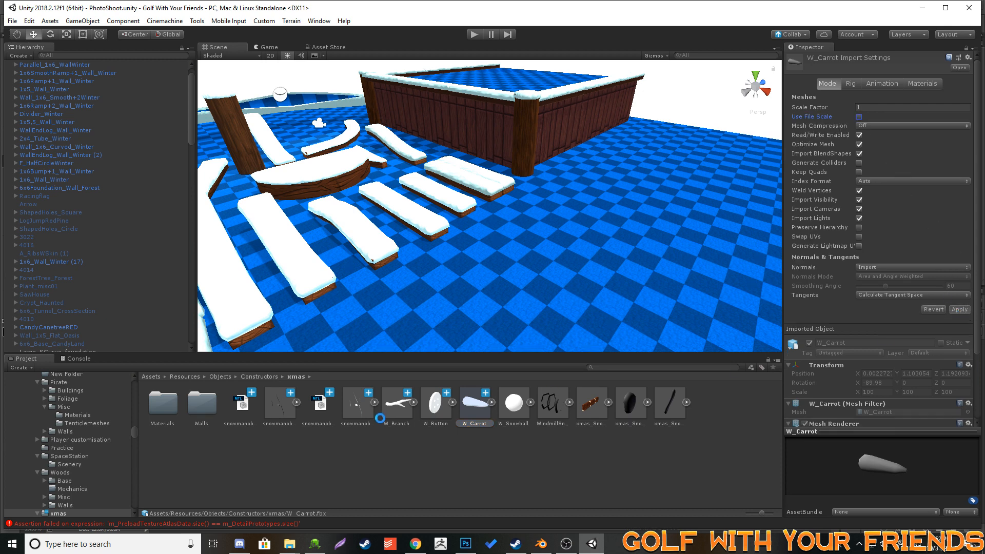
left_click(445, 408)
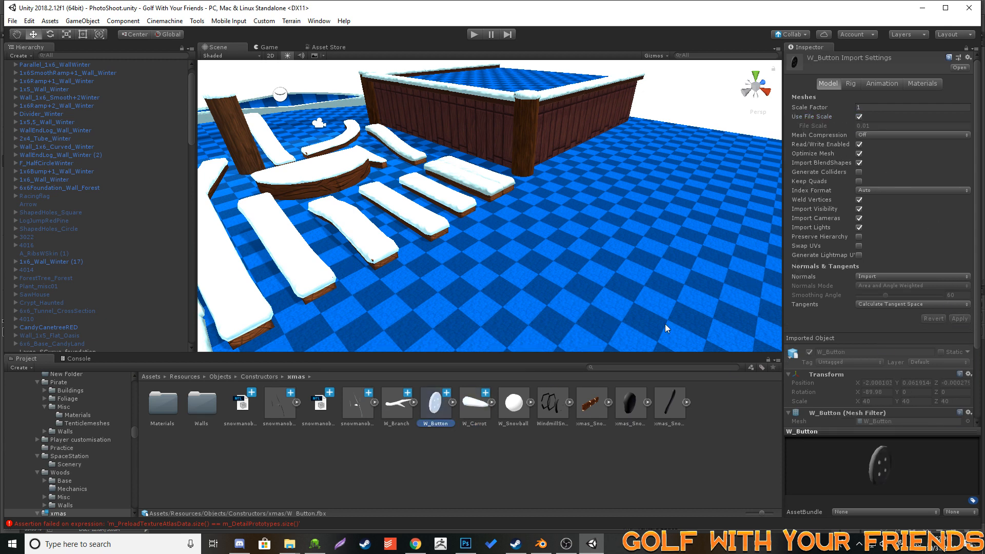
left_click(859, 117)
left_click(959, 310)
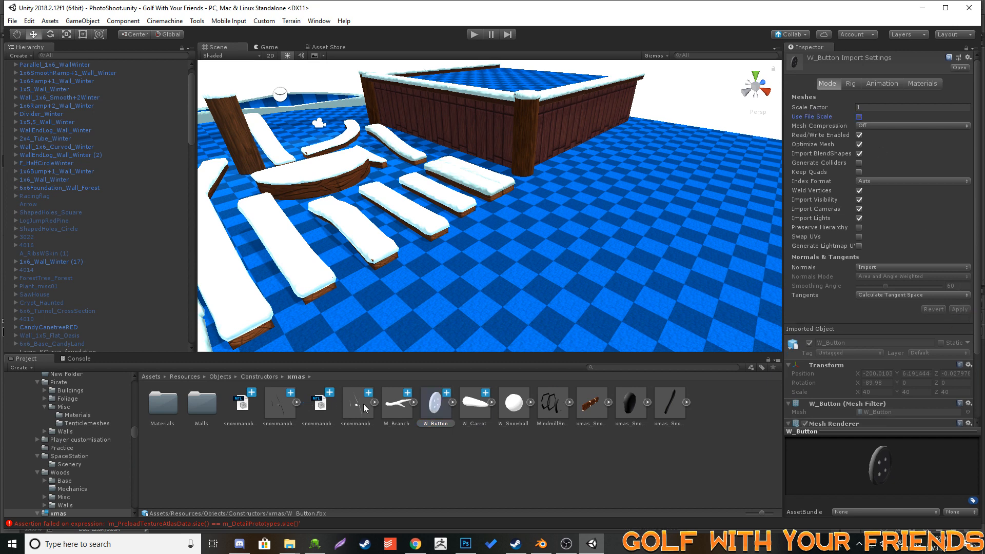
- Place the W_Branch model in the scene and set its scale to 1 on X, Y and Z
left_click_drag(405, 405, 598, 254)
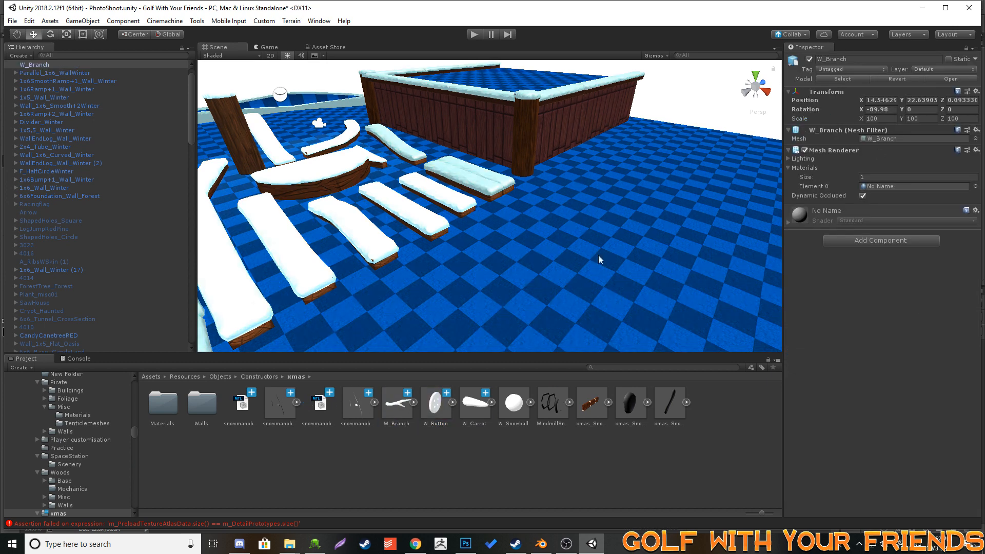
left_click(875, 117)
type("1")
left_click(924, 118)
type("1")
left_click(956, 119)
type("1")
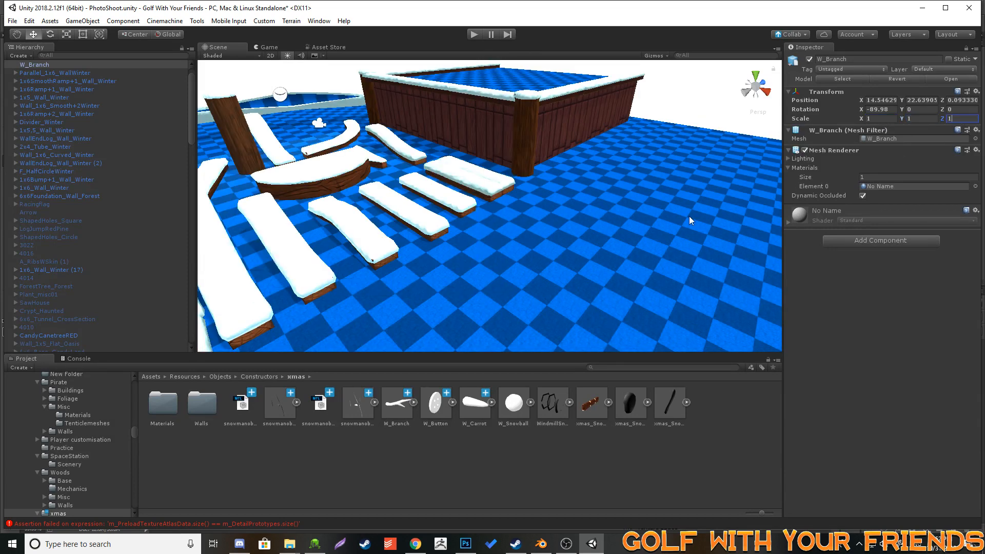
- Lower W_Branch to about Y 0.64 so it stands on the checkered floor beside the winter wall pieces
left_click_drag(688, 217, 560, 238, "alt")
scroll(560, 238, "down", 8, "alt")
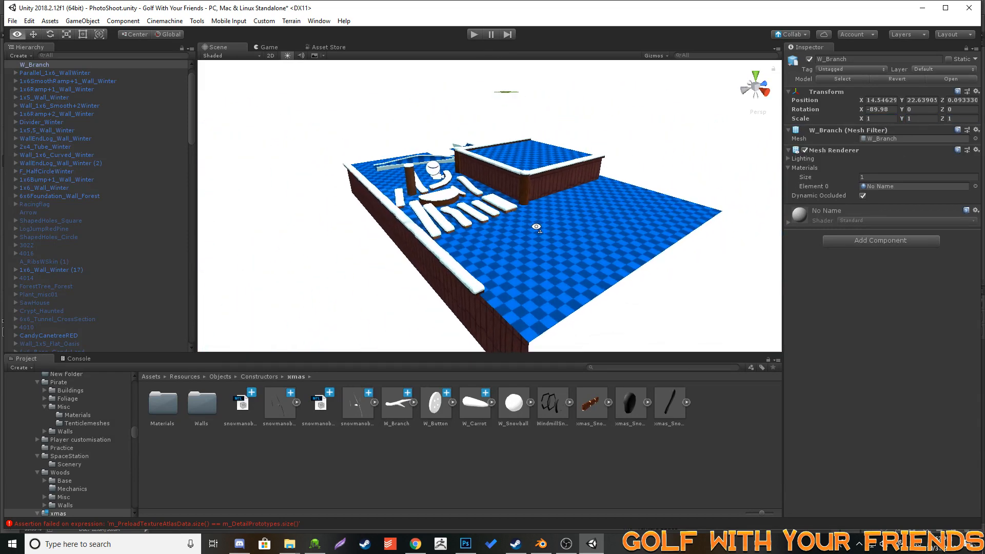
key("w")
mouse_move(554, 247)
right_mouse_down()
mouse_move(560, 282)
mouse_move(565, 227)
mouse_move(547, 237)
right_mouse_up()
key("s")
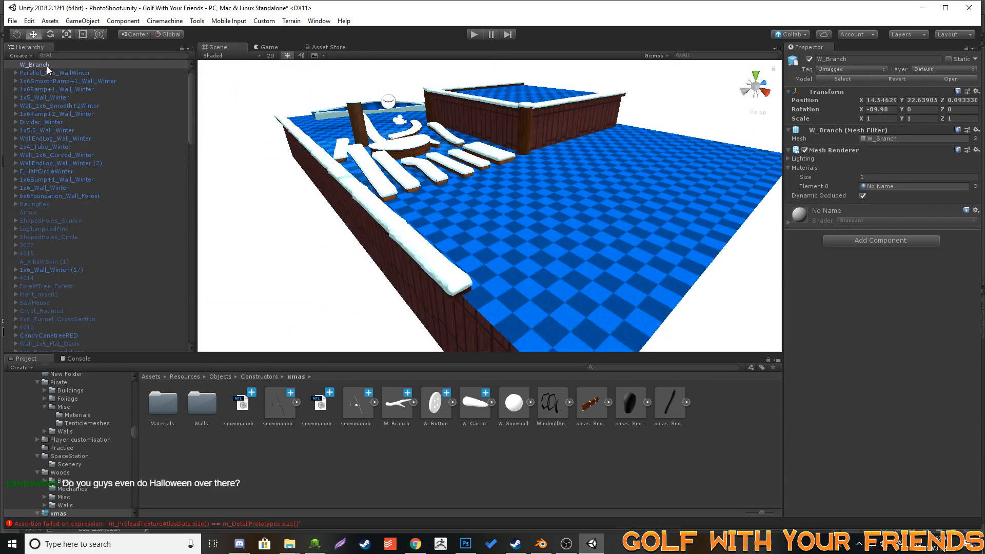
double_click(47, 66)
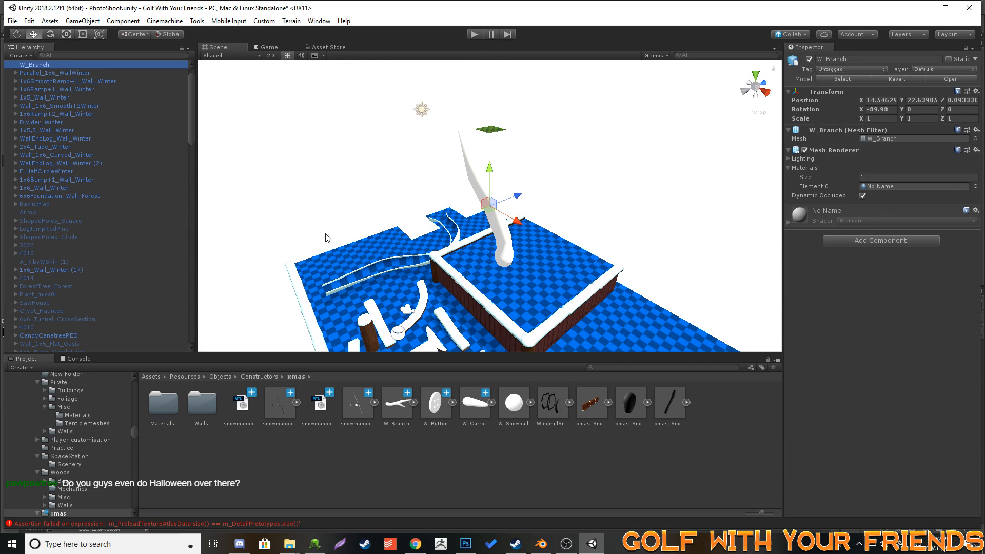
key("a")
right_click_drag(327, 238, 678, 211)
key("w")
key("s")
left_click_drag(519, 134, 541, 355)
right_click_drag(605, 253, 340, 272)
key("d")
key("s")
left_click_drag(466, 89, 477, 200, "ctrl")
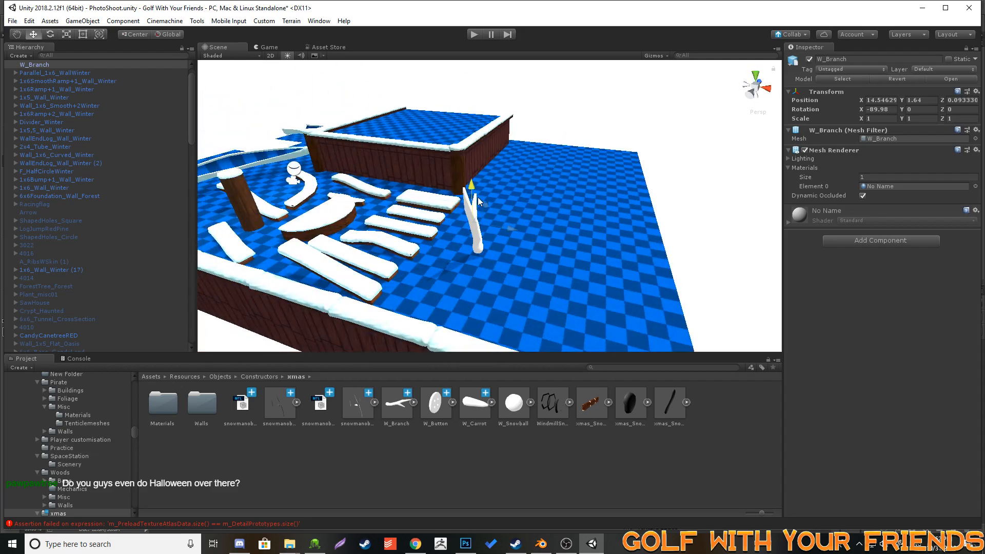
key("d")
right_click_drag(588, 229, 513, 202)
key("w")
key("w")
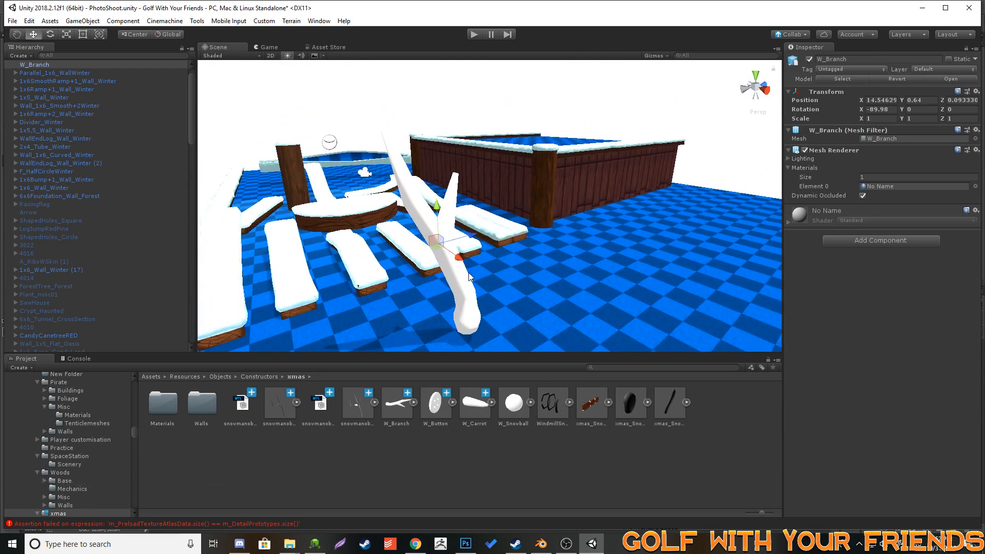
- Place the W_Button model beside the branch with a scale of 1 on all axes, lowered to about Y 1.96
left_click_drag(434, 403, 507, 323)
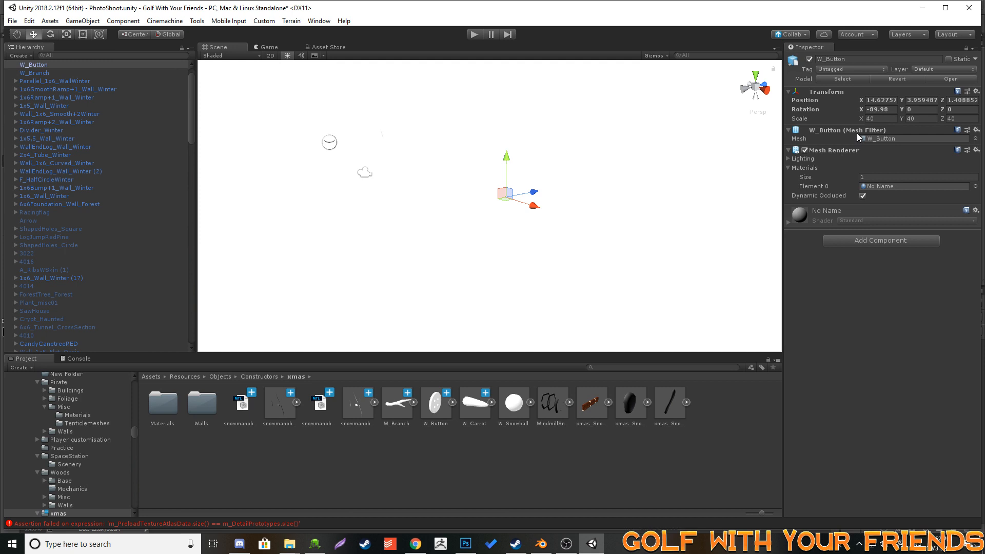
left_click(880, 119)
type("1")
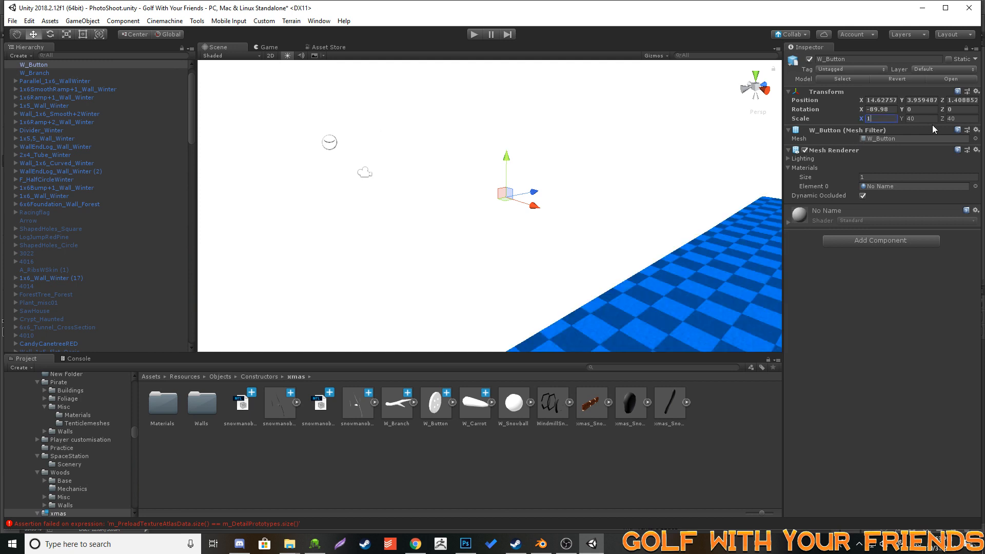
left_click(921, 118)
type("1")
left_click(957, 117)
type("1")
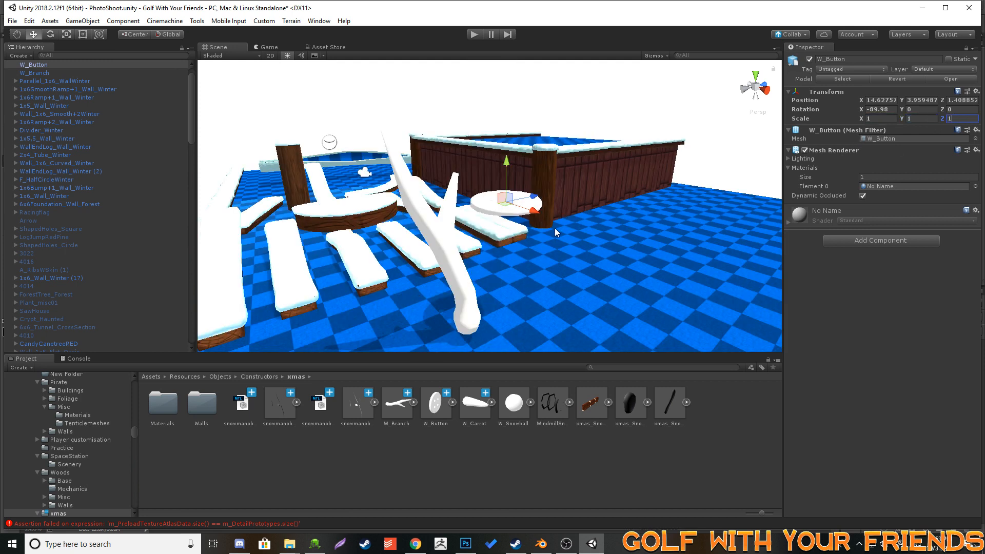
left_click_drag(506, 161, 505, 227)
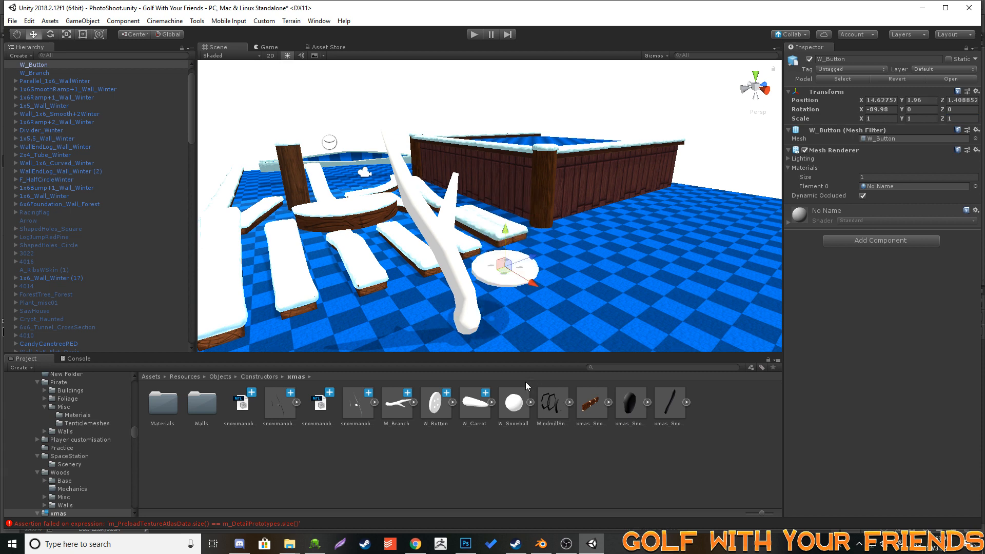
- Place the W_Carrot model in the scene near the button and set its scale to 1 on X, Y and Z
left_click_drag(481, 403, 544, 319)
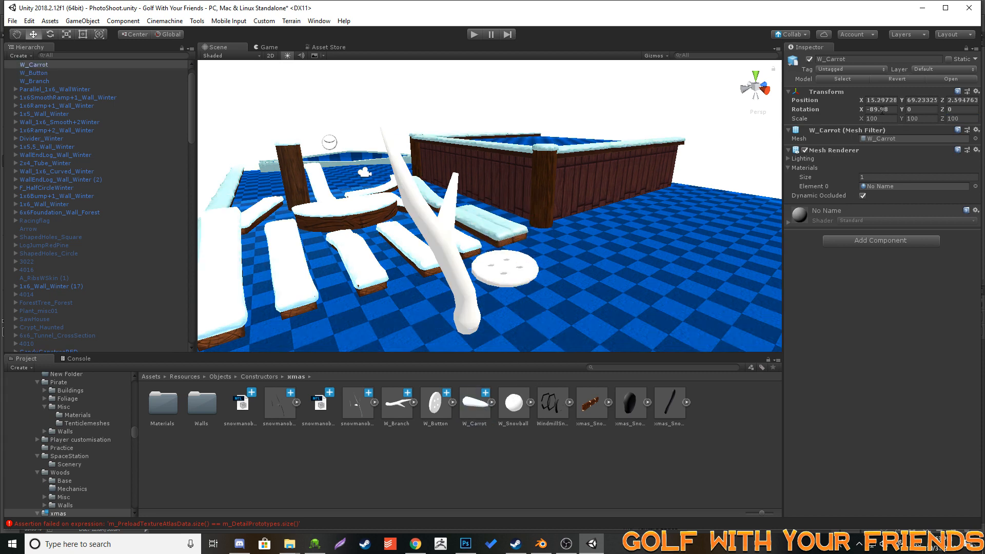
left_click(878, 109)
left_click(880, 119)
type("1")
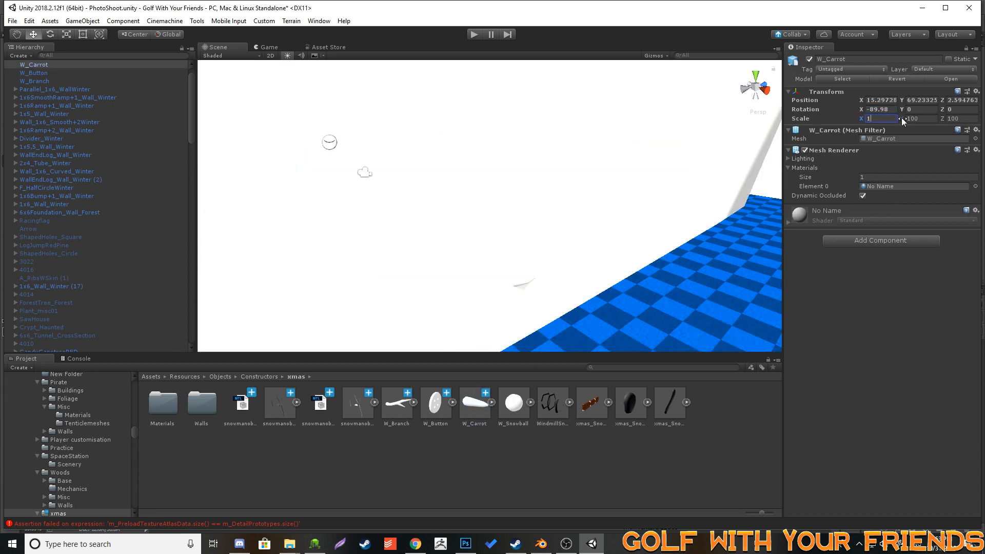
key("Tab")
type("1")
key("Tab")
type("1")
- Lower W_Carrot to about Y 3.23 so it stands above the checkered floor beside the button
right_click_drag(706, 230, 615, 226)
left_click(36, 64)
double_click(36, 65)
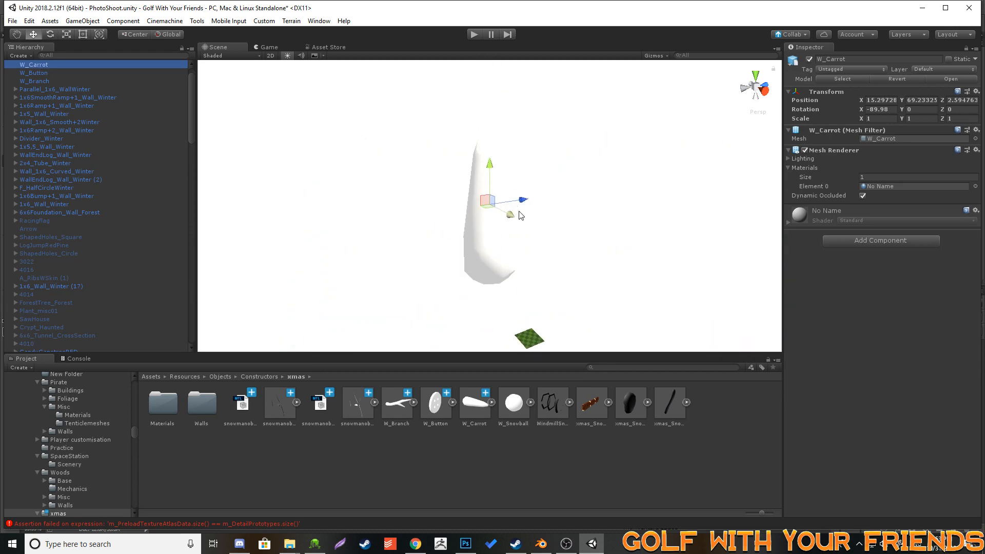
left_click_drag(490, 154, 517, 300)
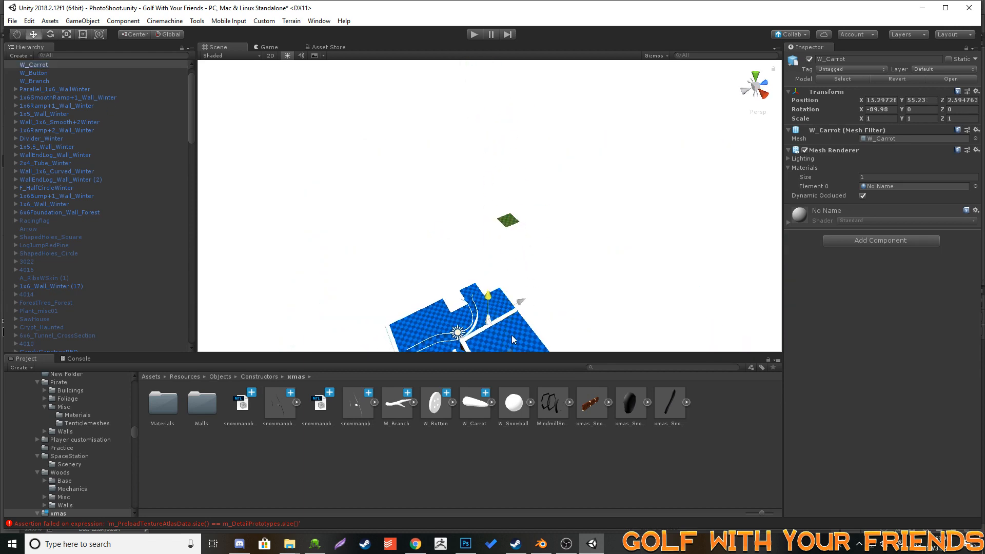
key("w")
right_click_drag(565, 273, 511, 103)
key("s")
left_click_drag(494, 106, 513, 323)
right_click_drag(512, 323, 534, 227)
key("w")
key("s")
right_click_drag(508, 92, 502, 67)
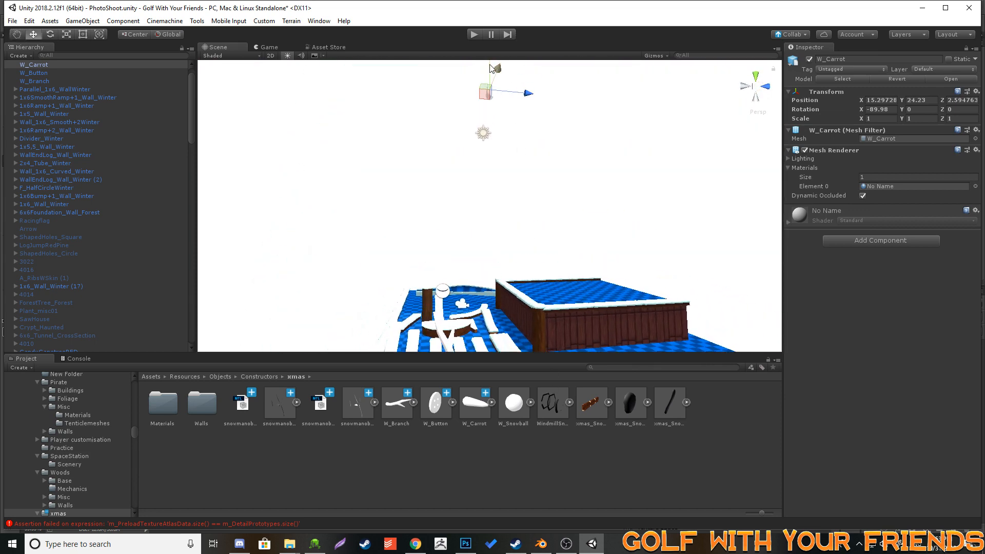
left_click_drag(503, 70, 506, 246)
key("ctrl+z")
right_click_drag(508, 241, 520, 204)
left_click_drag(484, 110, 513, 315)
right_click_drag(552, 241, 616, 303)
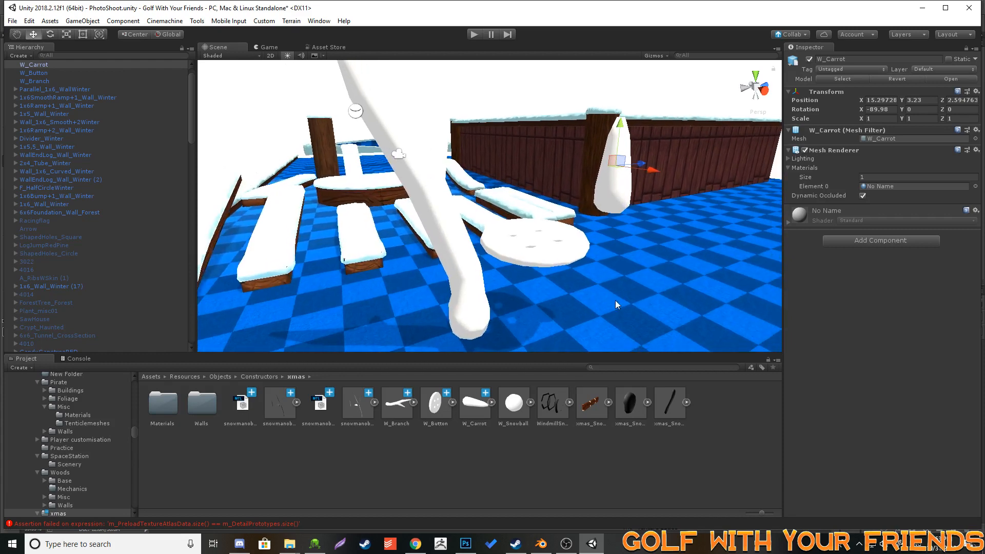
- Apply the Snowman material from the Resources/Materials/Winter folder to the branch, button and carrot models in the scene
left_click(200, 378)
double_click(443, 409)
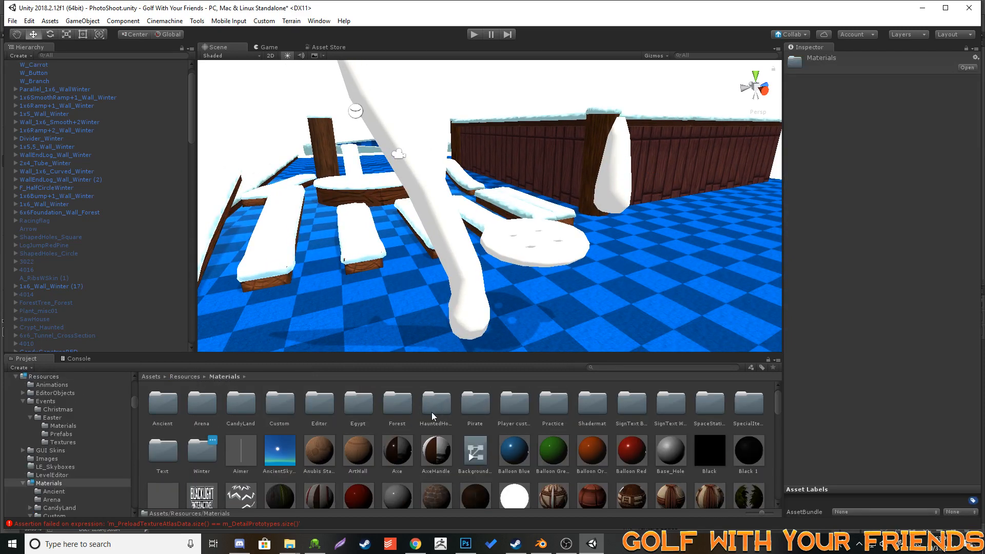
double_click(214, 457)
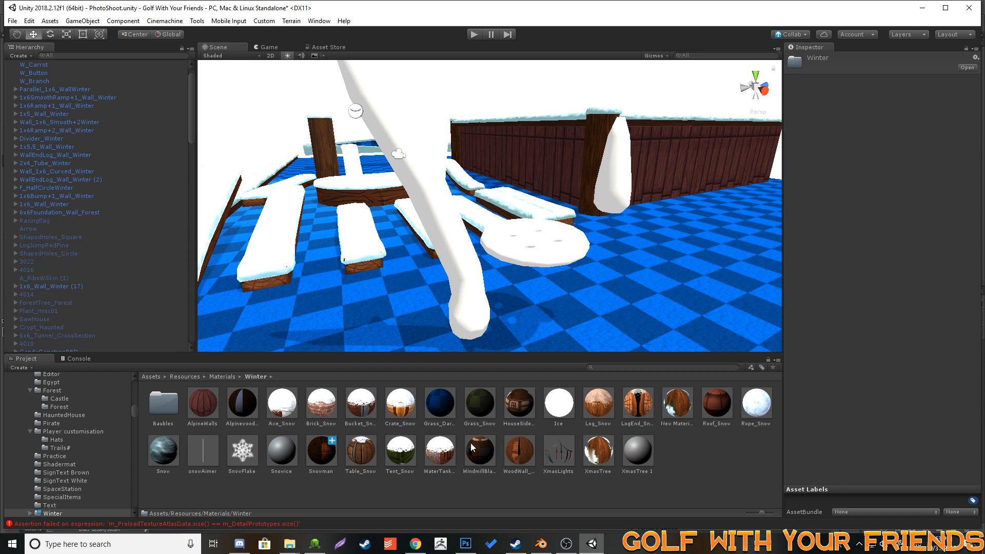
left_click_drag(314, 458, 604, 202)
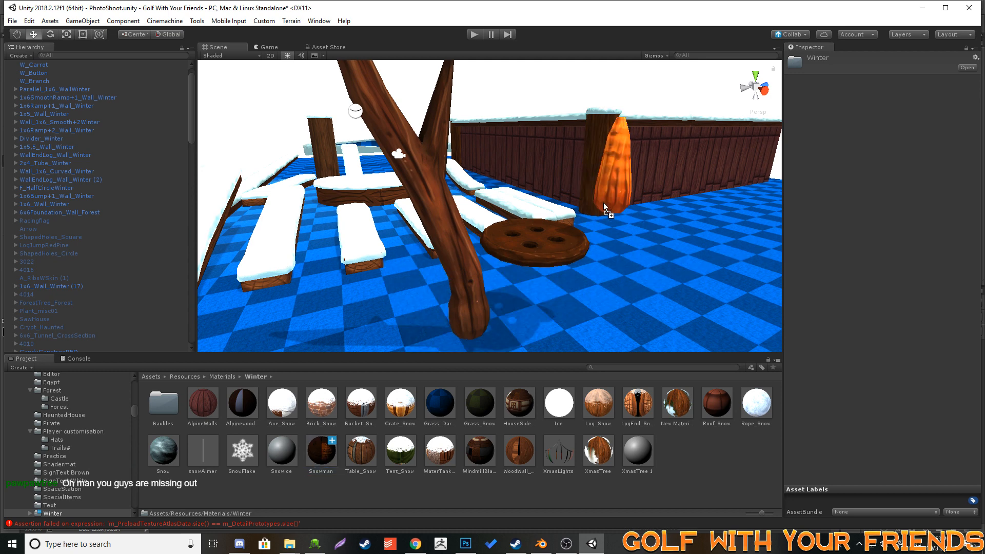
- Create an empty object at the carrot's position, move it to the scene root and nest the W_Carrot model under it
left_click_drag(599, 236, 515, 233, "alt")
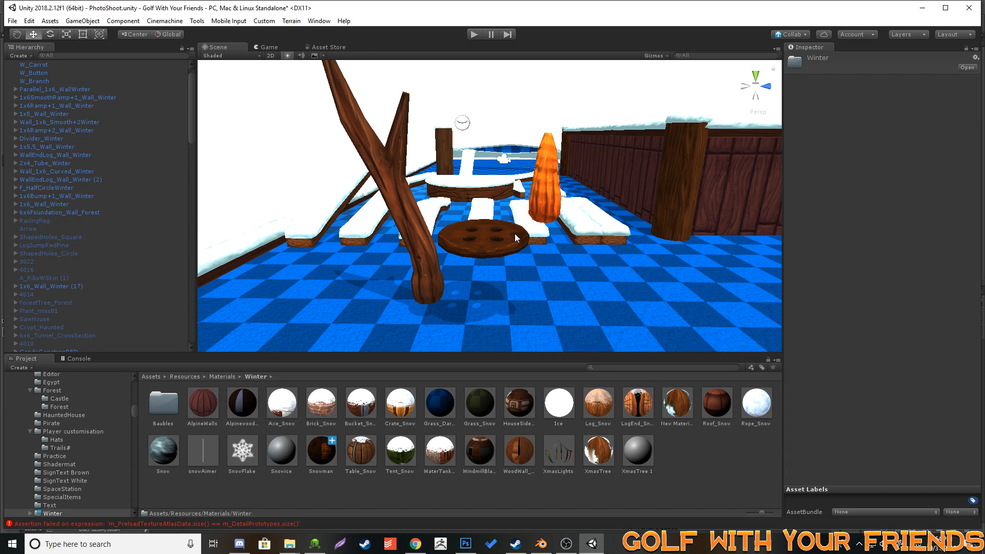
right_click_drag(559, 170, 553, 192)
left_click(553, 192)
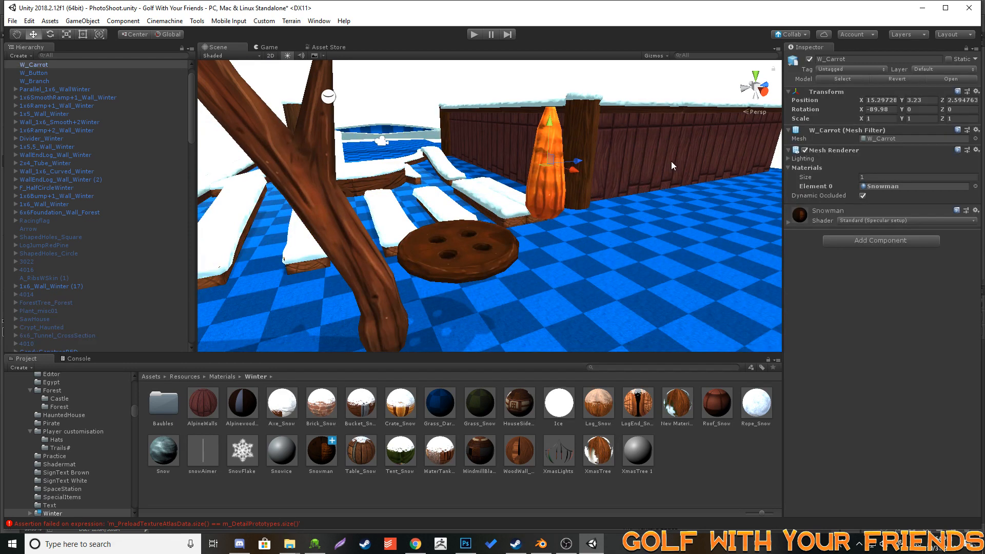
left_click(185, 377)
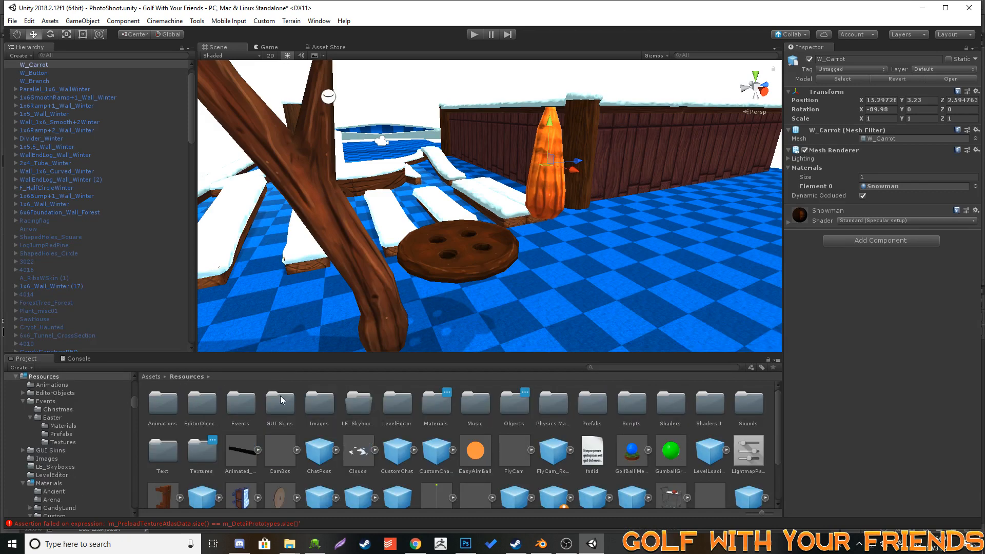
right_click(57, 67)
left_click(92, 161)
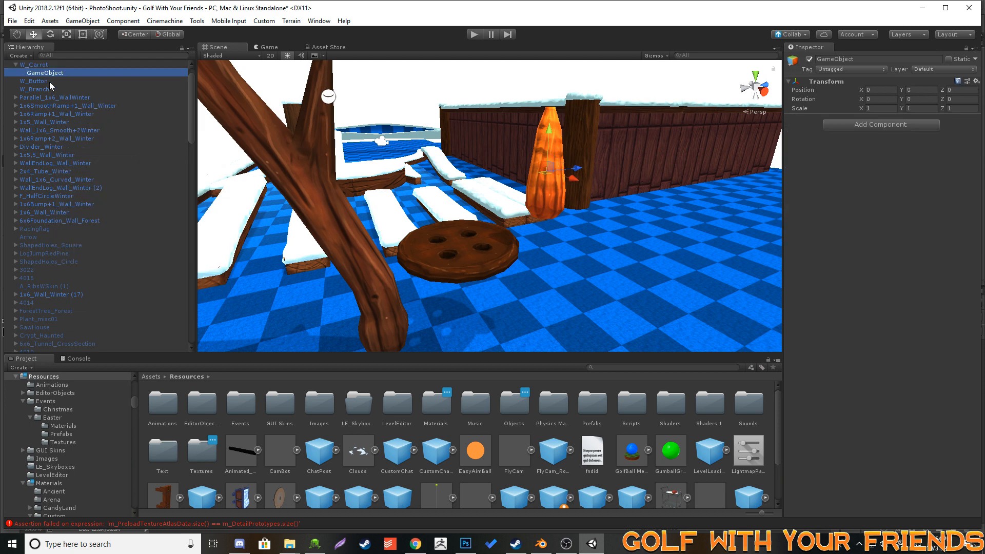
left_click_drag(35, 68, 61, 77)
left_click(47, 91)
left_click(57, 73)
- Rename the carrot's empty parent to W_Carrot and set its layer to PlacedObjects, including all children
left_click(871, 60)
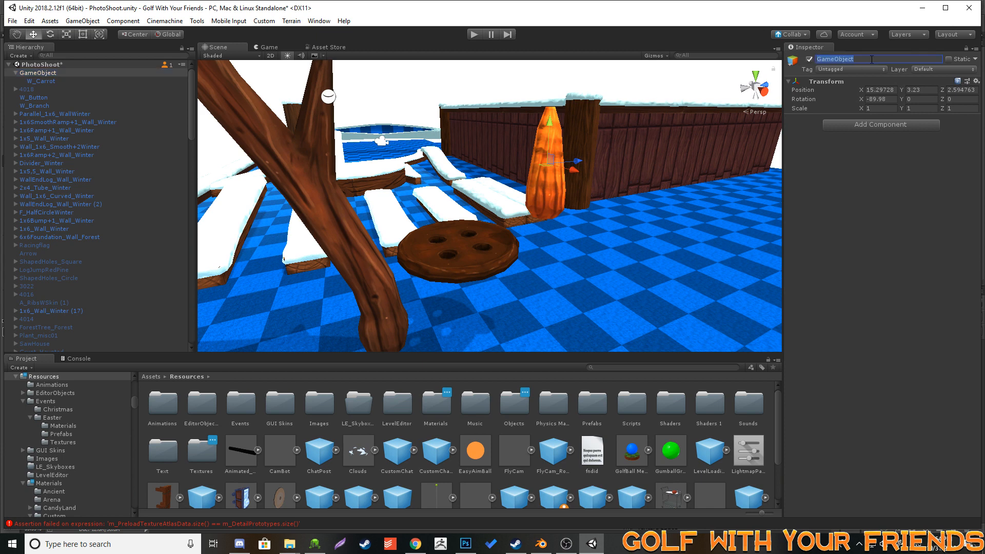
type("W_Carrot")
key("Return")
left_click(948, 69)
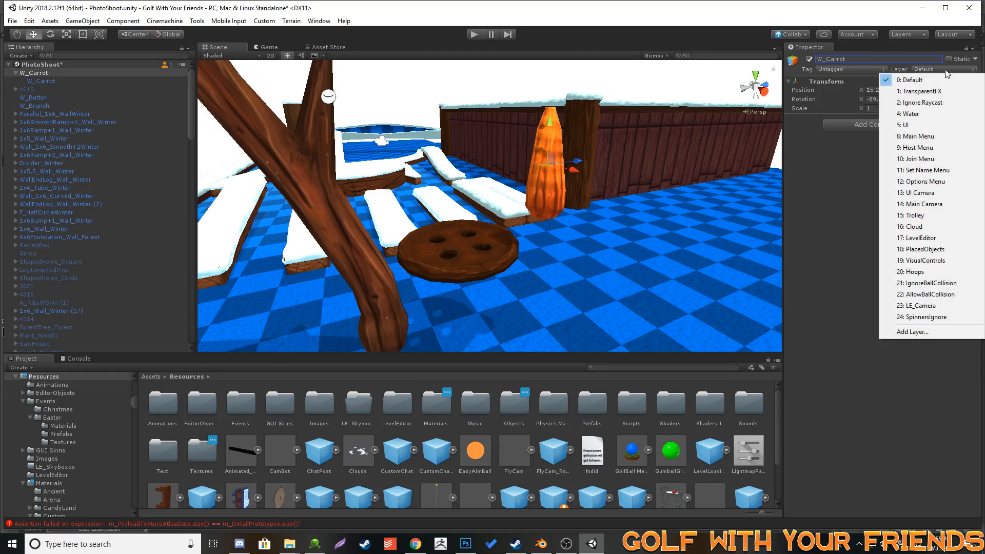
left_click(925, 249)
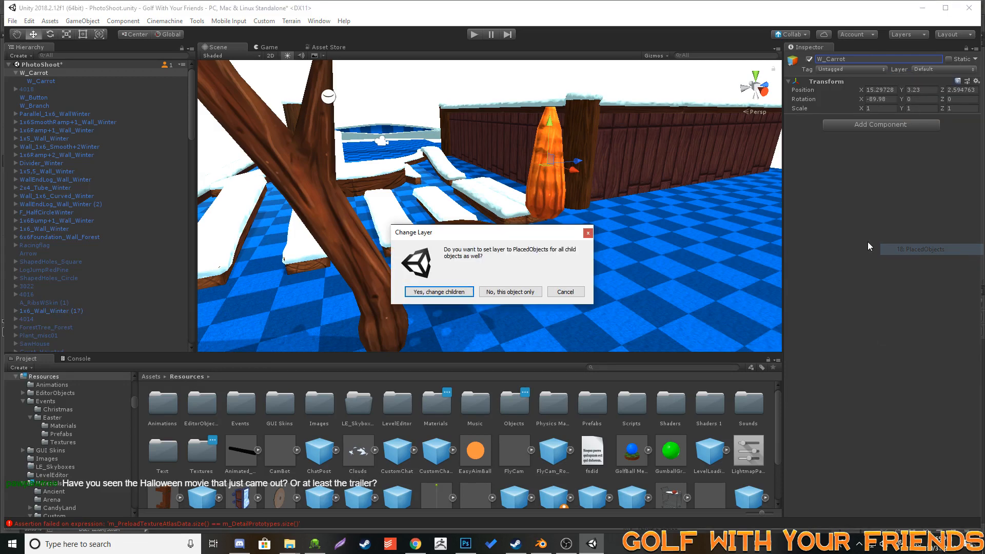
left_click(443, 292)
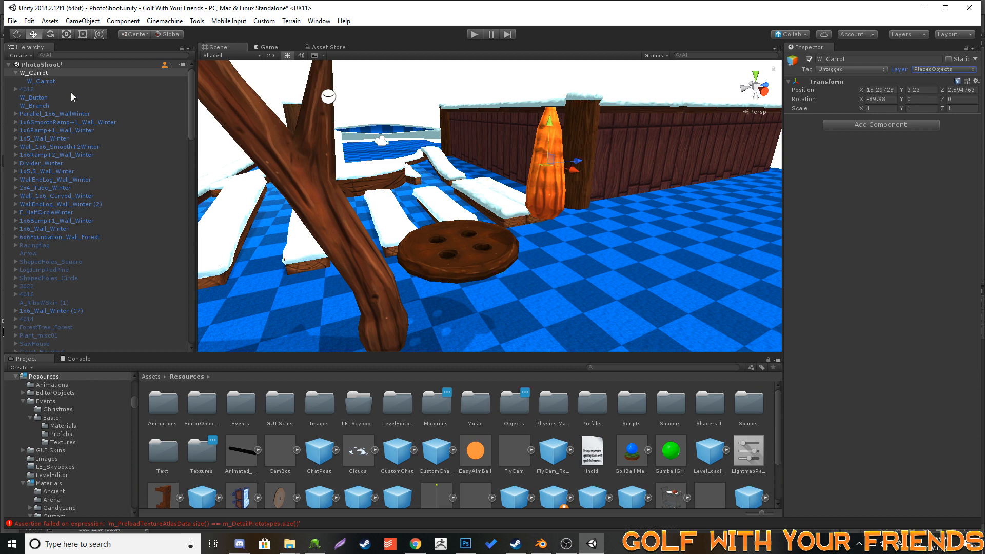
- Add a Mesh Collider with the Wood physic material to the child W_Carrot model
left_click(61, 83)
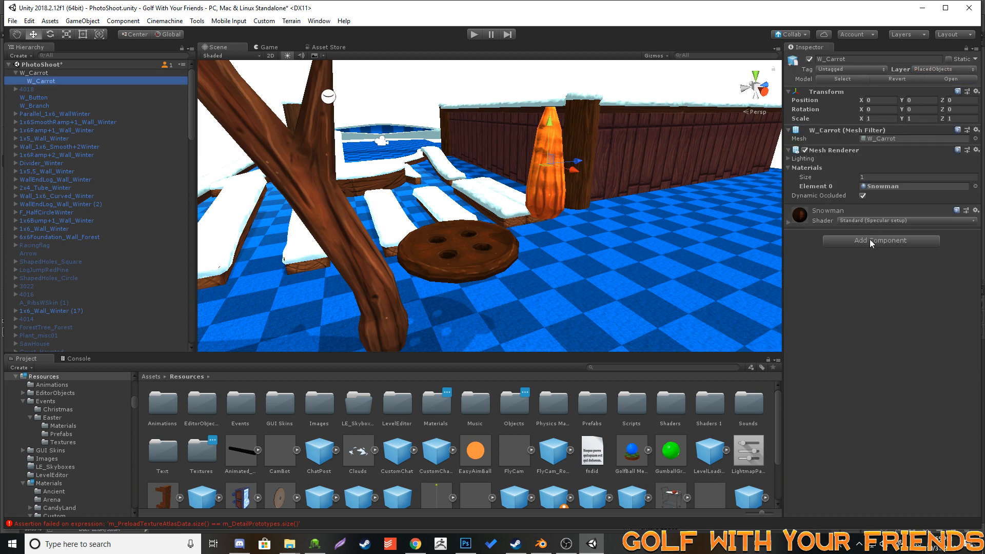
left_click(870, 241)
type("mesh")
left_click(875, 283)
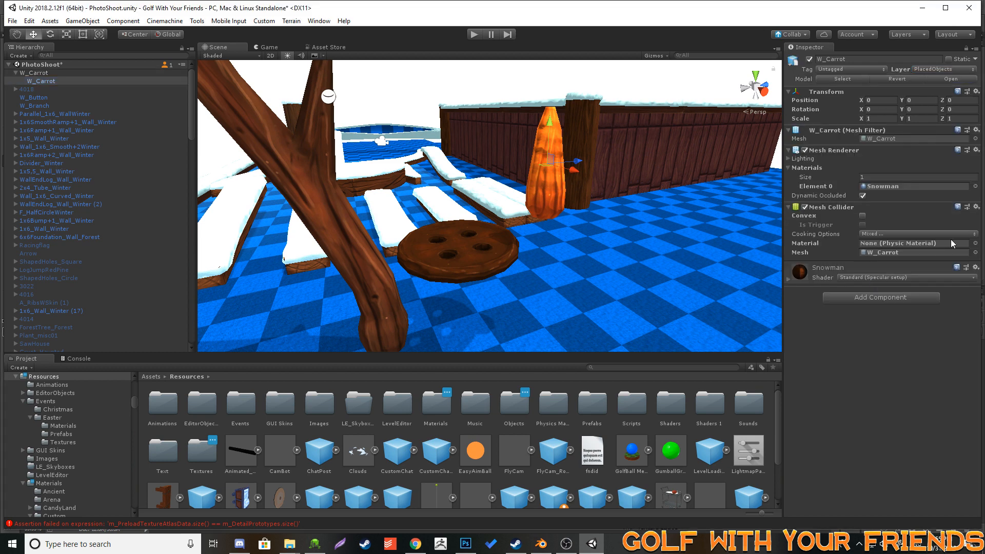
left_click(975, 244)
type("wo")
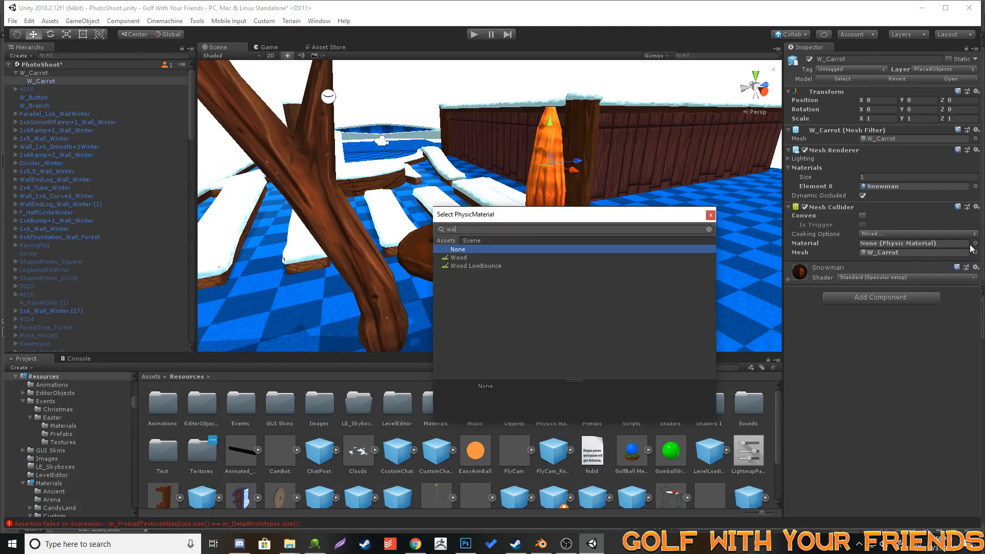
type("od")
double_click(461, 258)
- Save the W_Carrot parent as a prefab in the Prefabs/Editor/WinterTheme/Scenery folder
right_click_drag(589, 269, 604, 240)
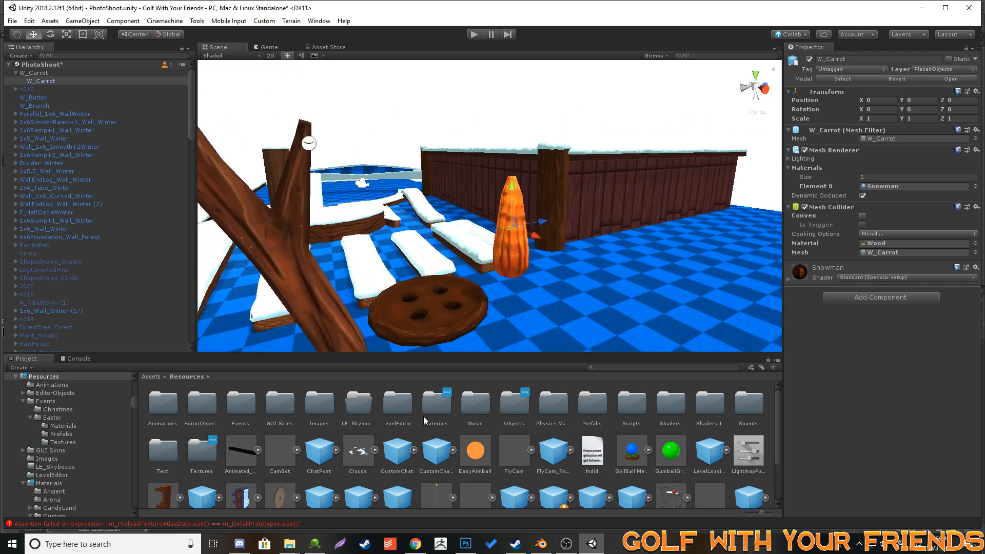
left_click(595, 412)
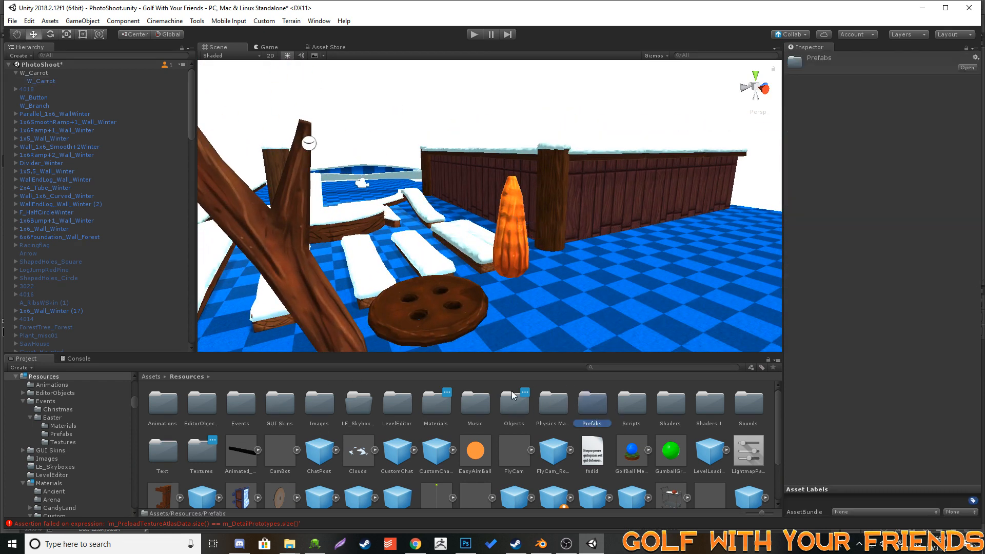
double_click(599, 411)
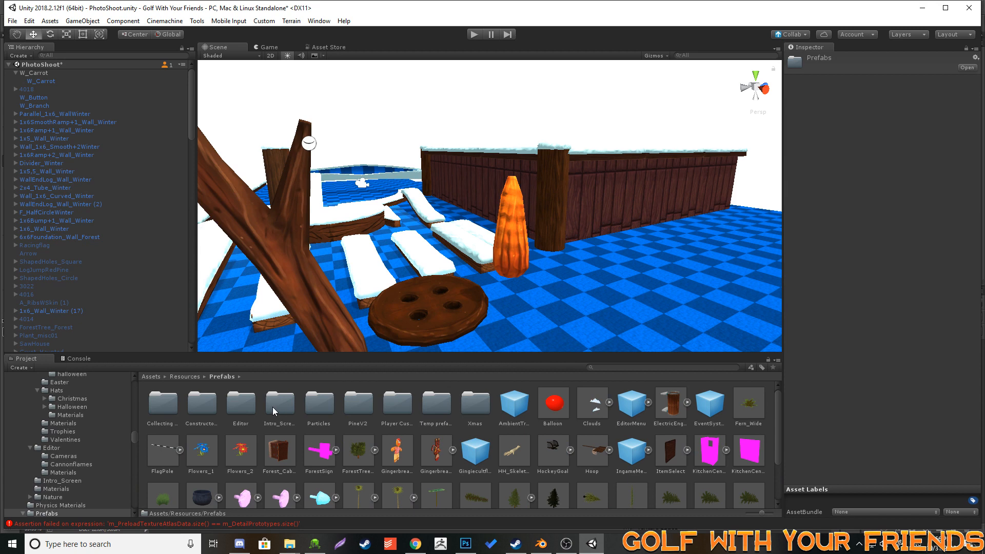
double_click(246, 411)
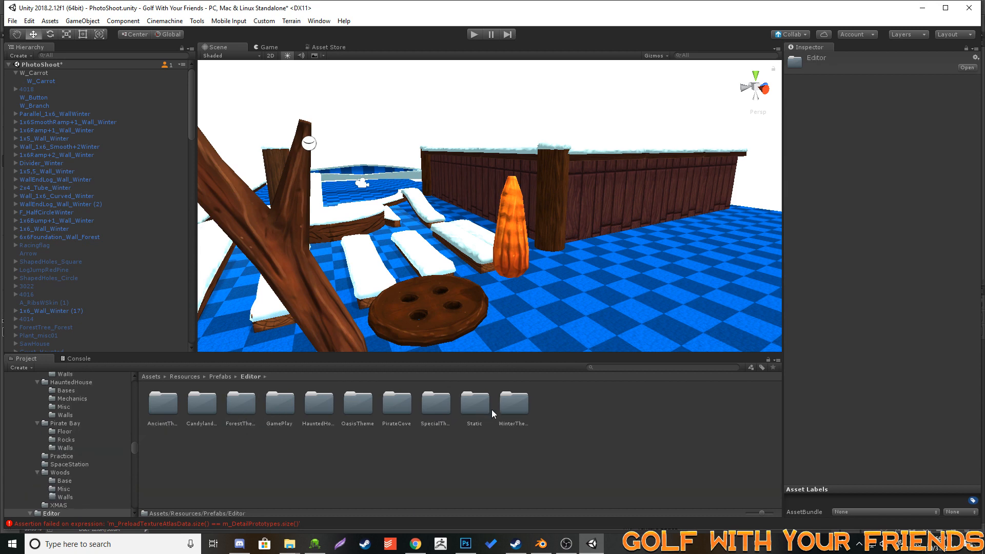
double_click(509, 407)
double_click(241, 406)
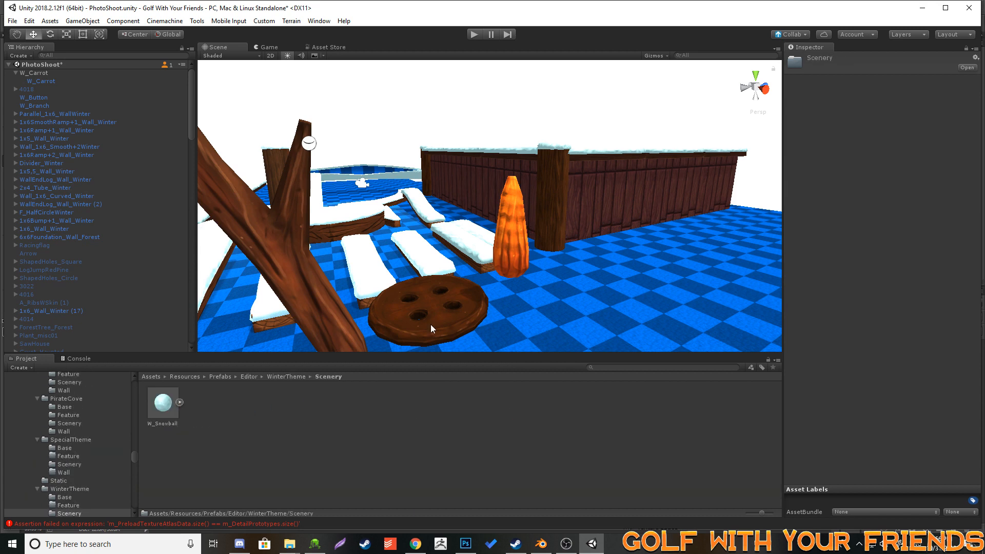
left_click(522, 239)
left_click(31, 76)
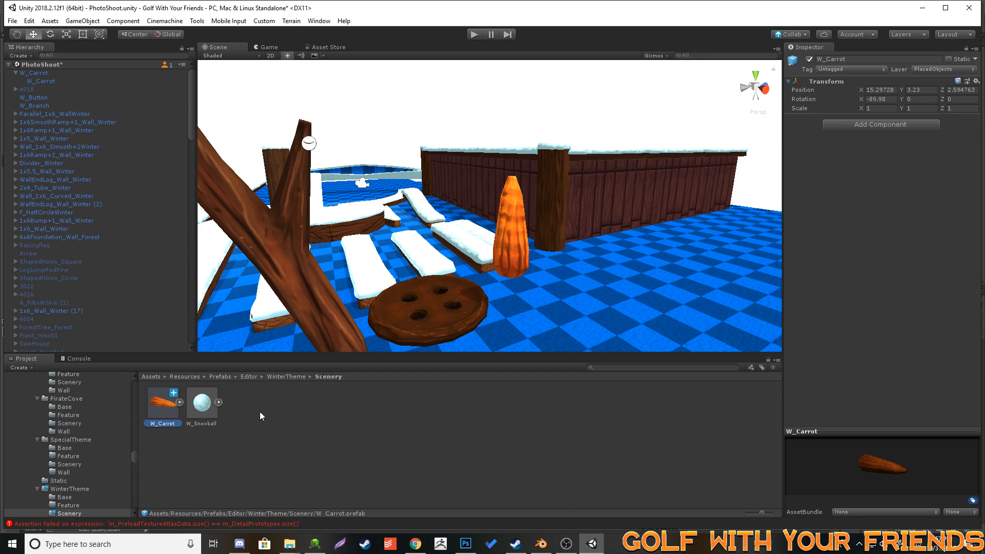
- Create an empty object named W_Button at the button's position, move it to the scene root and nest the button model under it
left_click(442, 309)
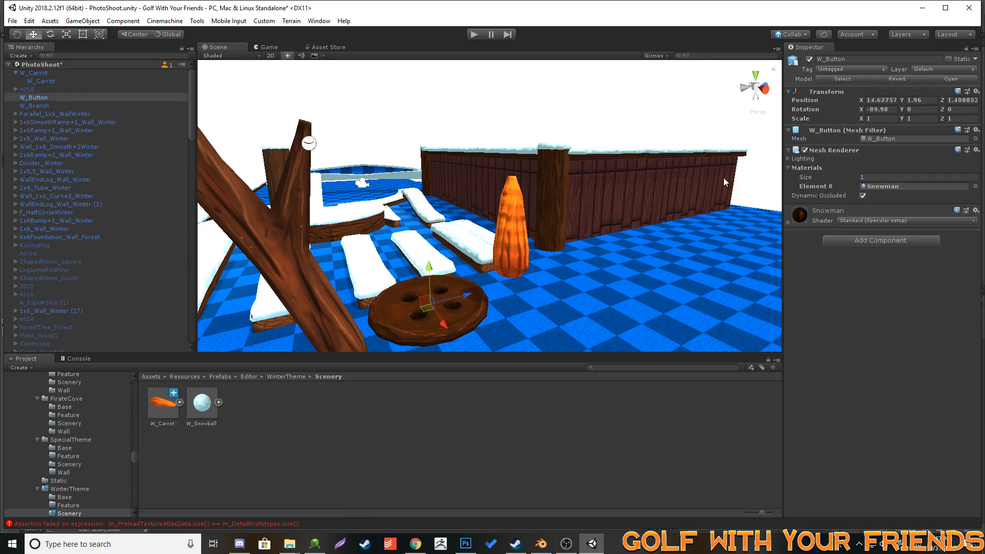
right_click(42, 100)
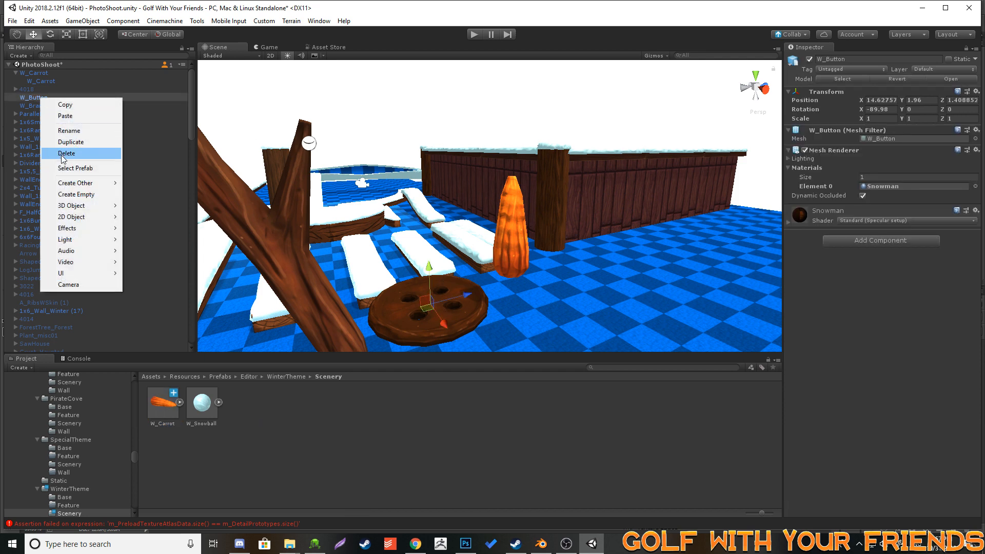
left_click(77, 185)
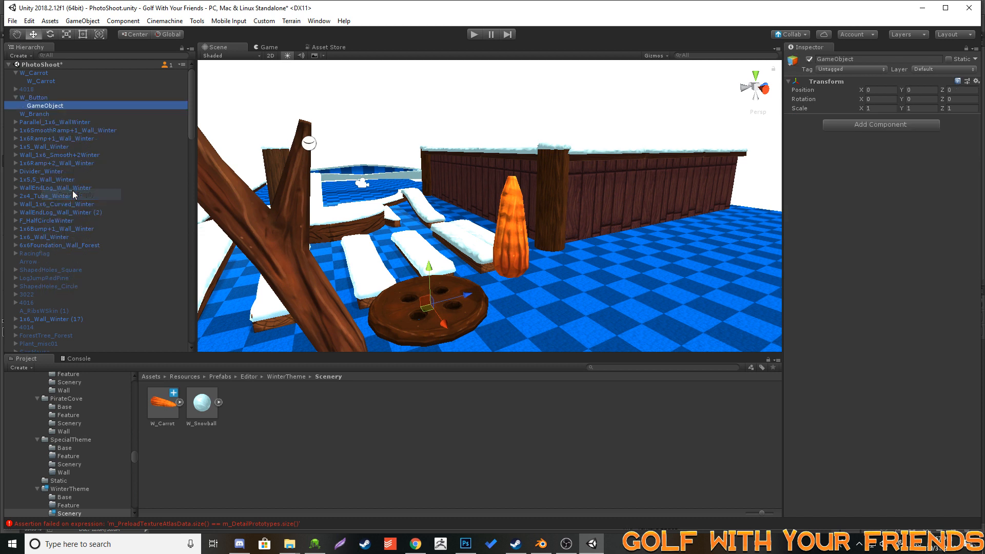
left_click(870, 59)
type("W_")
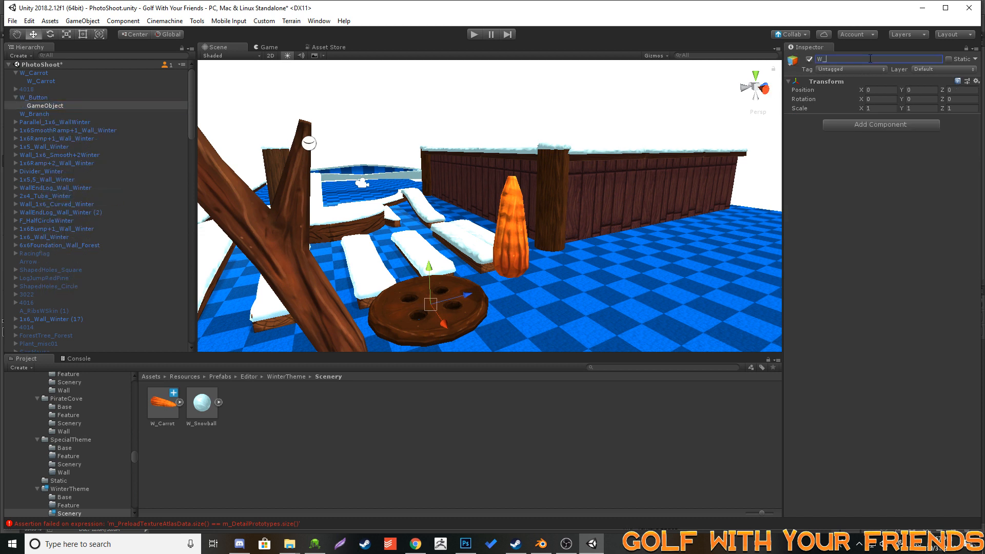
type("Button")
key("Return")
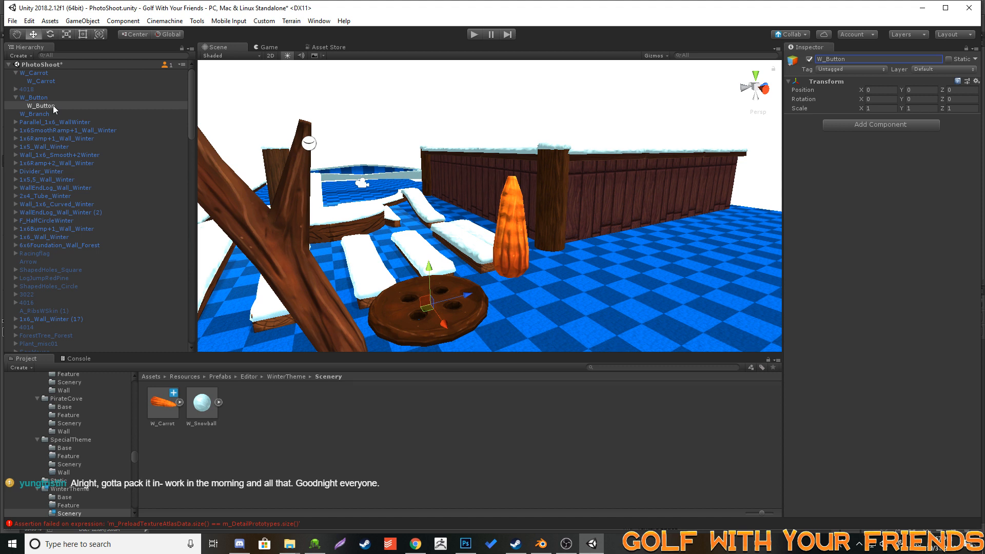
left_click_drag(53, 106, 40, 71)
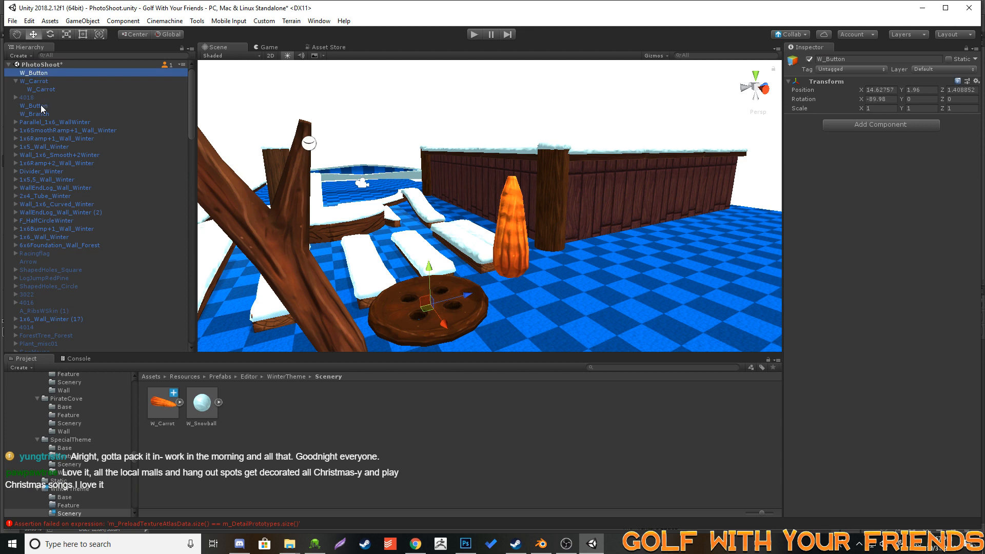
left_click_drag(41, 105, 42, 77)
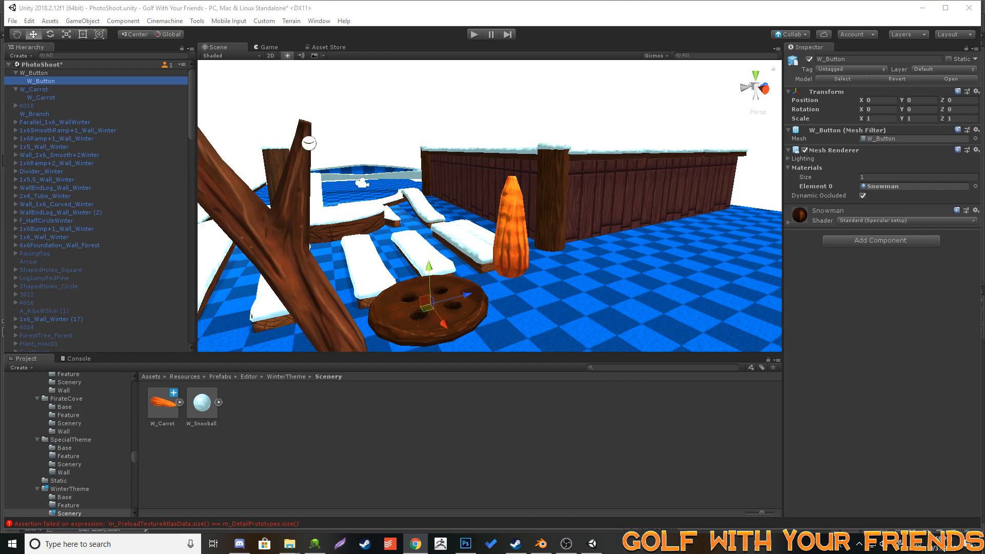
- Bring the Facebook video into view in Chrome and close the browser window
left_click_drag(0, 25, 747, 2)
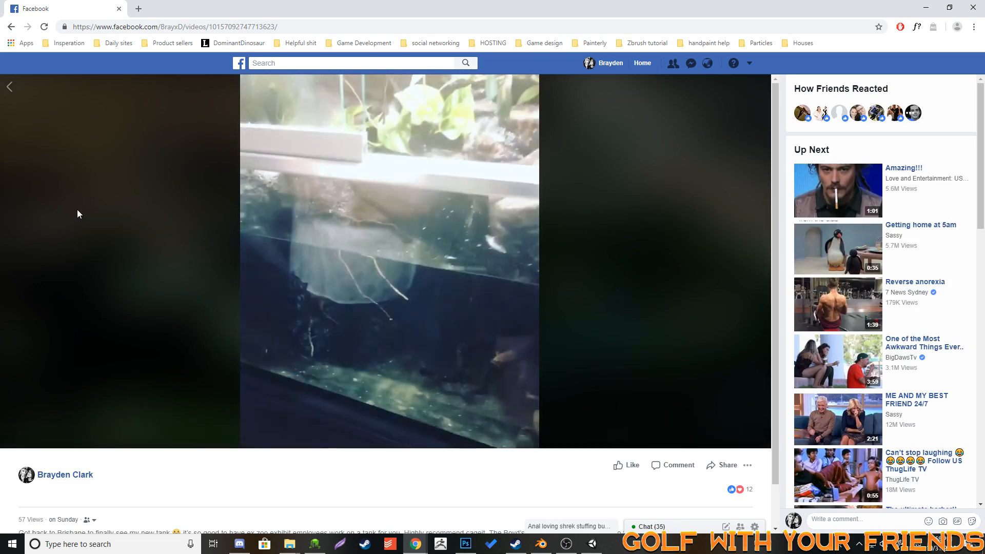
left_click(970, 8)
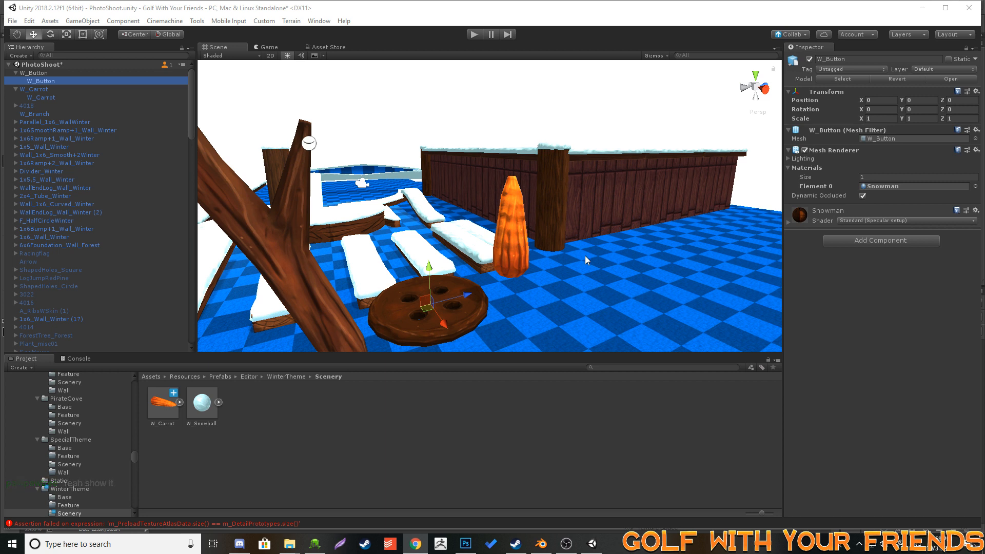
- Set the layer of the W_Button parent and its children to PlacedObjects
left_click(79, 74)
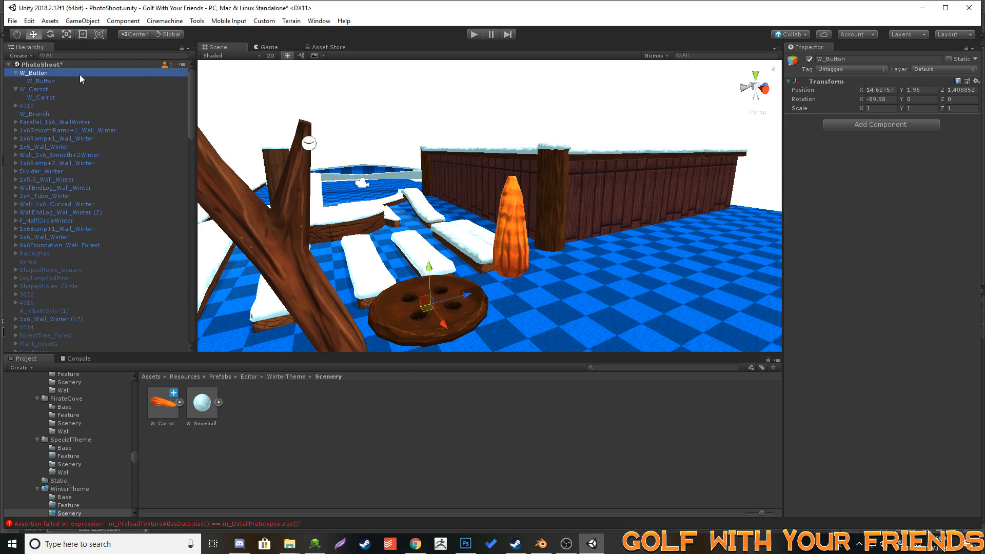
left_click(938, 69)
left_click(935, 249)
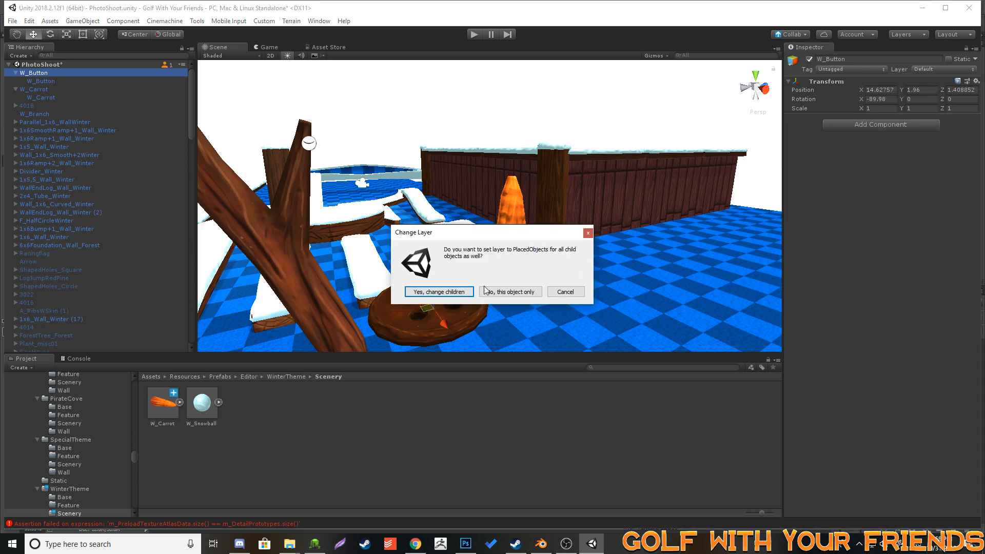
left_click(464, 292)
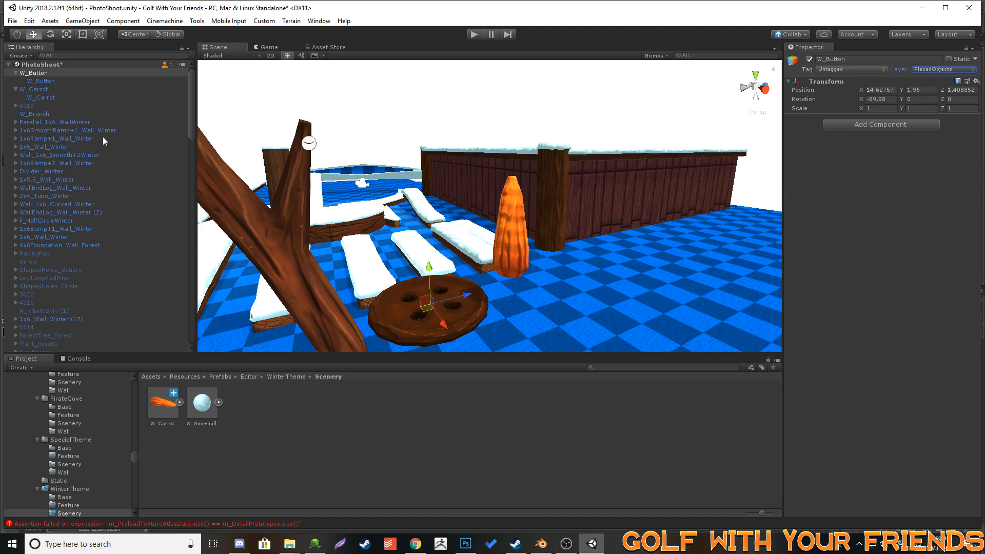
- Add a Mesh Collider with the Wood physic material to the child W_Button model
left_click(55, 83)
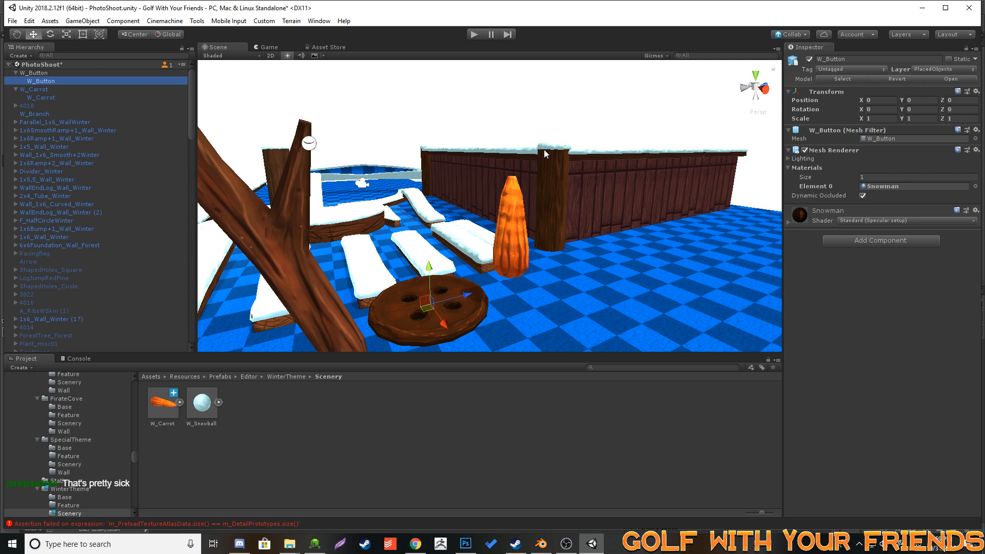
left_click(873, 241)
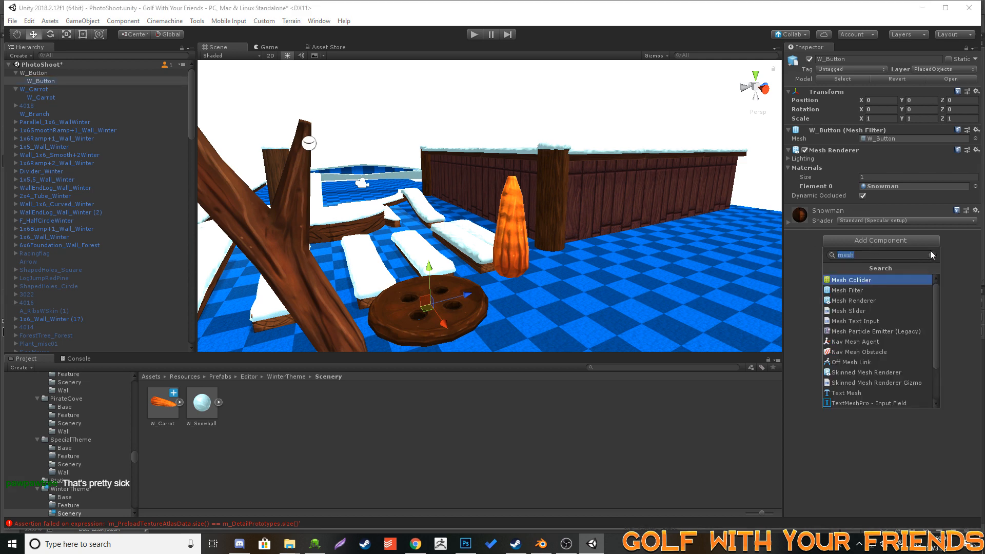
left_click(925, 279)
left_click(974, 243)
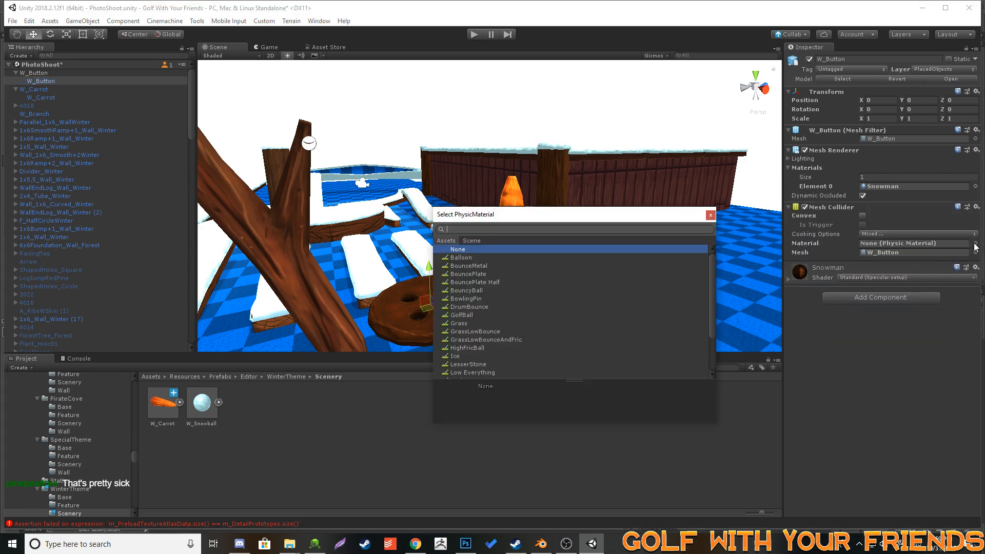
type("wood")
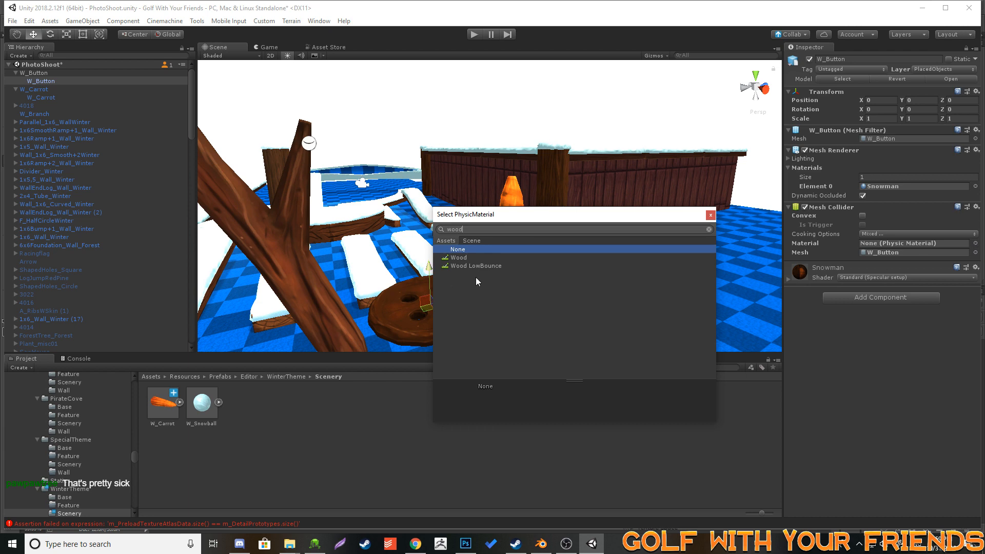
left_click(475, 258)
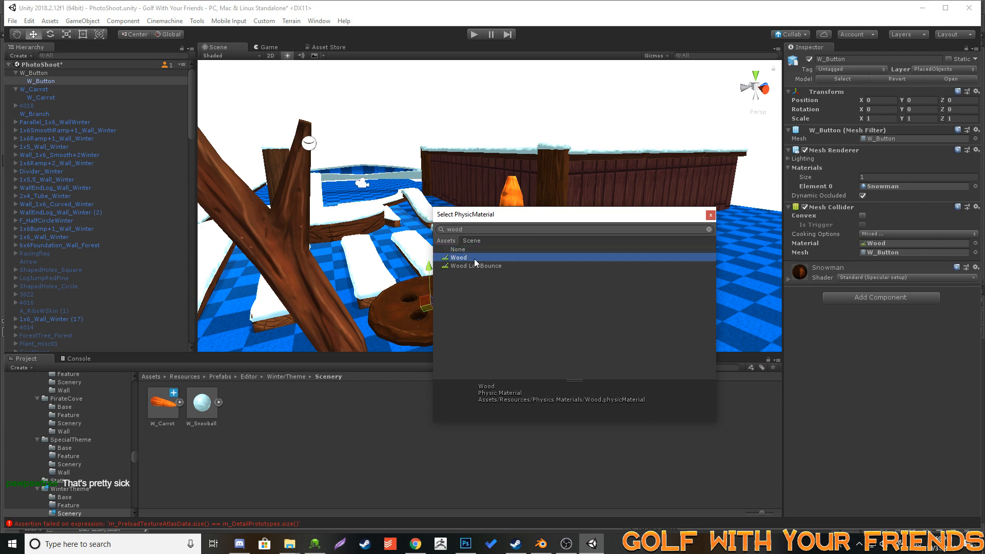
double_click(474, 259)
left_click(438, 434)
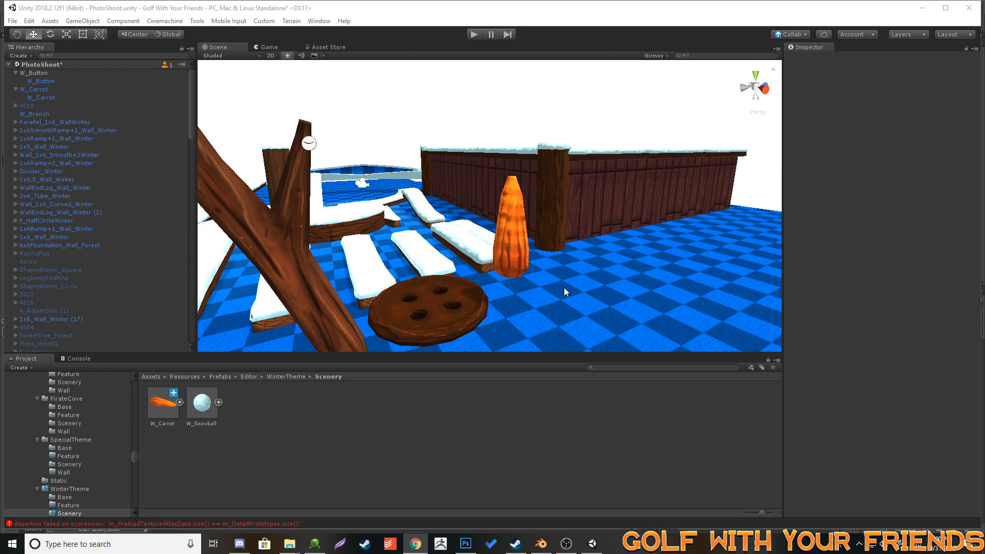
- Create an empty object named W_Branch at the branch's position, move it to the scene root and nest the branch model under it
left_click_drag(581, 294, 479, 301, "alt")
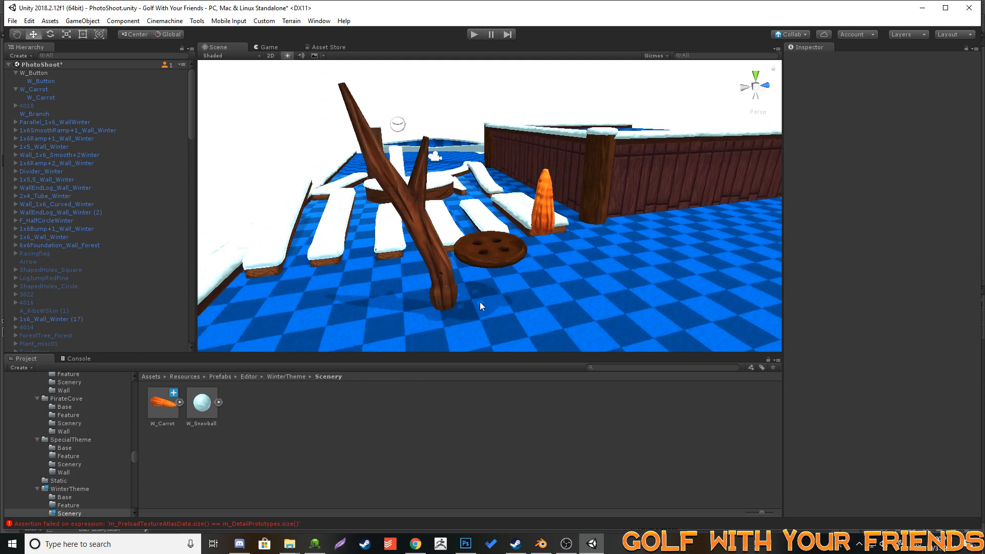
left_click(442, 275)
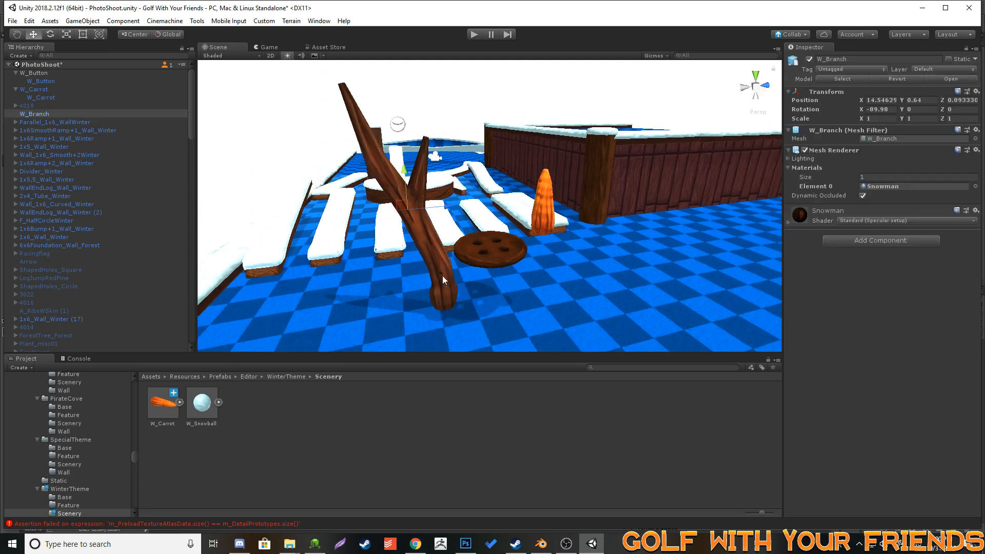
right_click(35, 113)
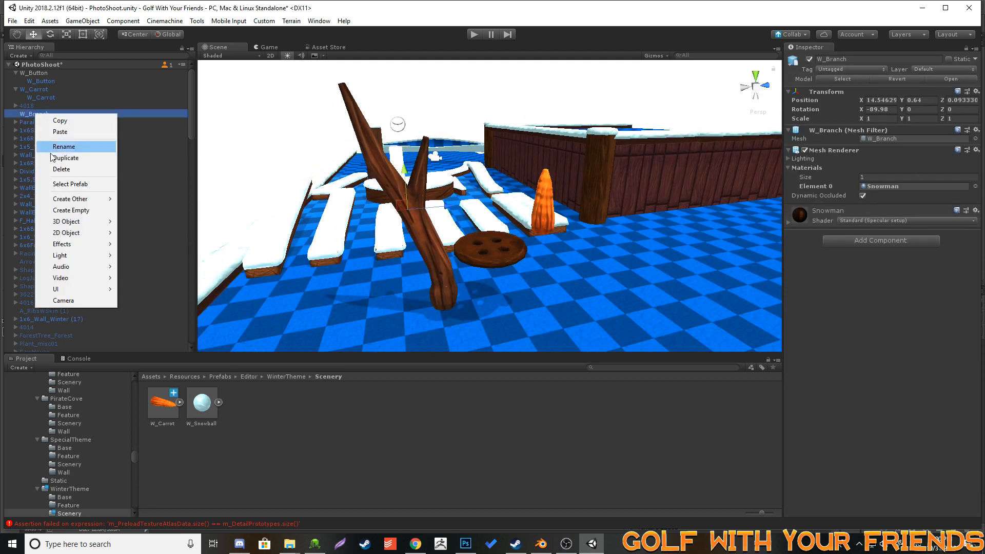
left_click(69, 210)
left_click_drag(54, 123, 28, 74)
left_click(836, 59)
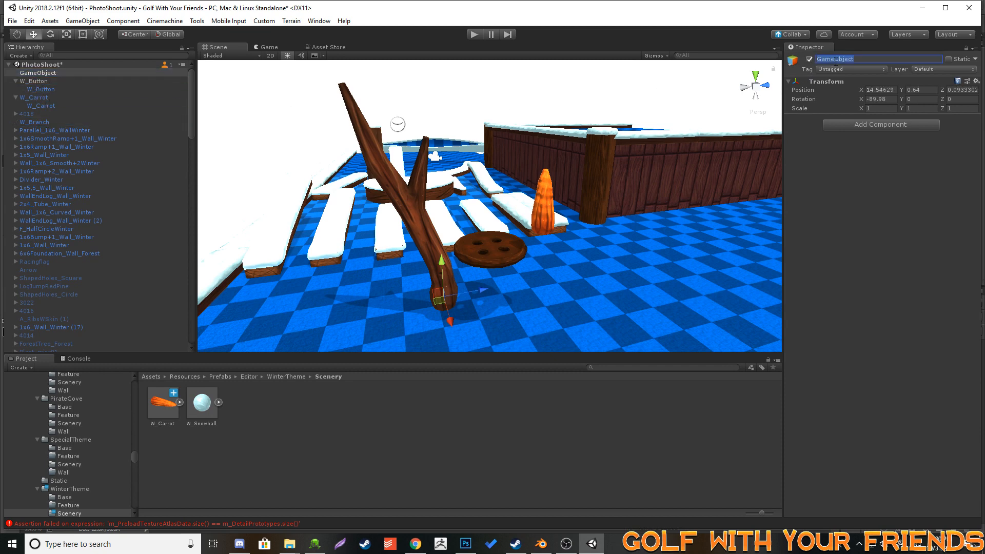
type("W_")
type("Branch")
key("Return")
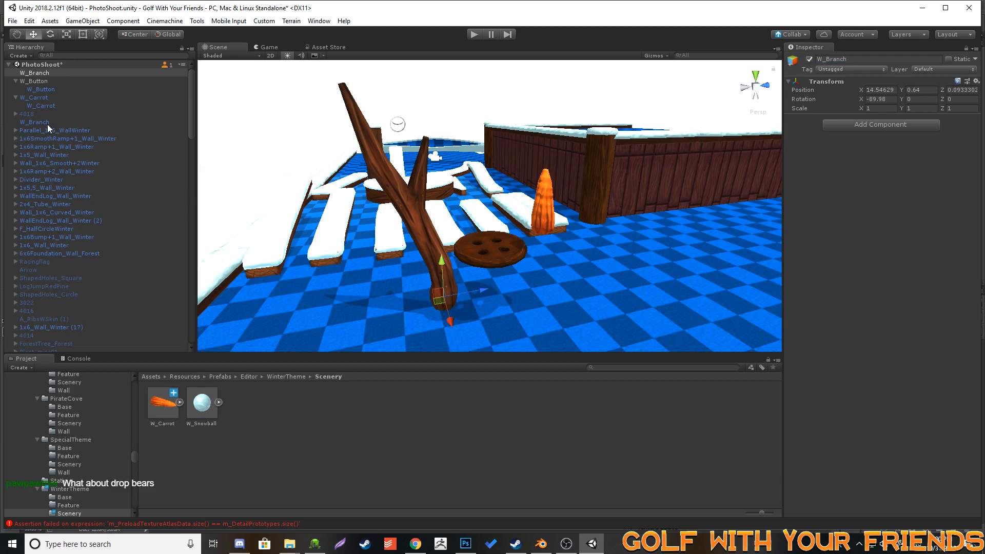
left_click_drag(47, 124, 53, 73)
- Assign the PlacedObjects layer to the W_Branch parent and its children
left_click(52, 73)
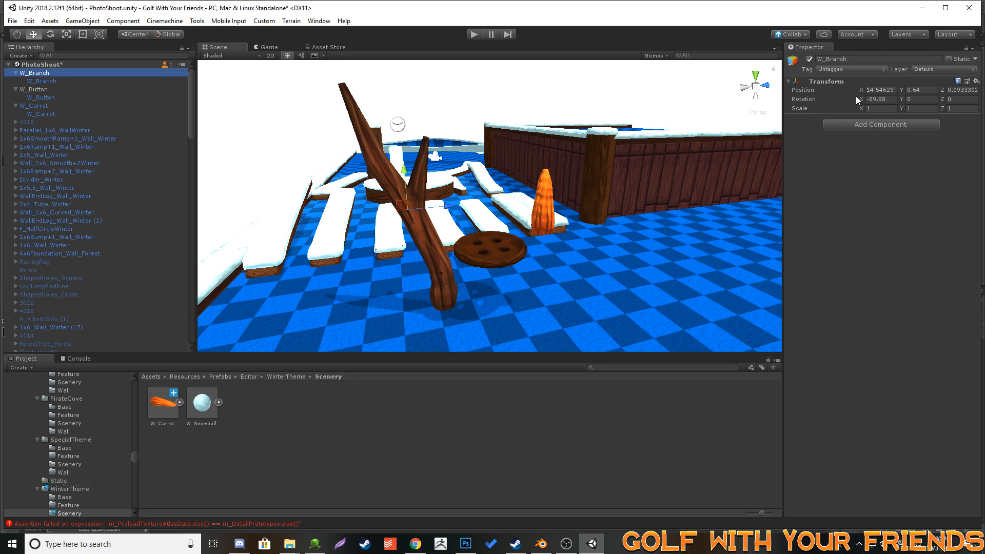
left_click(920, 71)
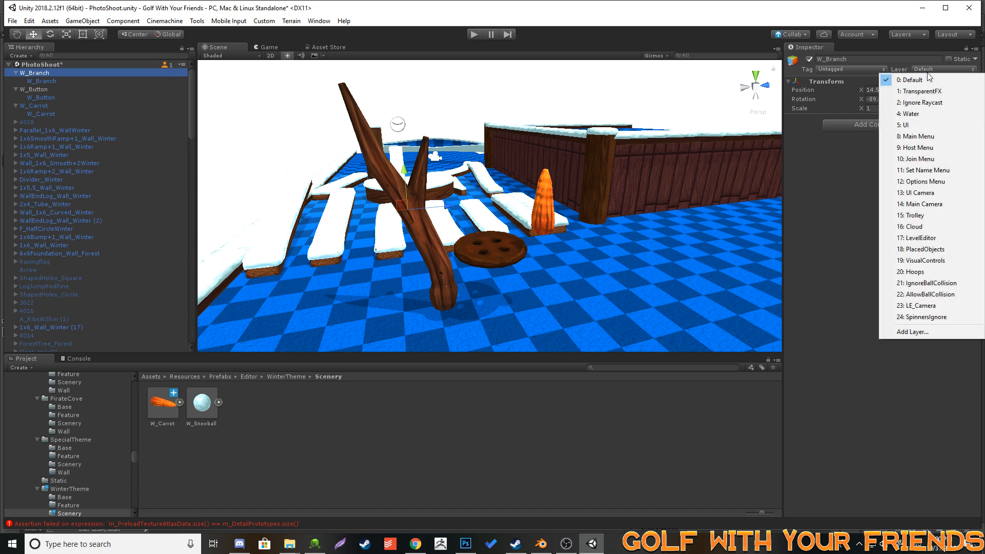
left_click(926, 250)
left_click(451, 292)
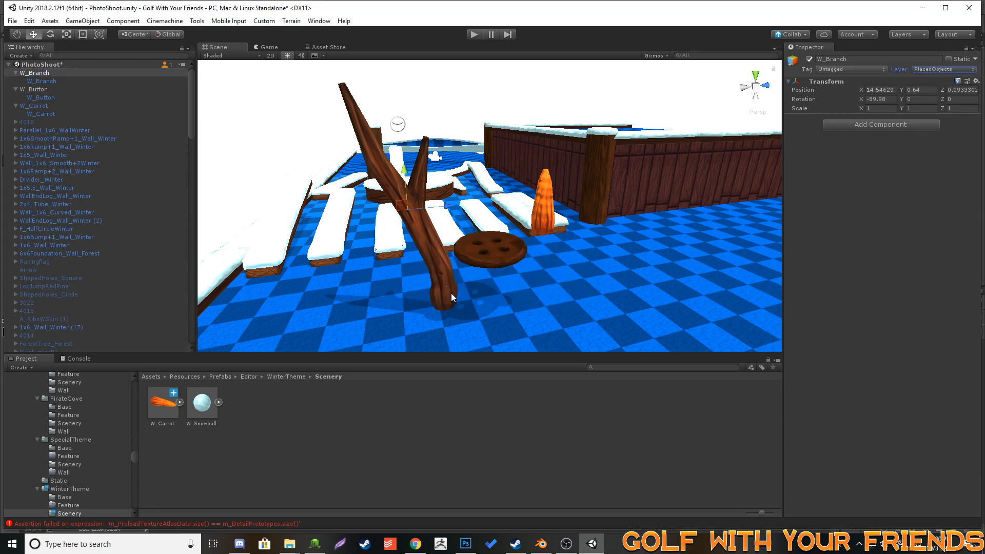
- Set the W_Button parent's position to 0, 0, 0 and X rotation to -90, and save it as a prefab in the WinterTheme/Scenery folder
left_click(40, 91)
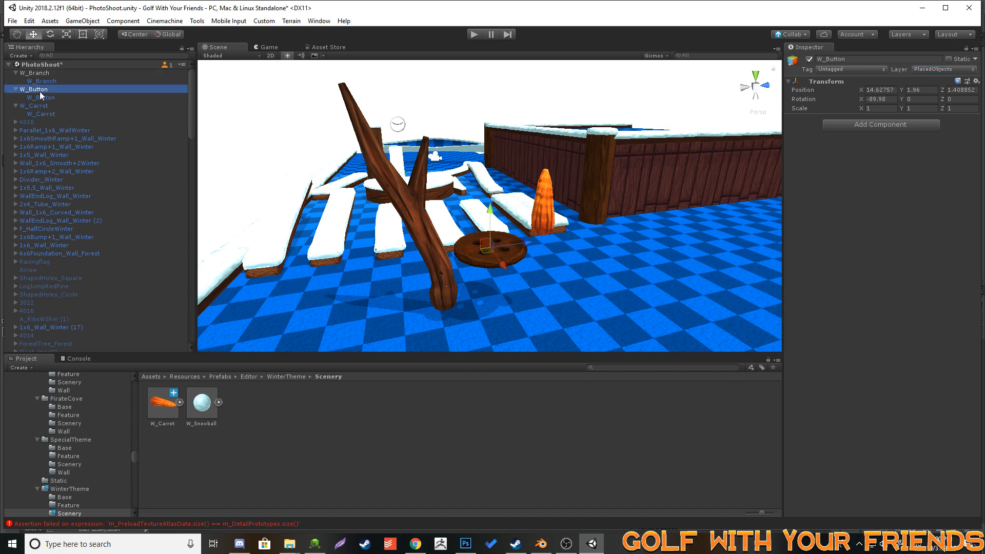
left_click(880, 90)
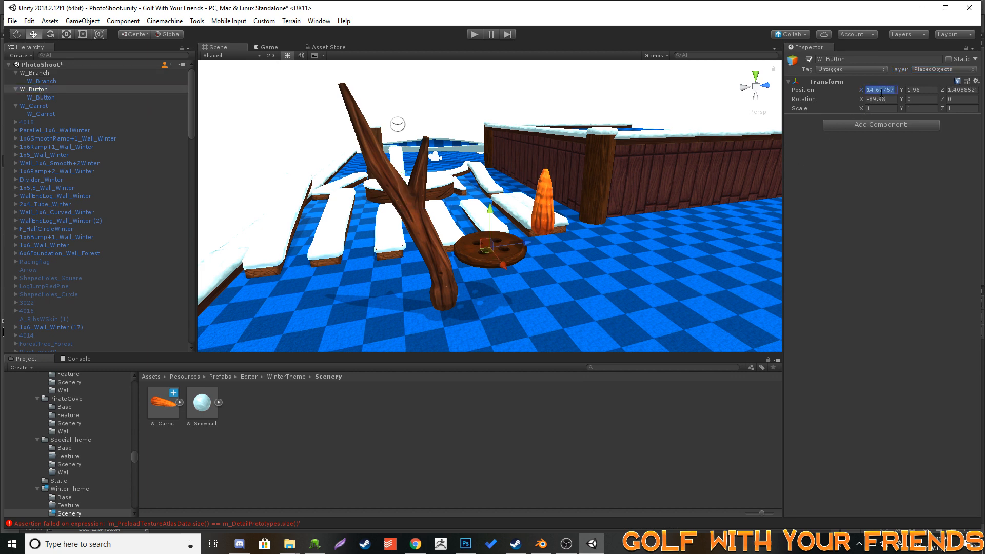
type("0")
key("Tab")
type("0")
key("Tab")
type("0")
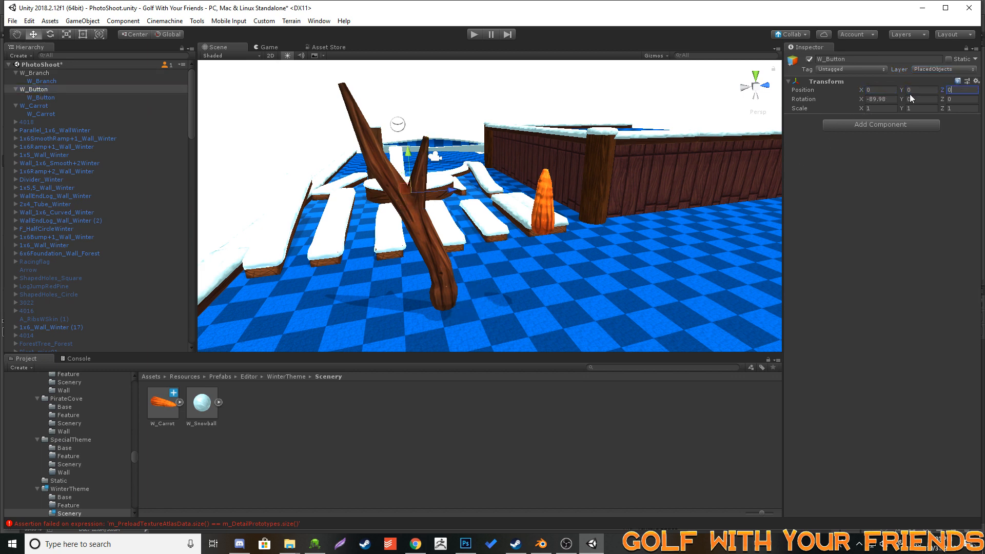
left_click(890, 100)
type("-90")
left_click_drag(41, 92, 260, 408)
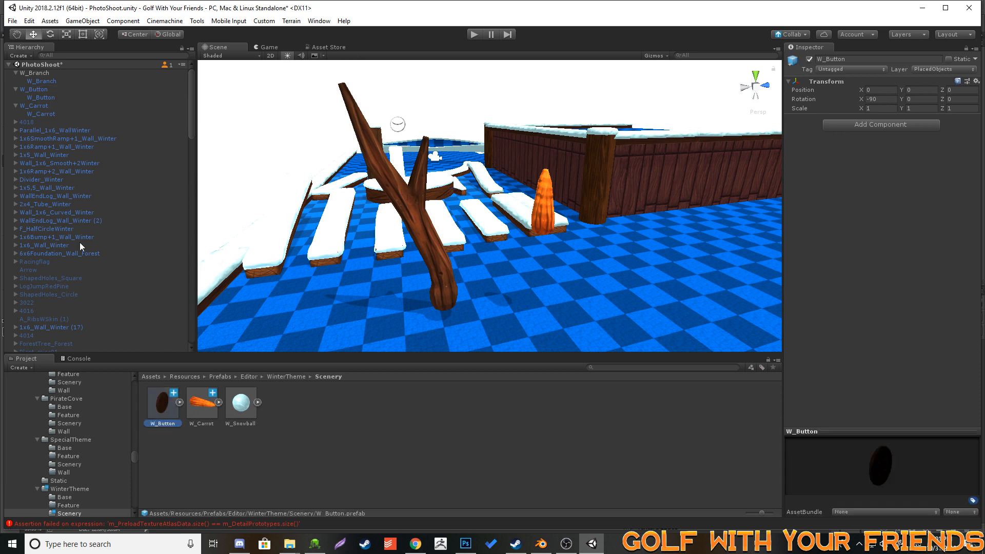
- Set the W_Carrot parent's position to 0, 0, 0 and its X rotation to -90
left_click(72, 105)
left_click(889, 100)
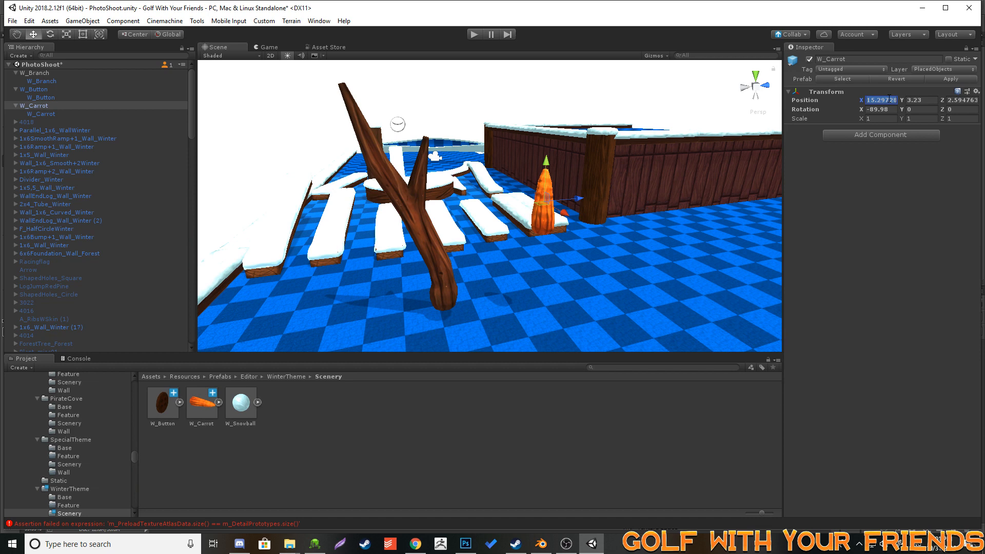
type("0")
key("Tab")
type("0")
key("Tab")
type("0")
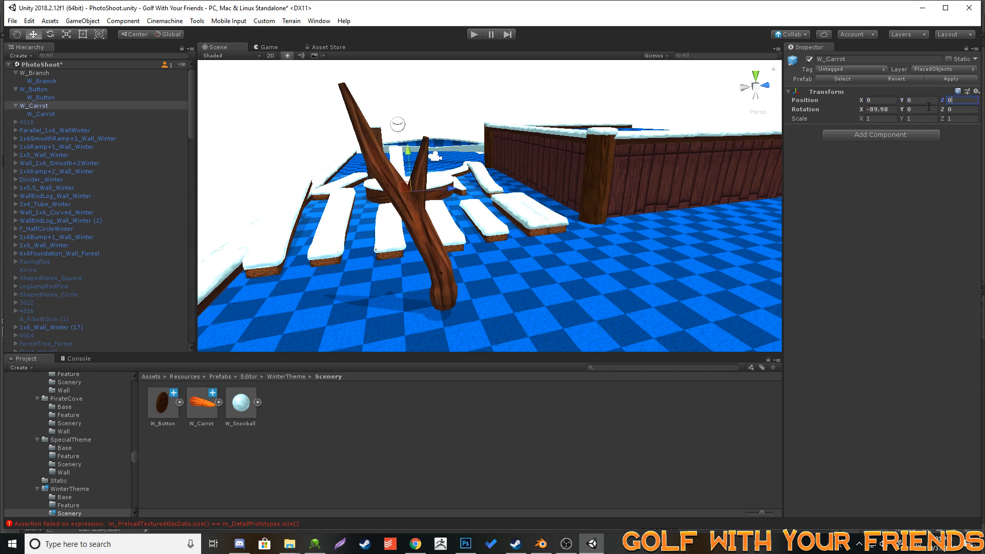
left_click(890, 109)
type("-90")
- Delete the W_Carrot and W_Button objects from the scene
left_click(38, 105)
key("Delete")
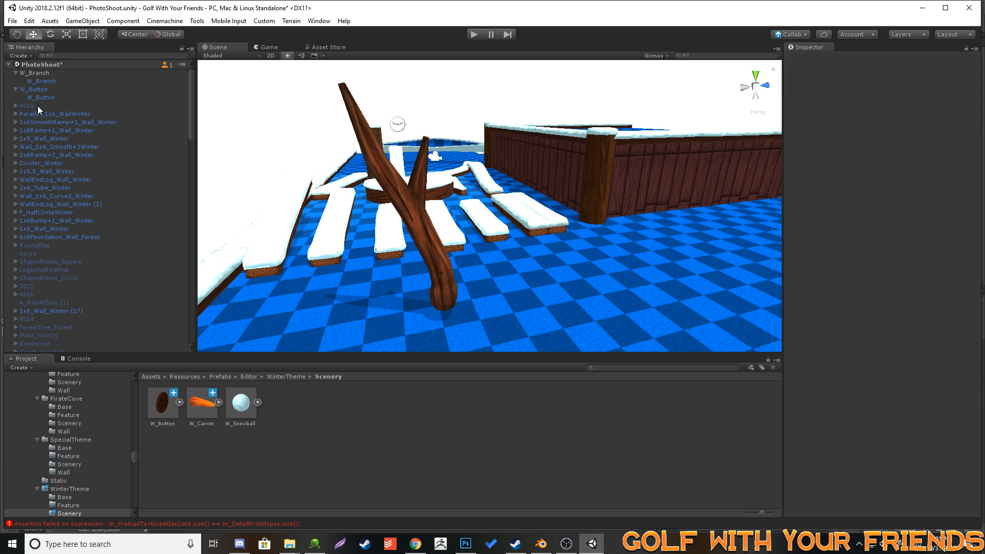
left_click(36, 91)
key("Delete")
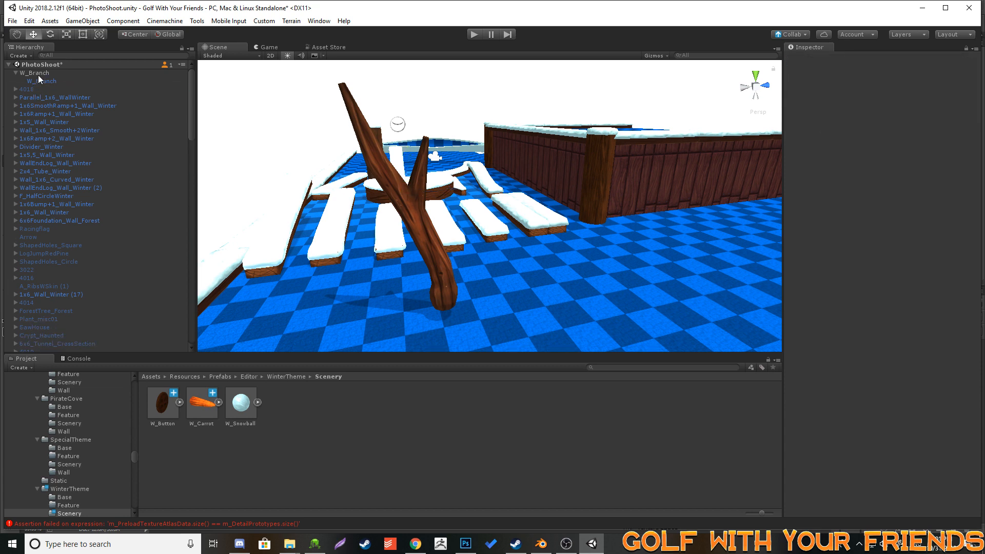
- Add a Mesh Collider with the Wood physic material to the child W_Branch model
left_click(39, 75)
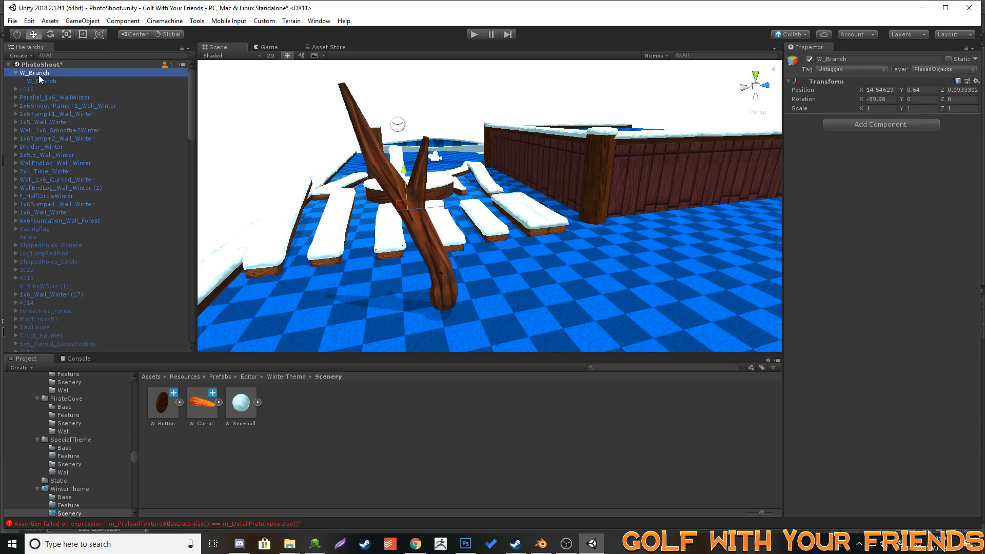
left_click(65, 82)
left_click(855, 241)
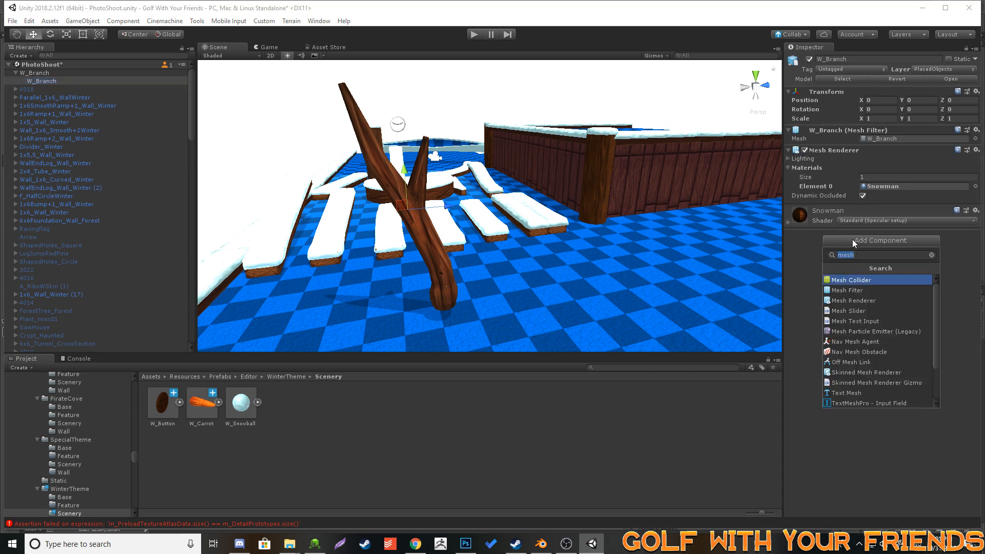
left_click(880, 286)
left_click(975, 243)
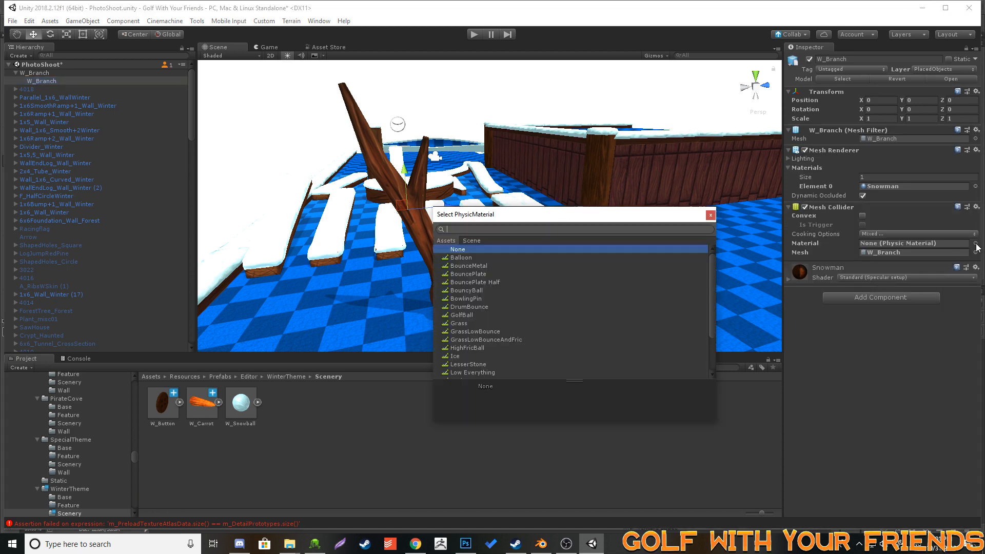
type("wood")
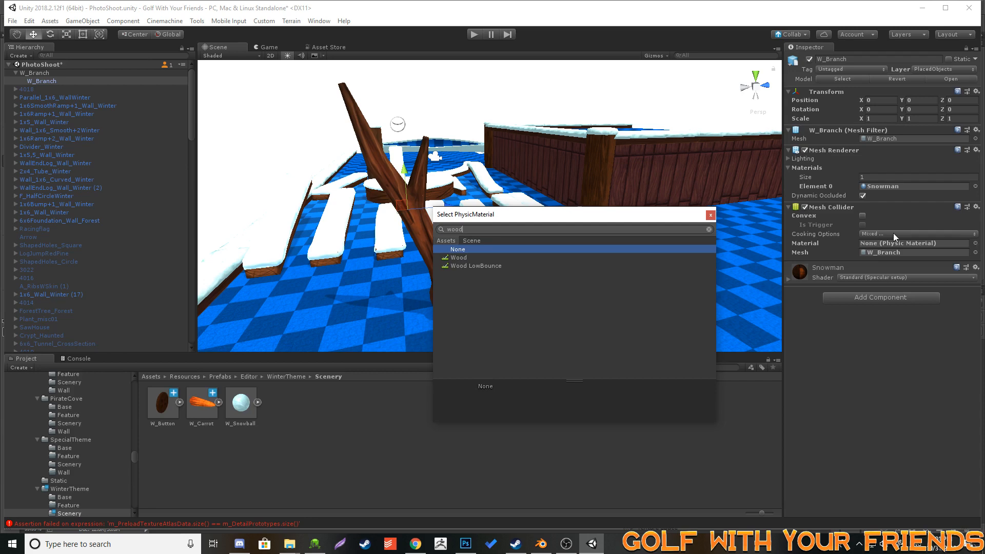
double_click(503, 258)
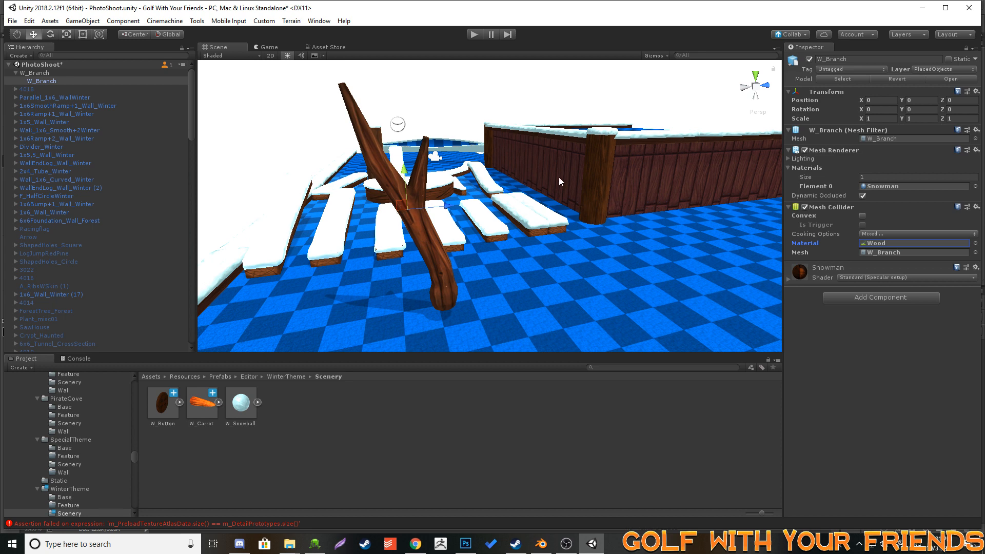
- Set the W_Branch parent's position to 0, 0, 0 and X rotation to -90, and save it as a prefab in the WinterTheme/Scenery folder
left_click(46, 73)
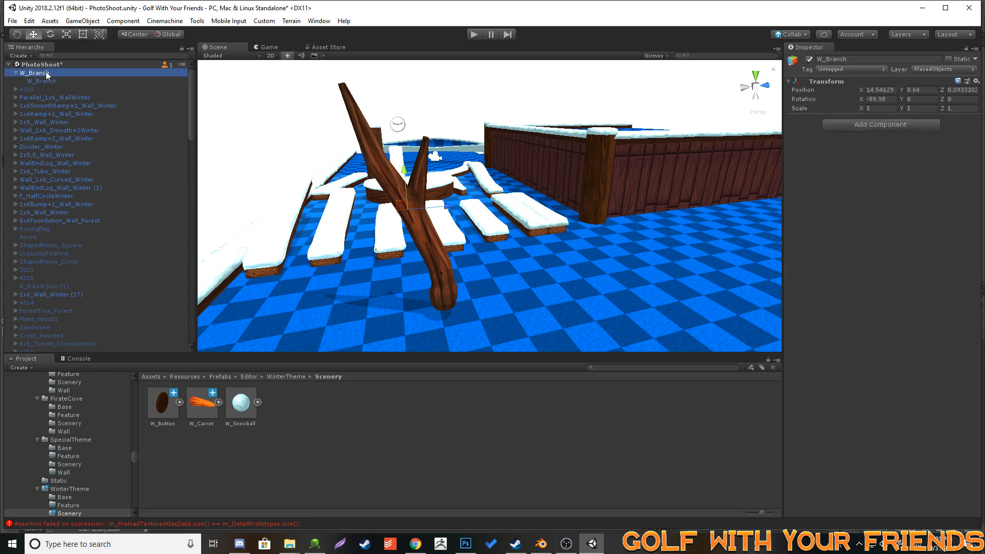
left_click(879, 90)
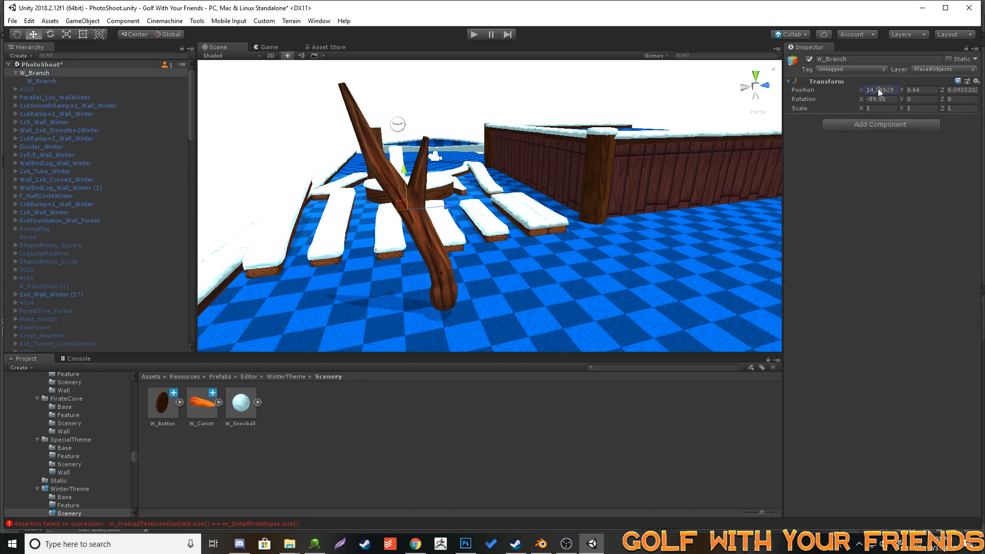
type("0")
key("Tab")
type("0")
key("Tab")
type("0")
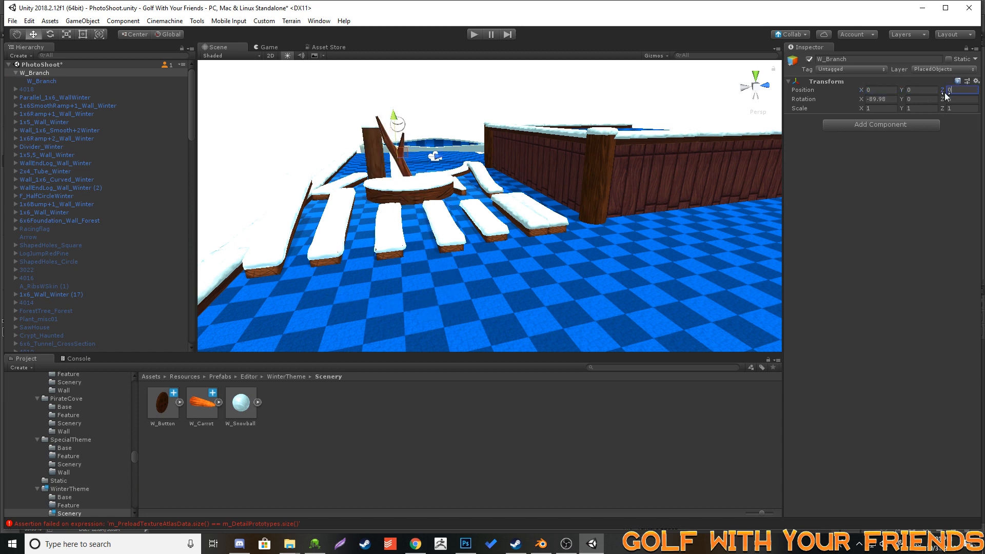
left_click(896, 99)
type("-90")
left_click(52, 74)
left_click_drag(46, 74, 315, 404)
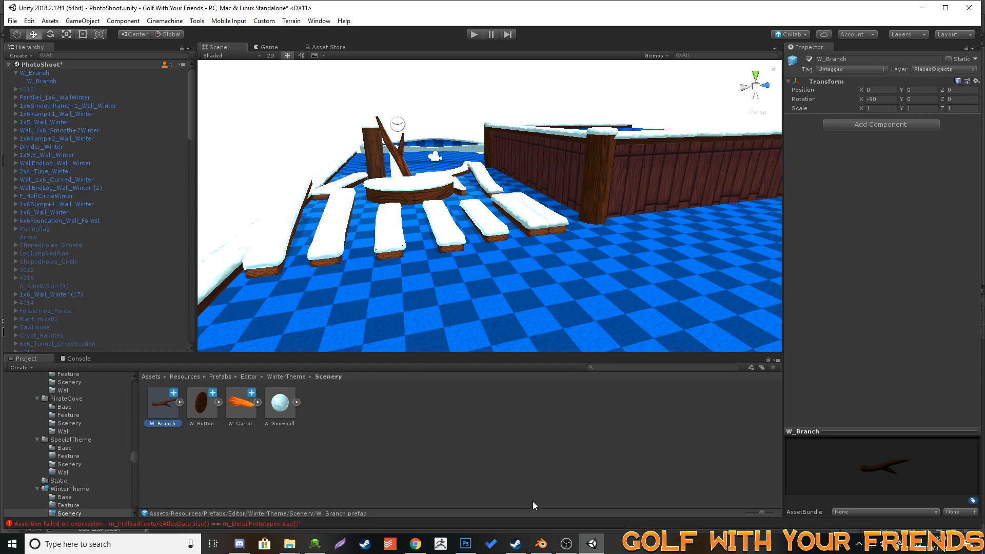
- Open the MenuV2 scene, saving the changes made to the PhotoShoot scene
left_click(12, 21)
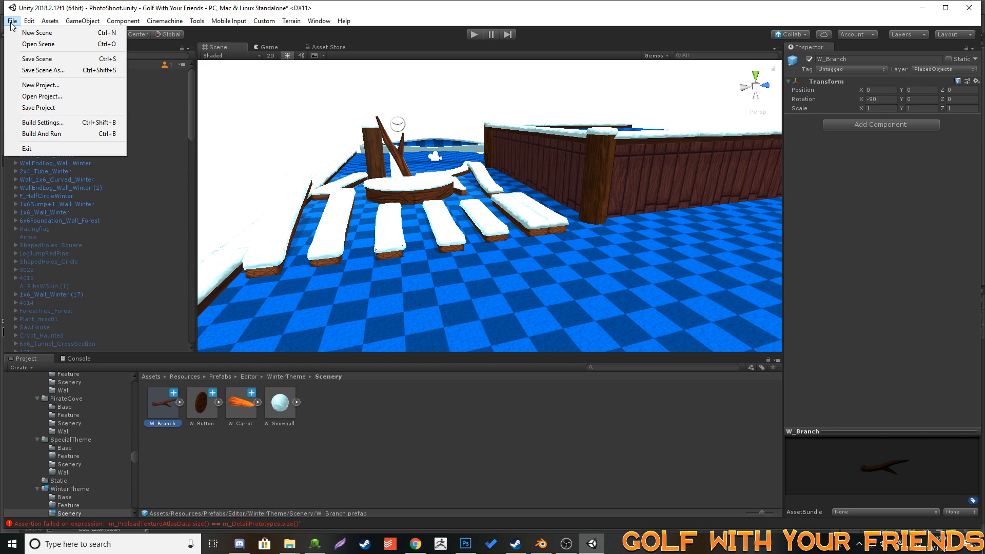
left_click(35, 47)
scroll(215, 181, "down", 13)
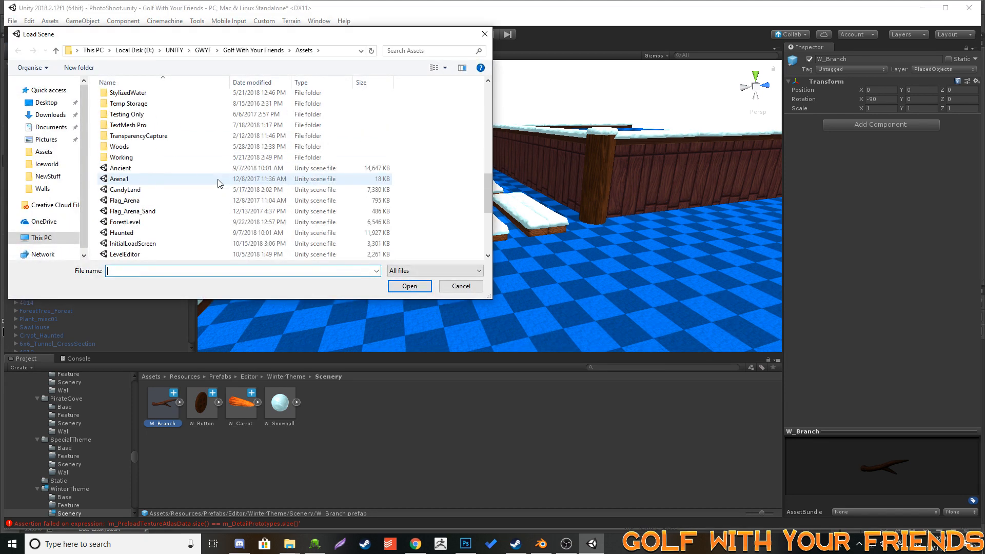
scroll(203, 199, "down", 2)
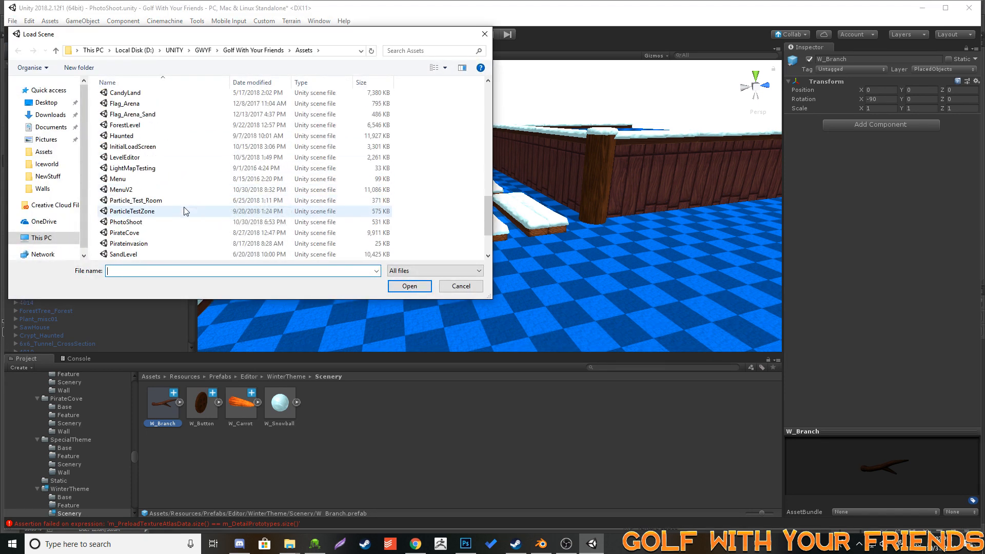
left_click(126, 190)
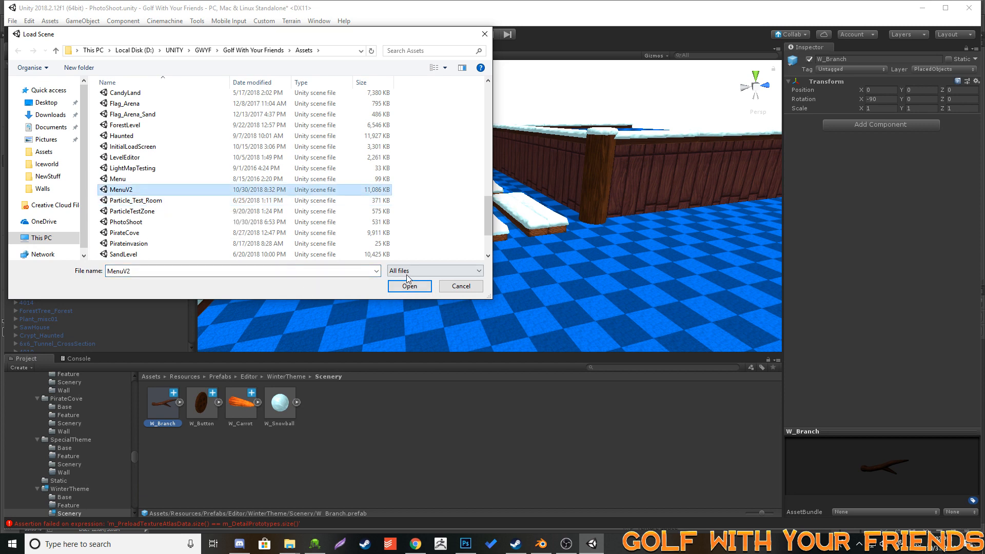
scroll(266, 163, "down", 2)
scroll(210, 184, "up", 1)
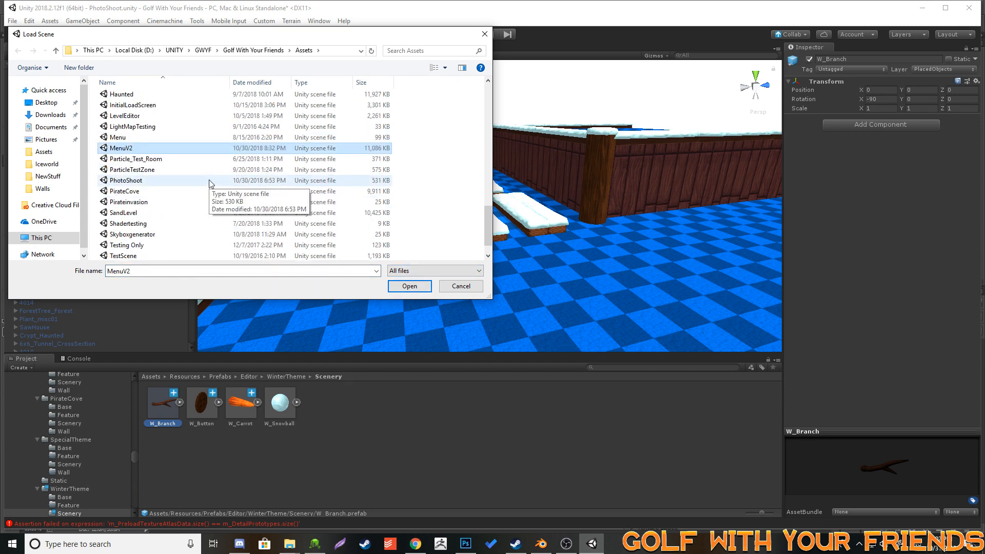
left_click(400, 286)
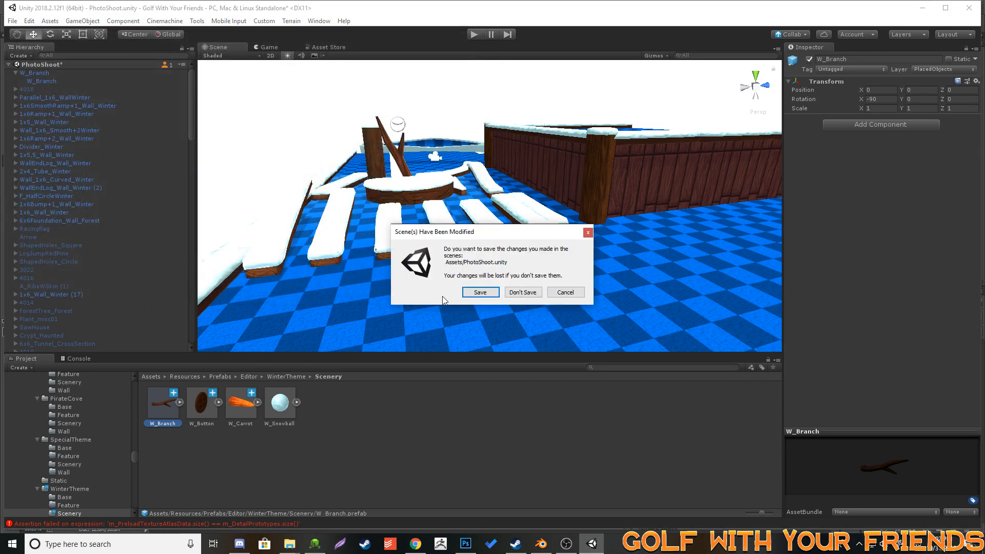
left_click(471, 296)
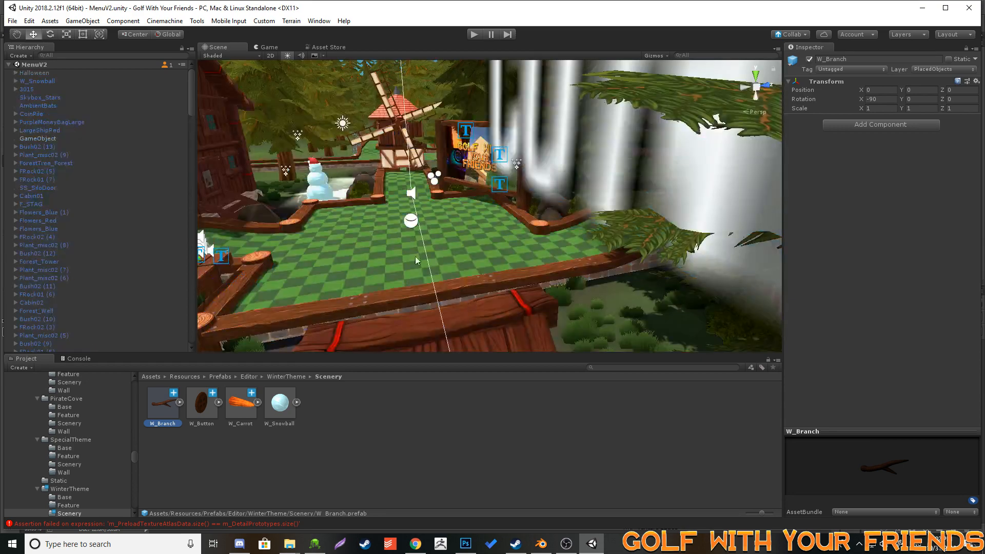
- Place the W_Branch prefab beside the snowman, scale it uniformly to about 0.5 and tilt its X rotation to about -127
right_click_drag(414, 257, 377, 239)
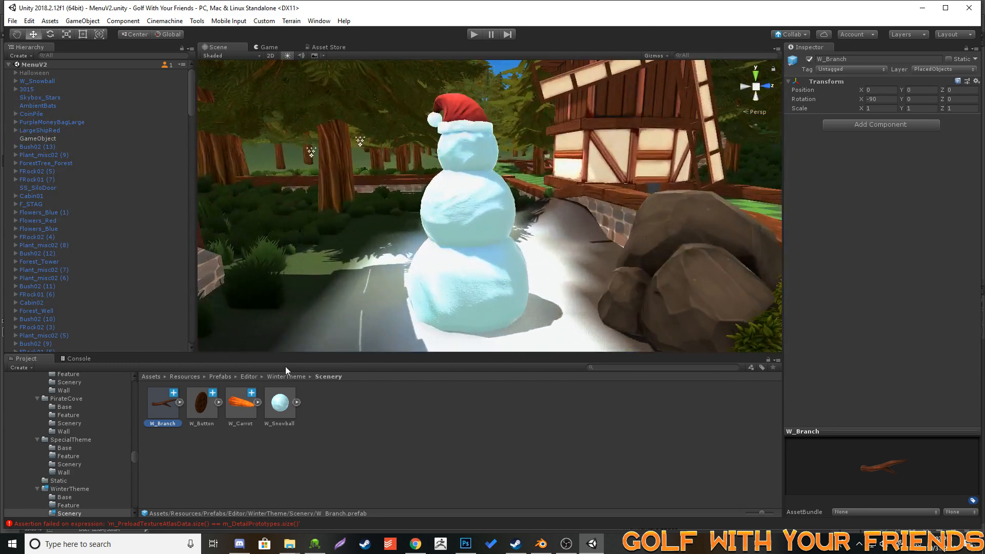
left_click_drag(162, 405, 374, 303)
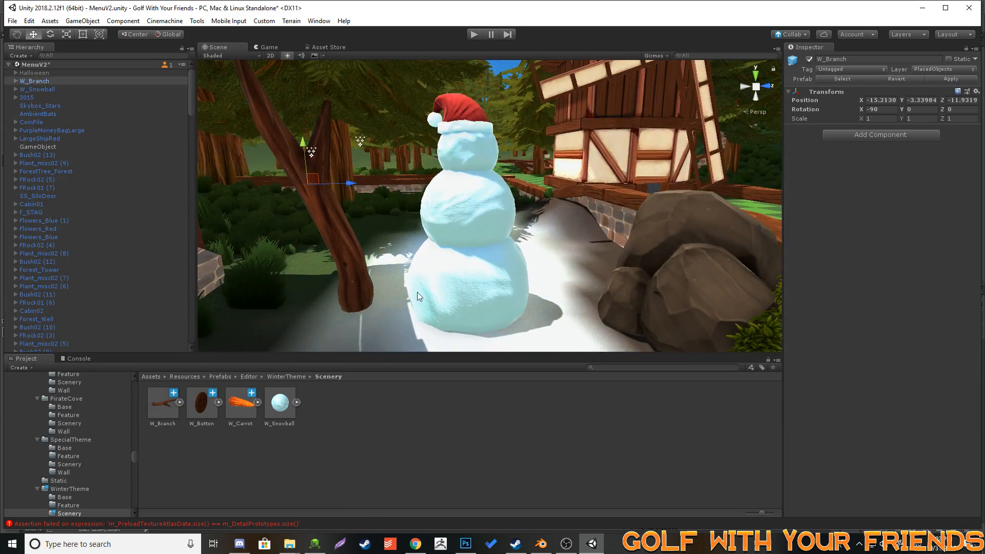
right_click_drag(417, 292, 400, 311)
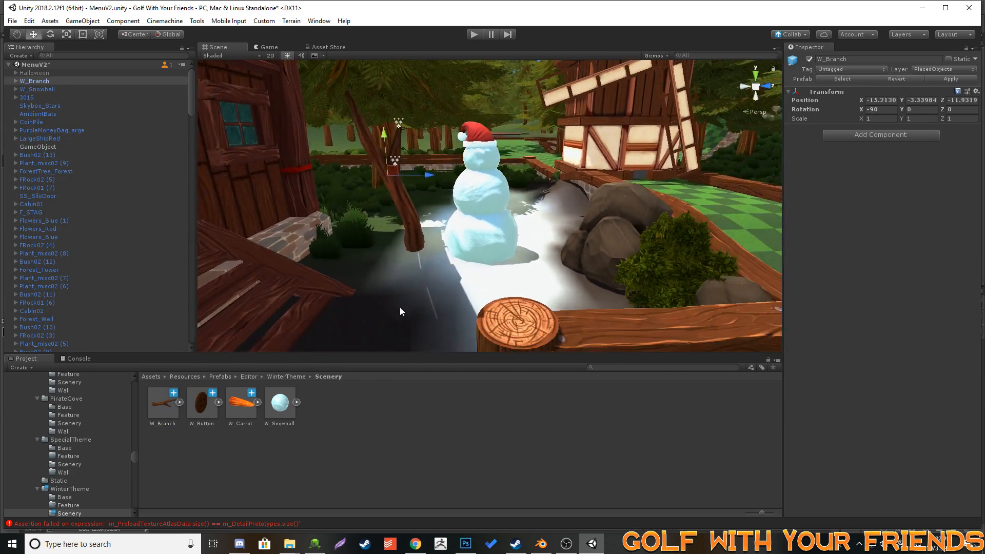
left_click(66, 34)
left_click_drag(388, 177, 362, 173)
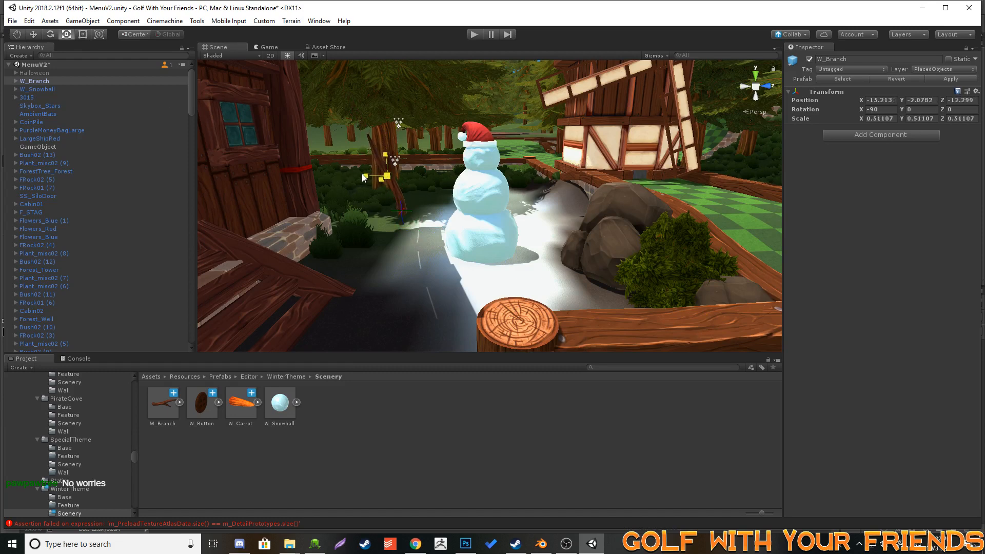
left_click(49, 34)
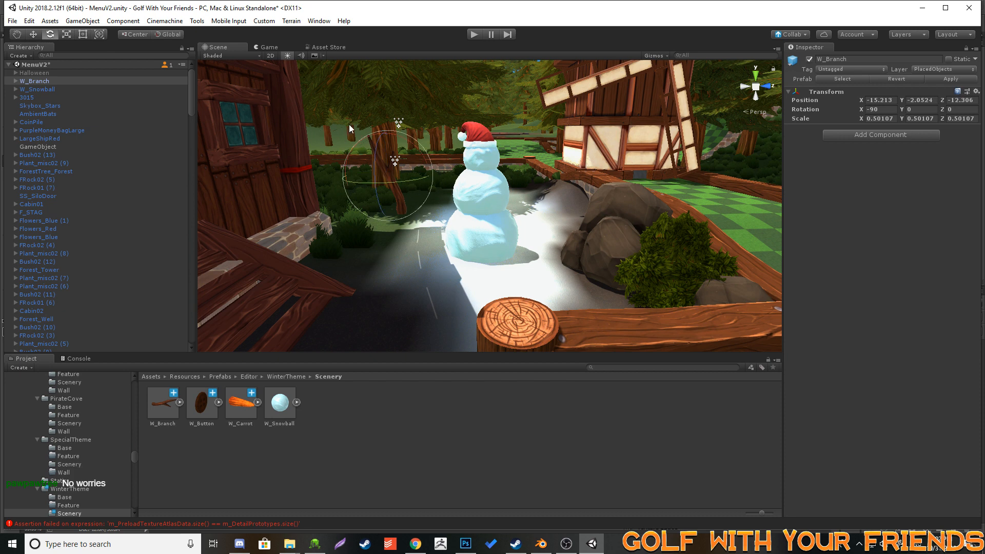
left_click_drag(369, 137, 315, 147)
left_click(34, 34)
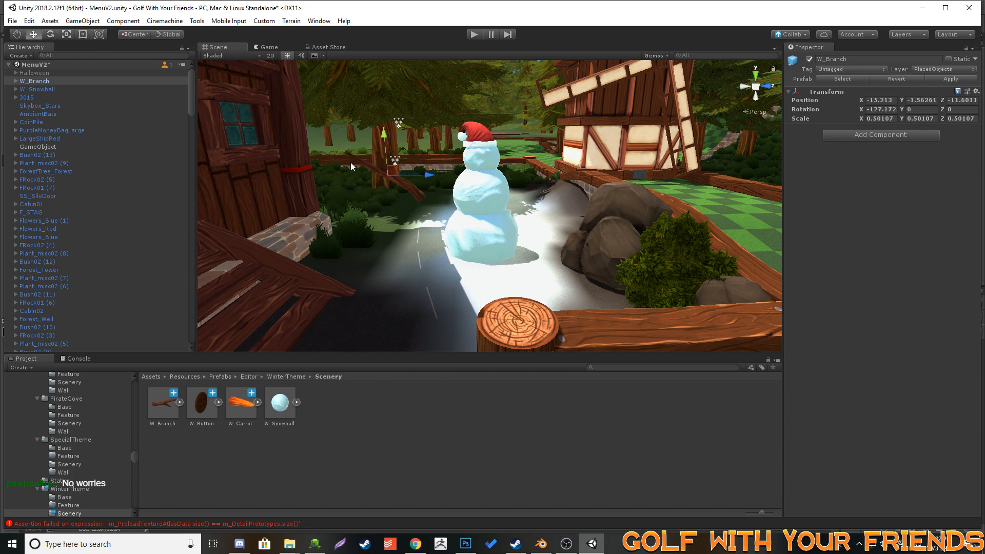
- Move the branch into the side of the snowman's middle snowball, at about X -14.47, Y -1.26, Z -10.23
left_click_drag(430, 177, 472, 176)
key("w")
right_click_drag(472, 180, 576, 231)
key("a")
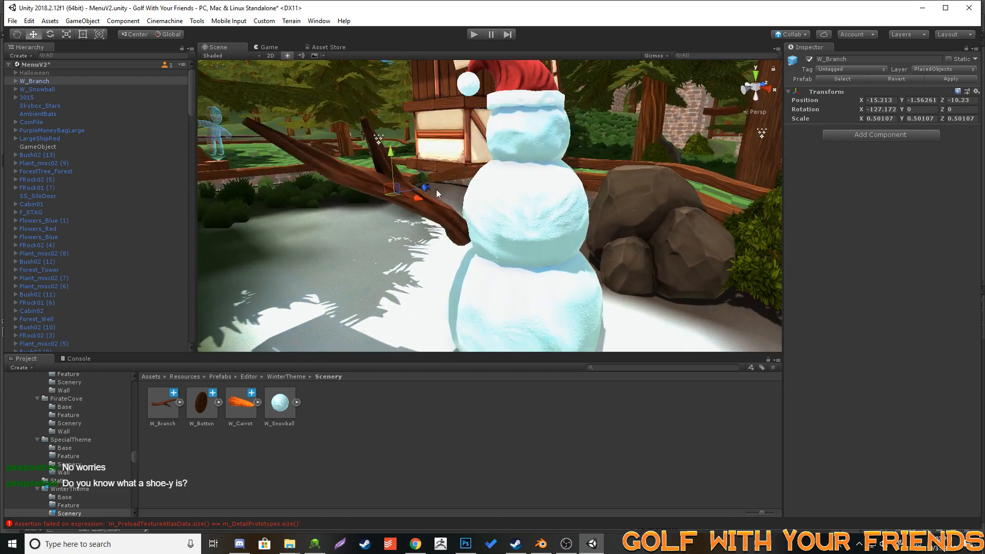
left_click_drag(417, 200, 447, 213)
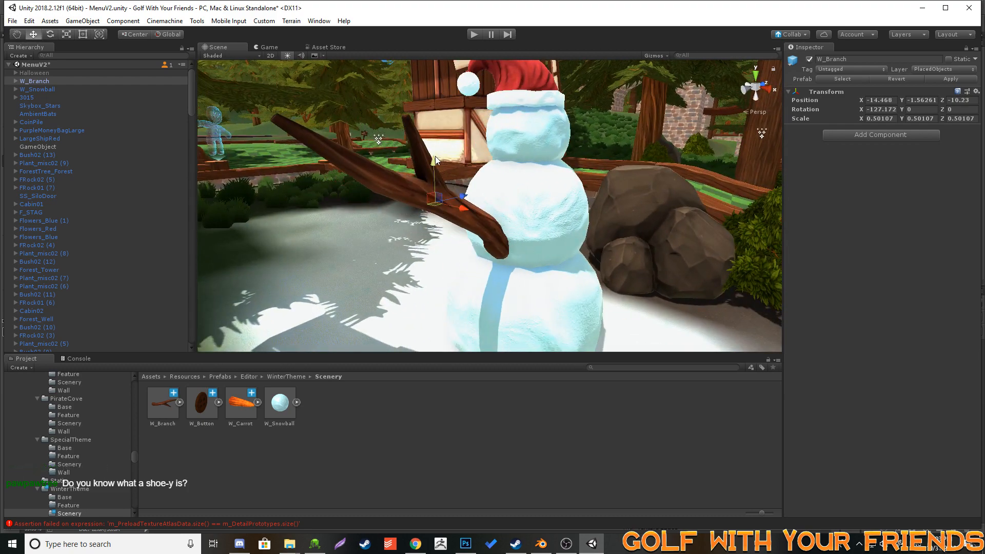
left_click_drag(439, 165, 422, 135)
right_click_drag(422, 135, 429, 203)
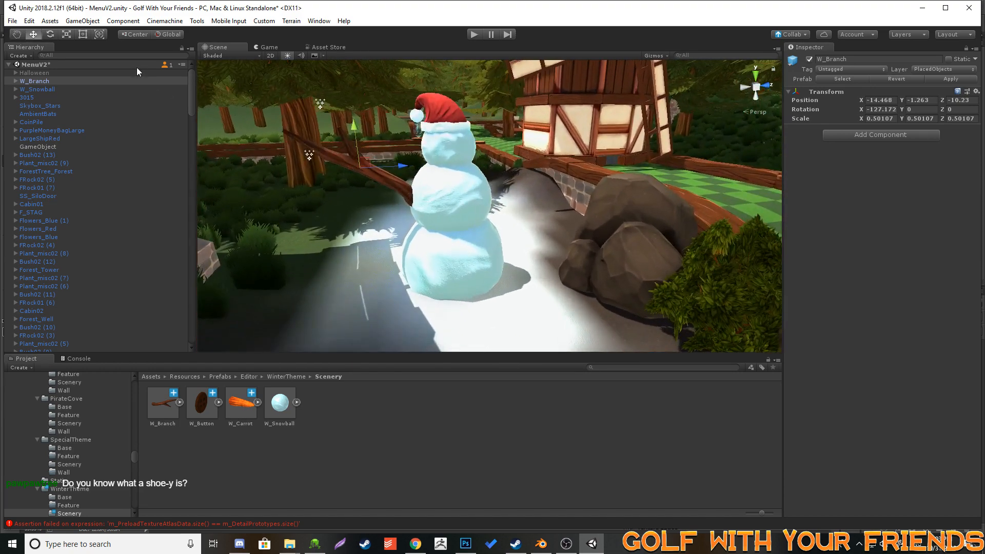
- Shrink the branch uniformly to a scale of about 0.39 and shift it to about Z -10.26 so it meets the snowman
left_click(71, 34)
left_click_drag(358, 171, 350, 175)
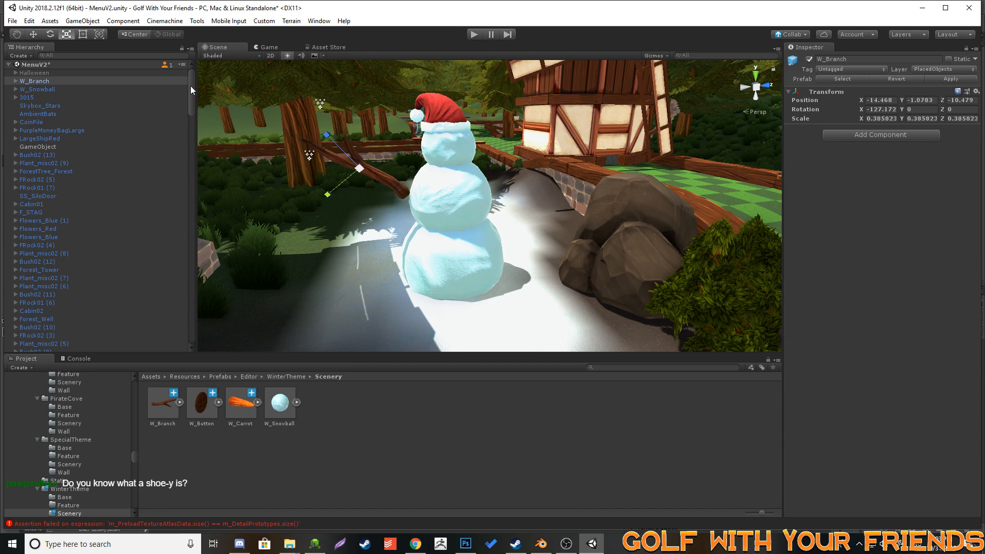
left_click(34, 34)
left_click_drag(409, 169, 417, 168)
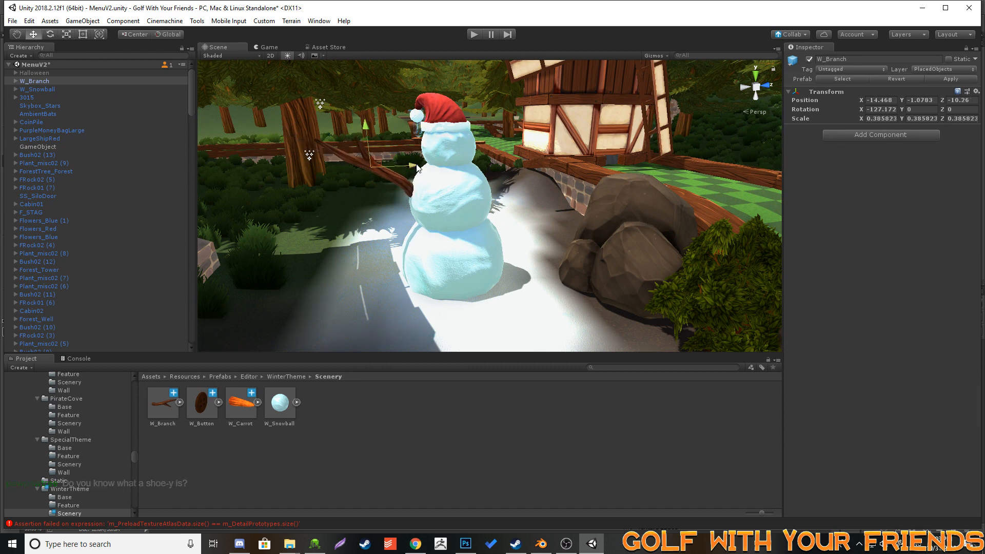
key("super")
key("Escape")
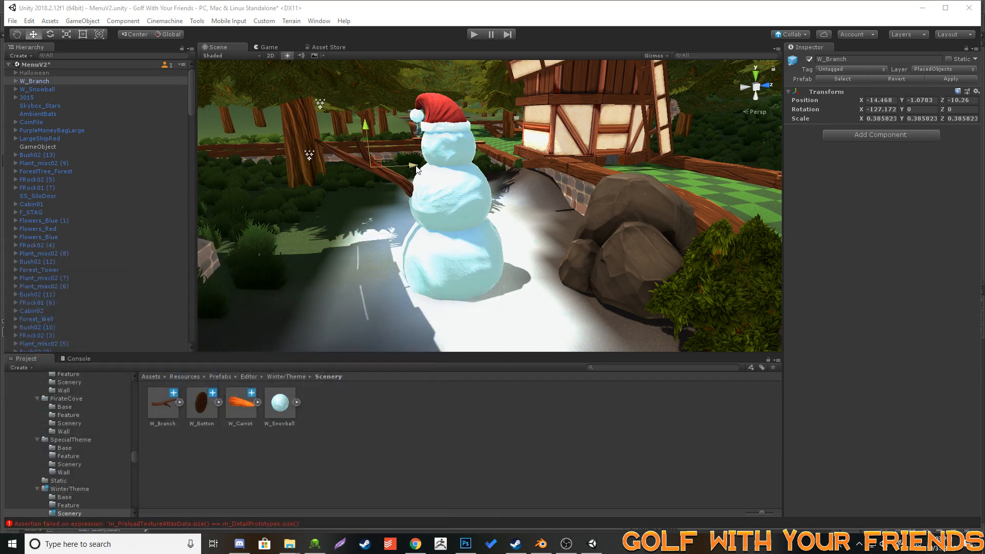
- Duplicate the branch, turn the copy to a Y rotation of about -195 and move it to the snowman's opposite side
key("ctrl+d")
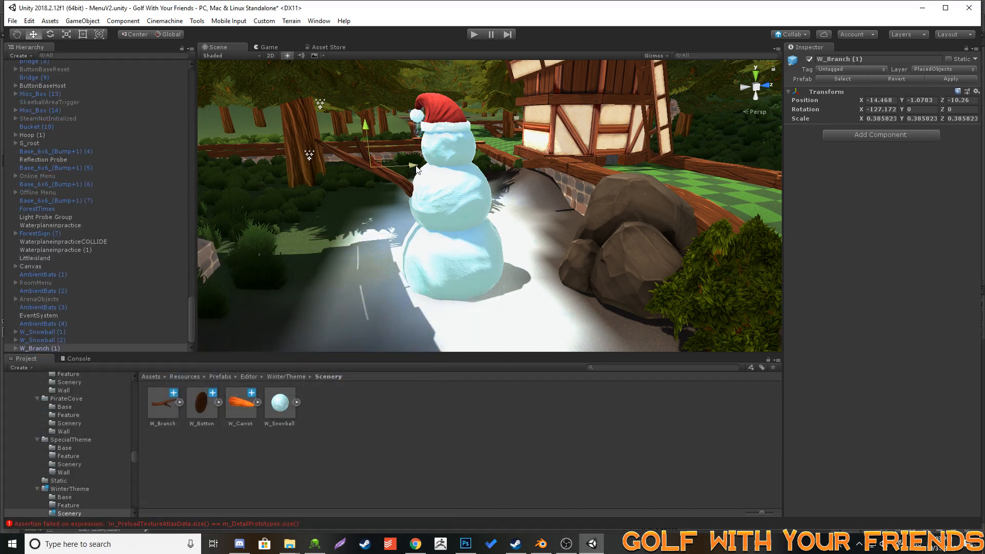
left_click(50, 34)
left_click_drag(411, 172, 610, 165)
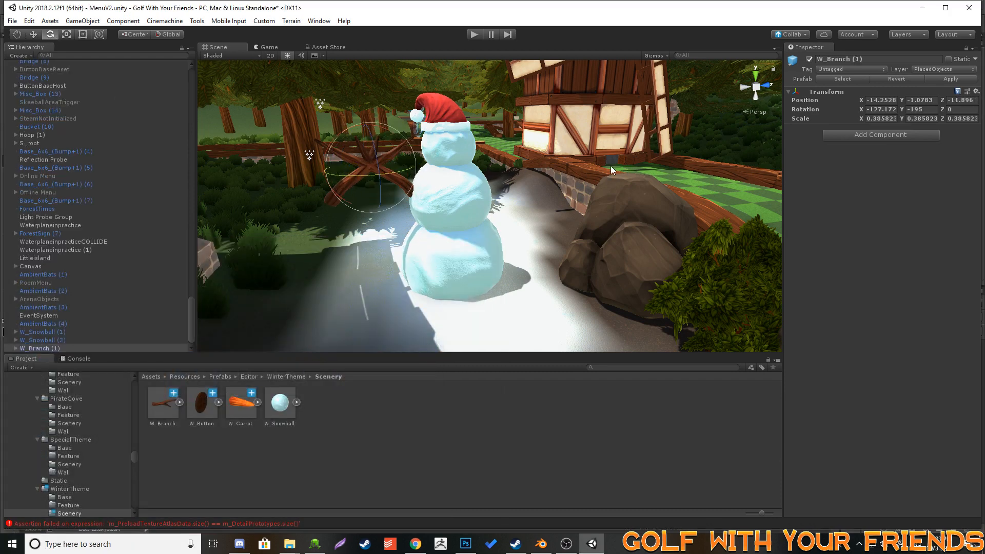
left_click(33, 34)
left_click_drag(405, 171, 564, 170)
- Place the W_Carrot prefab by the snowman, rotate it to about -180, -90, 90 and shrink it to a scale of about 0.6
left_click_drag(243, 405, 396, 303)
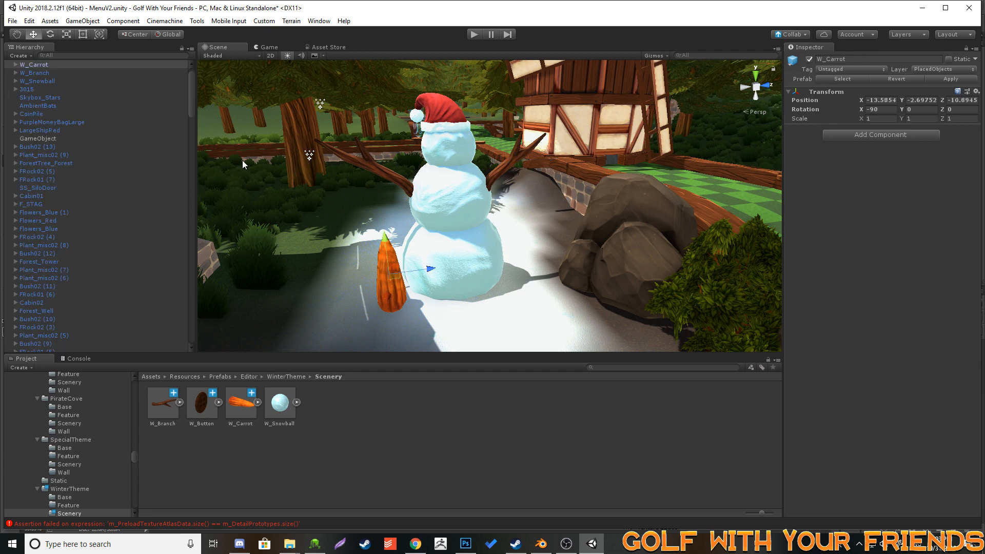
left_click(50, 35)
left_click_drag(380, 264, 411, 390)
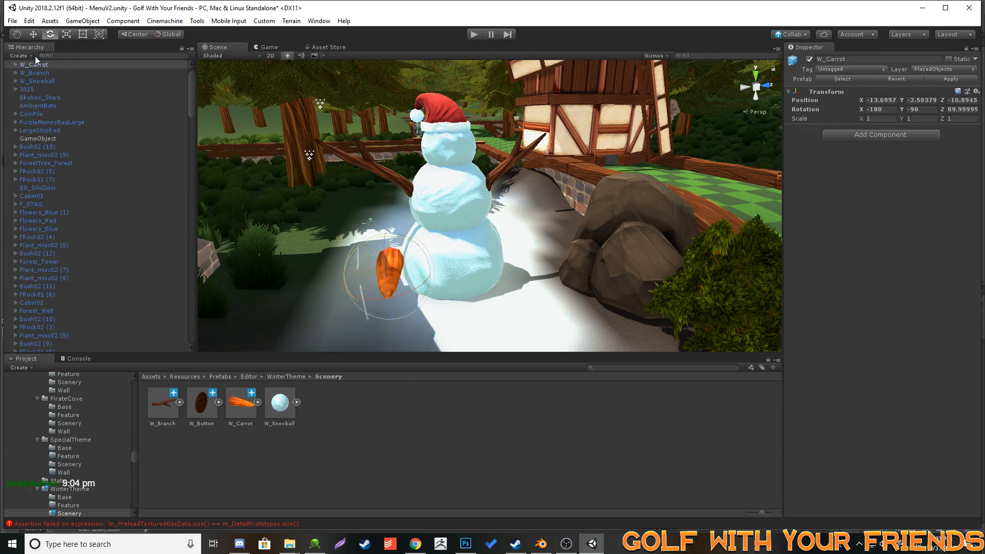
left_click(64, 36)
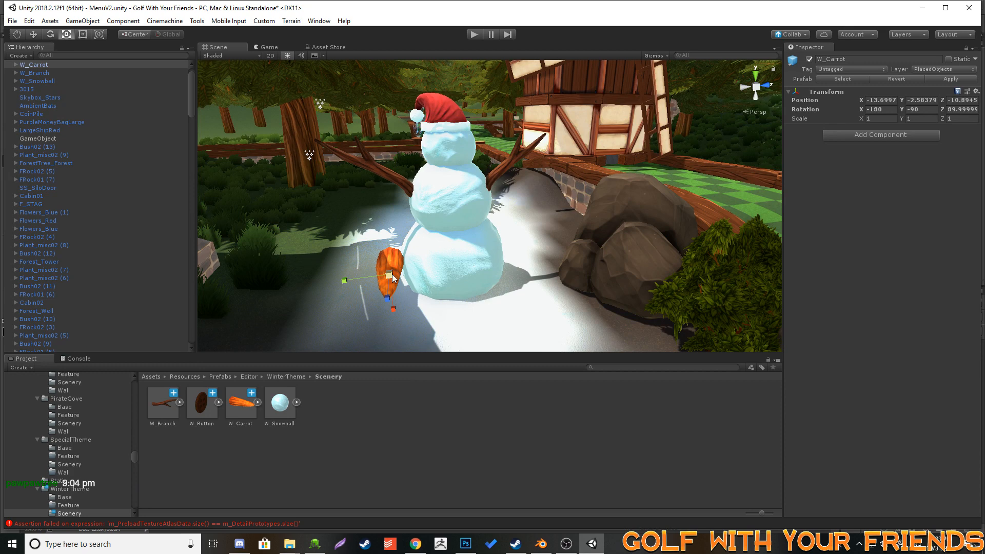
left_click_drag(393, 278, 371, 276)
- Move the carrot onto the snowman's face as its nose, at about X -13.66, Y -0.04, Z -9.48
right_click_drag(501, 268, 337, 232)
left_click_drag(380, 205, 380, 206)
left_click(37, 38)
key("f")
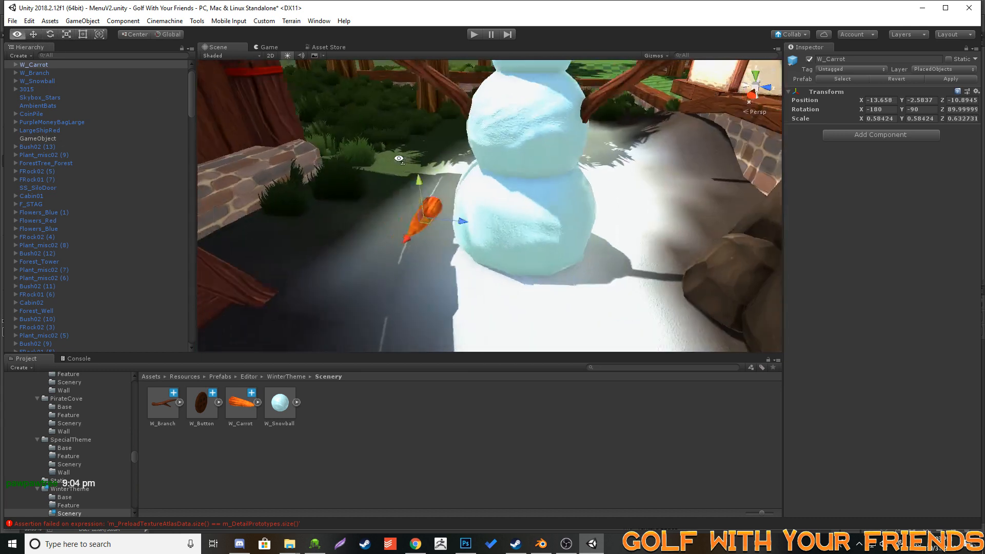
left_click_drag(522, 221, 563, 111)
right_click_drag(563, 111, 468, 139)
- Roll the carrot nose to a Z rotation of about 141, shrink it to about 0.41 and set it against the face
left_click(50, 34)
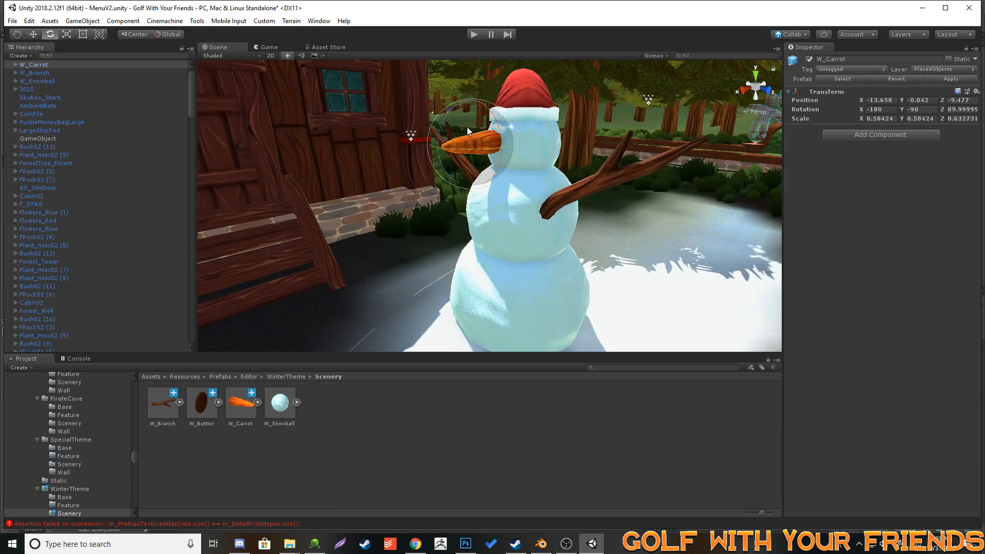
left_click_drag(467, 127, 457, 190)
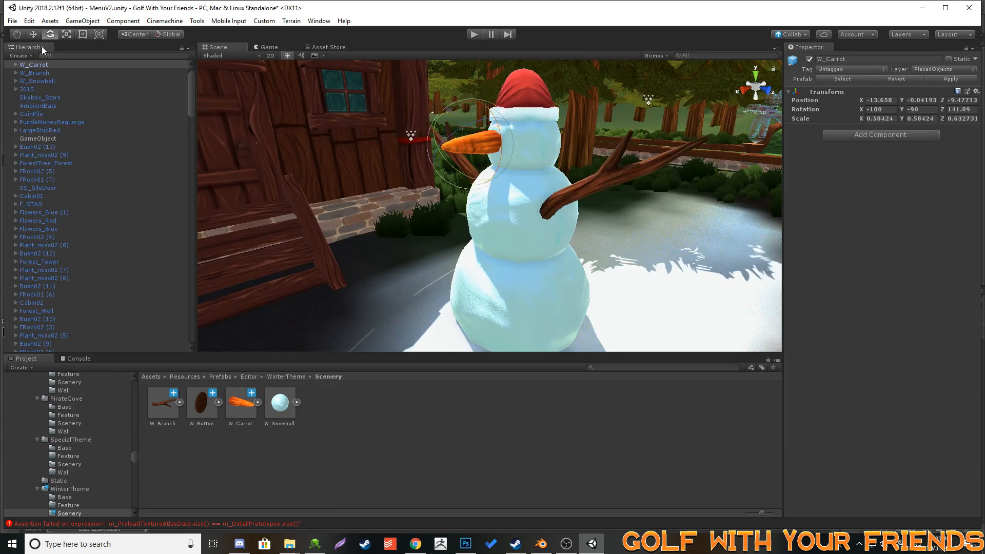
left_click(64, 34)
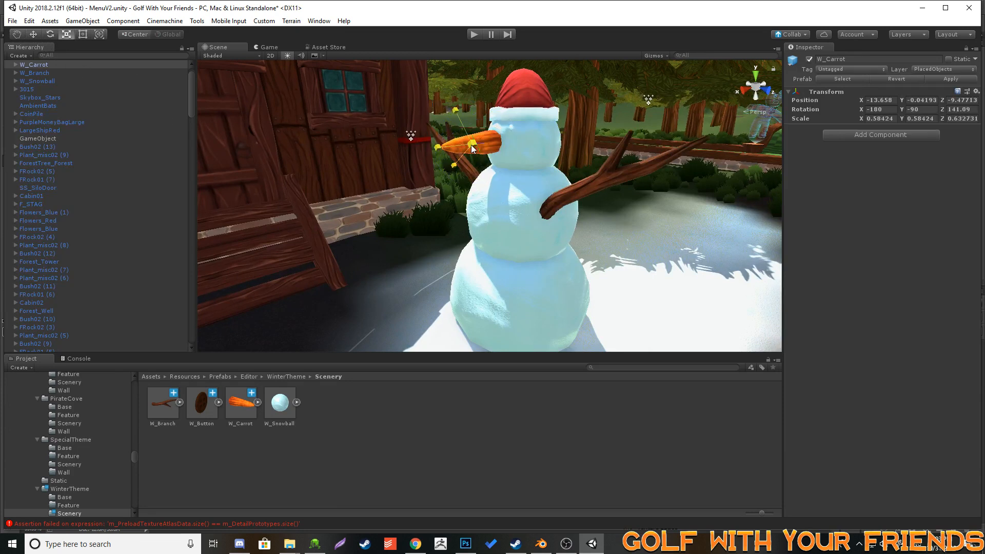
mouse_move(471, 144)
left_mouse_down()
mouse_move(460, 153)
mouse_move(454, 141)
left_mouse_up()
left_click(36, 34)
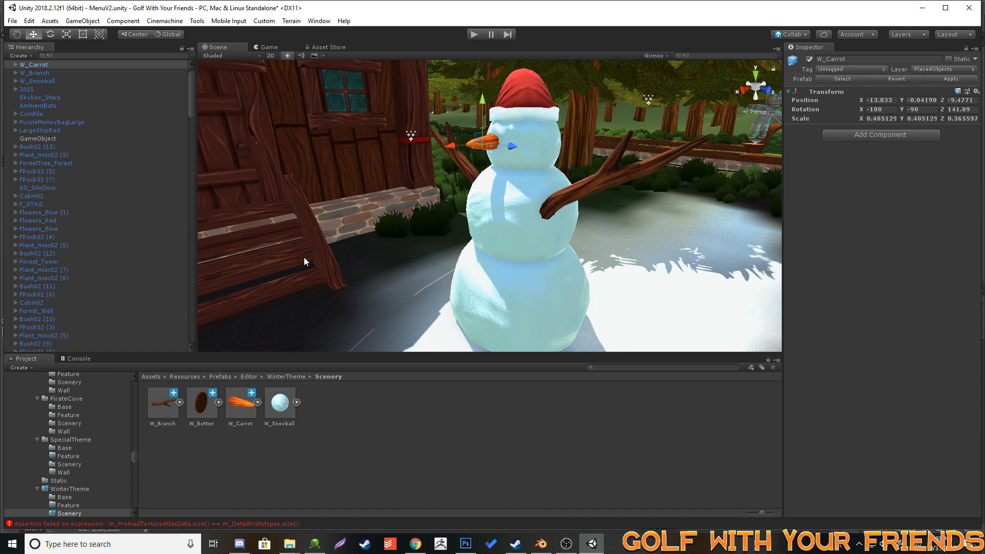
- Place the W_Button prefab near the snowman and scale it uniformly to about 0.26
left_click_drag(217, 393, 305, 305)
left_click(63, 33)
key("w")
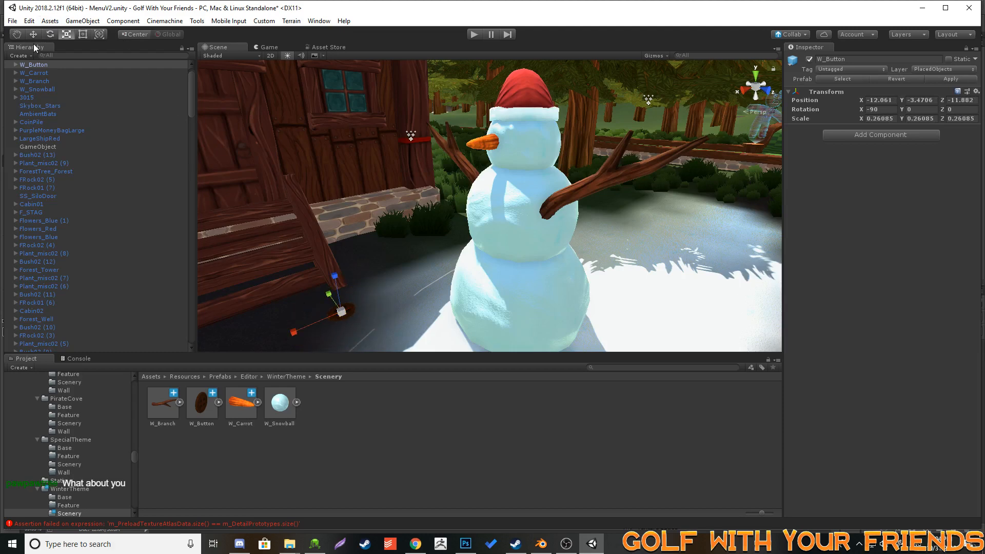
- Move the button onto the front of the snowman's middle snowball, at about X -13.67, Y -0.77, Z -9.39
left_click_drag(227, 219, 363, 273, "alt")
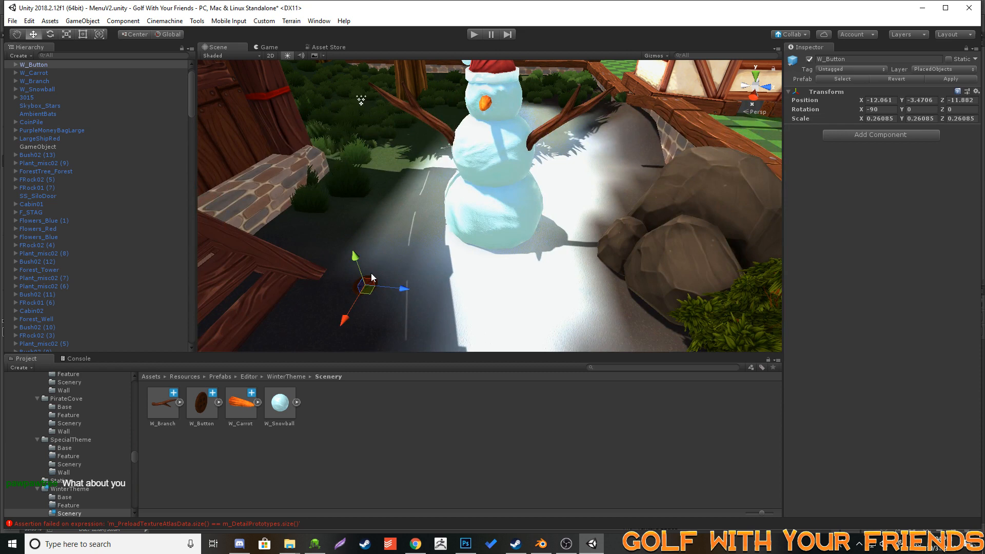
left_click_drag(403, 289, 513, 297)
left_click_drag(602, 272, 487, 280, "alt")
left_click_drag(454, 293, 482, 279)
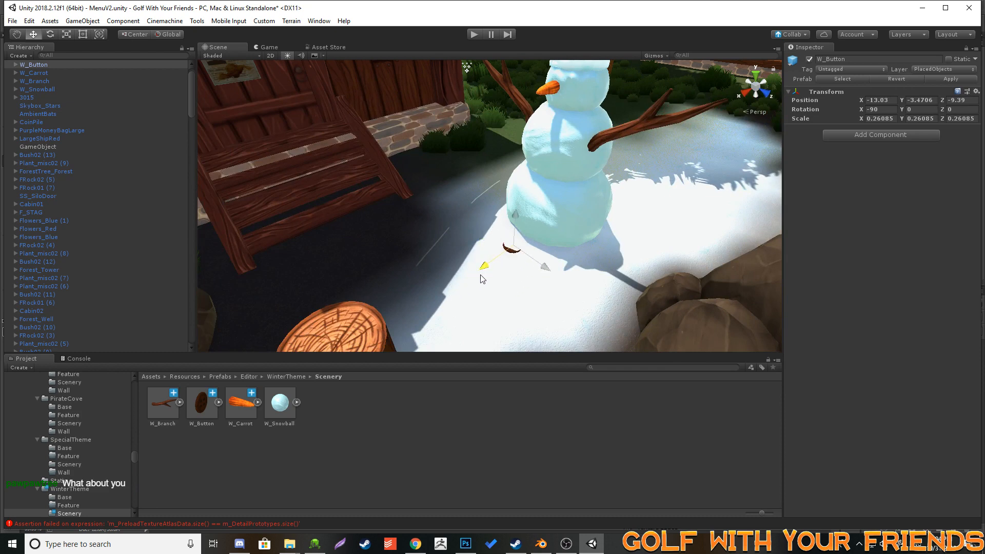
left_click_drag(515, 216, 520, 139)
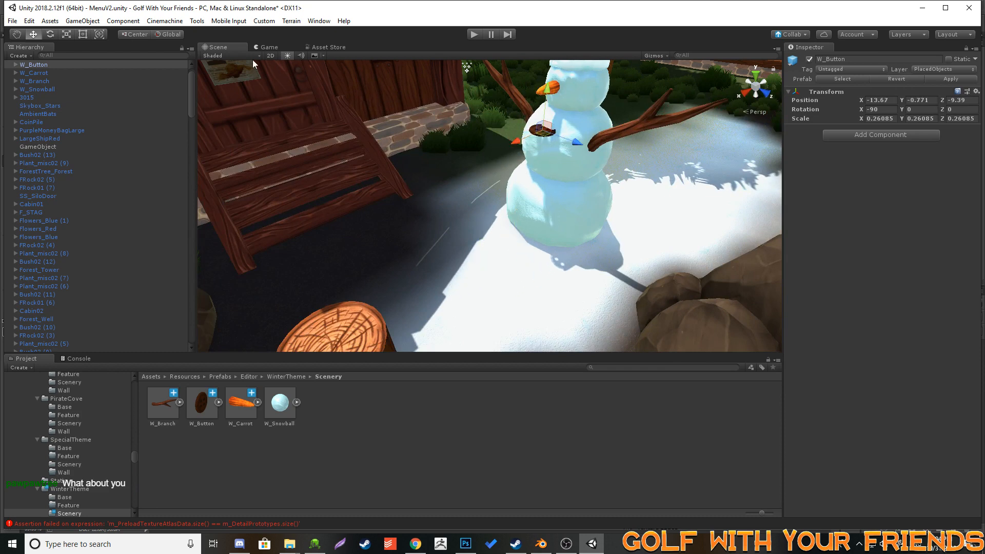
- Rotate the button to face outward at about X -150, Y -90, Z 90, and shrink it uniformly to about 0.147
left_click(48, 35)
right_click_drag(513, 192, 528, 157)
scroll(529, 156, "up", 3)
left_click_drag(529, 152, 499, 227)
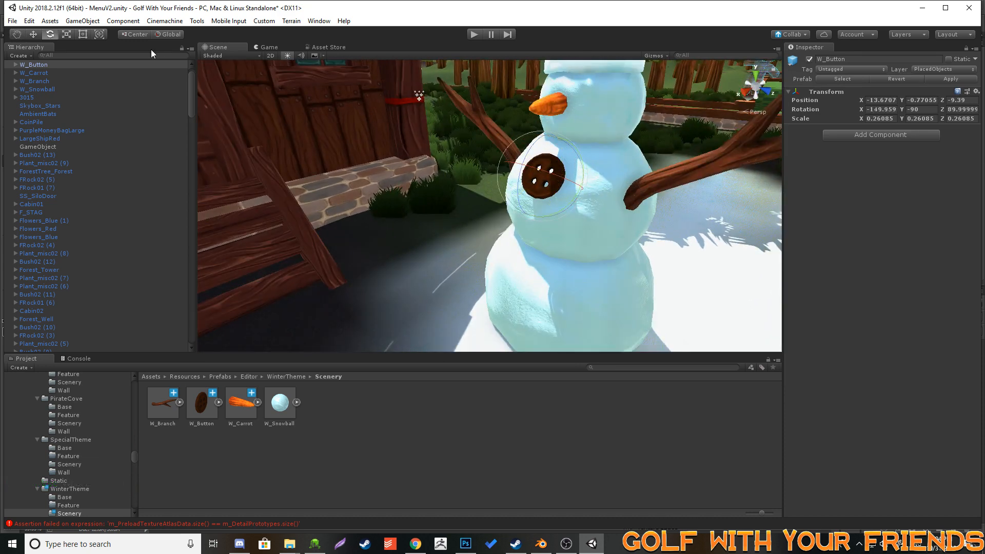
left_click(70, 33)
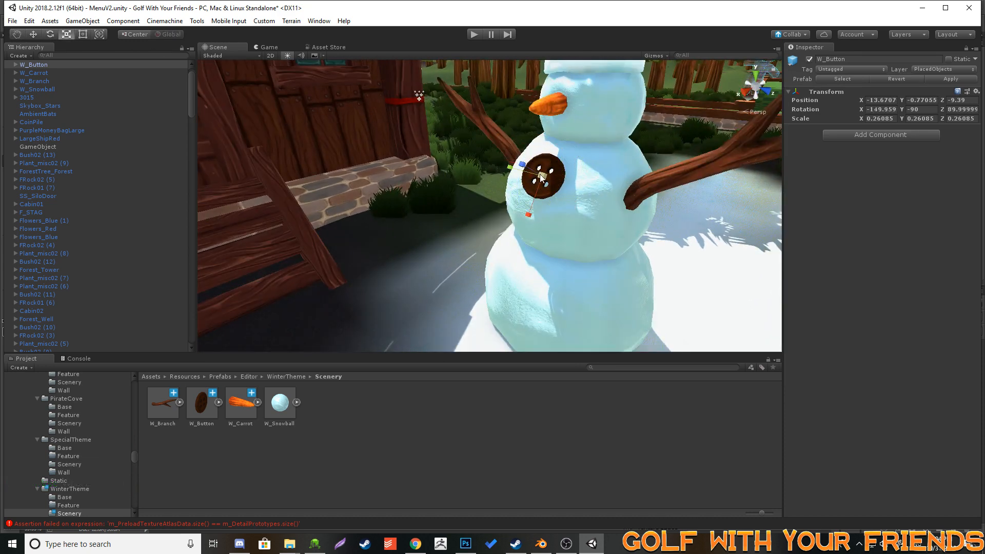
left_click_drag(542, 178, 525, 182)
- Set the button against the front of the middle snowball, at about X -13.78, Y -0.79
left_click(37, 33)
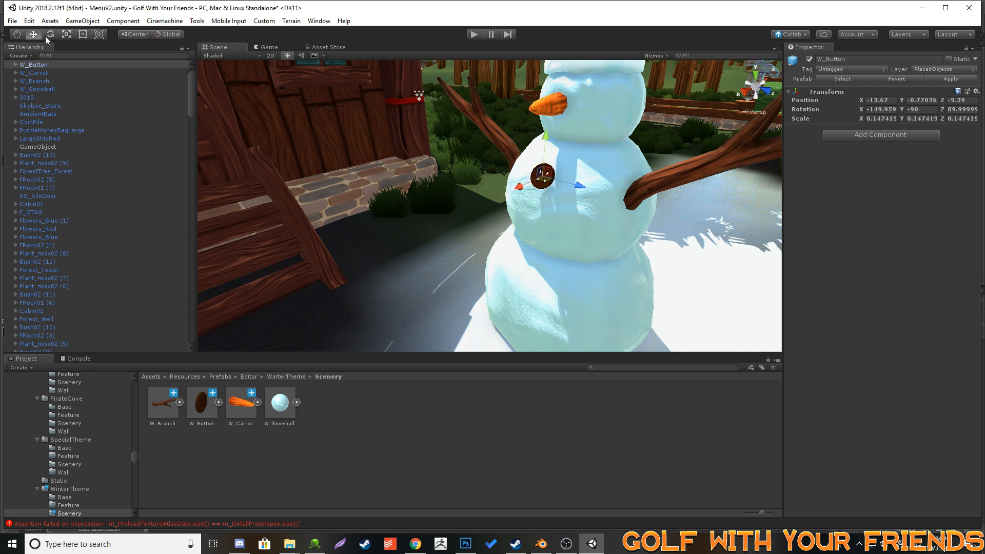
right_click_drag(453, 208, 468, 195)
key("w")
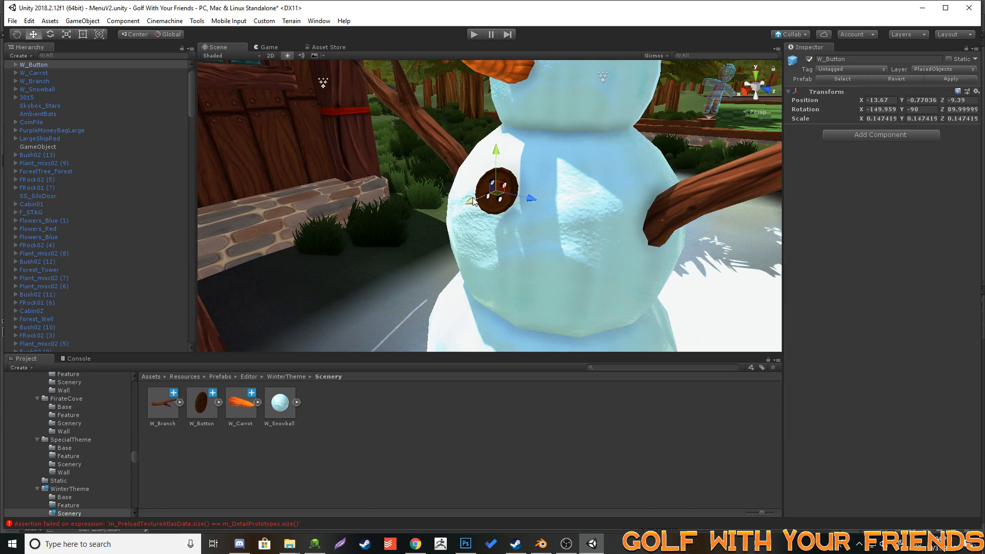
left_click_drag(472, 202, 483, 201)
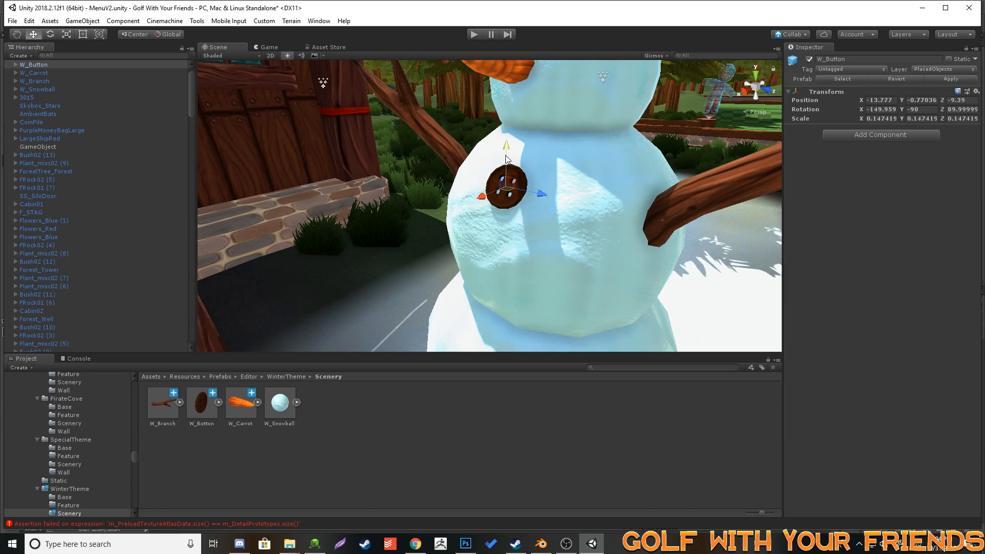
left_click_drag(506, 158, 506, 160)
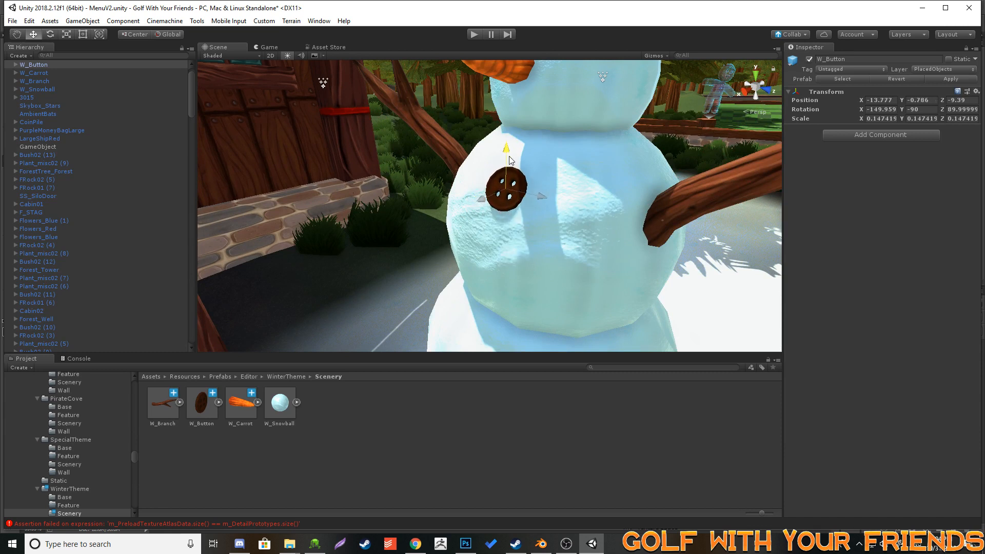
- Duplicate the button, place the copy lower on the middle snowball at about X -13.64, Y -1.29, and tilt it to follow the surface
key("ctrl+d")
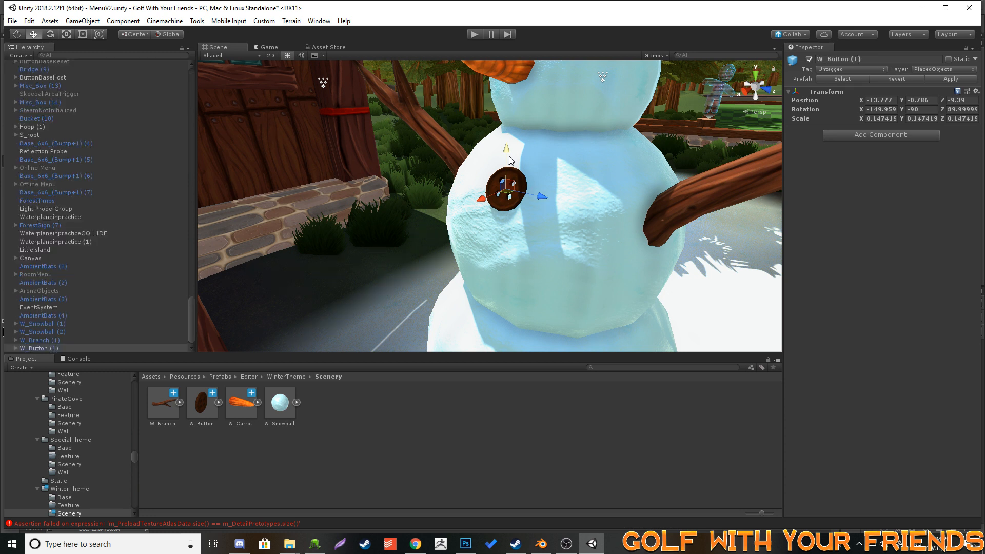
left_click_drag(511, 161, 492, 246)
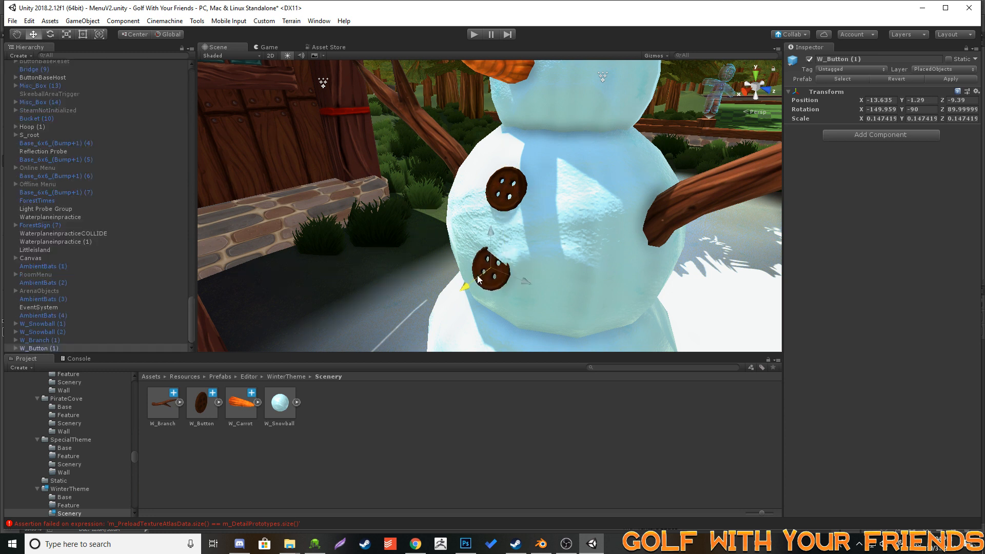
left_click(50, 34)
left_click_drag(470, 271, 457, 282)
left_click(399, 273)
left_click_drag(398, 273, 426, 272, "alt")
scroll(425, 272, "up", 5)
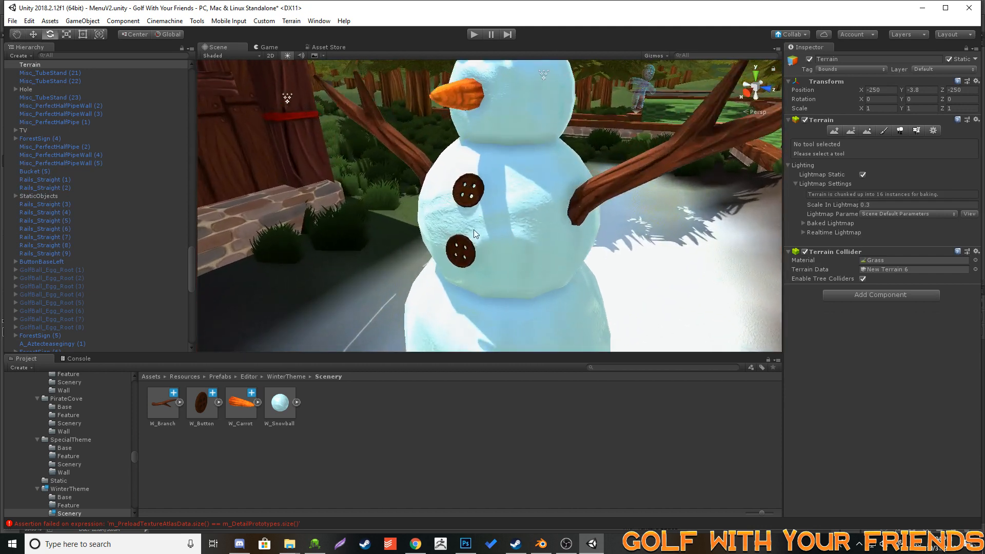
- Duplicate the upper button and raise the copy to the snowman's head, at about Y 0.21
left_click(472, 202)
key("ctrl+d")
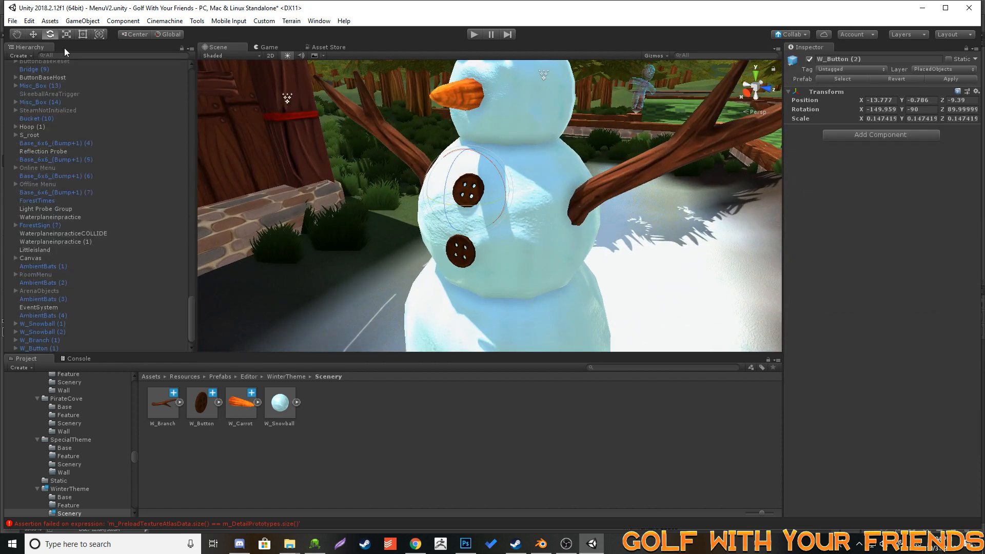
left_click(36, 31)
left_click_drag(467, 155, 491, 97, "ctrl")
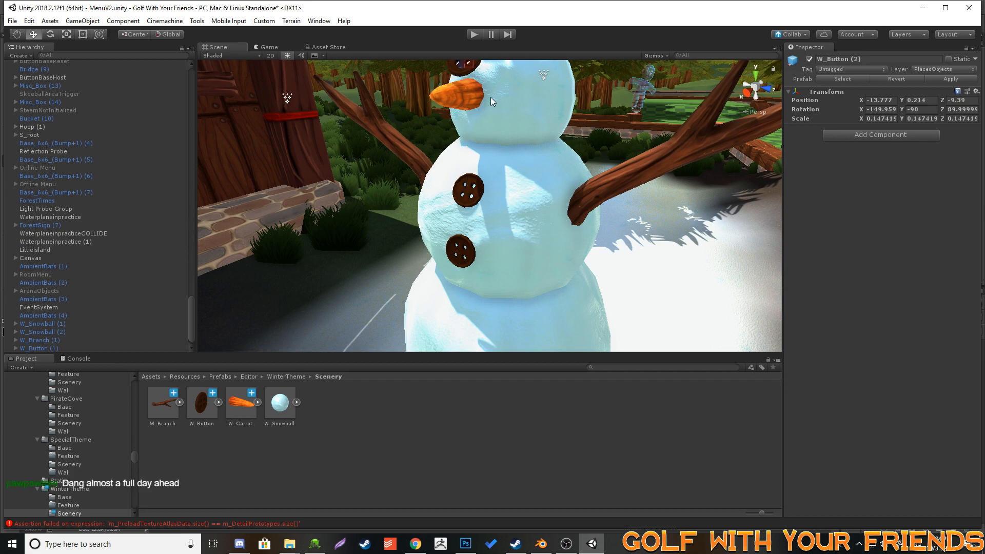
- Fit the copied button to the face as an eye at about X -14.06, Y 0.14, Z -9.31, scaled to about 0.095 and tilted to match
right_click_drag(491, 97, 513, 205)
key("w")
key("s")
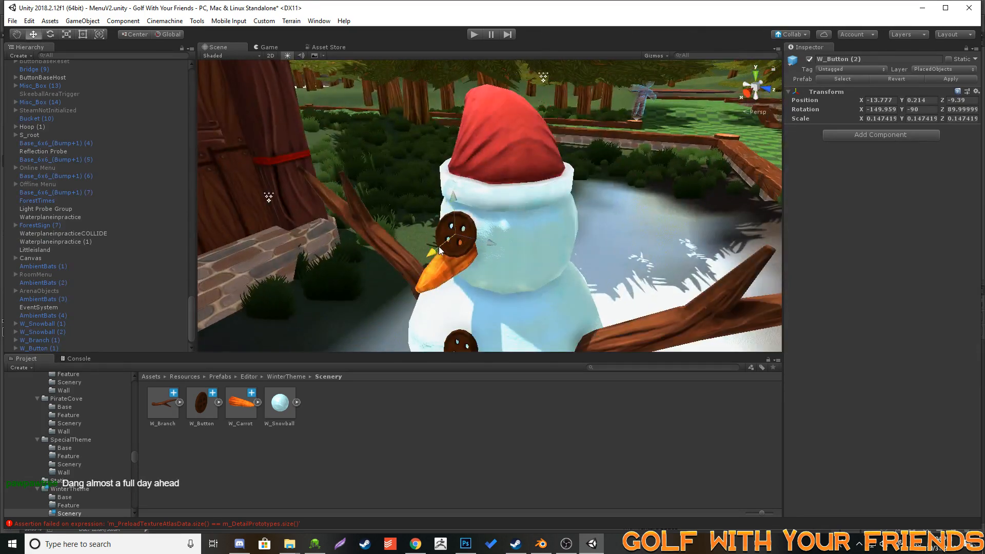
left_click_drag(438, 246, 519, 224)
left_click(66, 34)
left_click(33, 34)
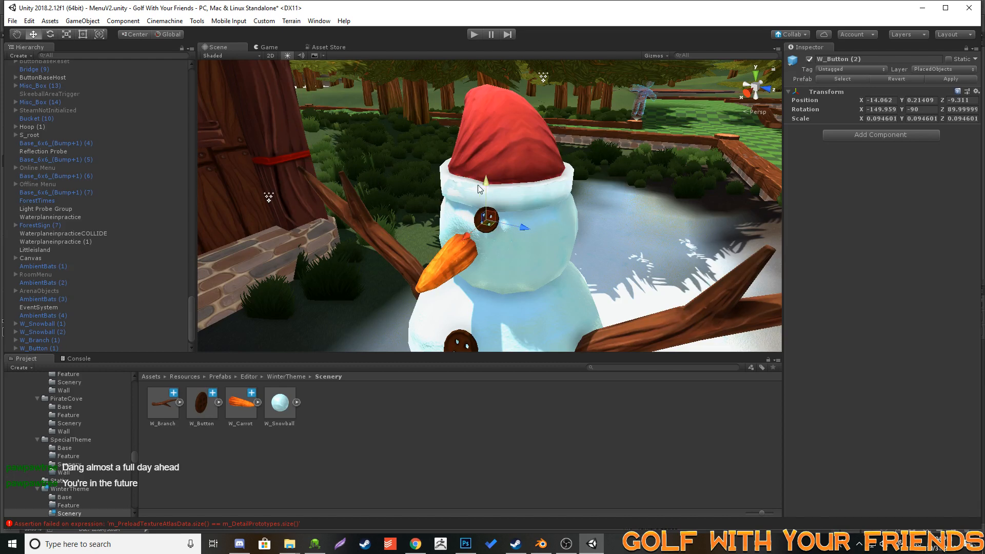
left_click_drag(480, 189, 525, 244)
left_click(51, 34)
- Duplicate the eye button and move the copy across the carrot nose to about Z -9.65
key("ctrl+d")
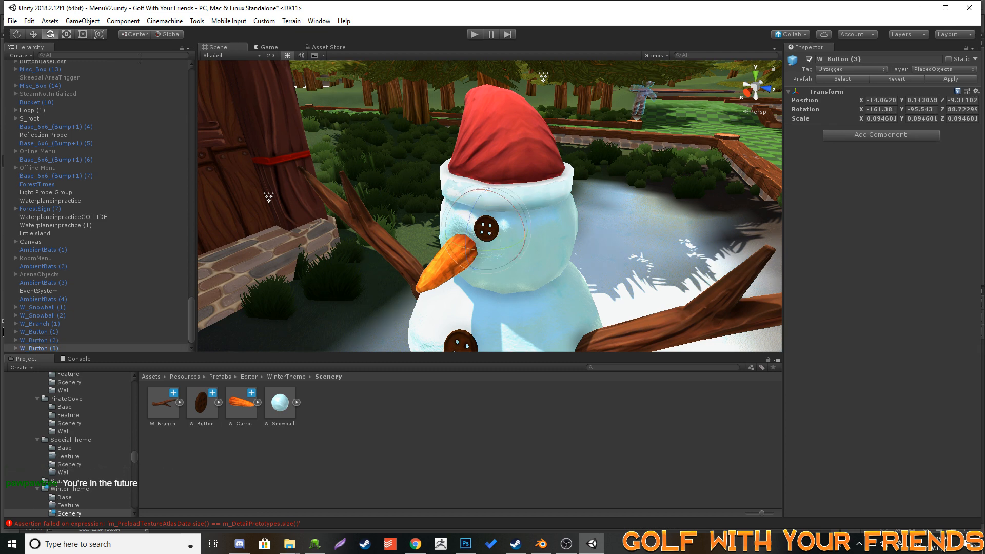
left_click(37, 36)
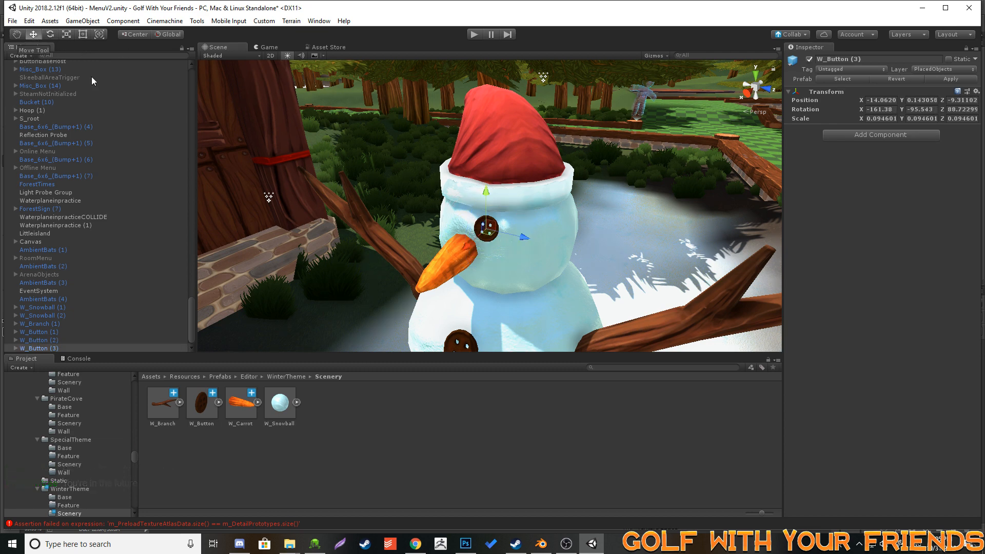
left_click_drag(477, 232, 482, 230)
right_click_drag(482, 230, 443, 180)
key("a")
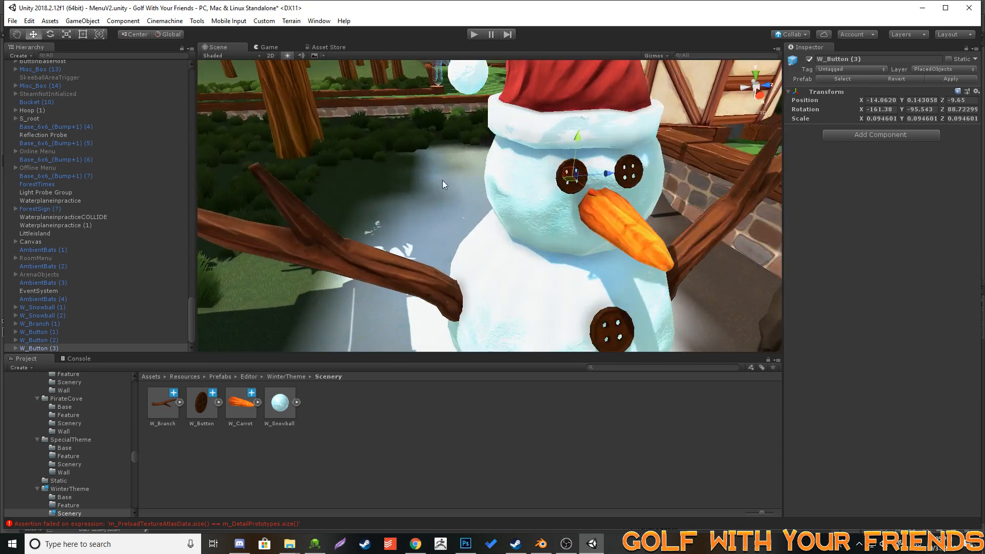
- Rotate the second eye button to follow the curve of the face, then deselect it and check the whole snowman
left_click(50, 34)
mouse_move(577, 197)
left_mouse_down()
mouse_move(542, 195)
mouse_move(592, 191)
mouse_move(554, 186)
mouse_move(544, 189)
mouse_move(589, 191)
left_mouse_up()
left_click(34, 34)
left_click(49, 34)
left_click(33, 35)
left_click(404, 208)
key("s")
right_click_drag(405, 208, 393, 149)
key("s")
key("w")
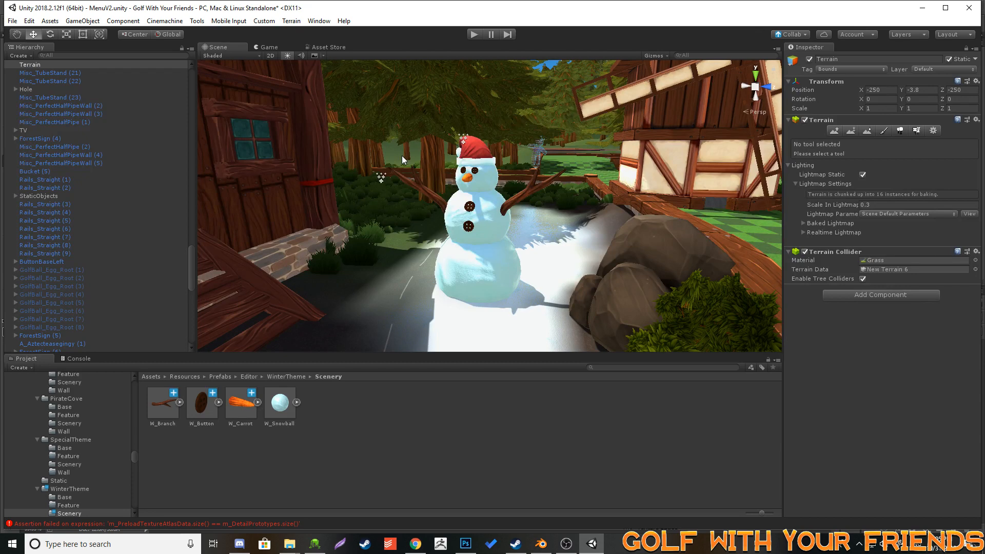
right_click_drag(402, 155, 449, 103)
- Open the InitialLoadScreen scene from the Assets folder, saving the changes to MenuV2
left_click(12, 20)
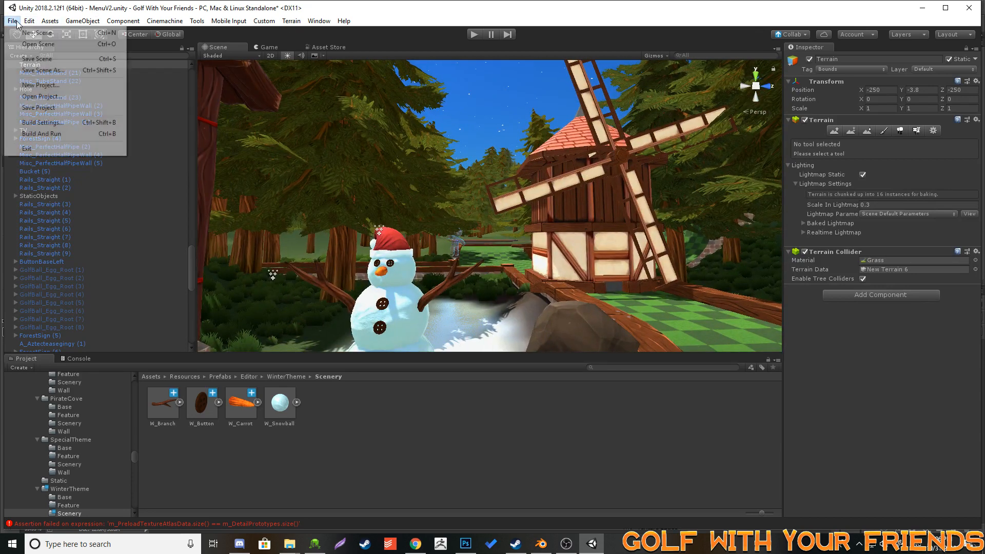
left_click(45, 44)
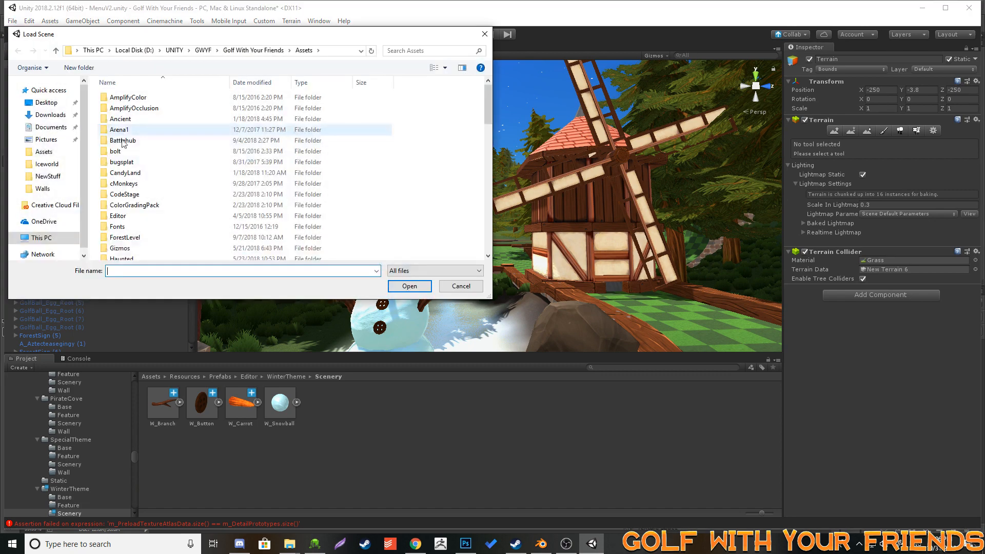
scroll(154, 195, "down", 8)
scroll(155, 194, "down", 3)
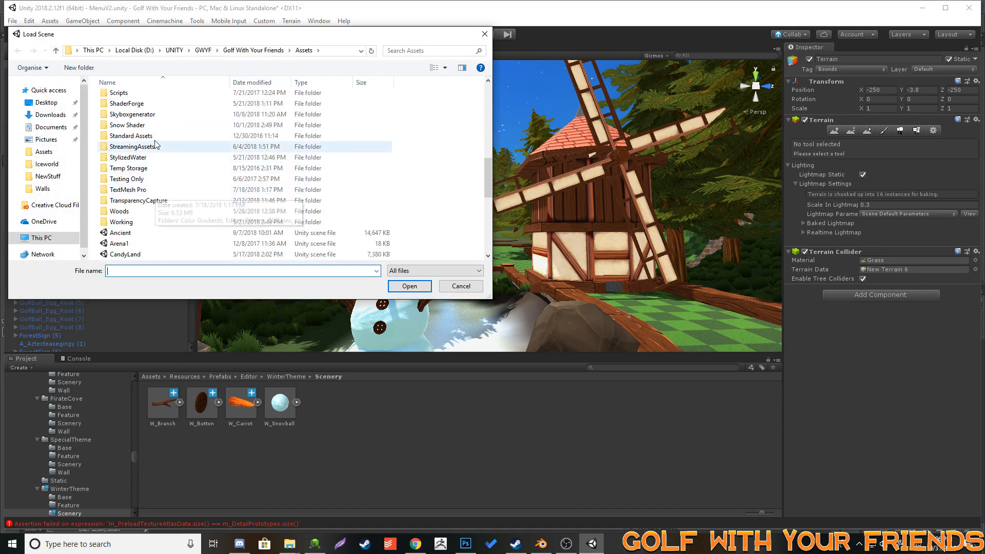
left_click(147, 225)
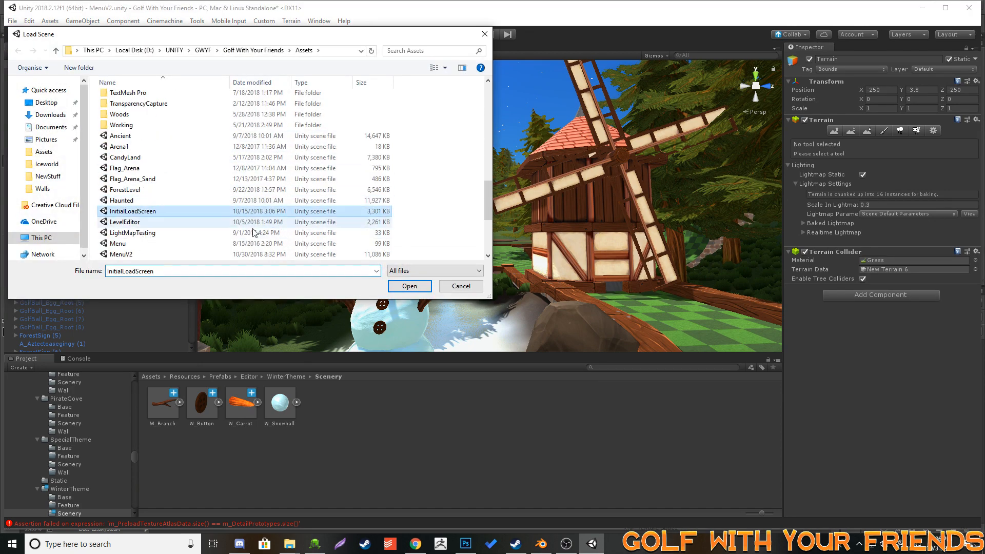
left_click(409, 286)
left_click(480, 292)
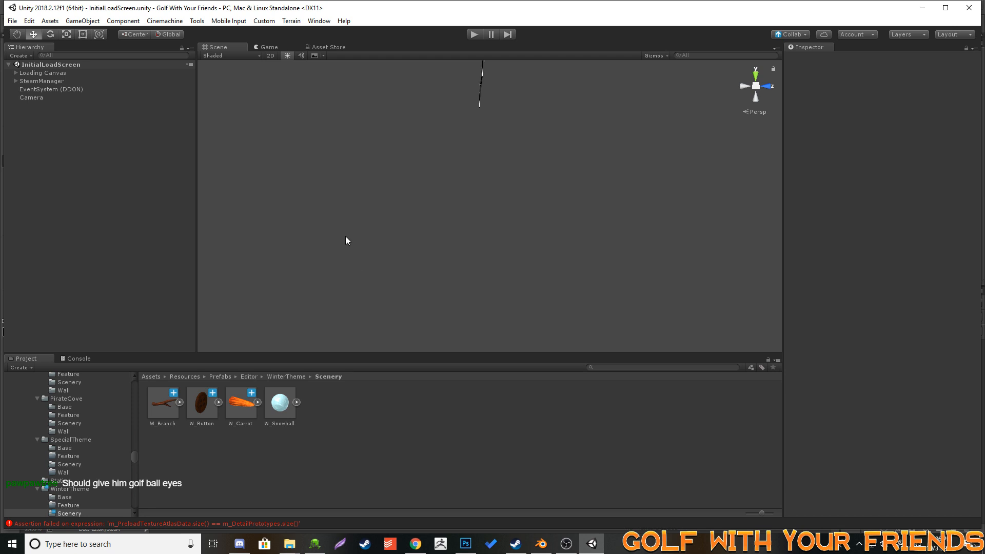
- Run the game, enter its Offline menu, and detach and maximize the Game view
left_click(475, 35)
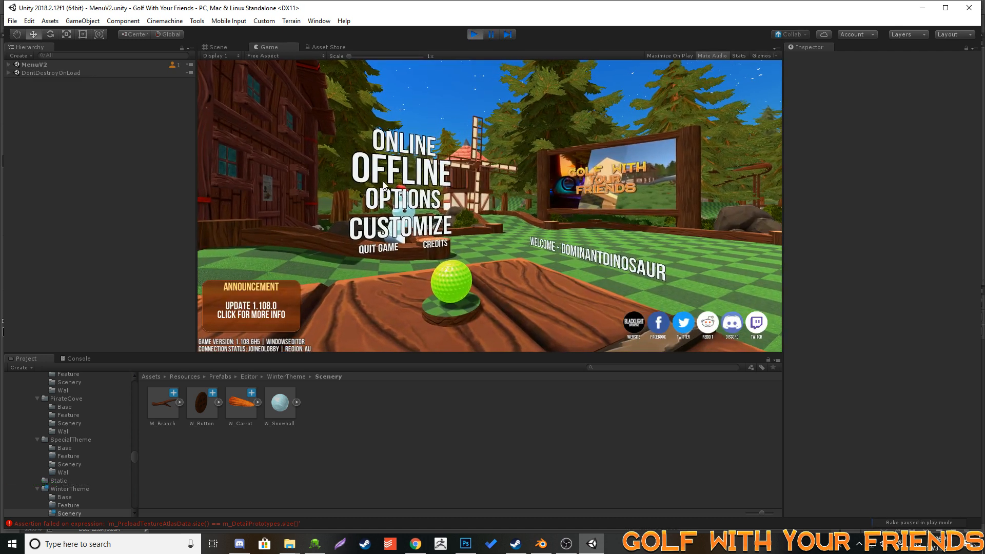
left_click(399, 171)
left_click_drag(267, 47, 110, 68)
left_click(662, 66)
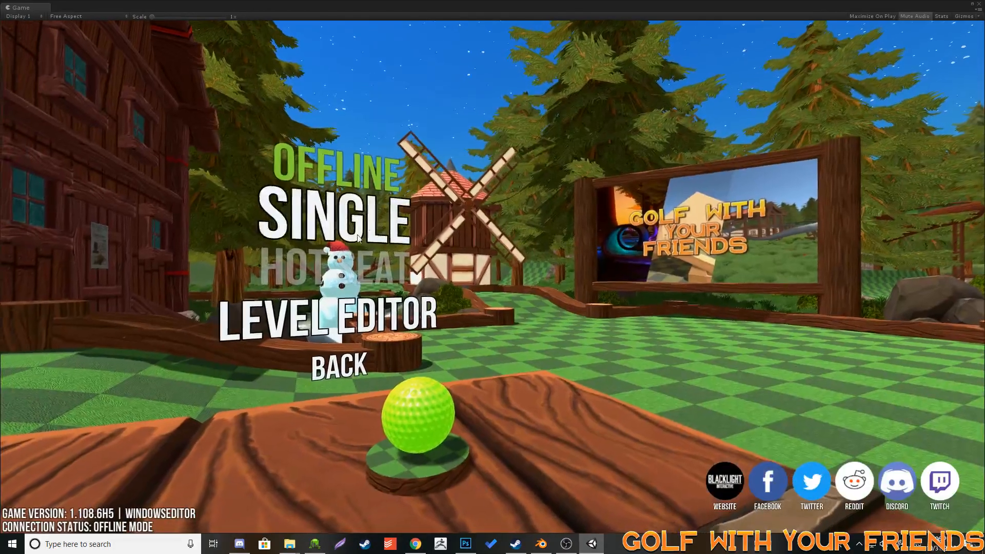
- Go into an offline single-player practice on the Forest level to inspect the snowman, and exit back to the room screen
left_click(334, 213)
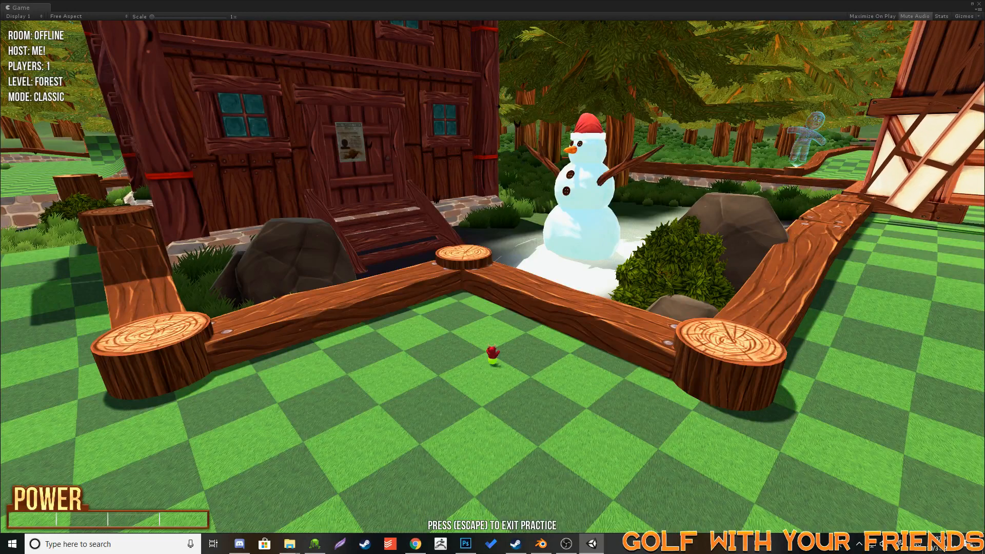
key("Escape")
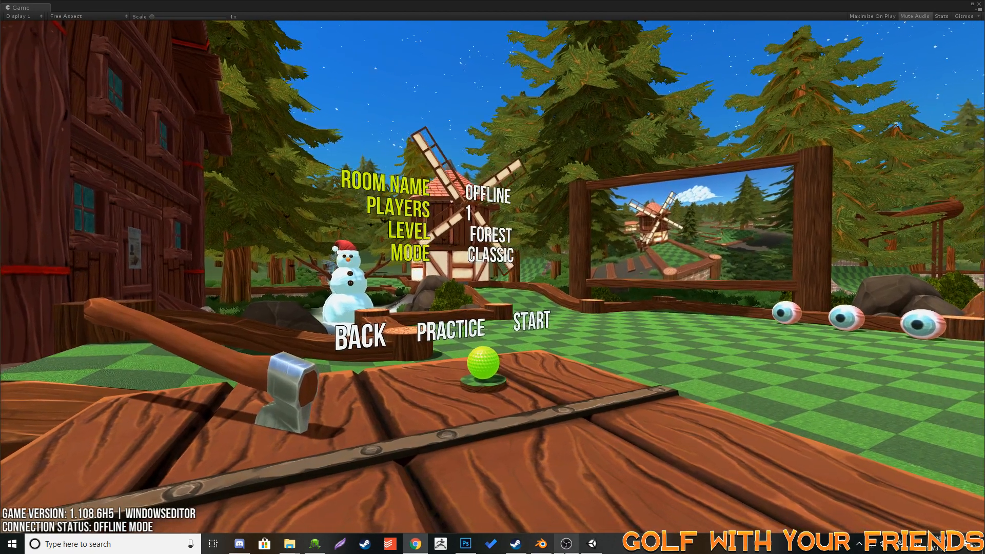
mouse_move(566, 543)
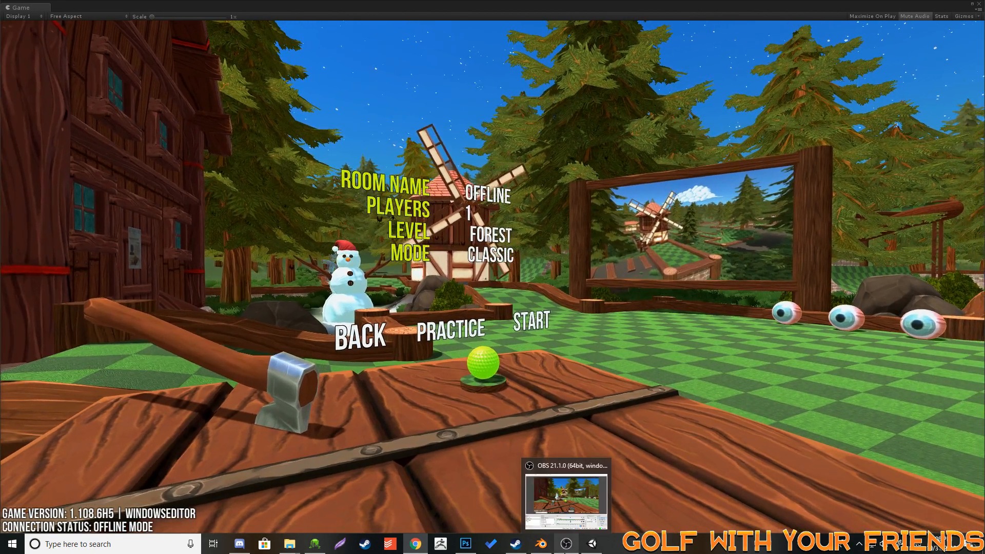